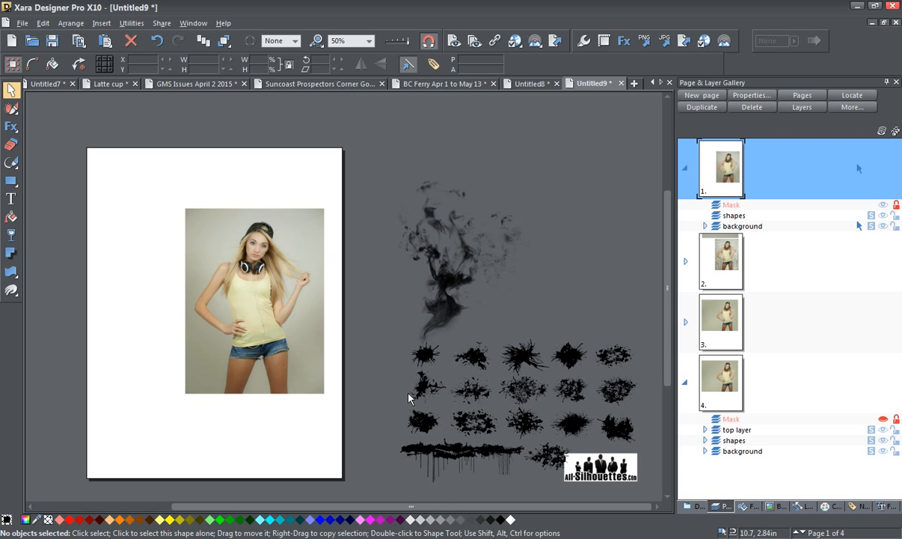
Move the smoke brush image beside the page slightly up, to about X 10.43 in, Y 4.65 in
drag(671, 342, 660, 361)
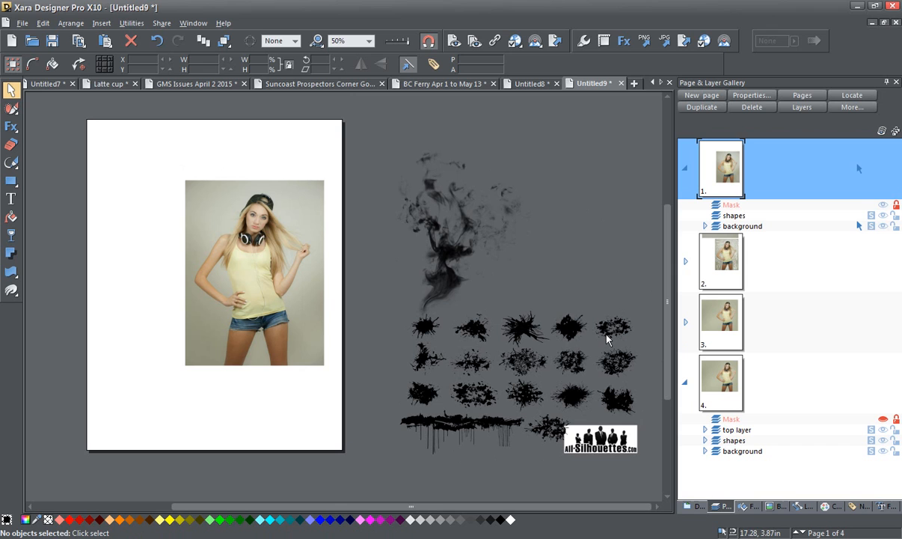
click(445, 242)
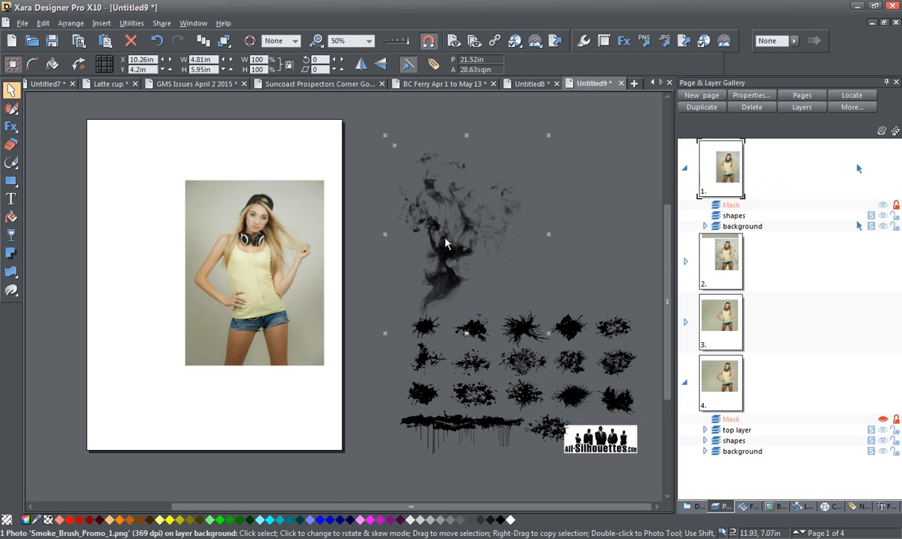
mouse_move(445, 241)
mouse_down()
mouse_move(448, 219)
mouse_move(436, 229)
mouse_move(451, 229)
mouse_up()
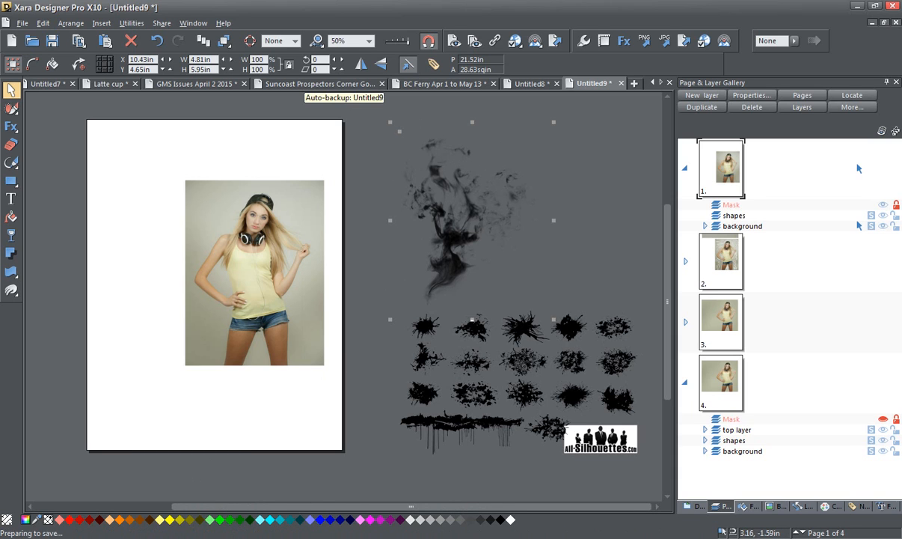
Review the abrMate, Smoke Brush Set and Vector Grunge download pages in the browser, and return to Xara Designer
key(alt+Tab)
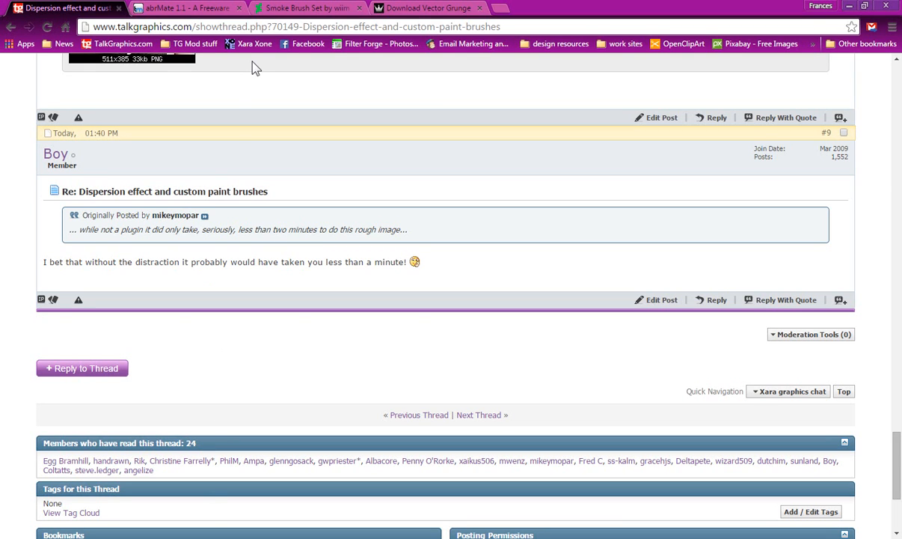
click(196, 9)
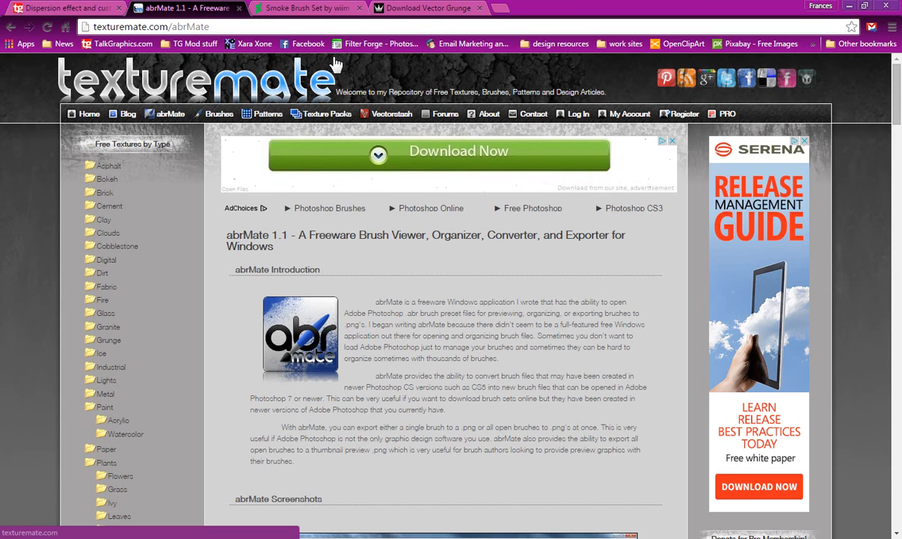
click(303, 8)
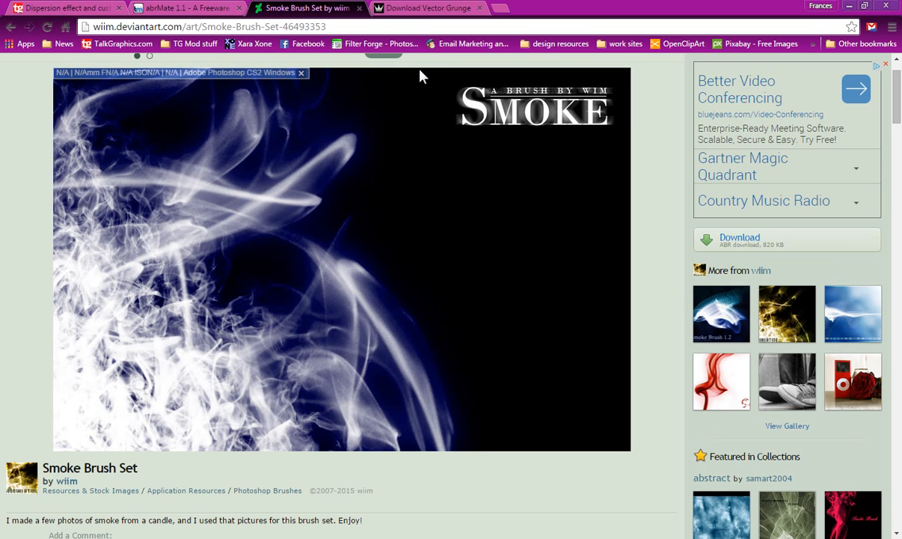
click(410, 9)
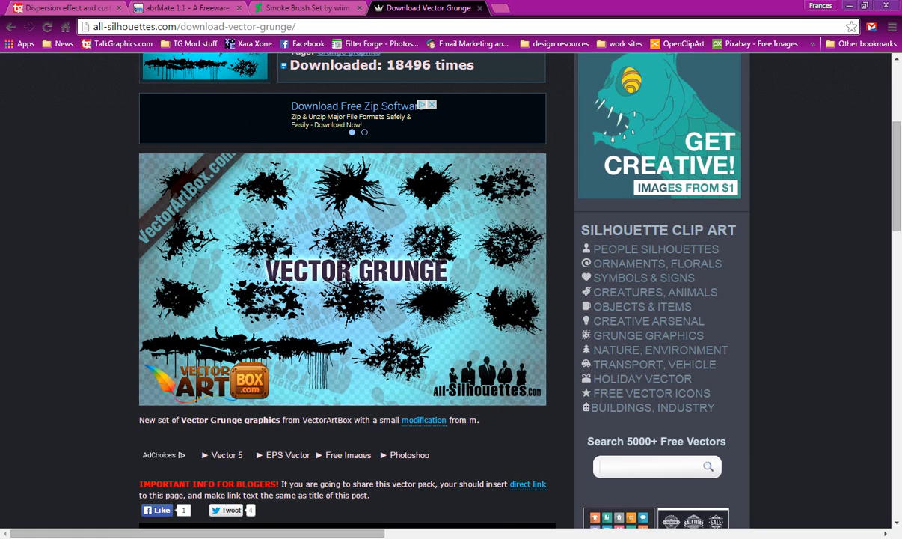
key(alt+Tab)
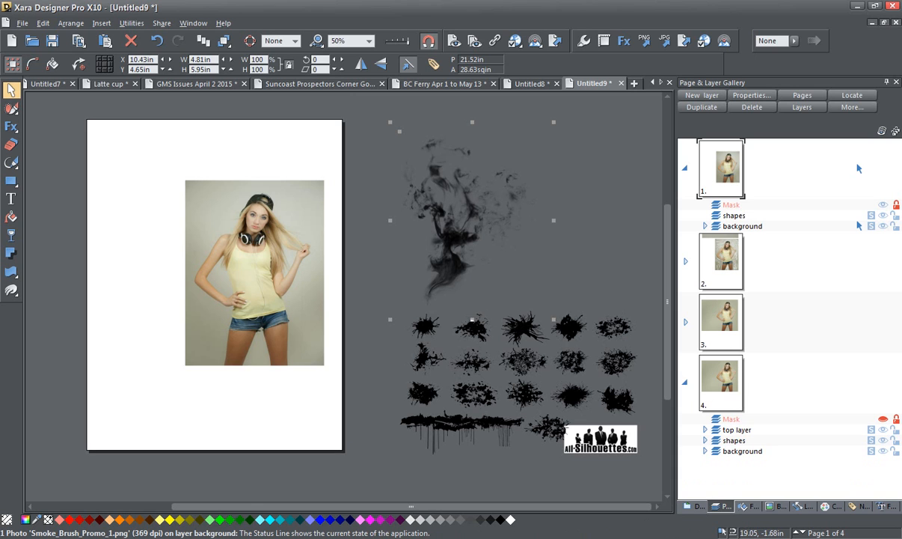
Switch to abrMate, preview the Smoke_Brush_Promo brush at full size, and return to Xara Designer
key(alt+Tab)
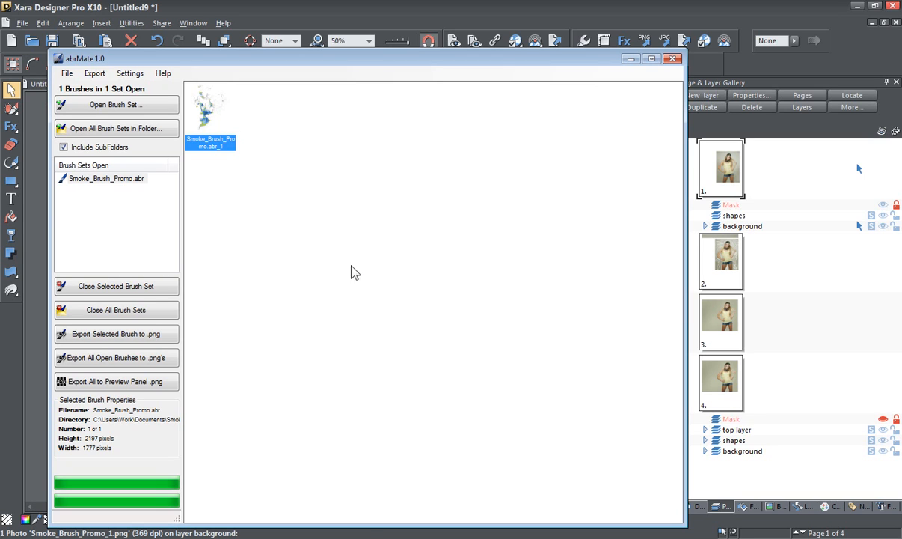
click(234, 180)
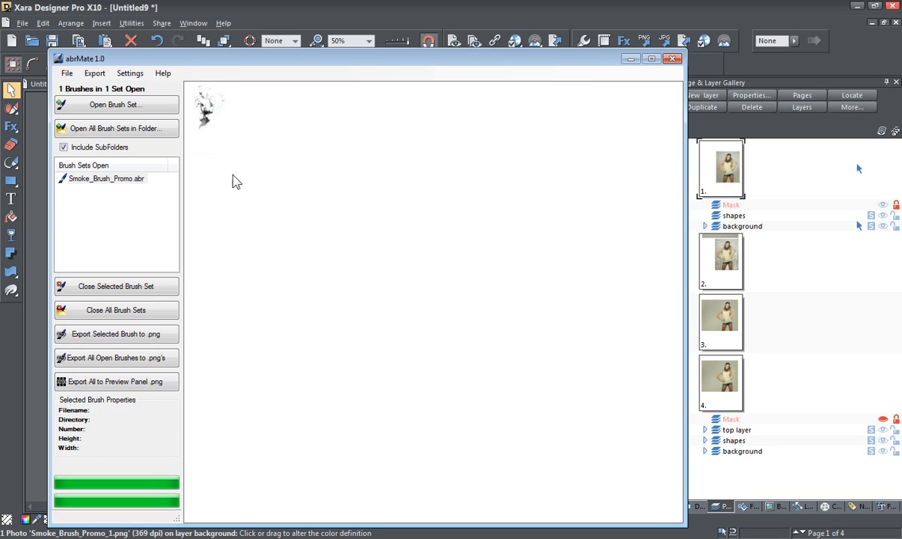
right_click(206, 118)
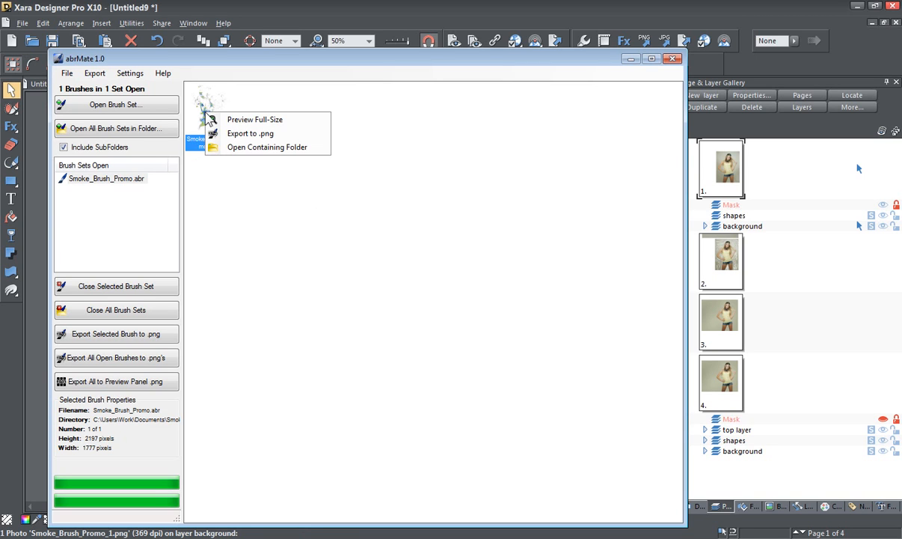
click(287, 121)
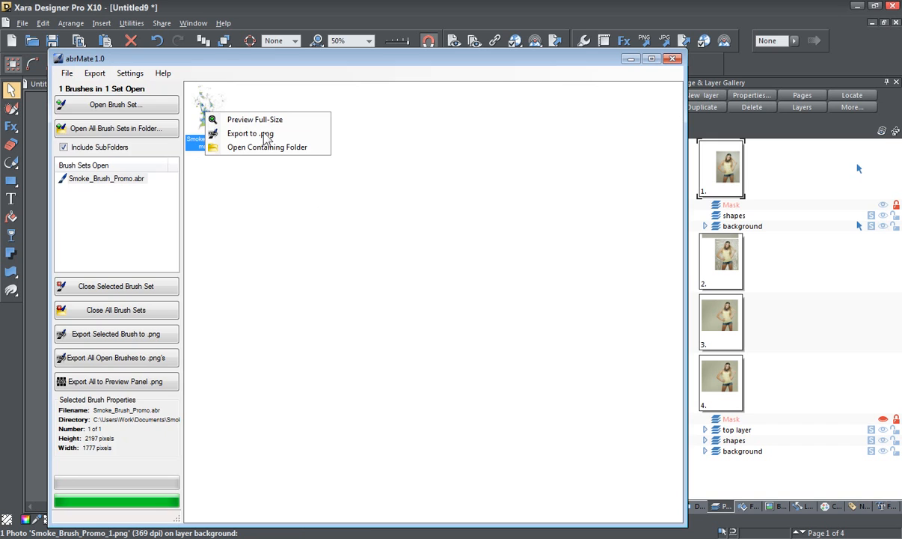
click(254, 119)
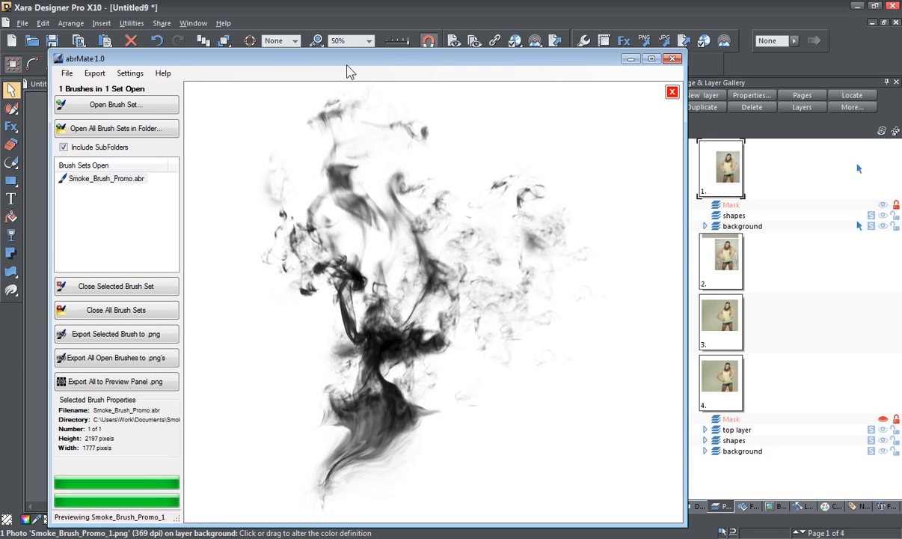
drag(357, 59, 408, 14)
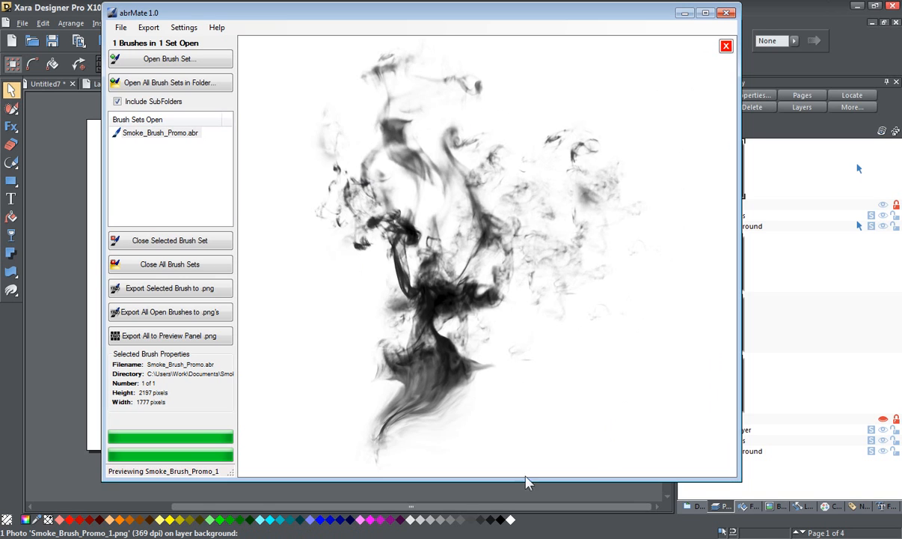
click(443, 536)
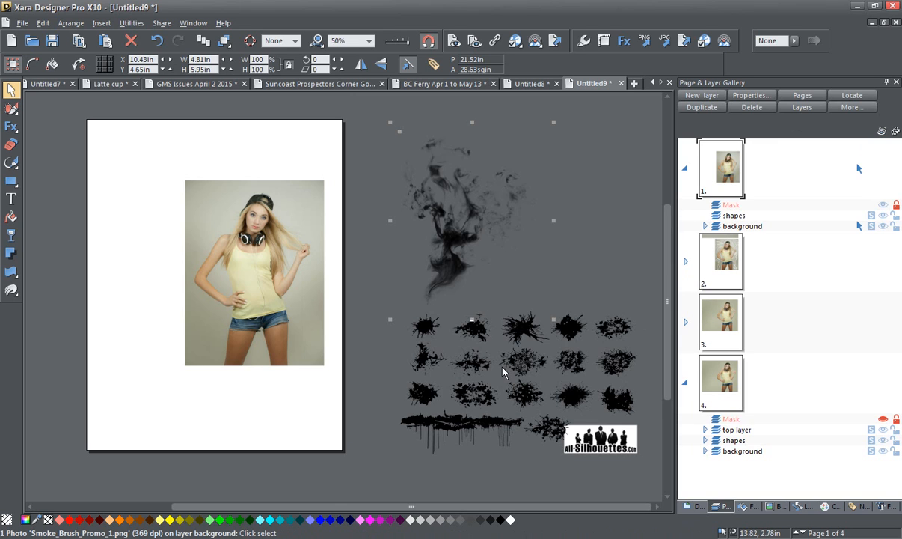
Move the smoke image and all the grunge splatters beside the page from the background layer to the layer in front
scroll(503, 369, down, 2)
drag(462, 369, 436, 300)
click(436, 387)
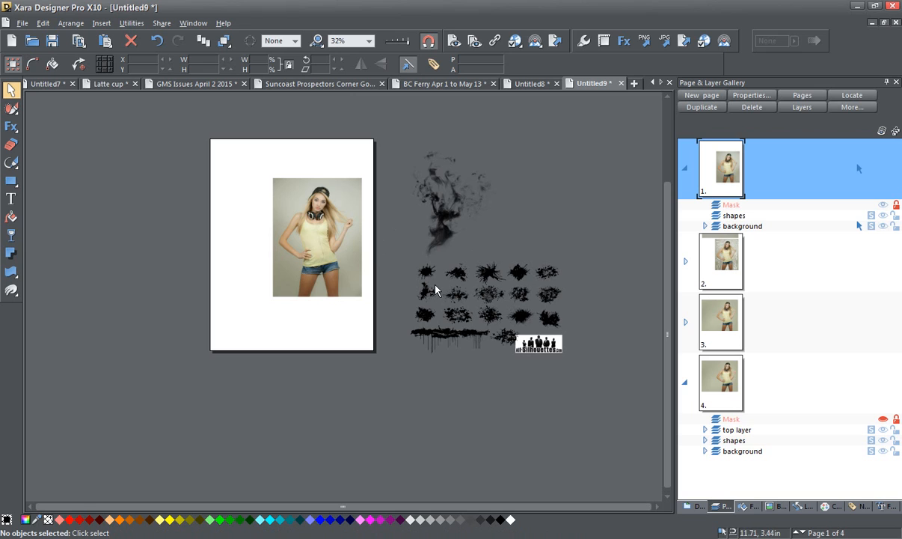
click(441, 213)
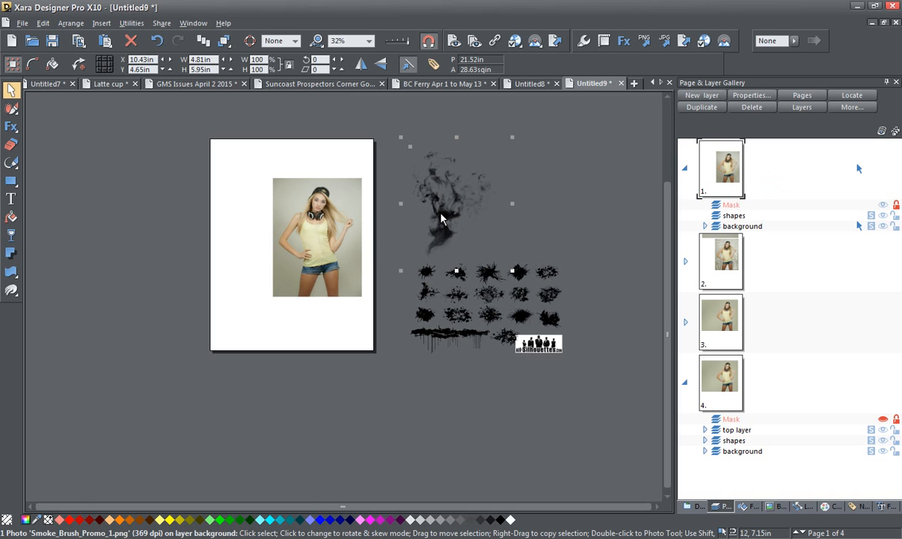
click(550, 318)
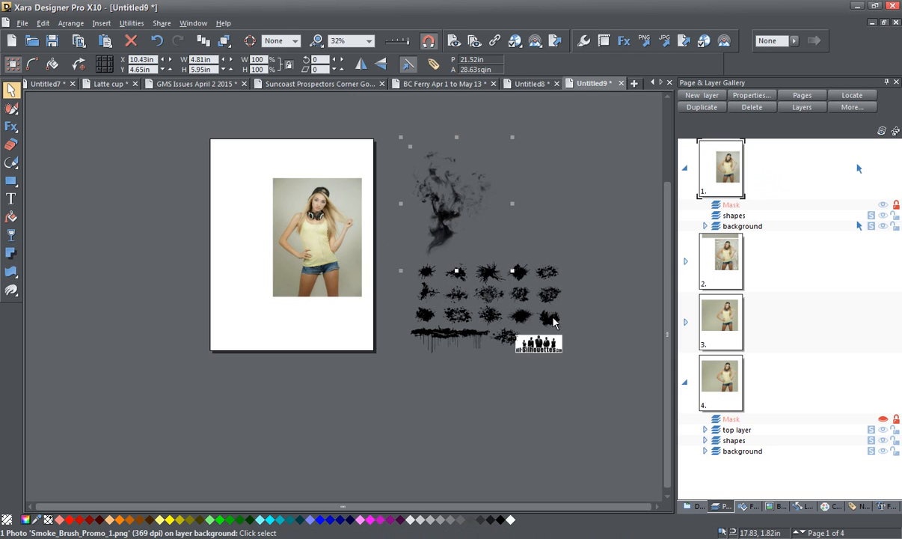
click(593, 304)
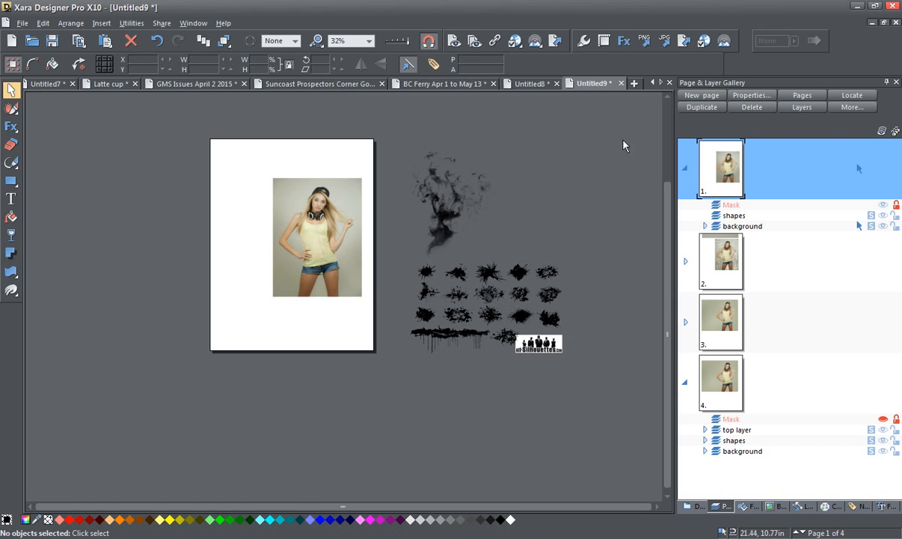
drag(647, 142, 375, 392)
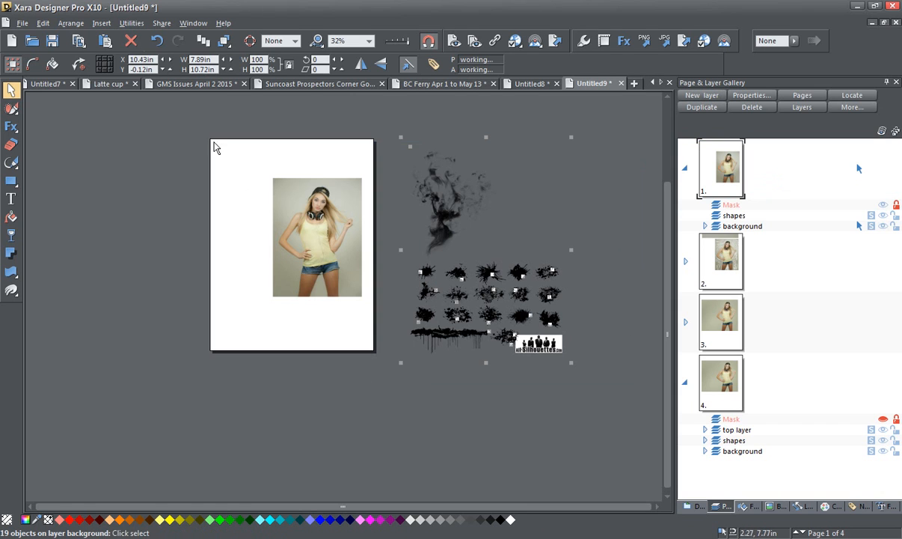
click(69, 24)
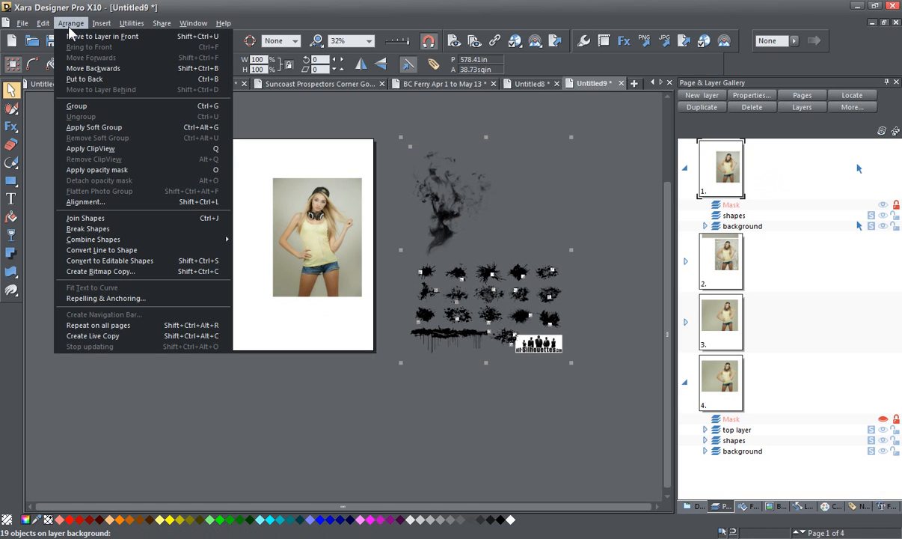
click(125, 37)
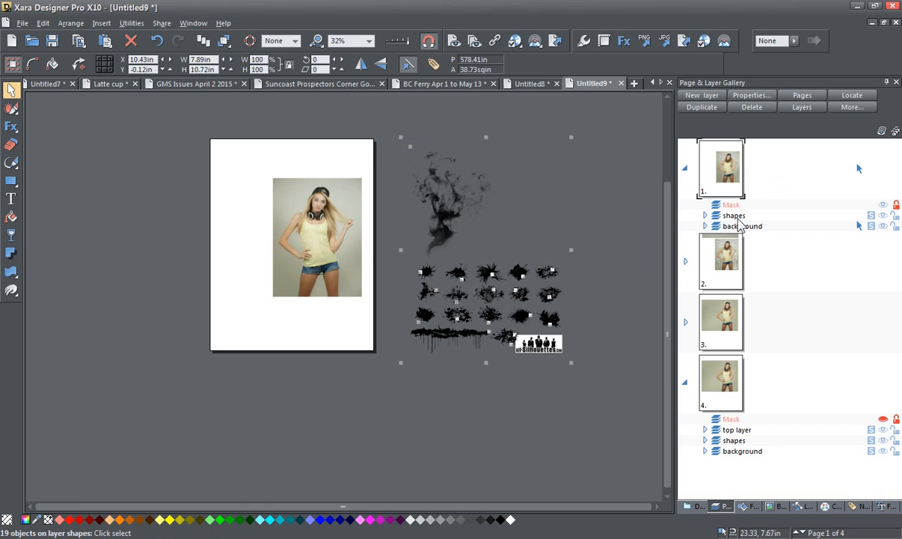
click(624, 310)
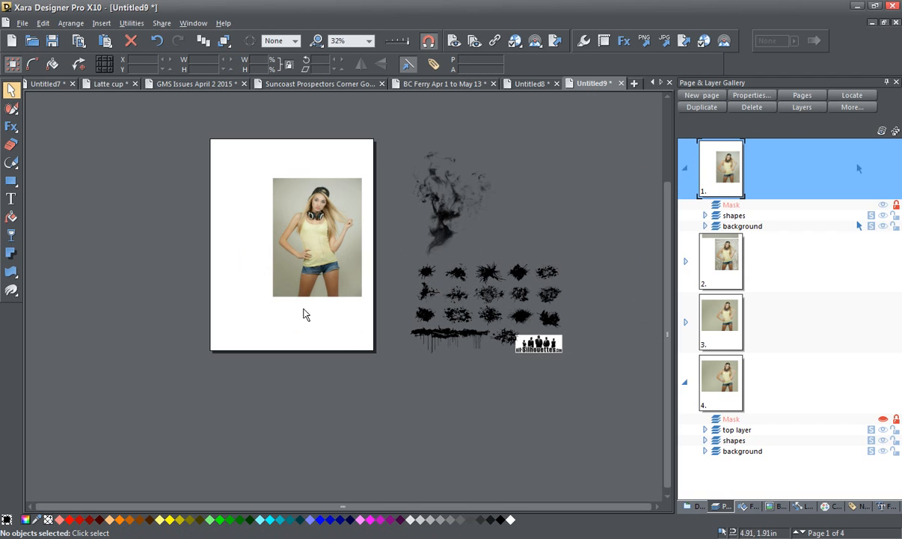
Draw a black rectangle about 6.65 by 6.16 in over the photo, extending past its left edge, and put it behind the photo
scroll(303, 314, up, 2)
drag(303, 307, 365, 405)
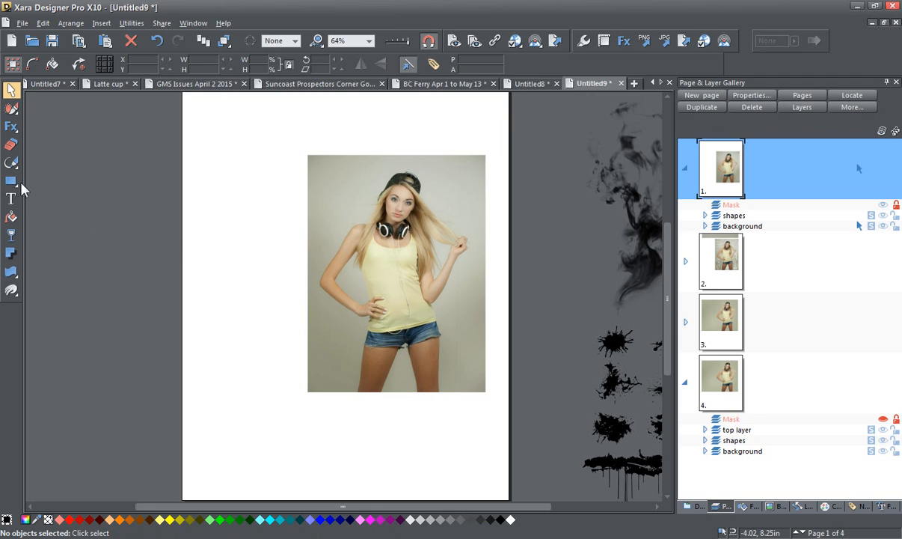
mouse_move(12, 186)
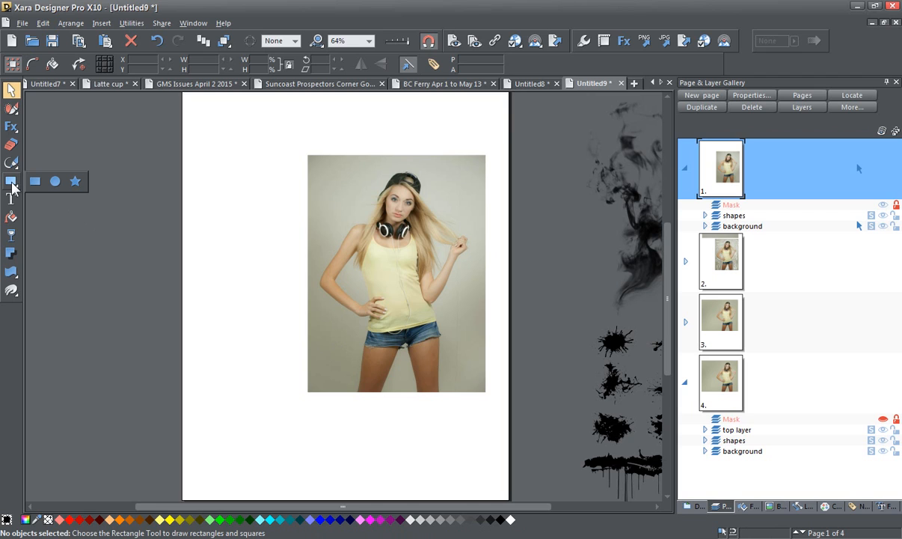
click(12, 184)
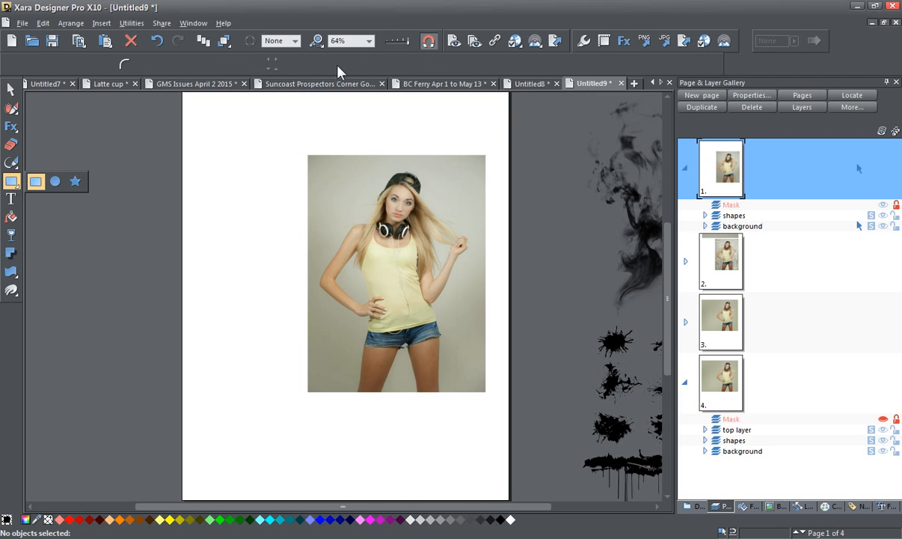
click(429, 42)
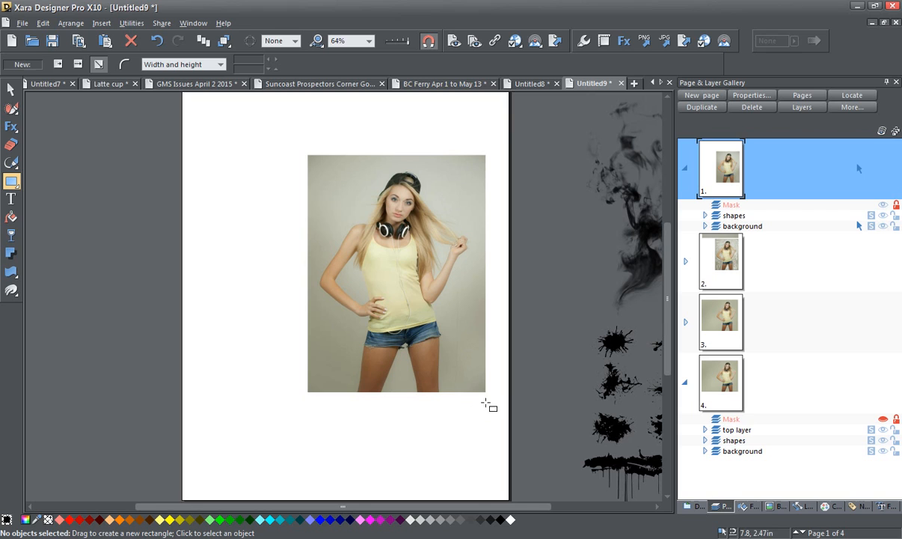
drag(484, 391, 229, 155)
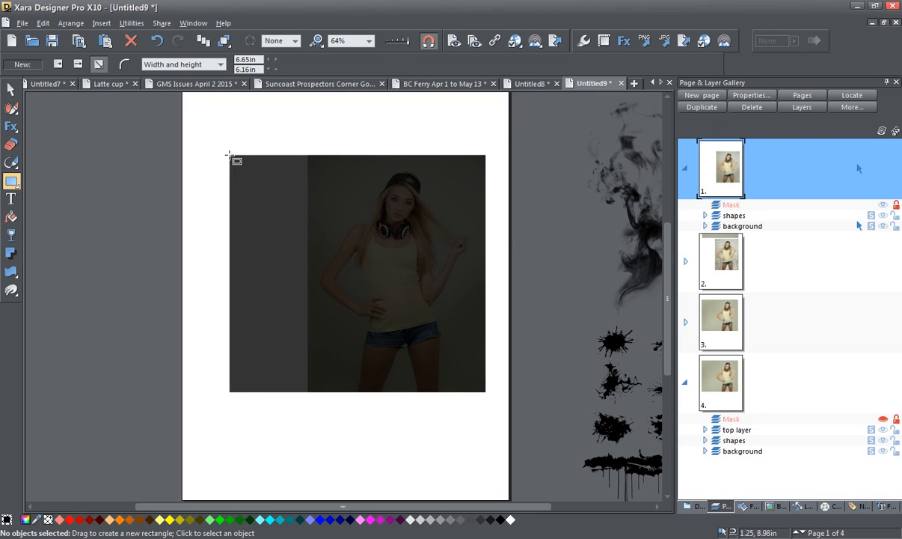
drag(229, 155, 229, 154)
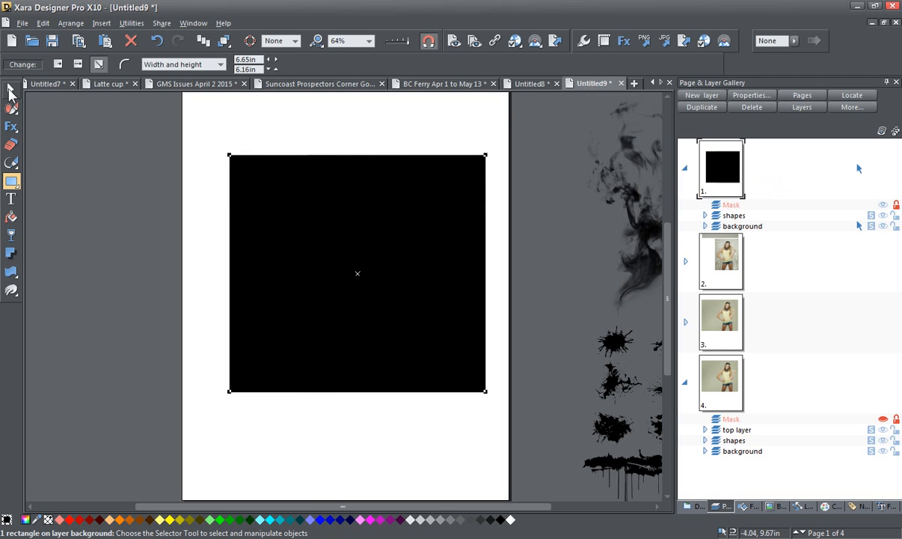
click(11, 91)
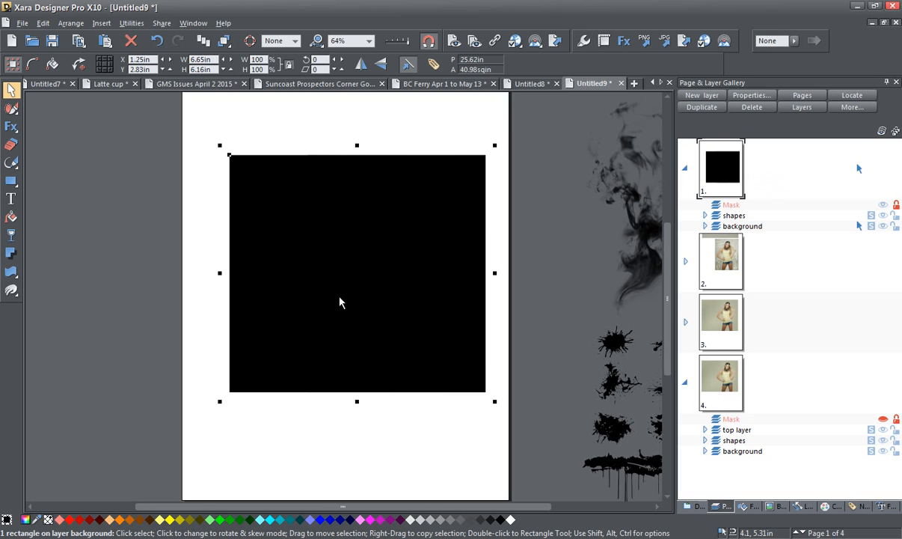
key(ctrl+b)
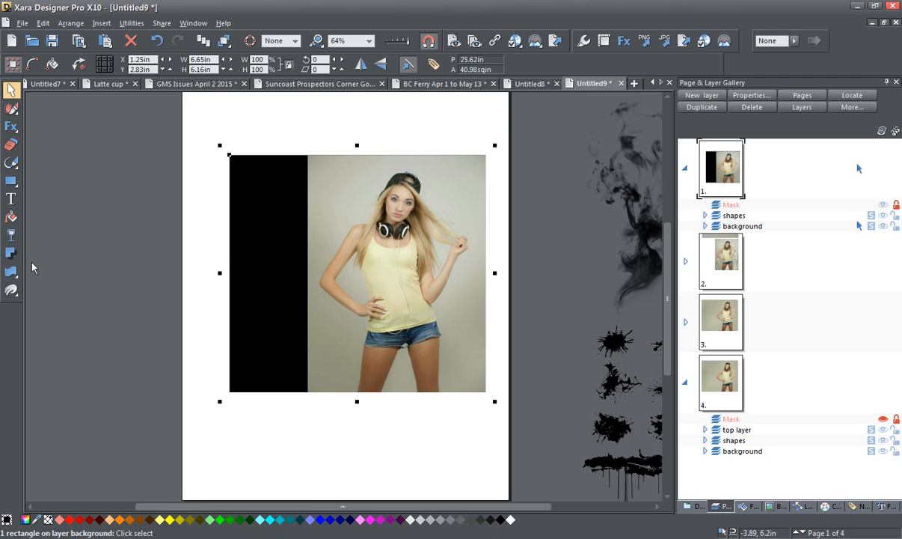
Apply a Fractal plasma fill to the rectangle behind the photo and stretch its fill handle far out to enlarge the cloud pattern
click(12, 216)
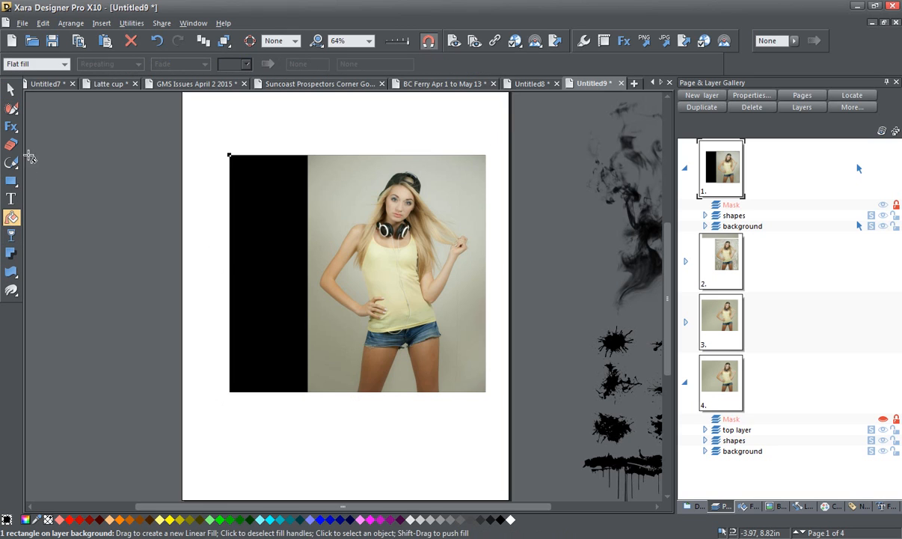
click(64, 64)
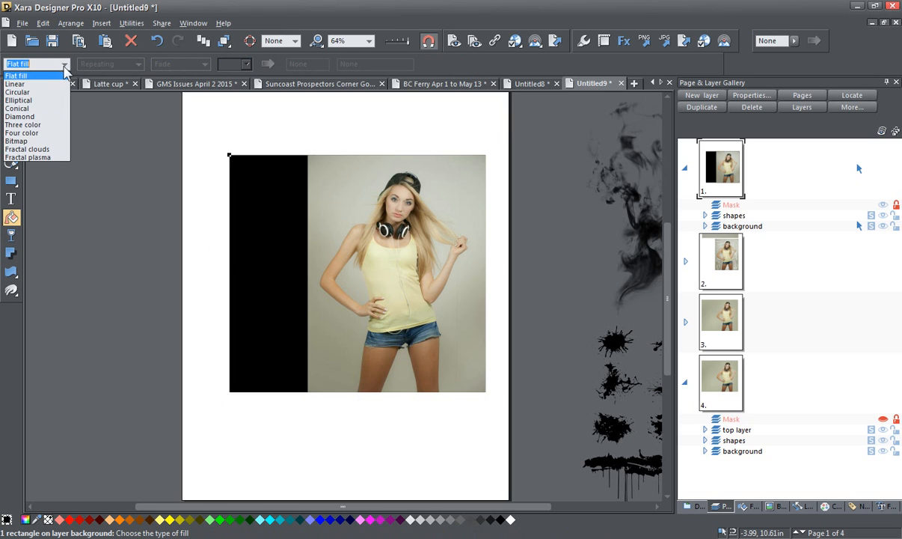
click(59, 158)
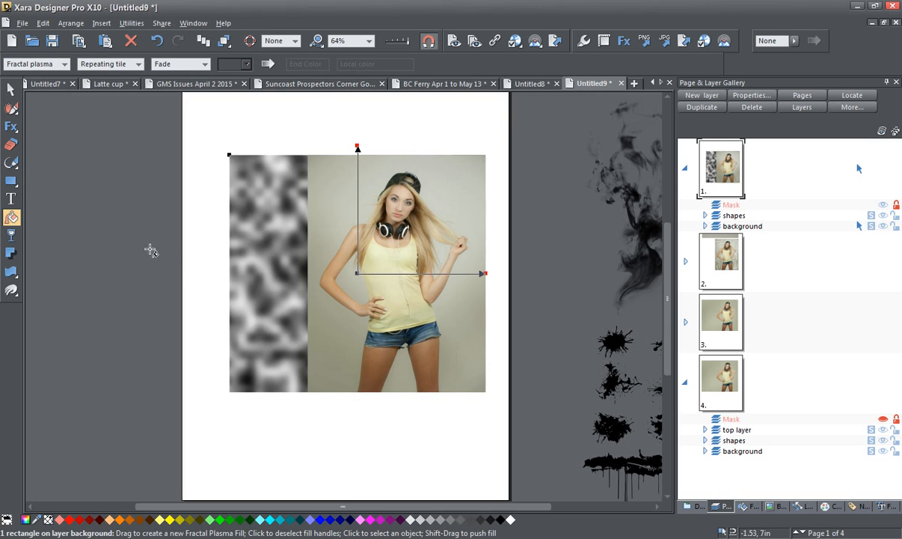
drag(494, 274, 802, 230)
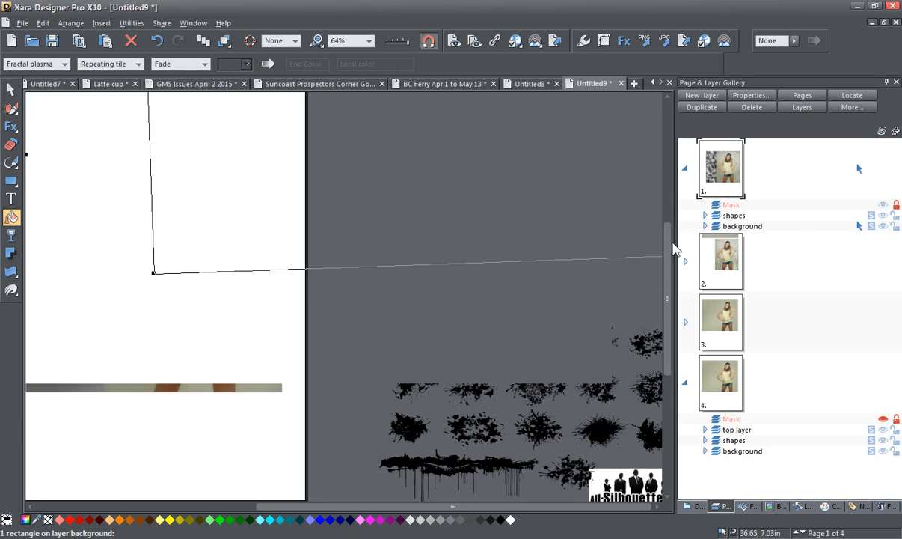
scroll(198, 294, down, 2)
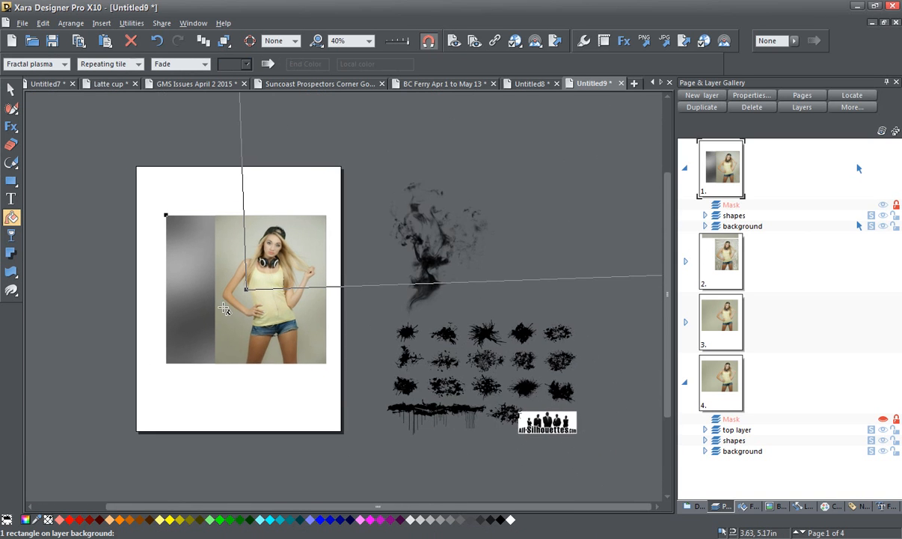
scroll(212, 276, up, 2)
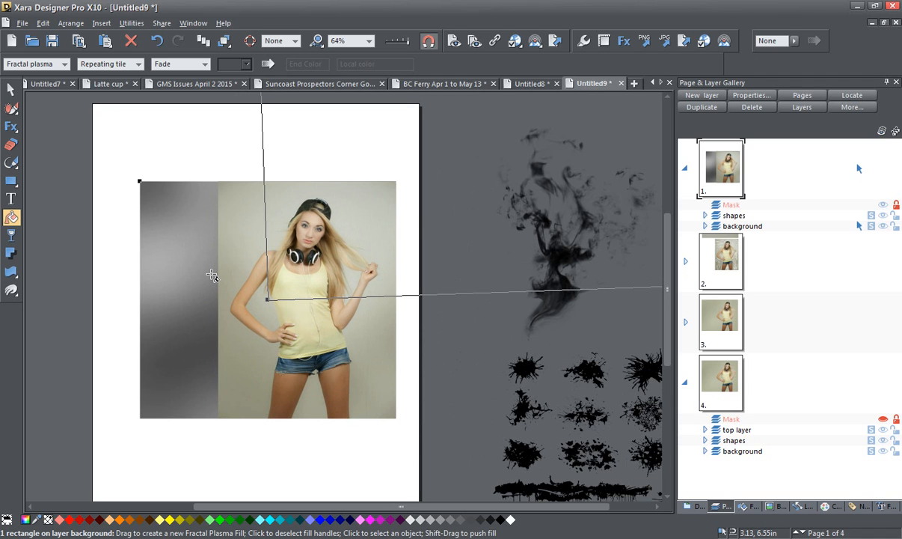
Open the Color editor for the rectangle's fill, move it clear of the photo, and switch the color model to HSV
click(25, 519)
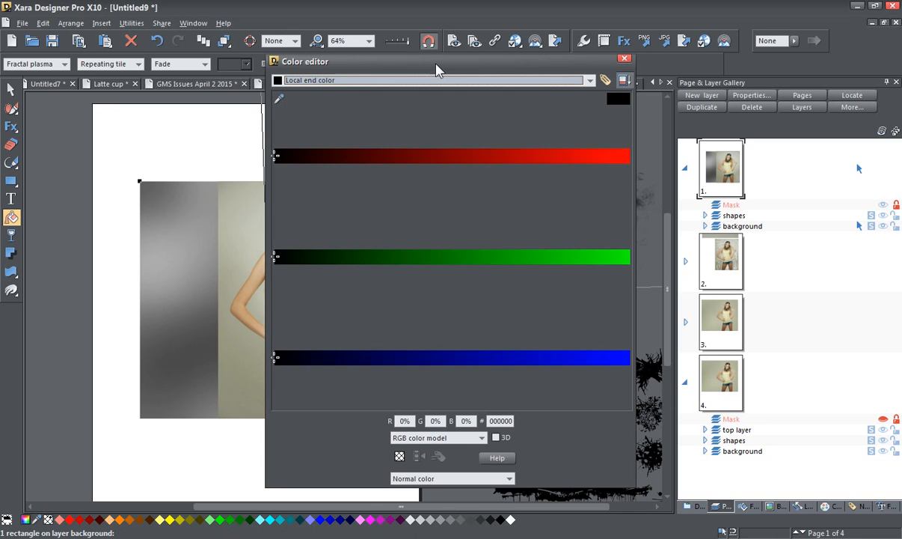
drag(437, 69, 641, 36)
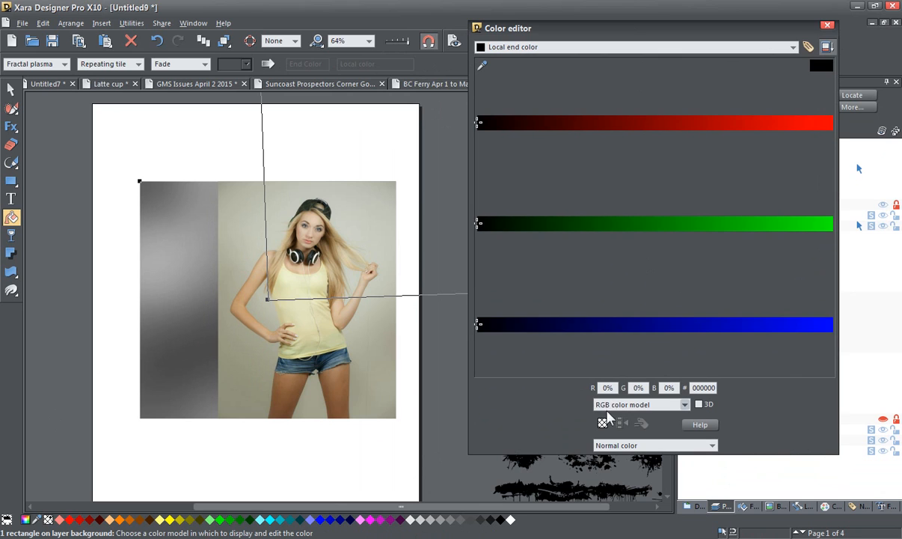
click(713, 445)
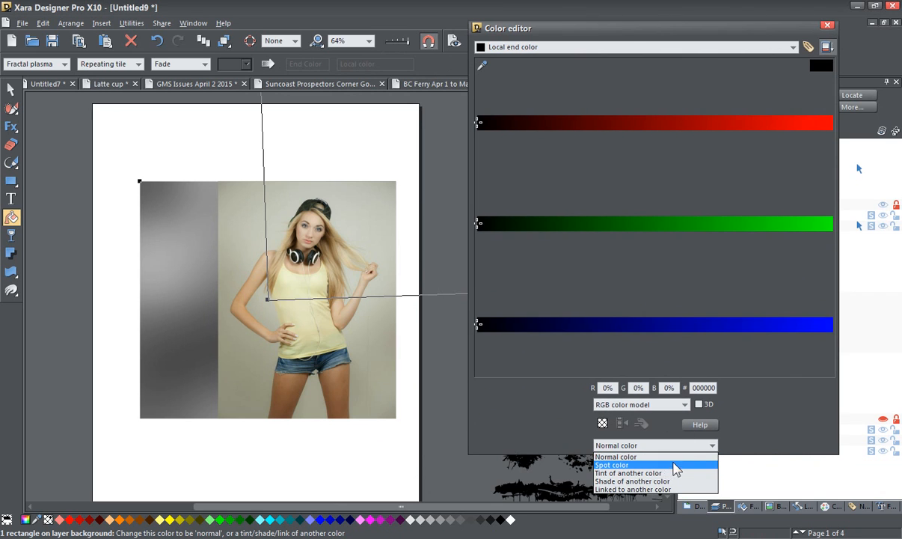
click(713, 446)
click(684, 404)
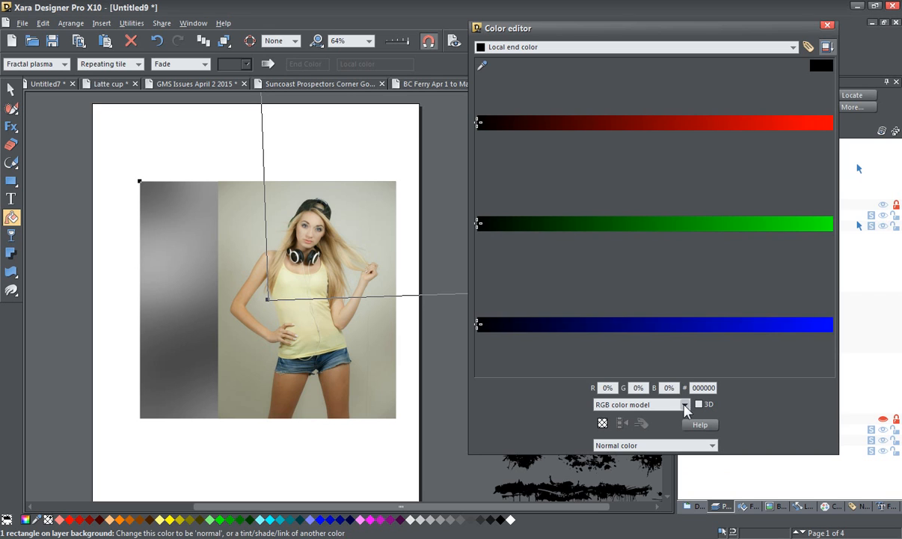
click(640, 424)
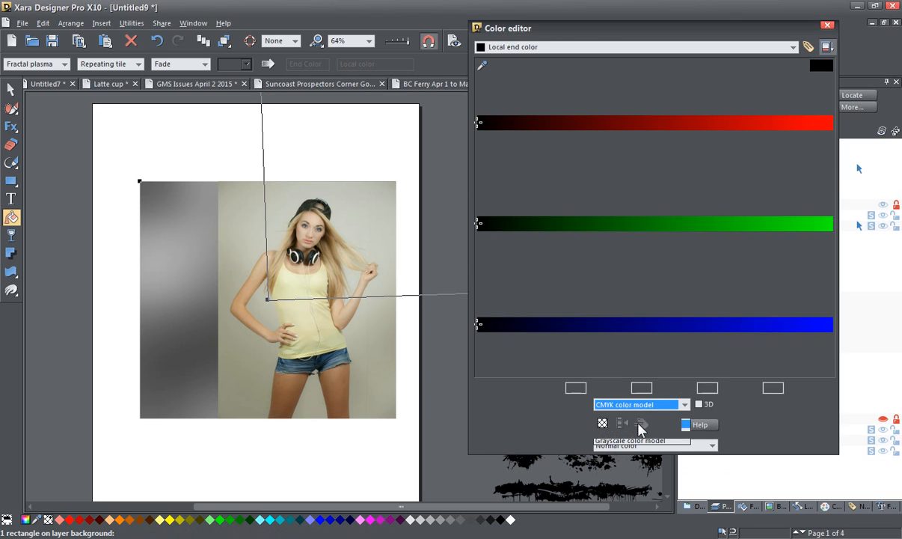
click(685, 404)
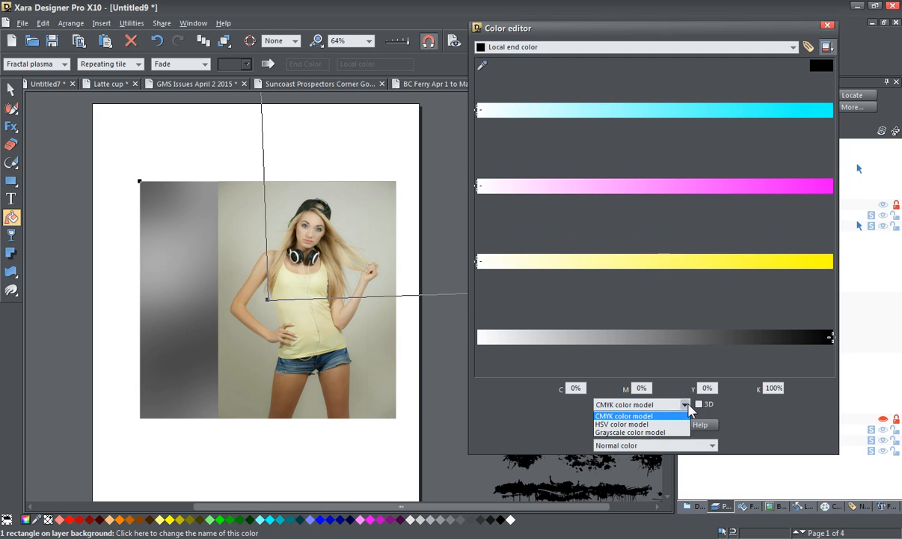
click(663, 433)
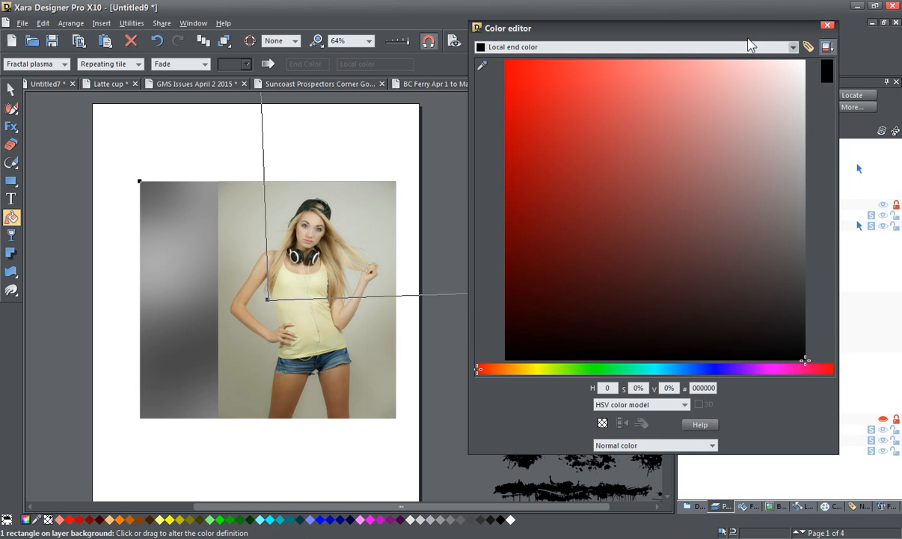
Sample the photo's backdrop for the fill colors: light gray cacec3 as start color and darker olive-gray 8f917b as end color
click(793, 47)
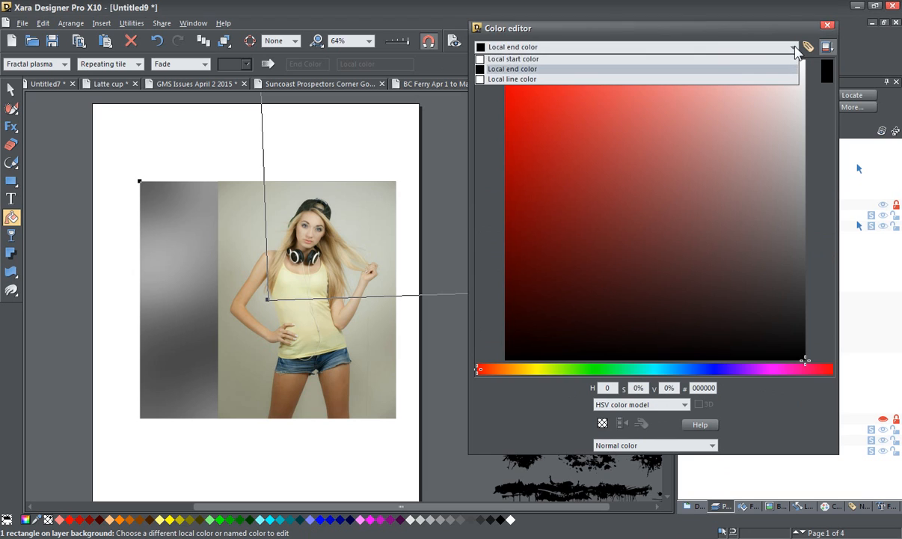
click(512, 59)
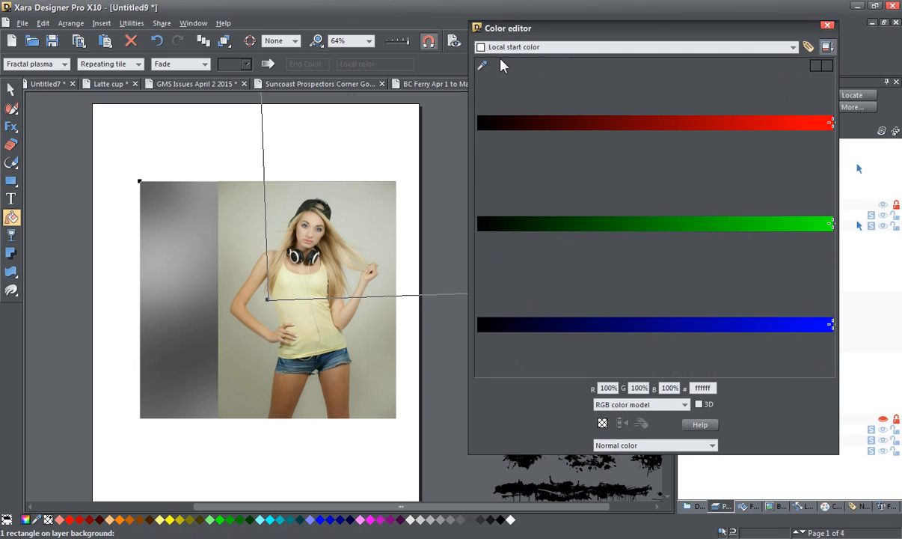
drag(484, 68, 351, 271)
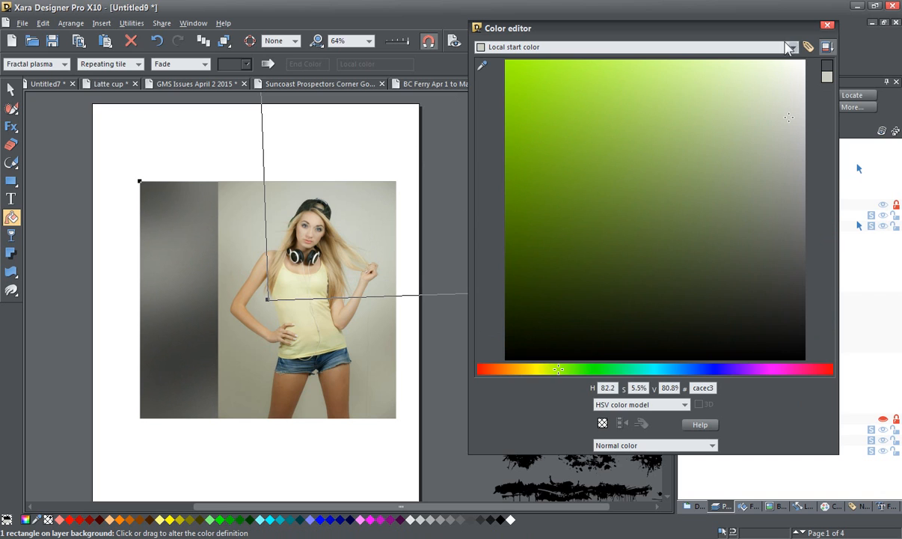
click(749, 47)
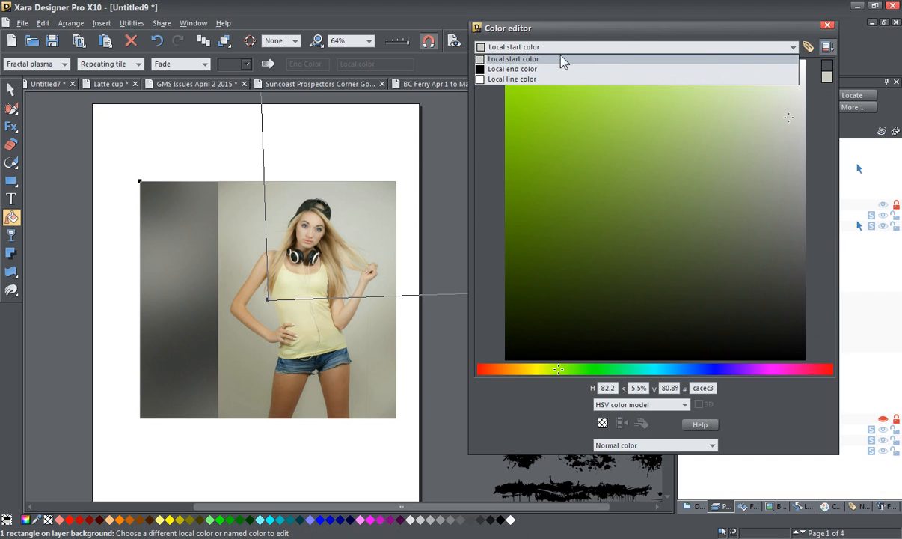
click(512, 68)
drag(482, 66, 244, 391)
Shift the plasma fill's center to the photo's far edge so the pattern blends with the backdrop, and close the Color editor
drag(266, 299, 350, 293)
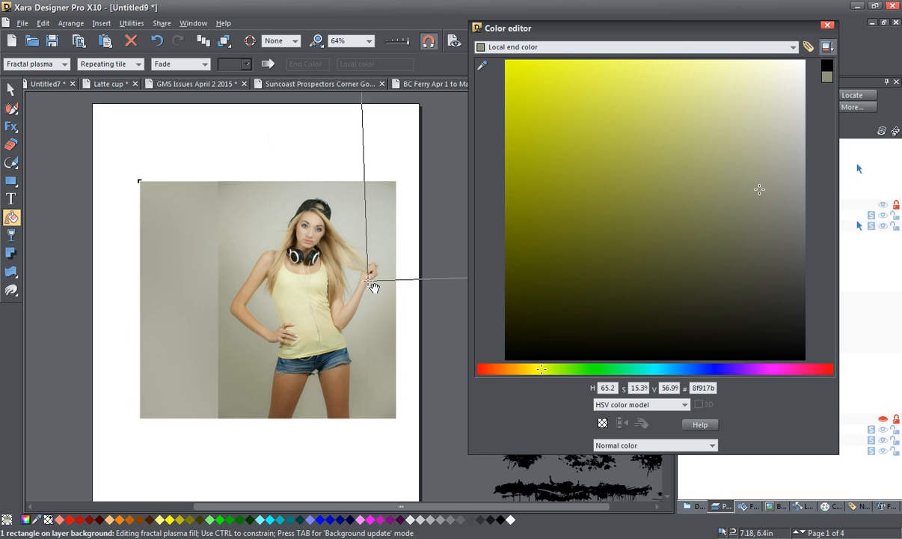
drag(400, 298, 398, 308)
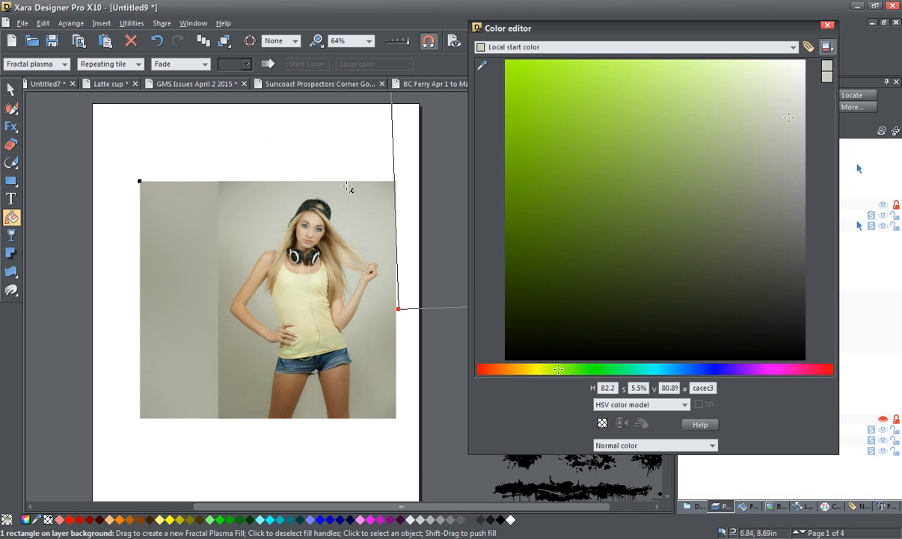
click(828, 26)
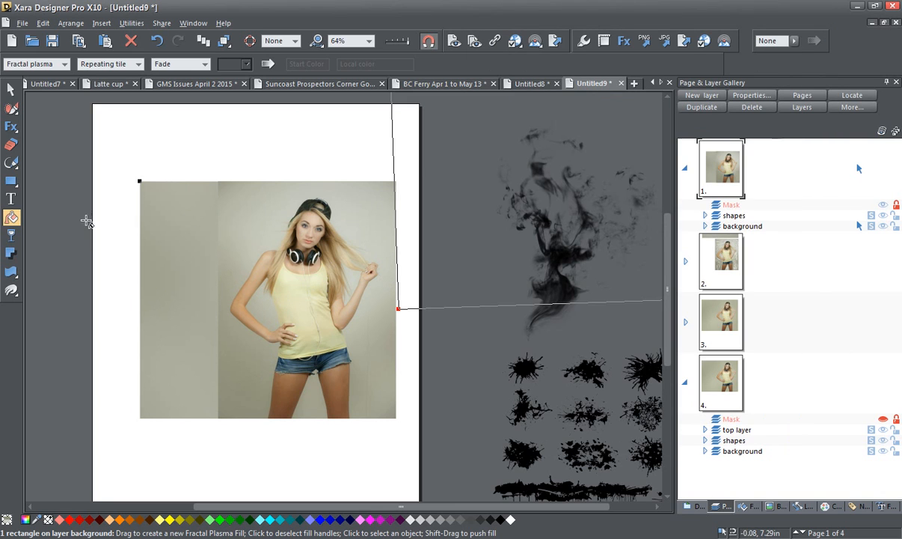
Move the textured rectangle off the photo to the page's upper left corner, at about X -1.06 in, Y 9.5 in
scroll(92, 215, down, 1)
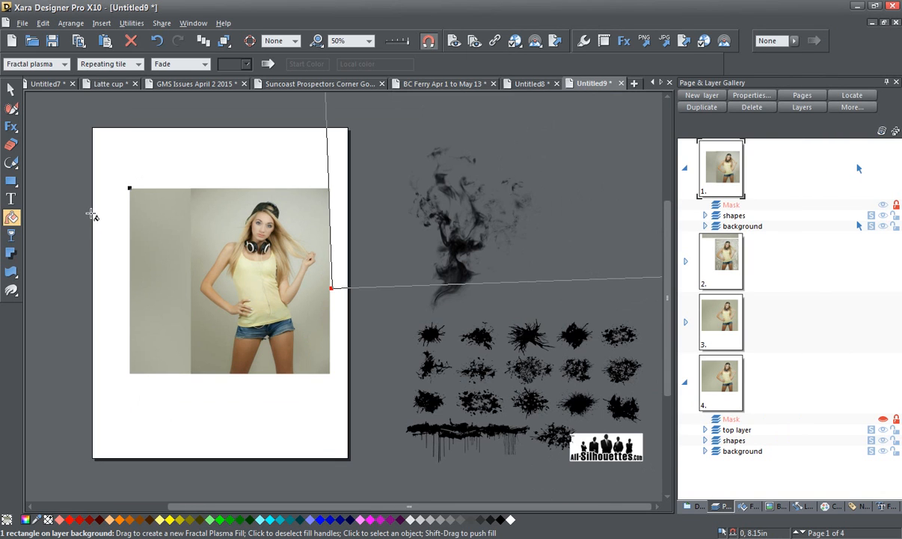
click(13, 91)
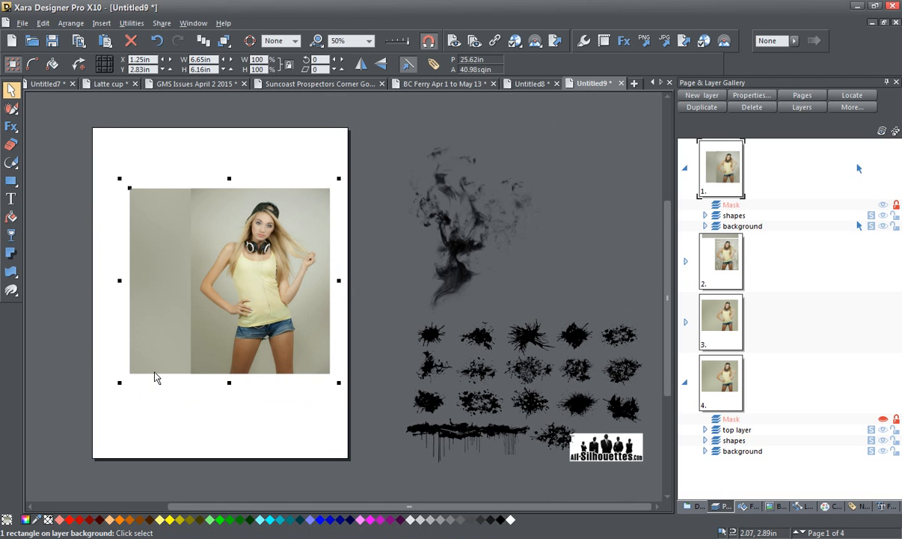
scroll(155, 378, down, 1)
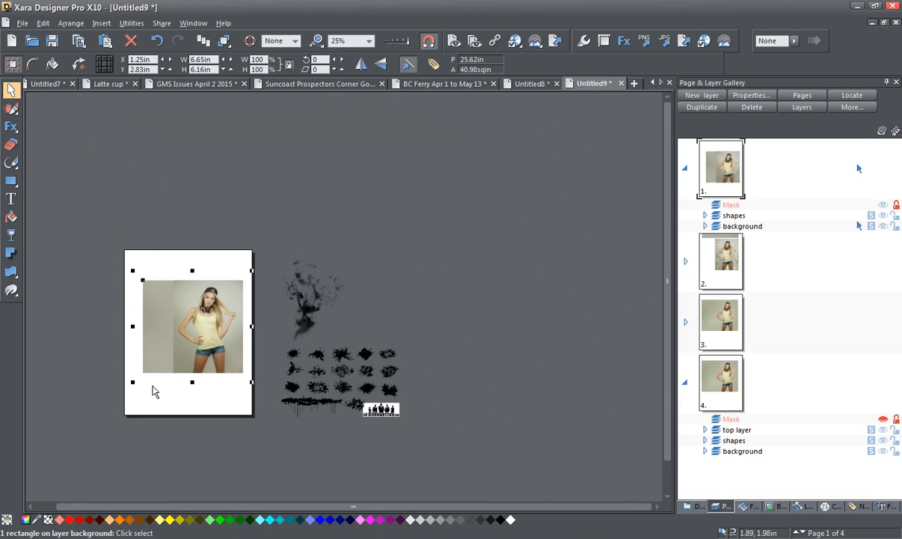
drag(183, 418, 134, 298)
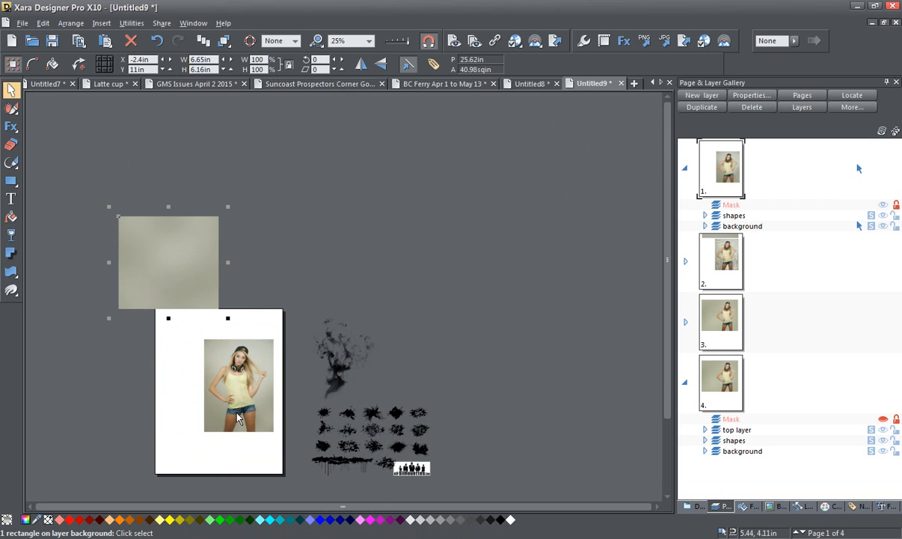
drag(161, 294, 187, 317)
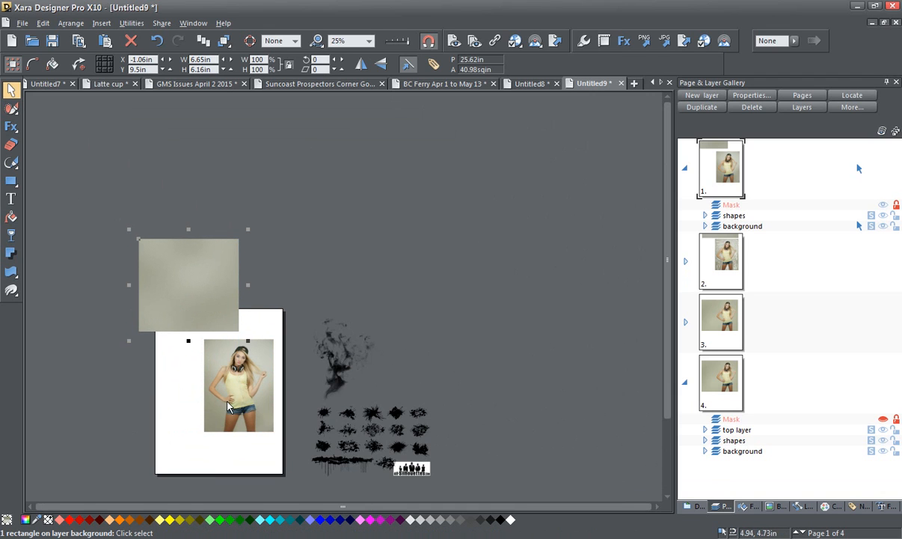
Trace the outer edge of the woman's bent arm from the shoulder downward with straight Shape Tool segments, about 0.62 by 0.95 in overall
scroll(228, 405, up, 4)
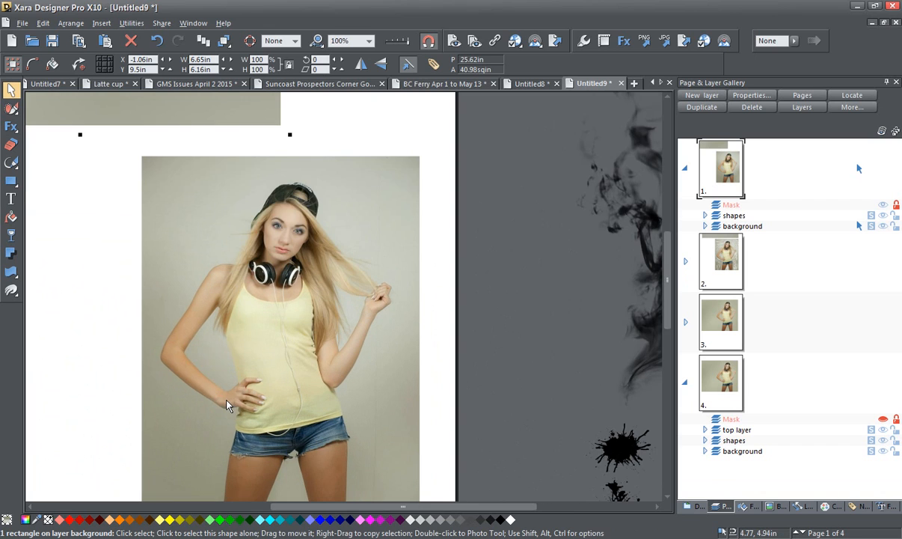
drag(214, 406, 241, 349)
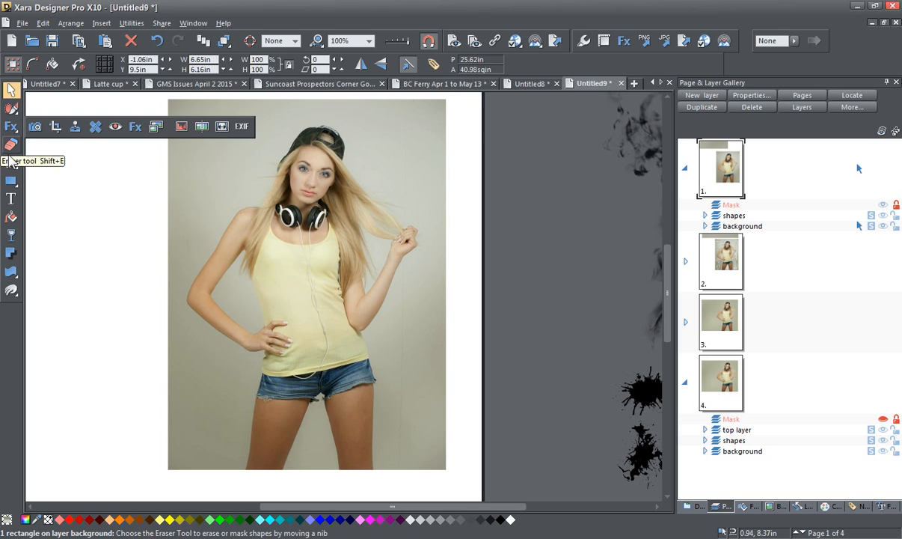
mouse_move(11, 163)
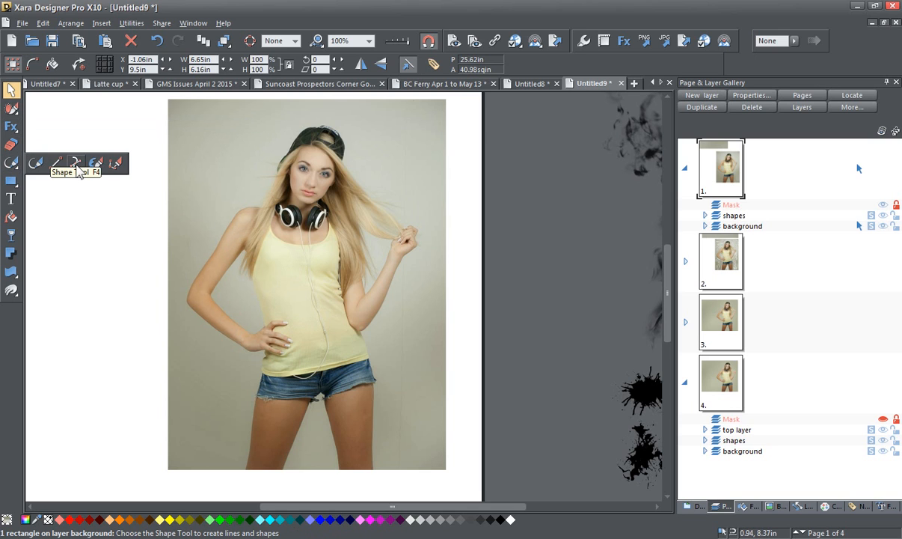
click(81, 169)
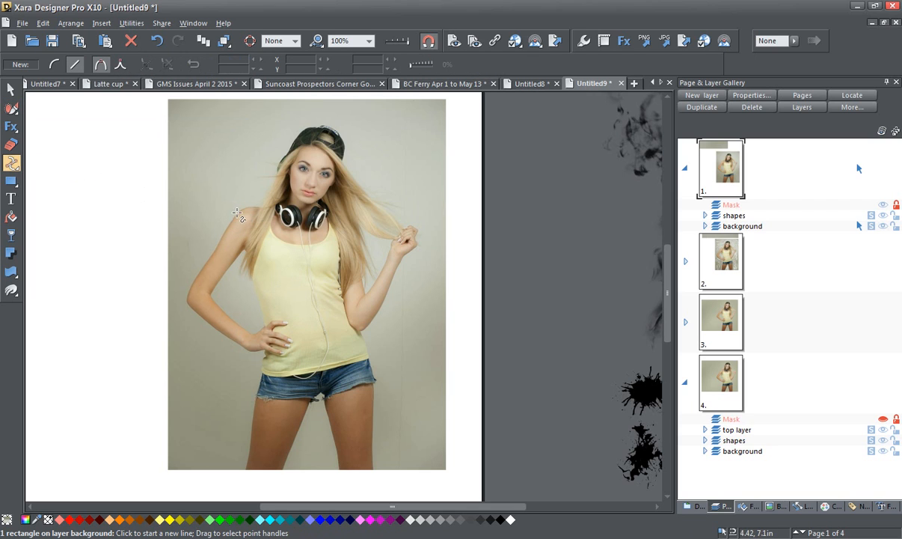
click(238, 210)
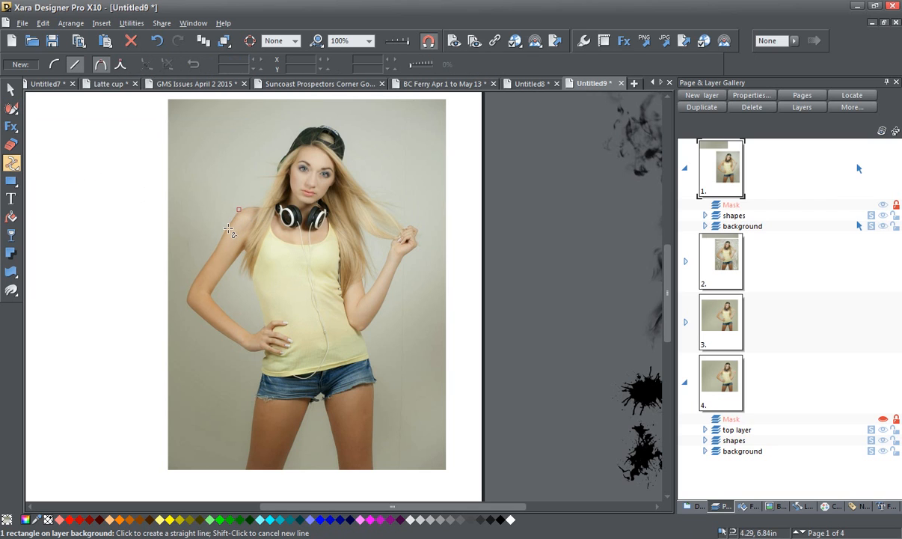
click(228, 228)
click(235, 225)
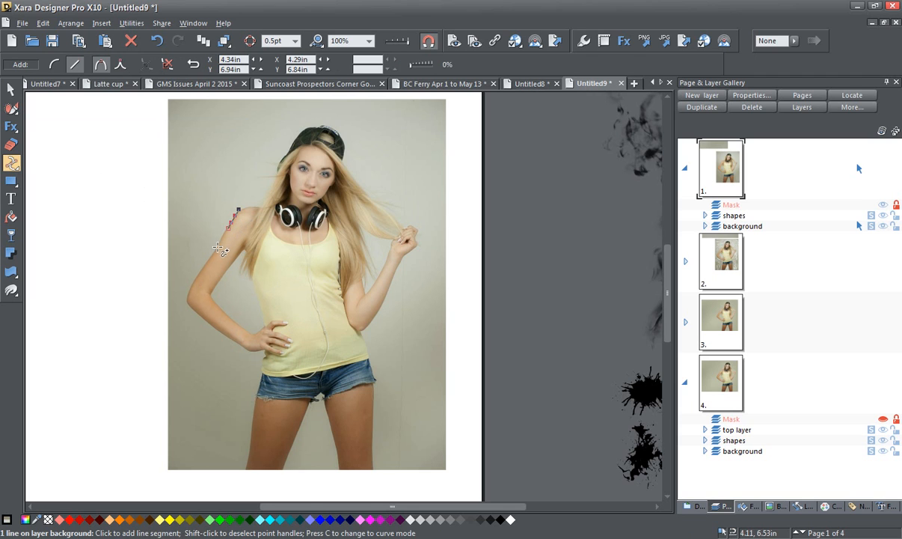
click(198, 272)
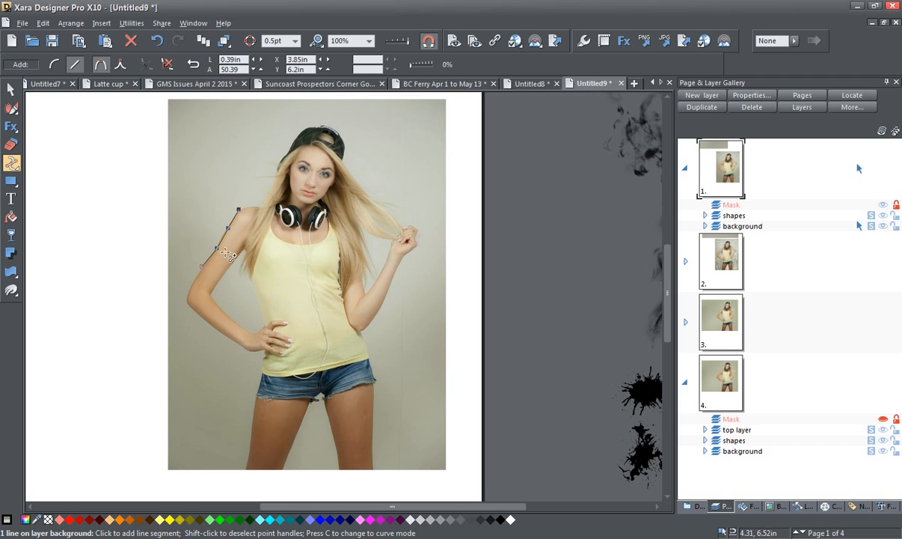
Select and delete the line traced along the woman's upper arm
mouse_move(13, 109)
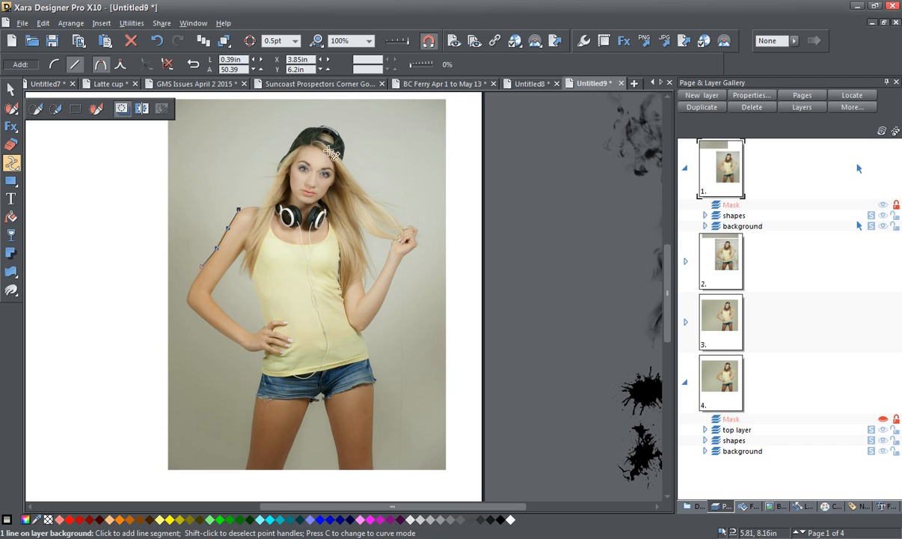
click(12, 90)
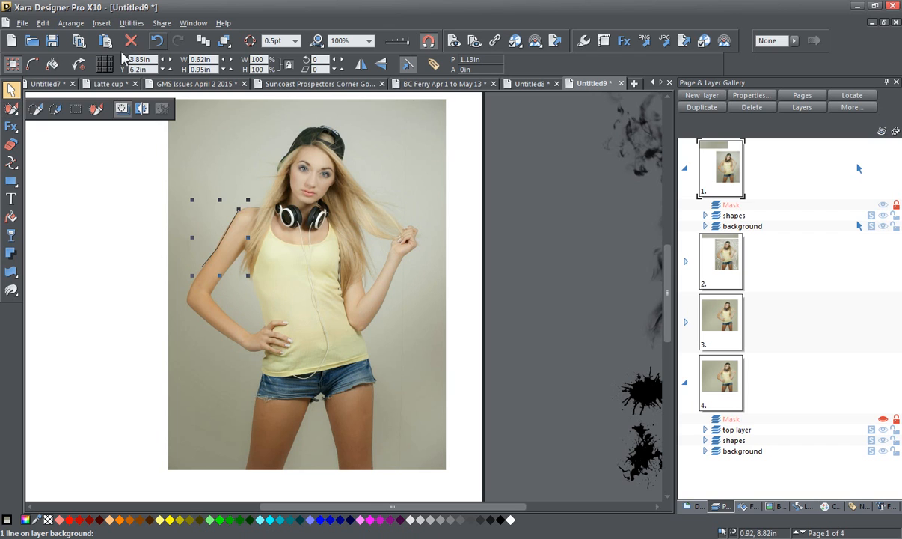
click(131, 40)
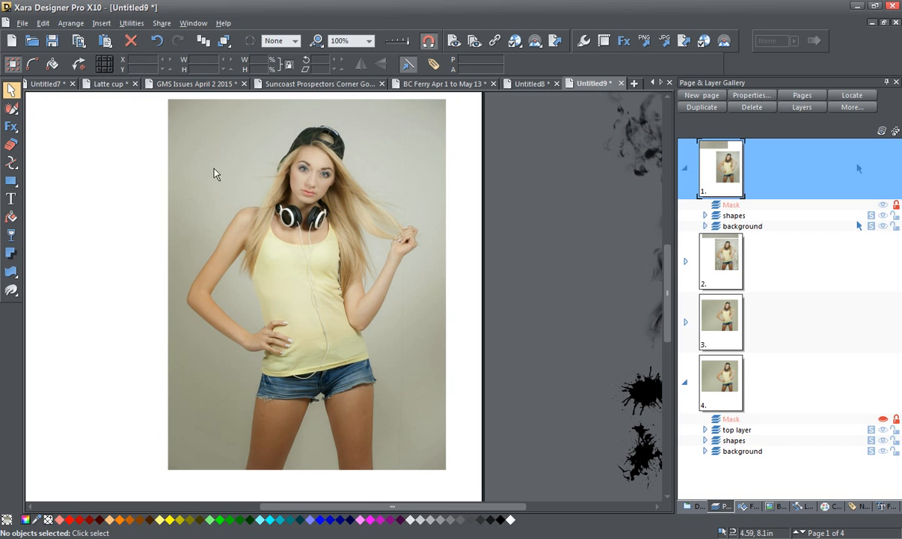
Paint mask strokes over the woman's face, neck, headphones and tank top with the Mask Painter at size 30
click(11, 108)
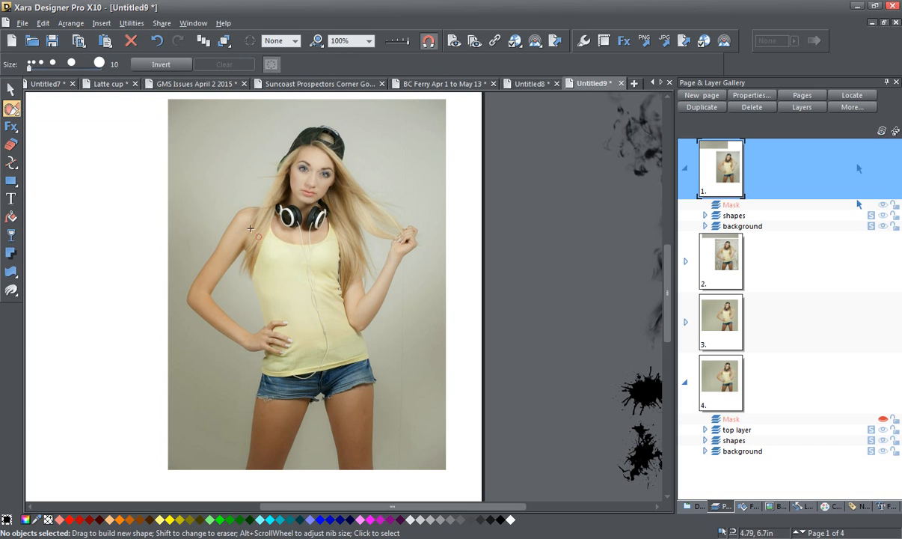
mouse_move(36, 64)
mouse_down()
mouse_move(64, 66)
mouse_move(45, 67)
mouse_up()
mouse_move(313, 148)
mouse_down()
mouse_move(292, 138)
mouse_move(296, 179)
mouse_move(310, 134)
mouse_move(306, 190)
mouse_move(282, 271)
mouse_move(269, 258)
mouse_move(303, 235)
mouse_move(319, 278)
mouse_up()
drag(335, 316, 328, 338)
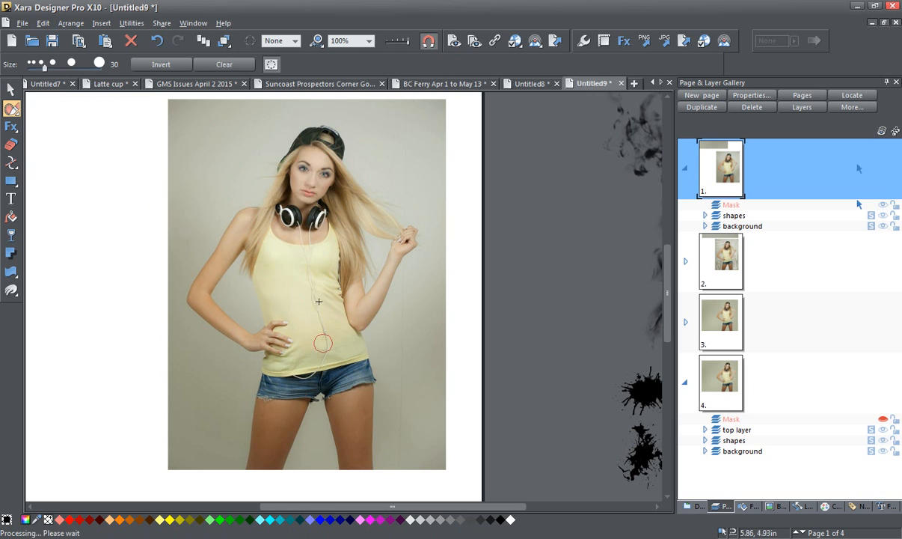
mouse_move(329, 211)
mouse_down()
mouse_move(320, 251)
mouse_move(338, 247)
mouse_move(353, 305)
mouse_up()
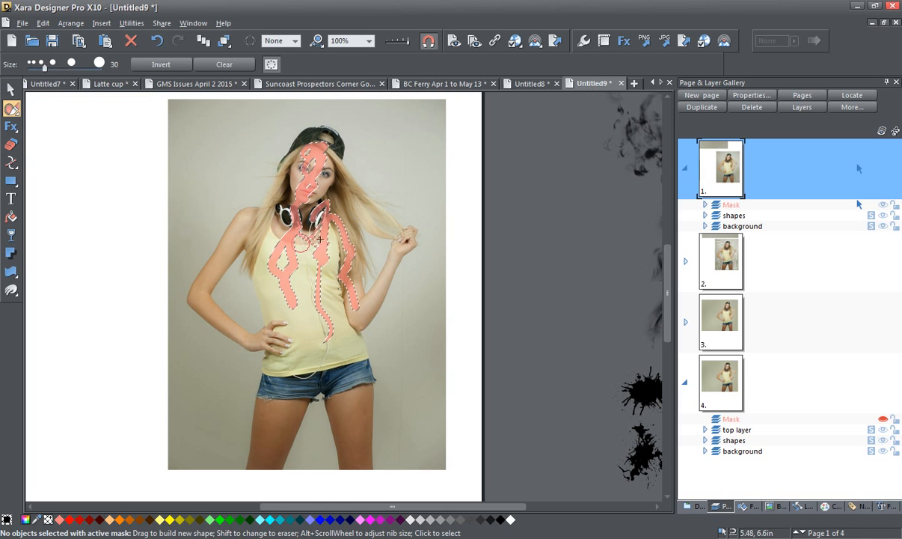
Extend the mask over the hair beside the face, the bent arm's shoulder and the near side of the tank top
mouse_move(277, 226)
mouse_down()
mouse_move(247, 223)
mouse_move(276, 217)
mouse_move(291, 193)
mouse_up()
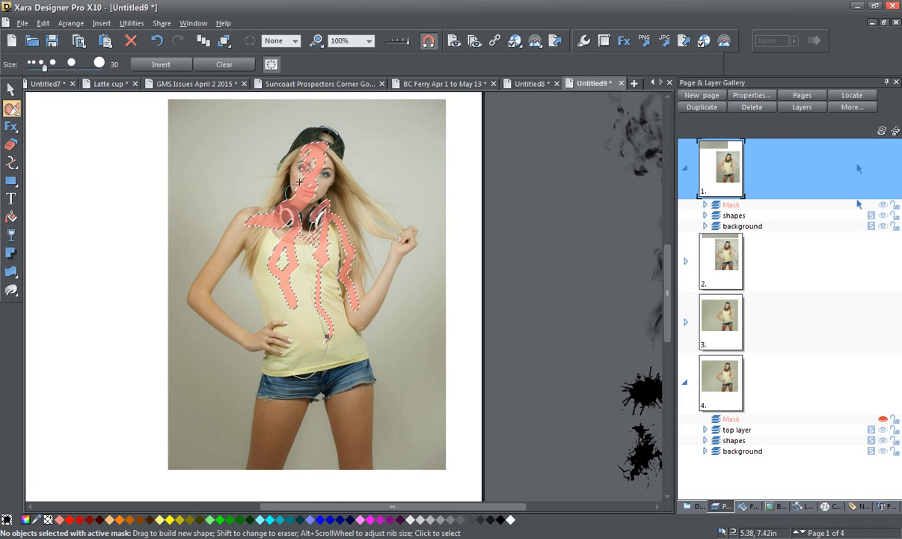
mouse_move(297, 138)
mouse_down()
mouse_move(288, 149)
mouse_move(291, 178)
mouse_move(264, 200)
mouse_move(280, 161)
mouse_move(275, 172)
mouse_up()
mouse_move(249, 223)
mouse_down()
mouse_move(208, 245)
mouse_move(224, 211)
mouse_move(246, 228)
mouse_move(255, 217)
mouse_move(251, 245)
mouse_move(284, 320)
mouse_move(271, 325)
mouse_move(273, 344)
mouse_up()
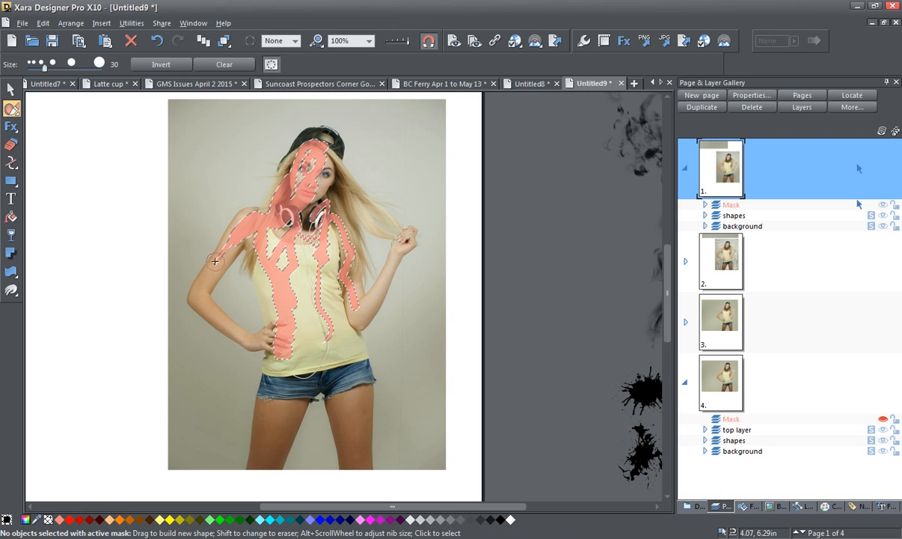
Mask along the bent arm to the hand on the hip, and across the shorts and down both legs
mouse_move(214, 269)
mouse_down()
mouse_move(218, 232)
mouse_move(193, 258)
mouse_move(204, 289)
mouse_move(195, 294)
mouse_up()
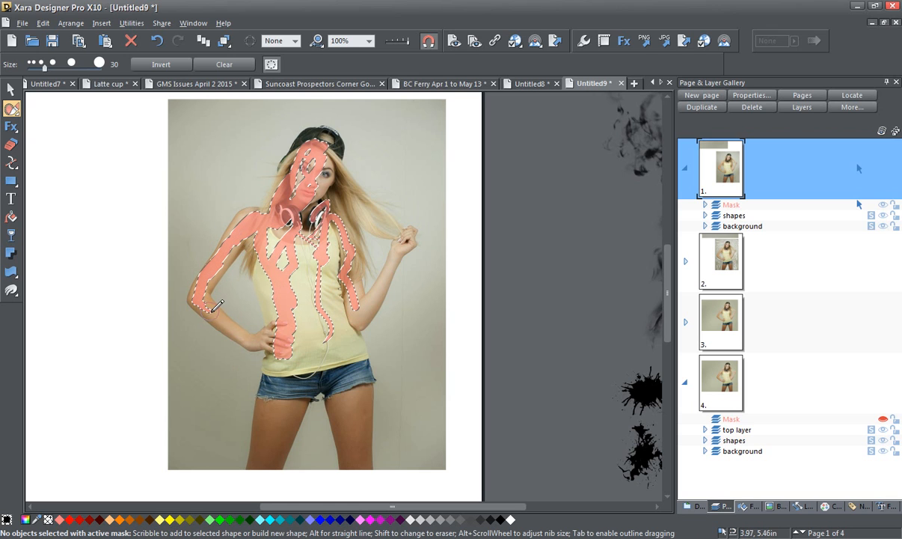
drag(239, 324, 292, 331)
mouse_move(291, 226)
mouse_down()
mouse_move(306, 318)
mouse_move(362, 414)
mouse_move(353, 460)
mouse_up()
mouse_move(311, 349)
mouse_down()
mouse_move(278, 389)
mouse_move(267, 460)
mouse_move(347, 372)
mouse_move(333, 358)
mouse_up()
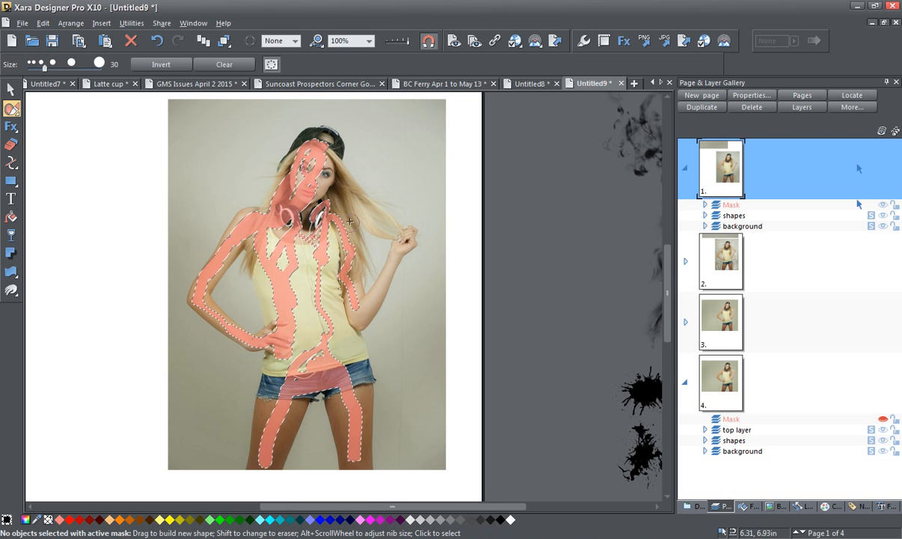
Reduce the mask brush to size 10 and mask the thin loose hair strand beside the raised arm
scroll(349, 222, up, 4)
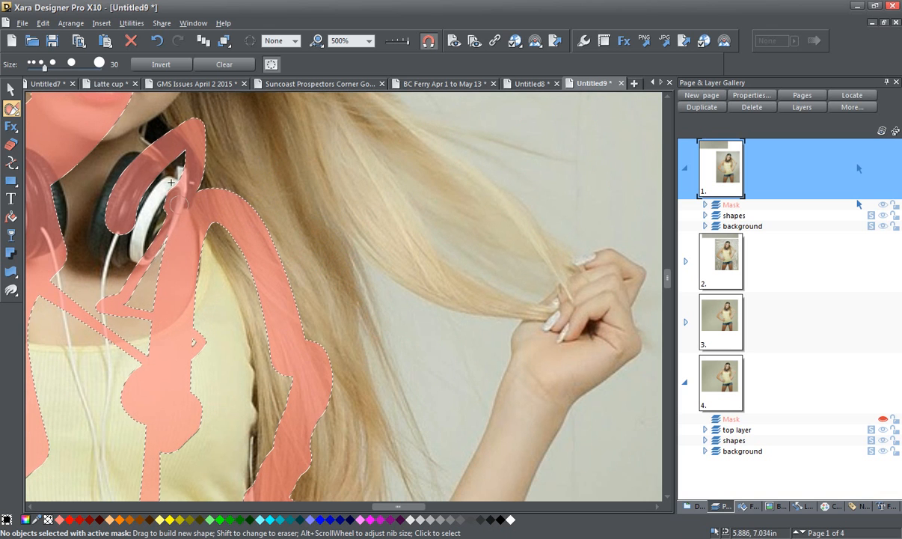
drag(43, 63, 20, 78)
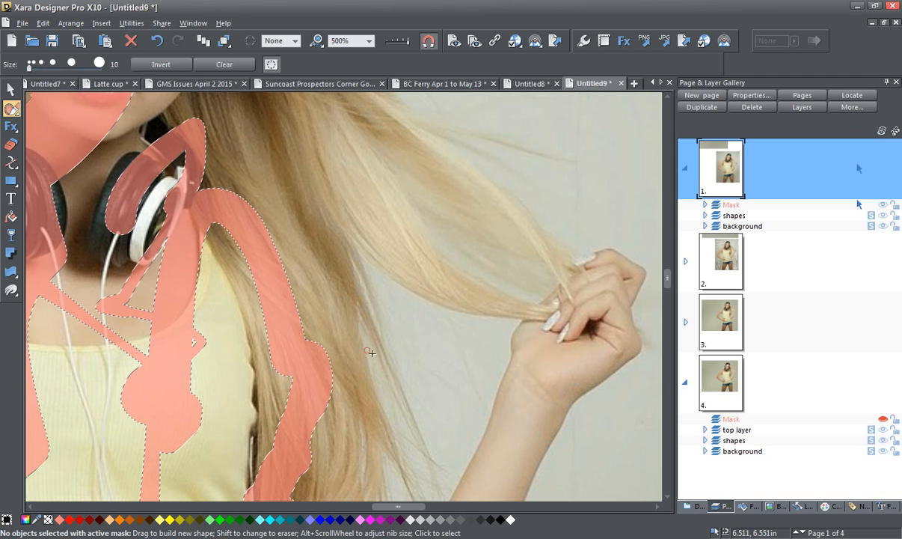
scroll(403, 353, up, 3)
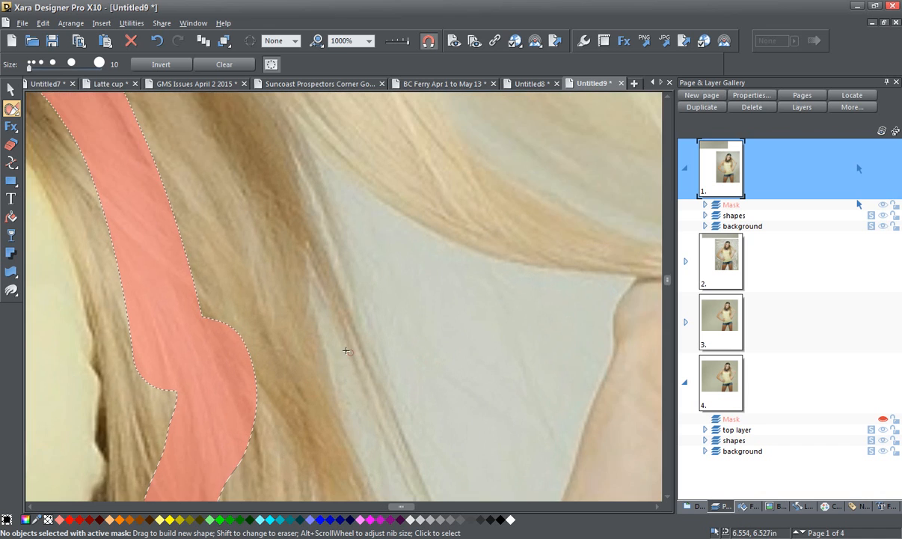
mouse_move(327, 236)
mouse_down()
mouse_move(348, 297)
mouse_move(328, 268)
mouse_move(335, 299)
mouse_move(328, 277)
mouse_move(386, 412)
mouse_move(428, 474)
mouse_up()
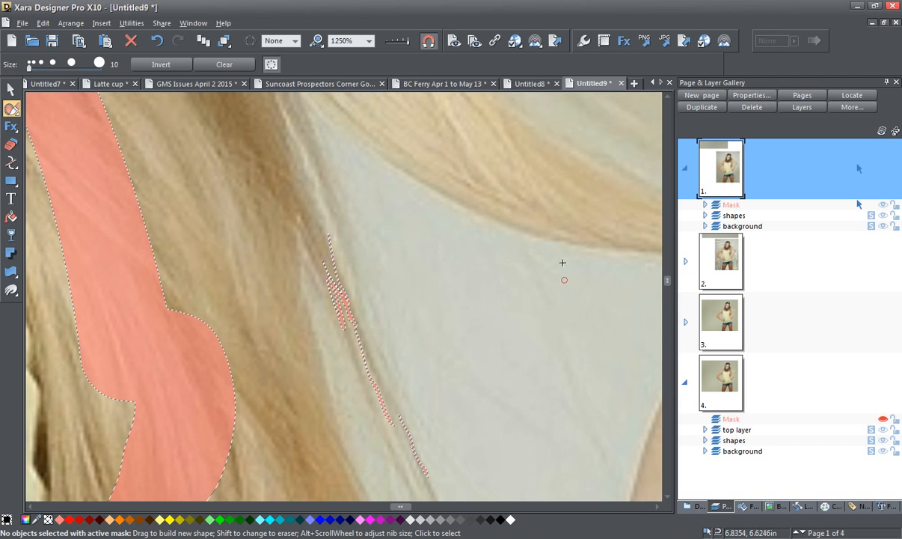
Mask the outer edge of the held hair and the fine stray strands above it with thin strokes
drag(550, 177, 317, 457)
key(alt+x)
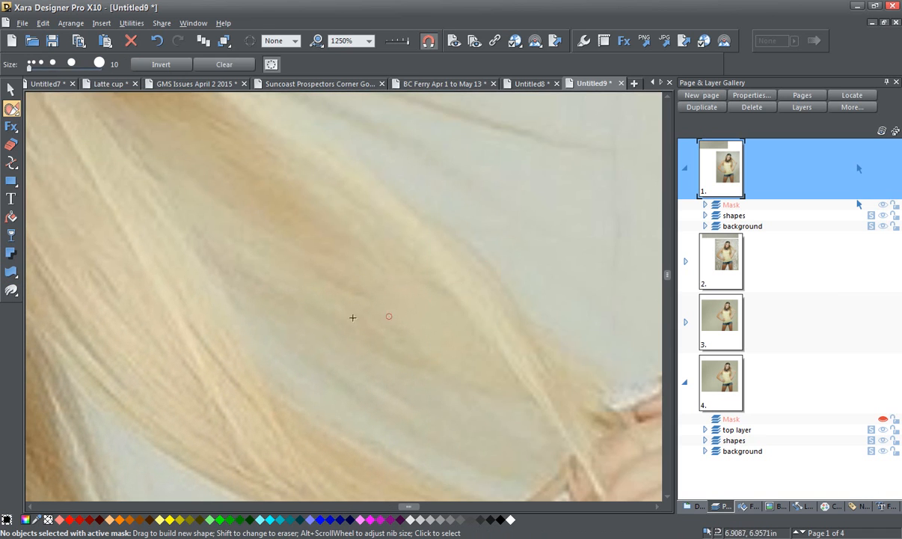
key(alt+x)
mouse_move(167, 167)
mouse_down()
mouse_move(242, 365)
mouse_move(237, 374)
mouse_up()
key(alt+x)
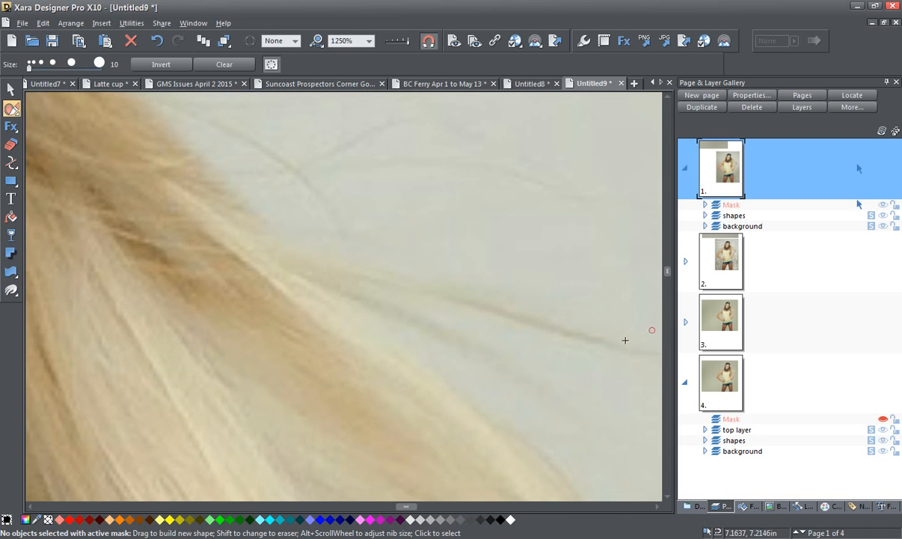
mouse_move(501, 310)
mouse_down()
mouse_move(586, 334)
mouse_move(503, 308)
mouse_up()
mouse_move(86, 155)
mouse_down()
mouse_move(245, 227)
mouse_move(291, 284)
mouse_up()
mouse_move(358, 317)
mouse_down()
mouse_move(540, 476)
mouse_move(535, 484)
mouse_up()
mouse_move(110, 99)
mouse_down()
mouse_move(167, 105)
mouse_move(225, 127)
mouse_move(279, 157)
mouse_move(338, 221)
mouse_up()
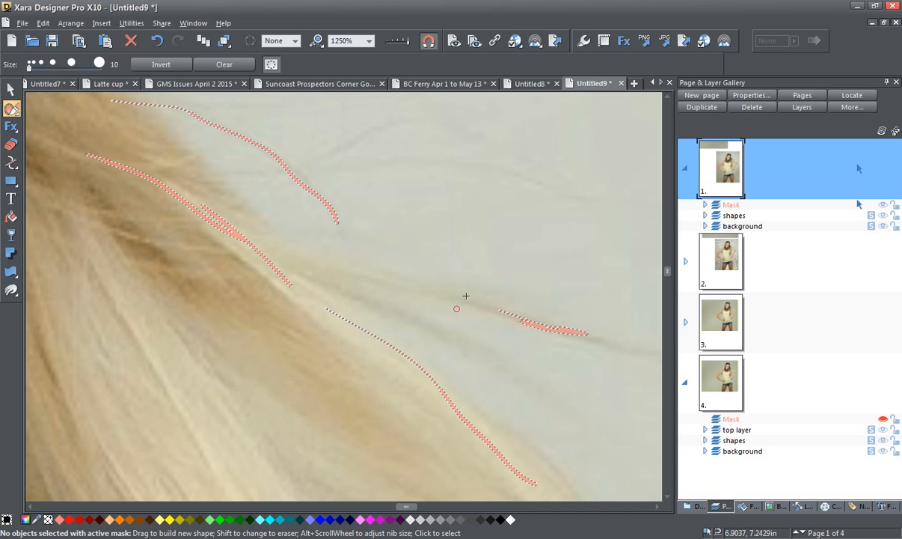
Try a soft stroke with the eraser tool on the backdrop beside the woman's head, and undo it
scroll(471, 269, down, 5)
scroll(472, 269, down, 1)
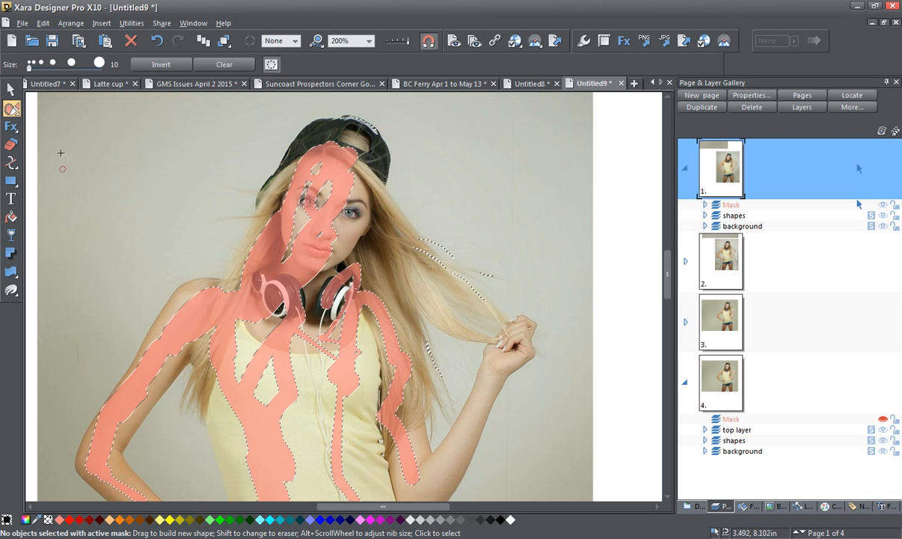
click(11, 146)
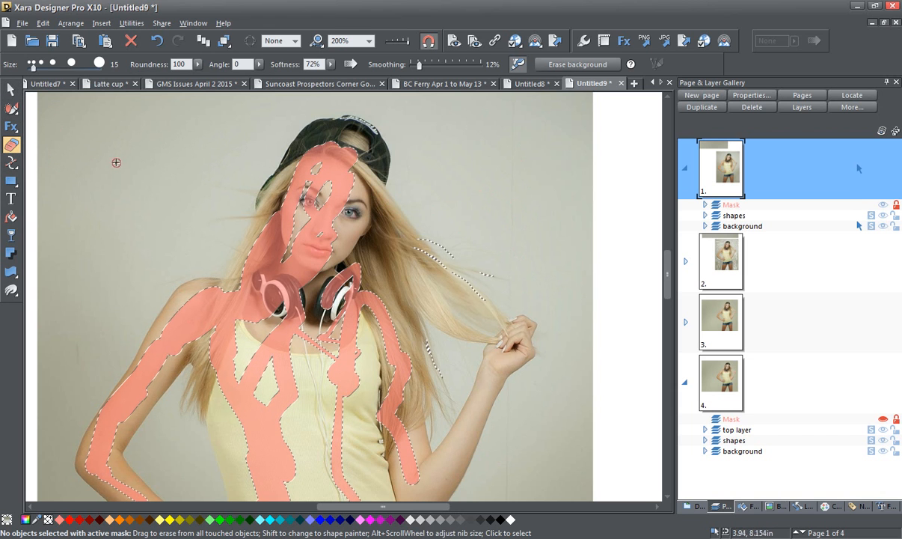
scroll(132, 219, down, 3)
scroll(133, 219, down, 1)
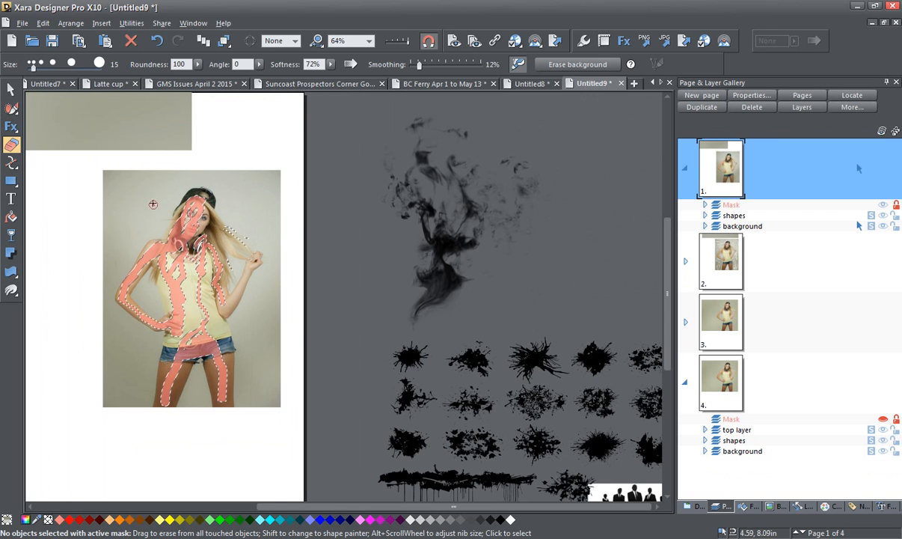
mouse_move(147, 183)
mouse_down()
mouse_move(111, 180)
mouse_move(133, 193)
mouse_up()
click(156, 41)
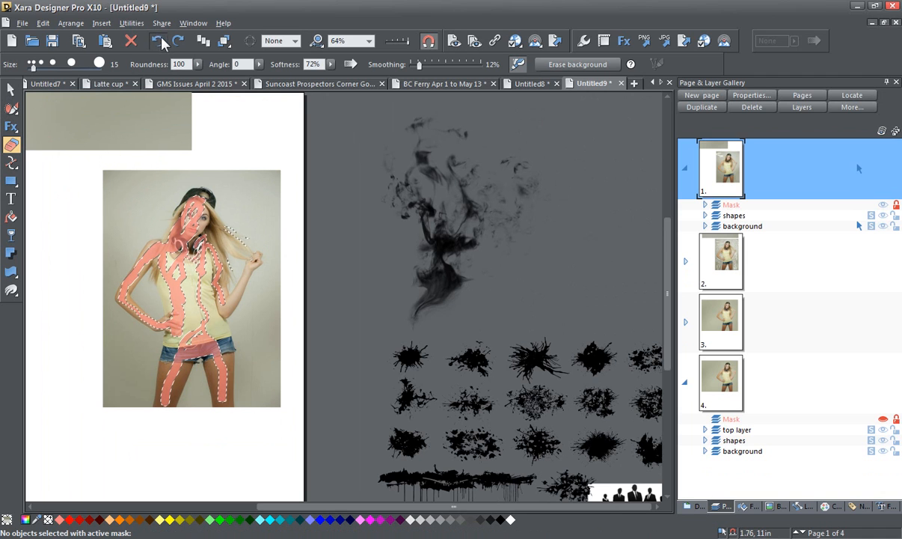
Set the eraser softness to 0% and scribble erase strokes over the backdrop on all sides of the woman
click(331, 64)
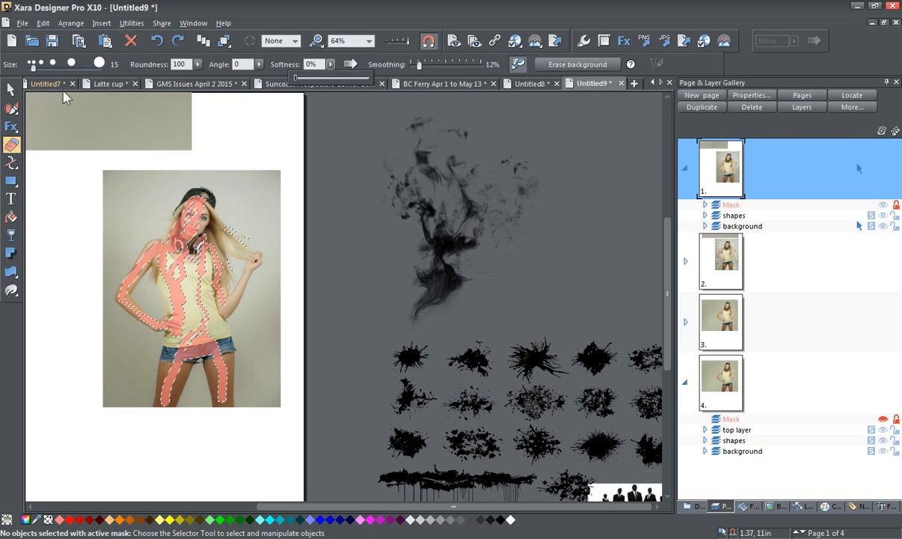
click(125, 196)
mouse_move(155, 187)
mouse_down()
mouse_move(128, 196)
mouse_move(123, 251)
mouse_move(155, 206)
mouse_move(147, 223)
mouse_up()
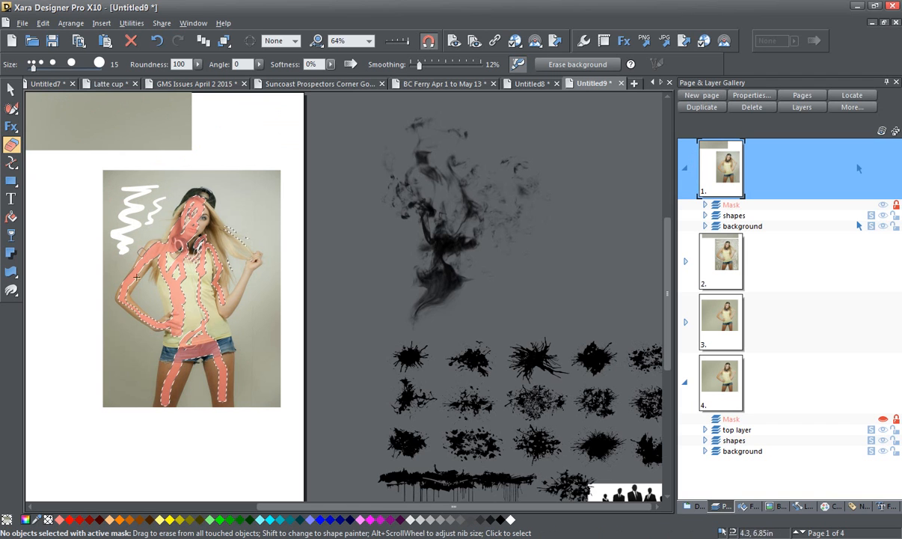
mouse_move(120, 333)
mouse_down()
mouse_move(139, 328)
mouse_move(131, 399)
mouse_up()
mouse_move(266, 287)
mouse_down()
mouse_move(238, 352)
mouse_move(255, 394)
mouse_move(240, 327)
mouse_up()
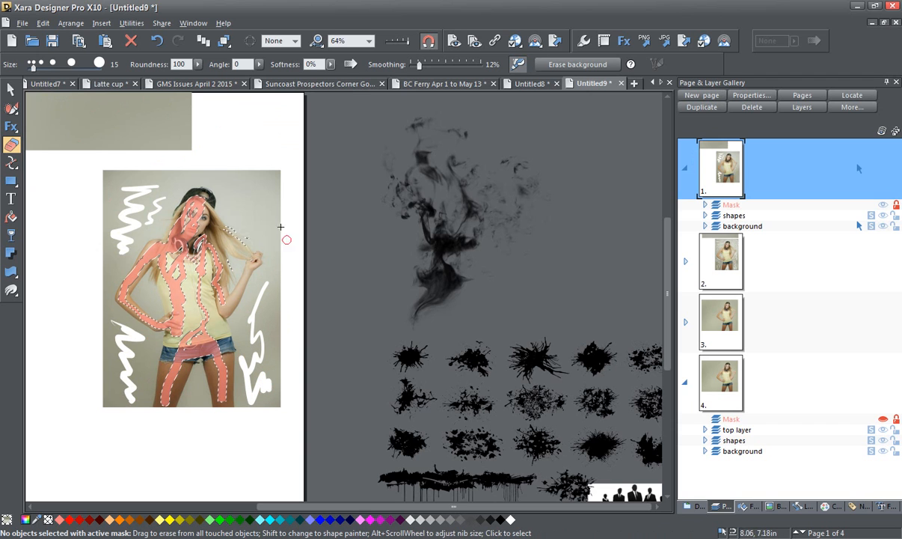
mouse_move(226, 178)
mouse_down()
mouse_move(270, 181)
mouse_move(242, 196)
mouse_move(250, 222)
mouse_move(269, 247)
mouse_up()
Erase thin strokes from the backdrop between the loose hair and raised arm, and within the gap in the held hair
scroll(240, 269, up, 5)
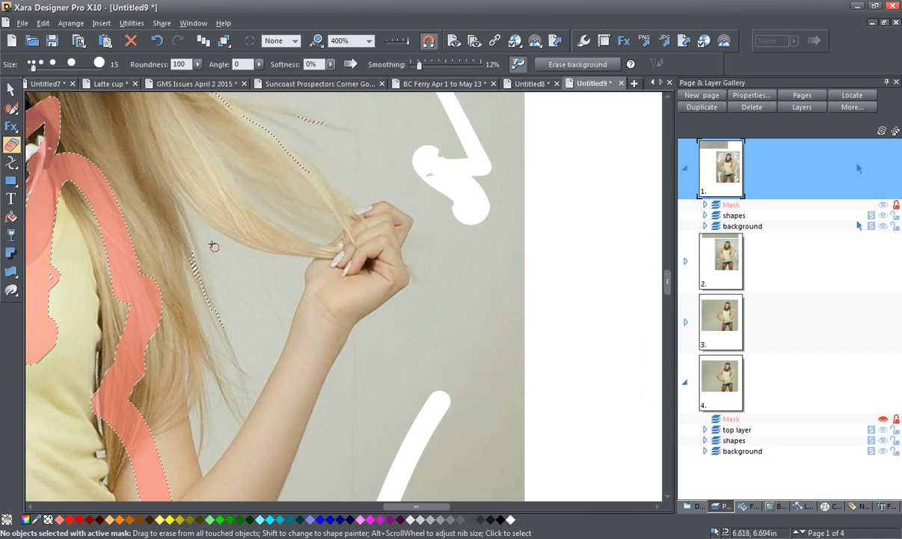
mouse_move(220, 252)
mouse_down()
mouse_move(291, 270)
mouse_move(263, 337)
mouse_move(232, 294)
mouse_up()
drag(215, 415, 214, 443)
drag(234, 314, 262, 363)
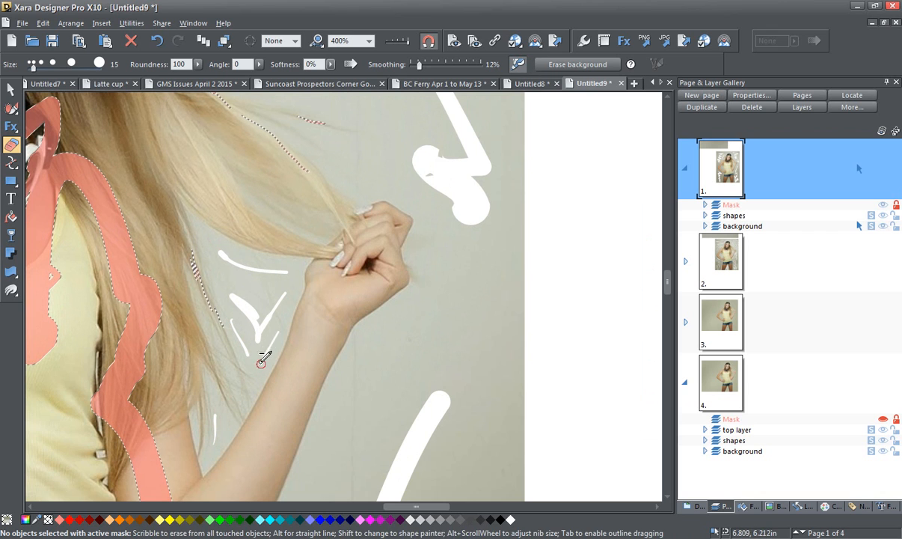
drag(205, 234, 260, 265)
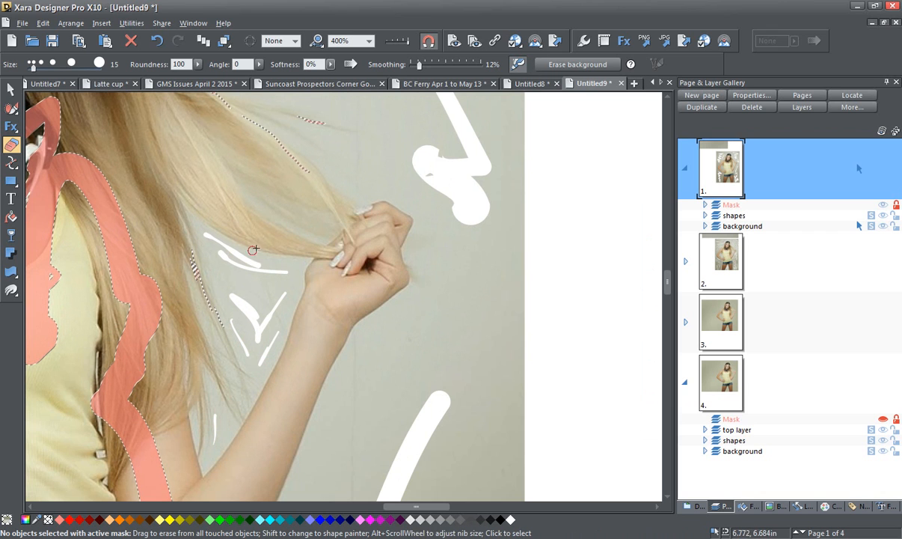
drag(252, 196, 326, 235)
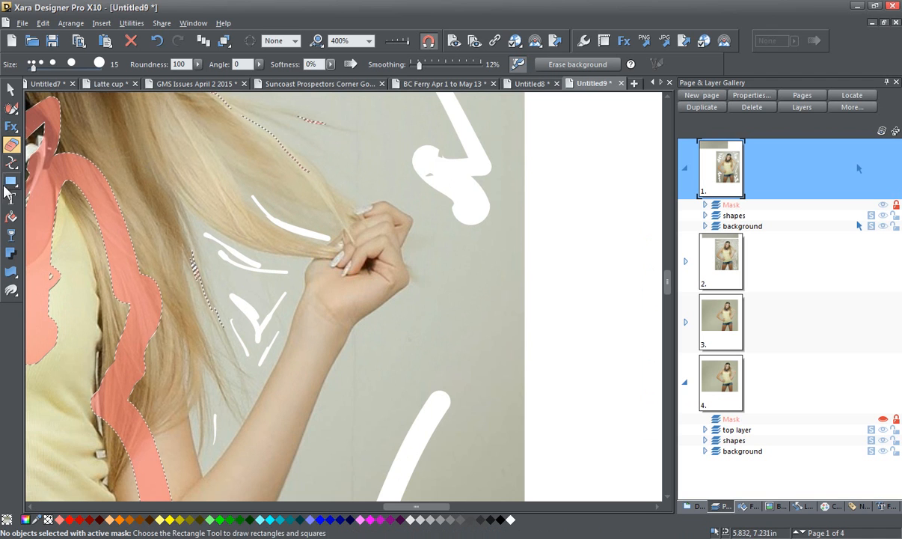
Add size 10 mask strokes along the held hair lock and the strands above it with the Mask Painter
click(11, 108)
mouse_move(199, 185)
mouse_down()
mouse_move(247, 217)
mouse_move(188, 178)
mouse_move(166, 133)
mouse_move(196, 163)
mouse_move(244, 179)
mouse_move(224, 133)
mouse_up()
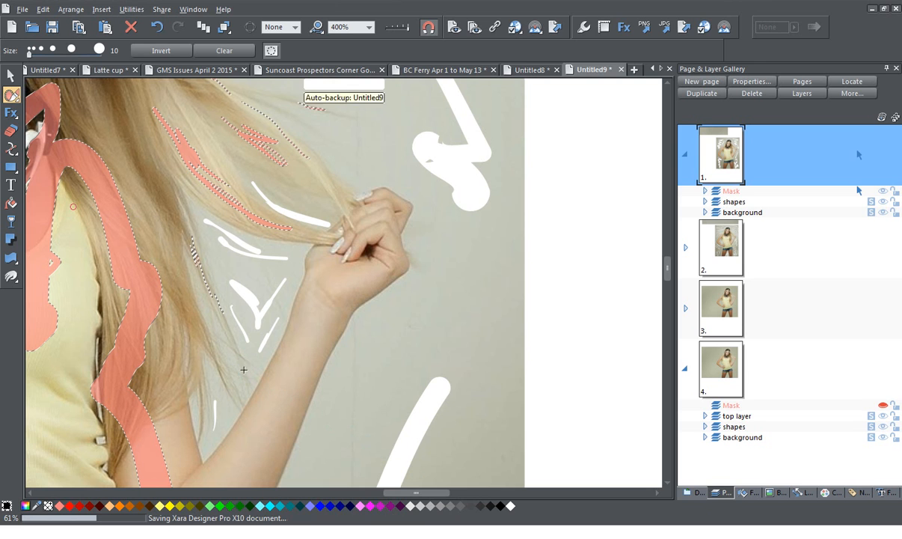
scroll(243, 369, down, 1)
scroll(200, 326, down, 2)
drag(152, 319, 297, 255)
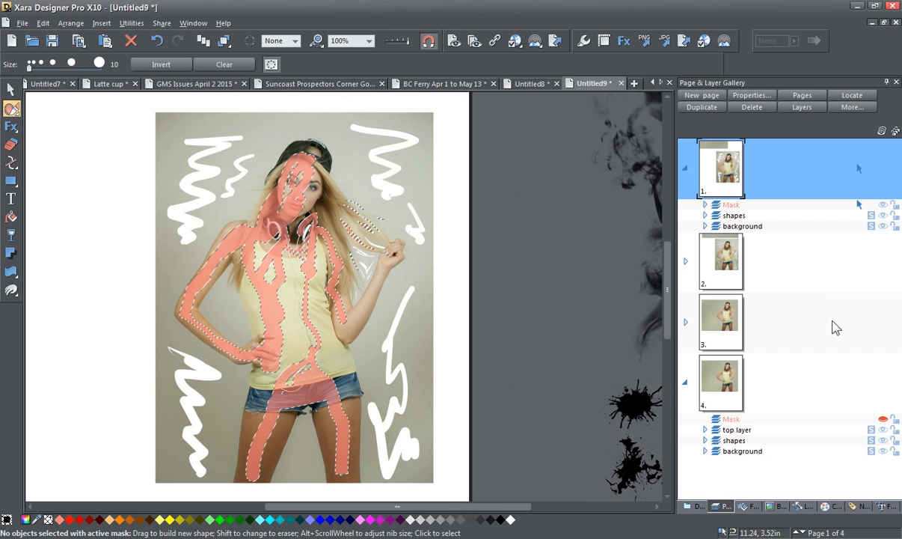
Erase the background of the already marked-up photo on page 2 and inspect the cut-out hair edges
click(730, 262)
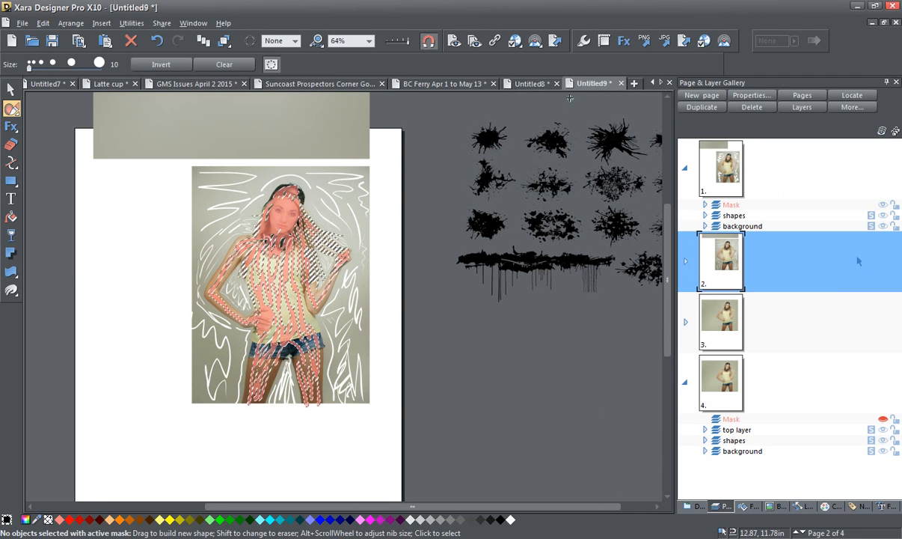
click(11, 144)
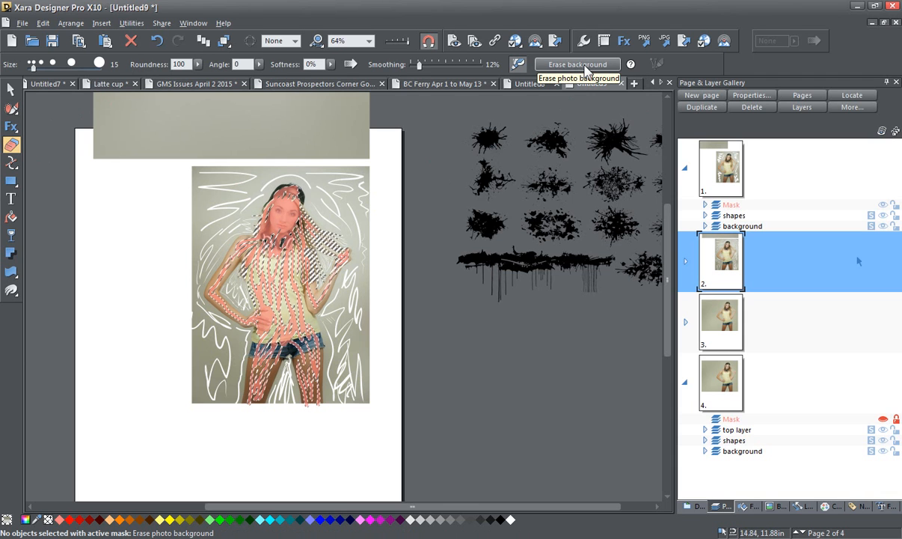
click(578, 64)
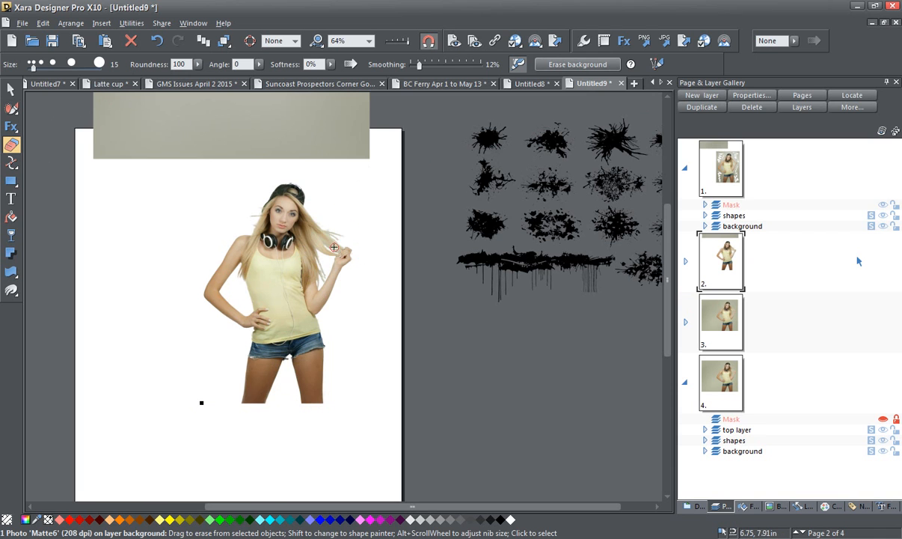
scroll(335, 246, up, 3)
scroll(335, 246, up, 1)
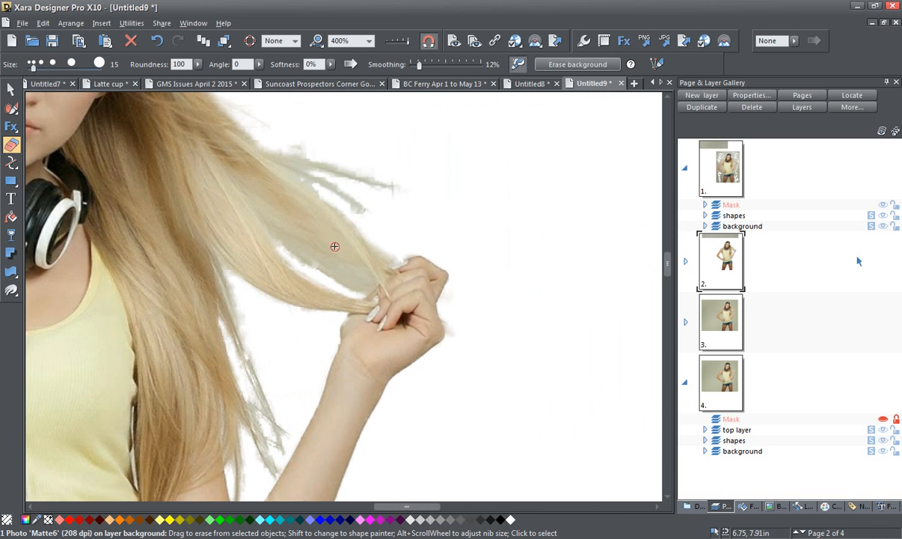
scroll(334, 247, down, 4)
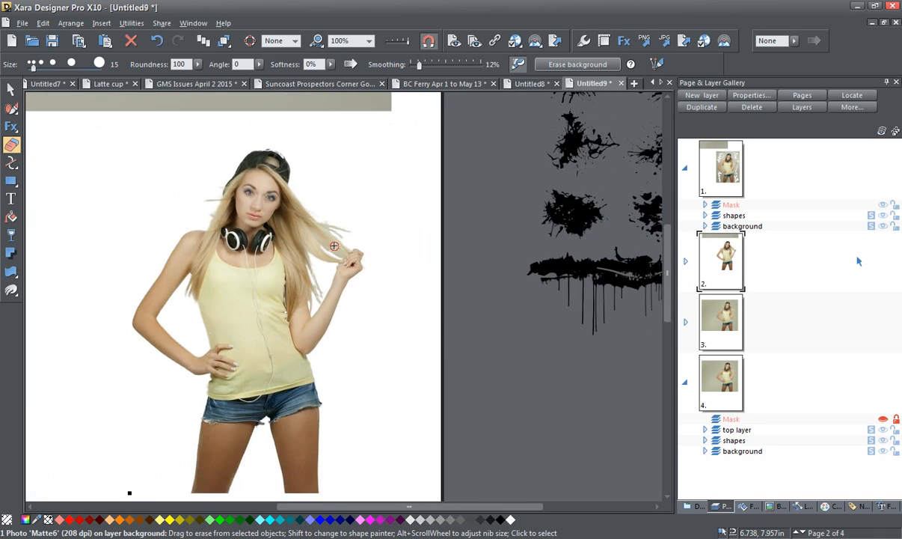
Move the textured rectangle behind the cut-out woman on page 2, placing it at about X 0.17 in, Y 3.85 in
click(11, 89)
drag(157, 117, 154, 363)
drag(358, 364, 347, 361)
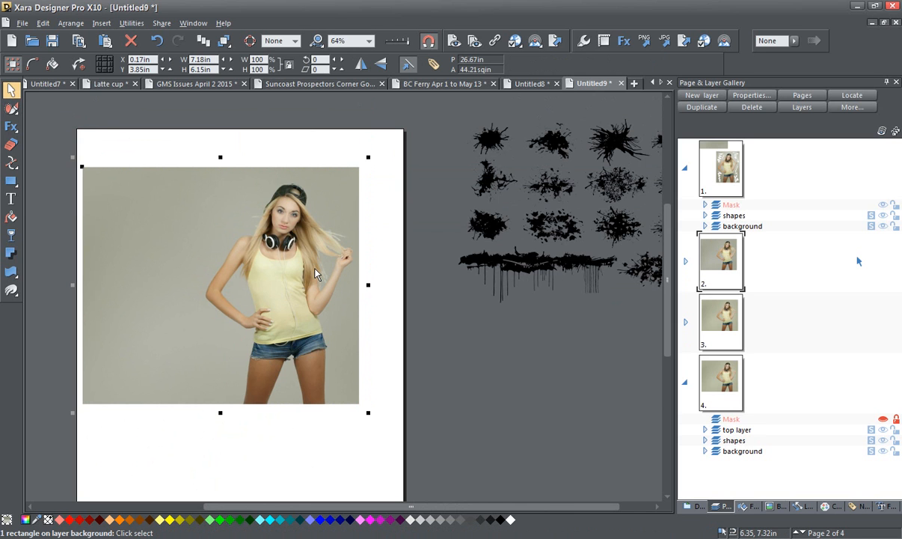
scroll(315, 272, up, 5)
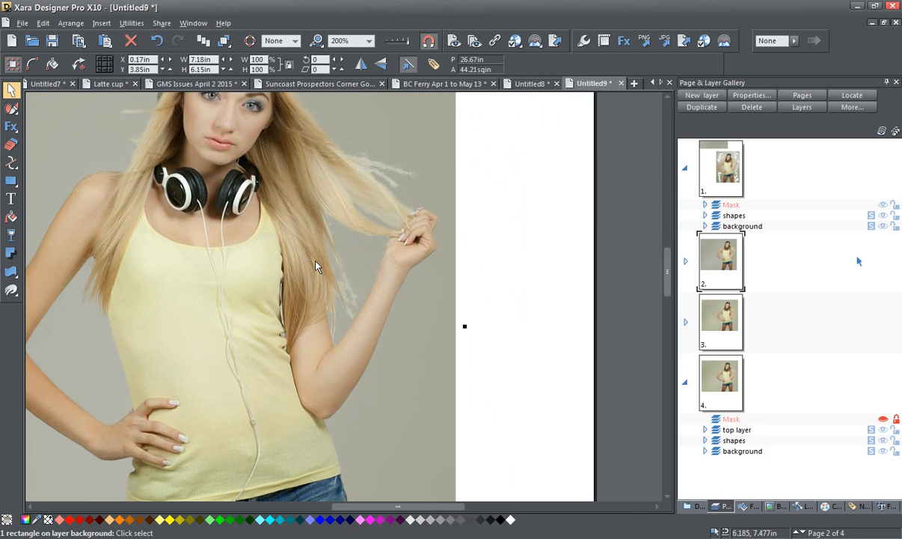
scroll(315, 268, down, 4)
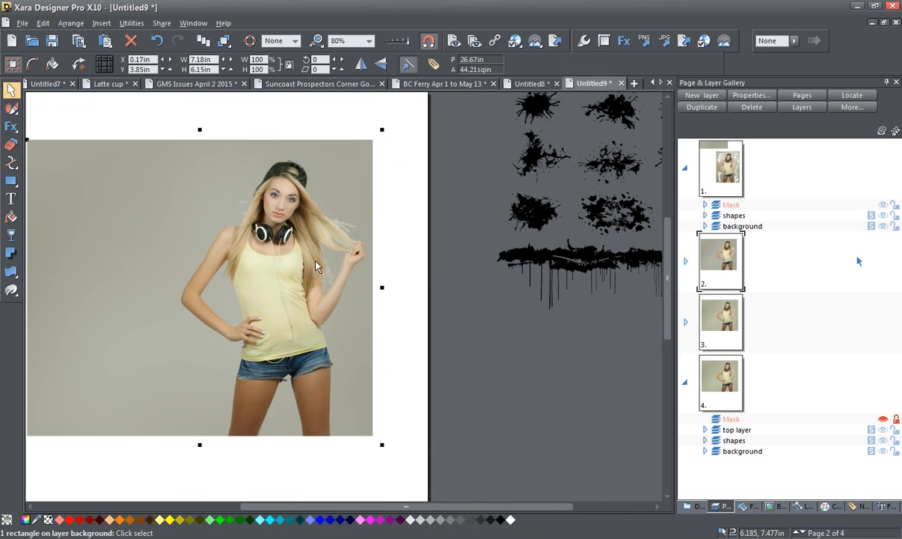
Erase the pale fringe above the flyaway strands of page 2's cut-out photo with a size 15 Eraser at 56% softness
click(262, 268)
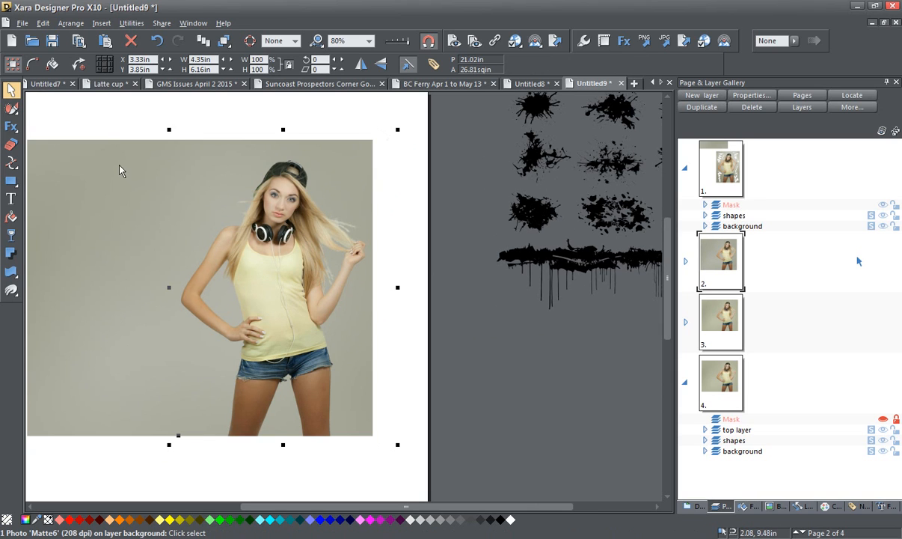
click(10, 149)
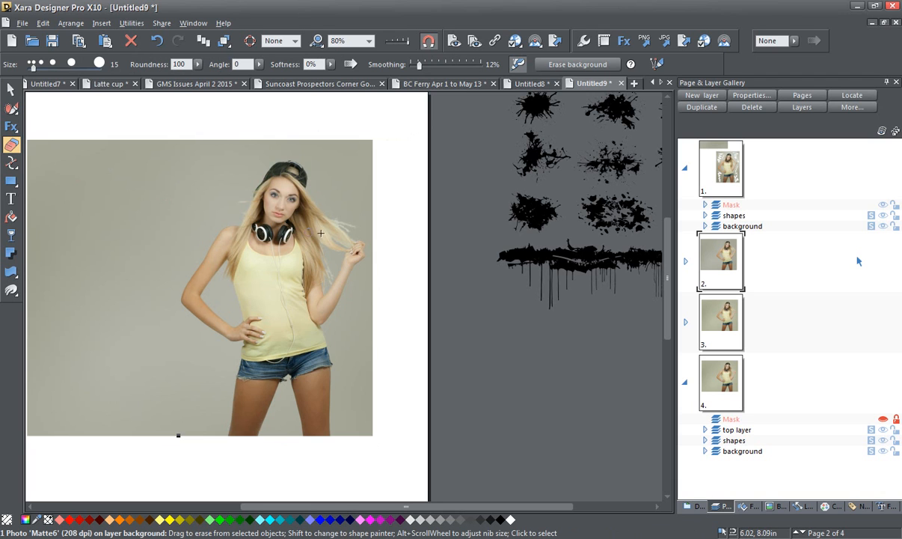
scroll(320, 234, up, 4)
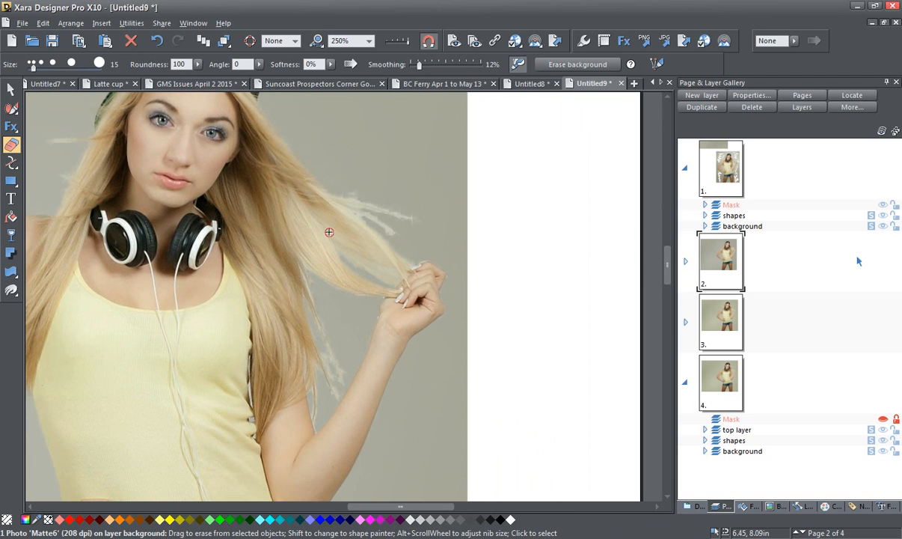
click(329, 65)
drag(330, 83, 342, 85)
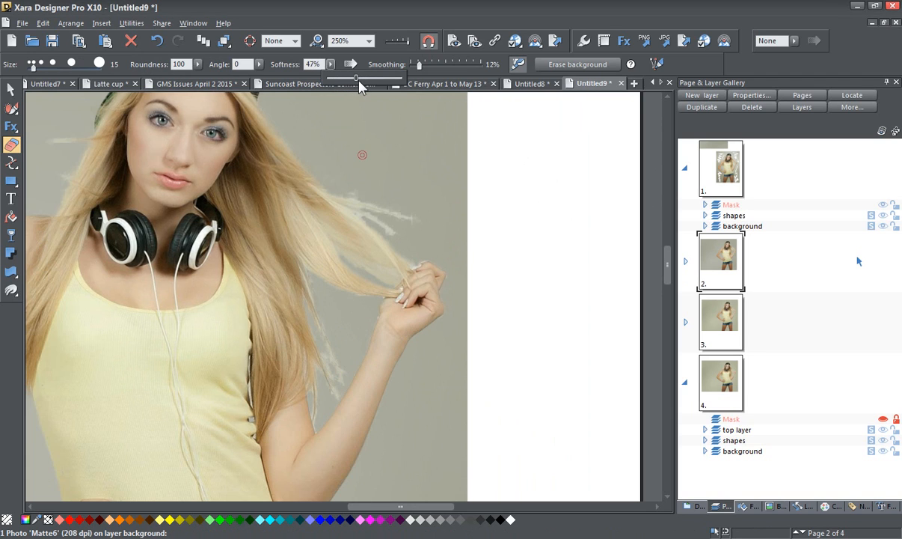
scroll(348, 195, up, 3)
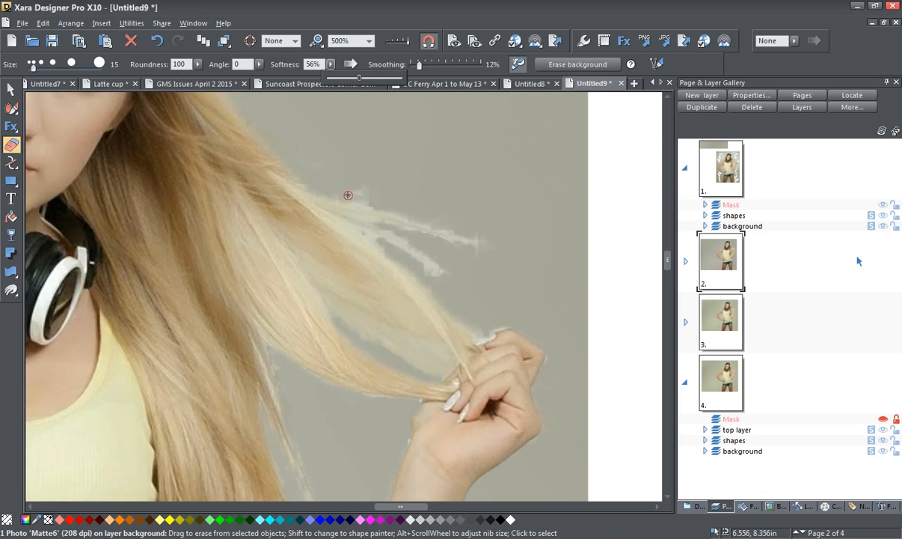
scroll(348, 196, down, 1)
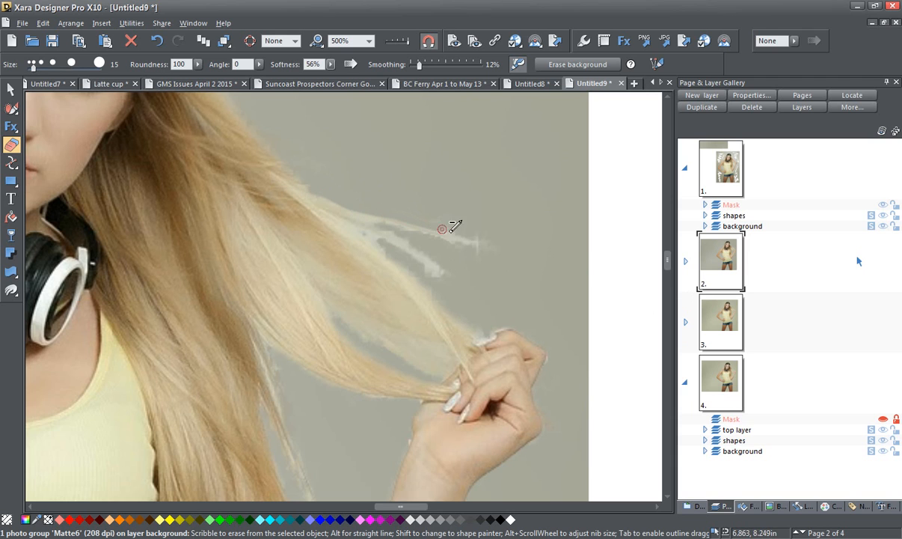
Thin the long flyaway strand above the held hair by erasing along its edges on the cut-out photo
click(396, 231)
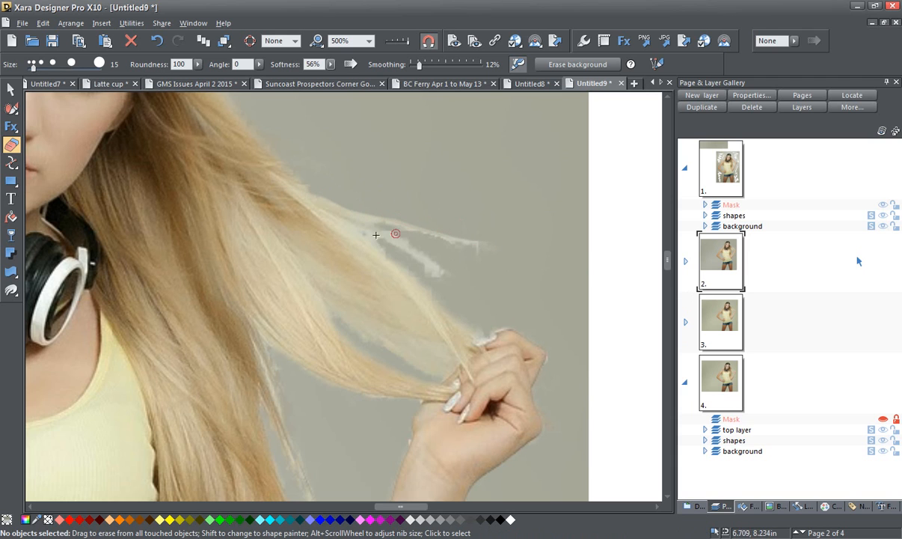
drag(385, 224, 428, 236)
click(157, 40)
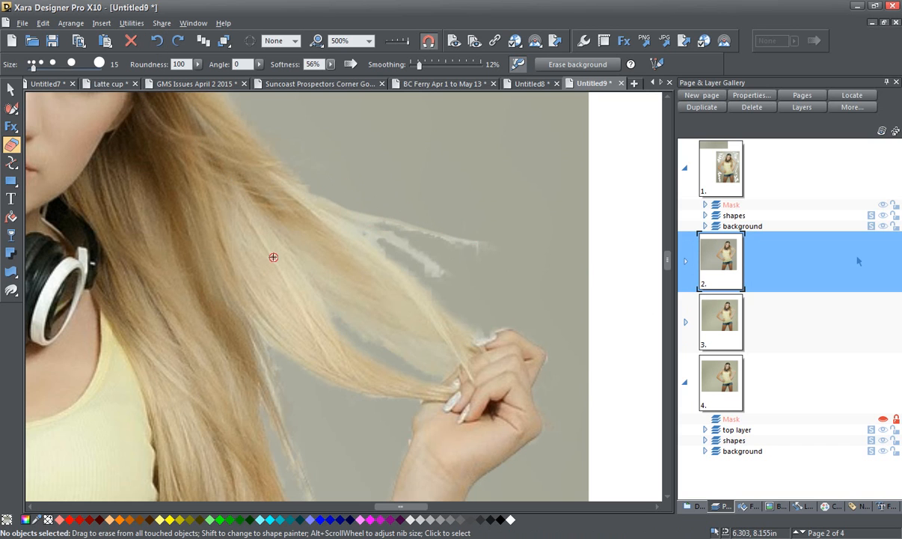
click(433, 250)
mouse_move(378, 222)
mouse_down()
mouse_move(425, 235)
mouse_move(385, 224)
mouse_move(487, 247)
mouse_move(474, 249)
mouse_move(485, 258)
mouse_move(496, 247)
mouse_move(383, 225)
mouse_move(478, 244)
mouse_up()
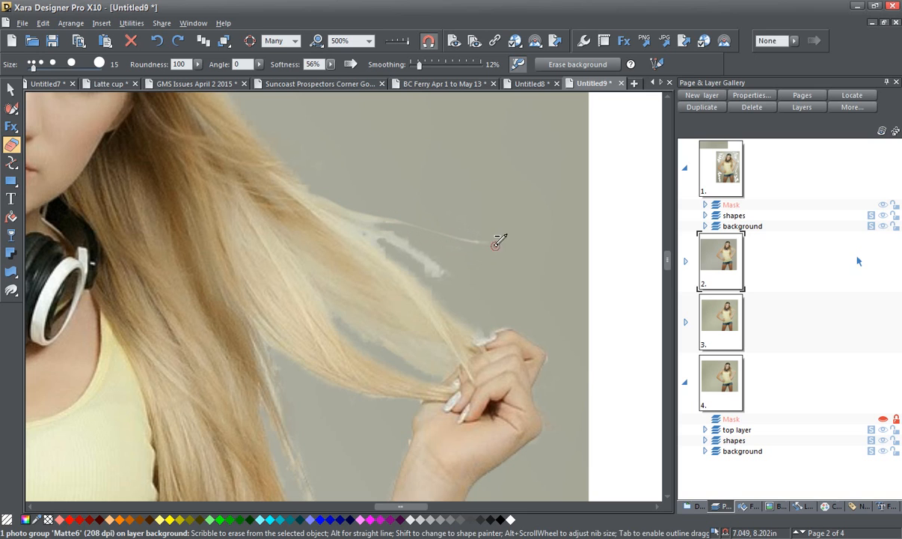
key(Escape)
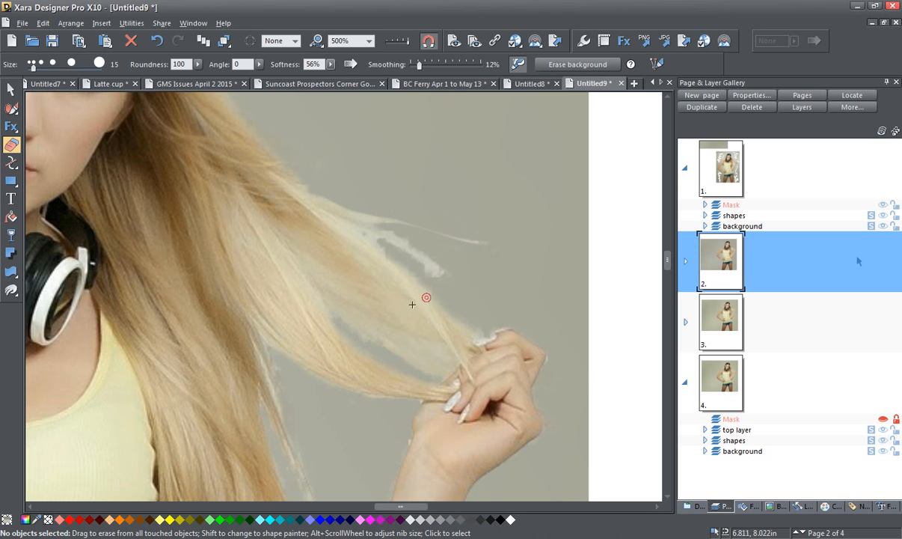
Erase the leftover backdrop inside the gap of the held hair lock on the cut-out photo
click(354, 308)
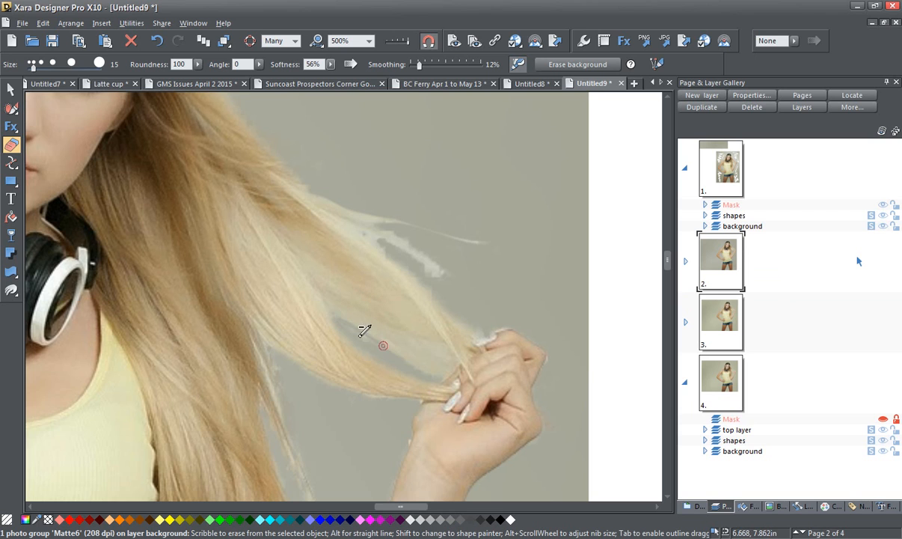
mouse_move(345, 324)
mouse_down()
mouse_move(387, 342)
mouse_move(350, 320)
mouse_move(404, 337)
mouse_move(363, 319)
mouse_up()
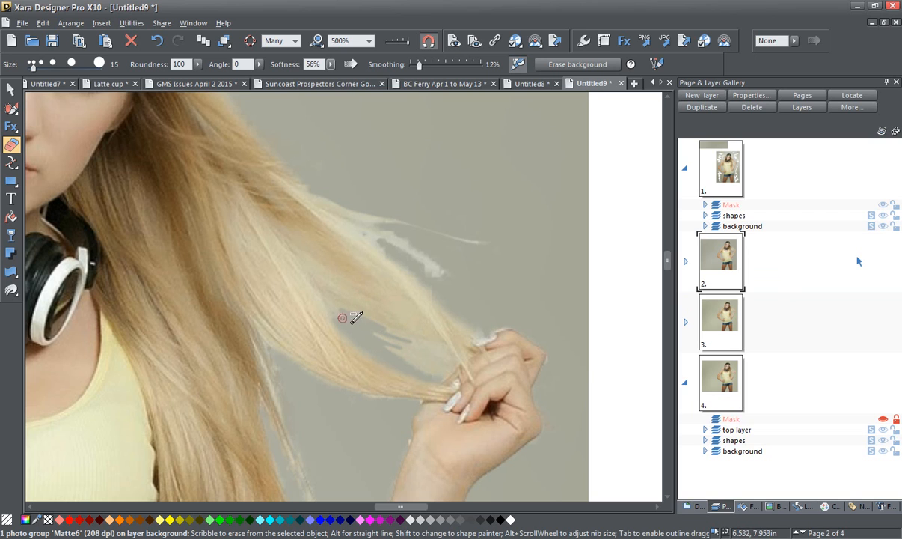
drag(328, 304, 454, 353)
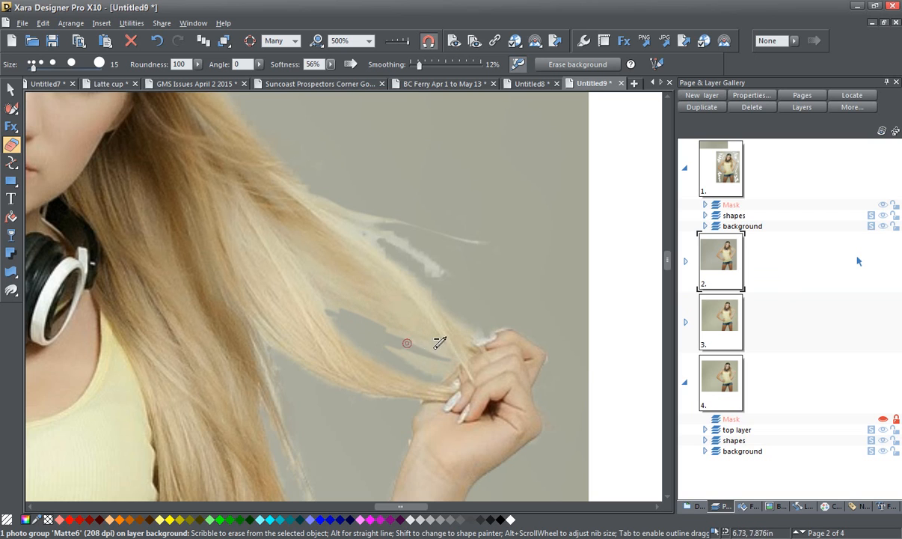
mouse_move(327, 301)
mouse_down()
mouse_move(303, 286)
mouse_move(374, 357)
mouse_up()
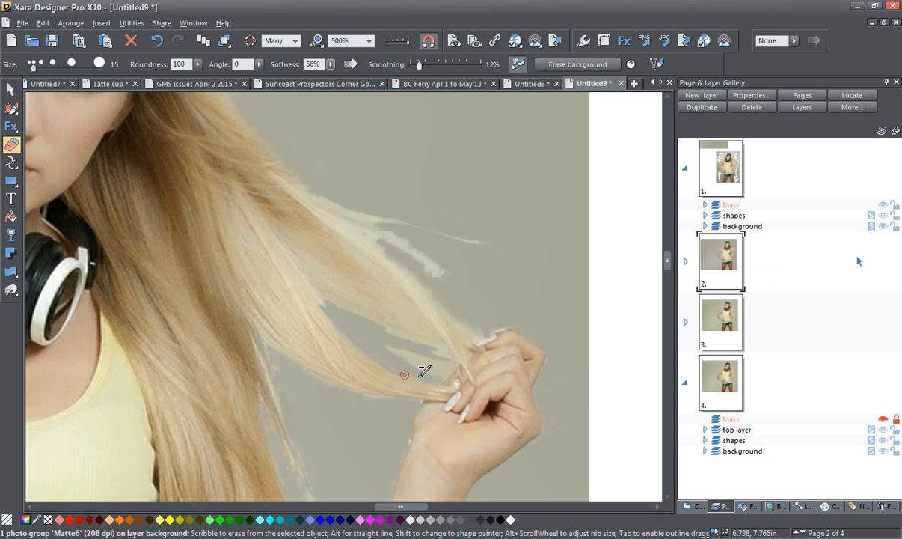
key(Escape)
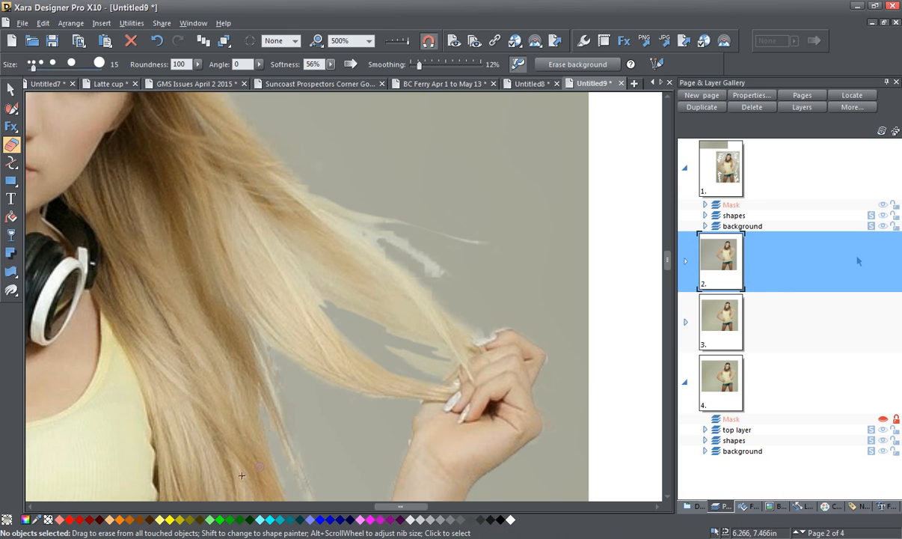
drag(285, 394, 278, 383)
click(156, 41)
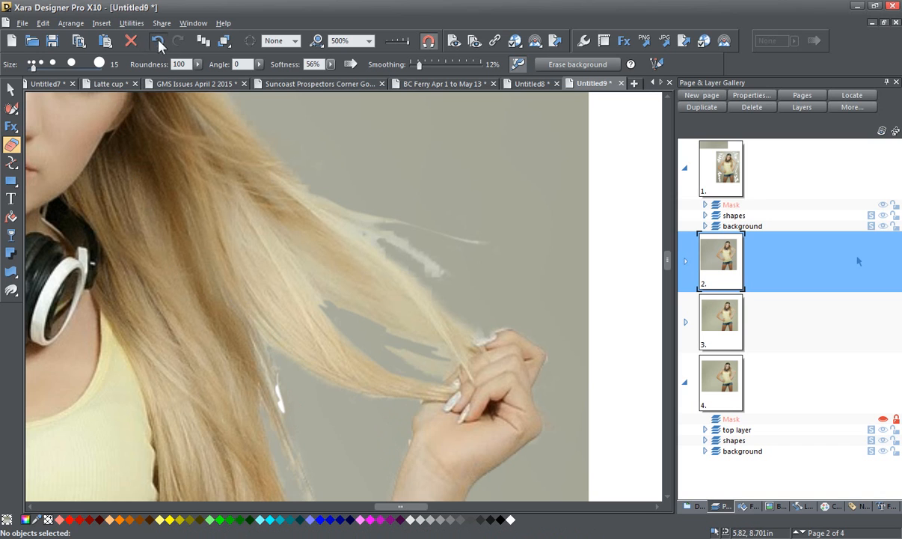
click(196, 312)
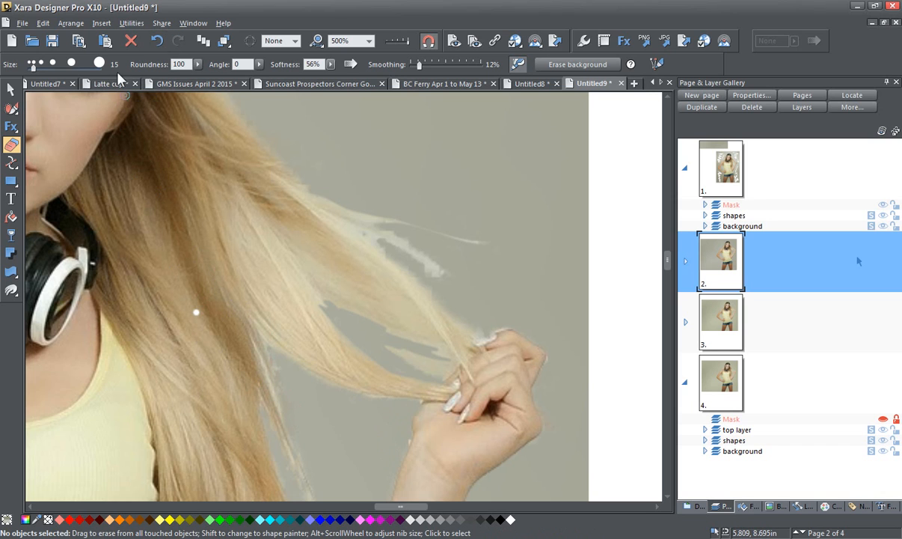
click(157, 40)
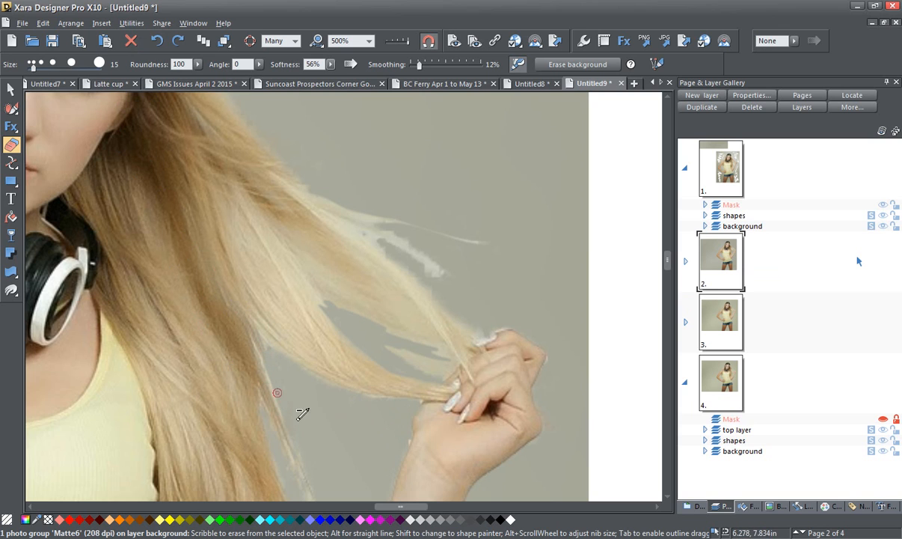
Compare the erased hair edges on page 2 with the cut-out woman's hair on page 3 at close and full view
click(858, 260)
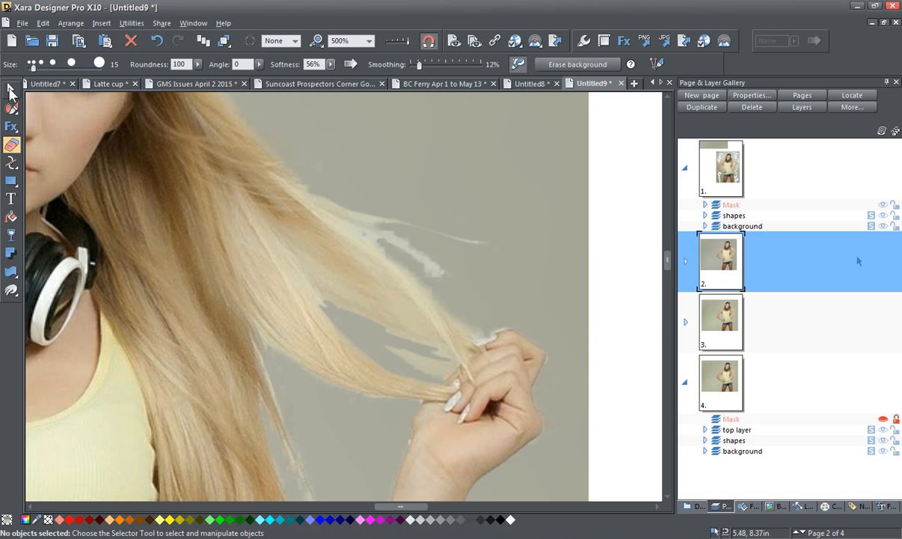
click(13, 90)
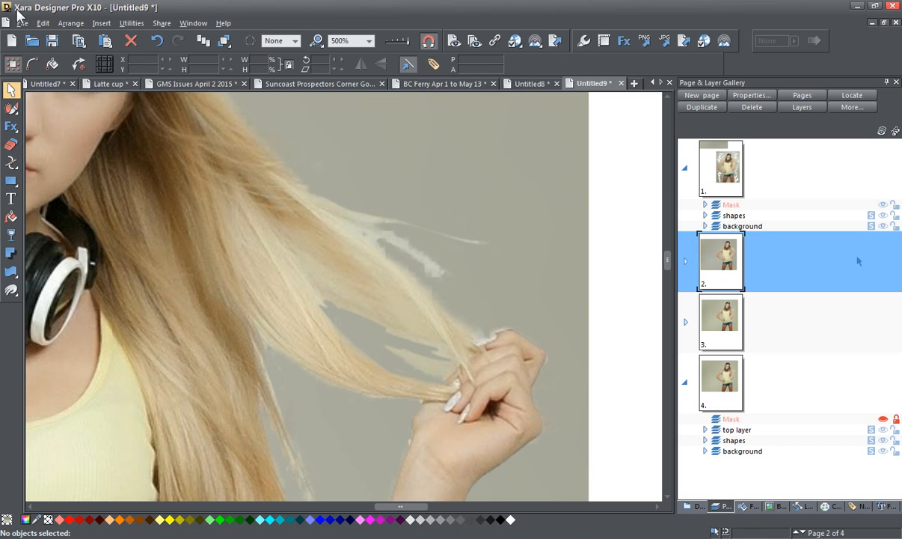
scroll(600, 294, down, 2)
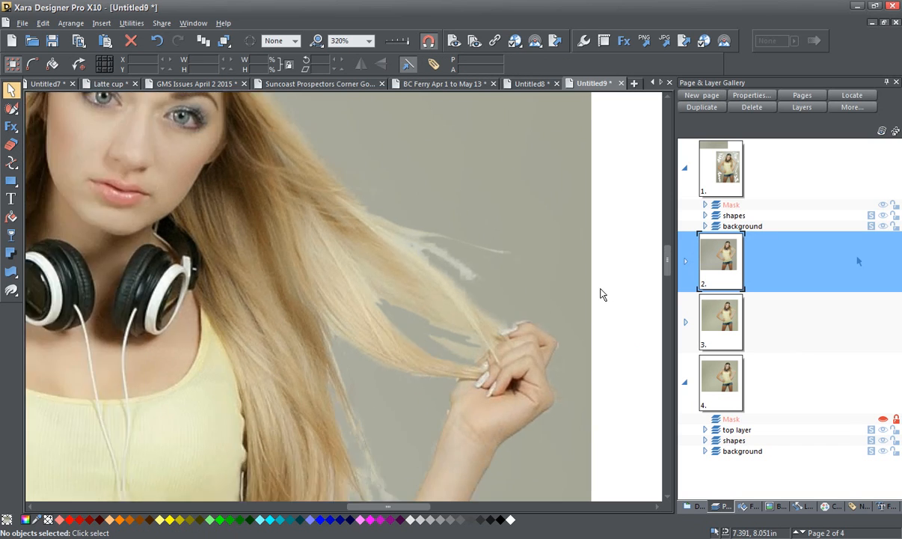
scroll(600, 294, down, 4)
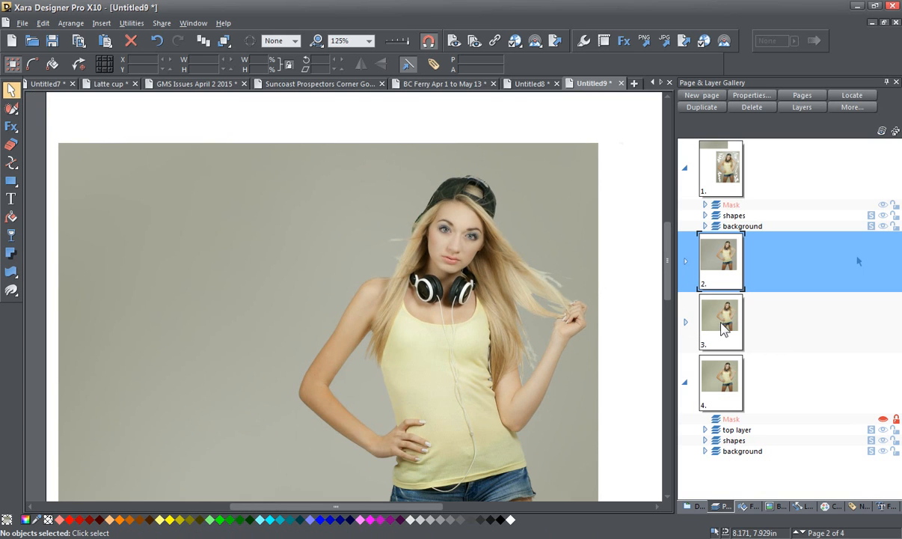
click(723, 329)
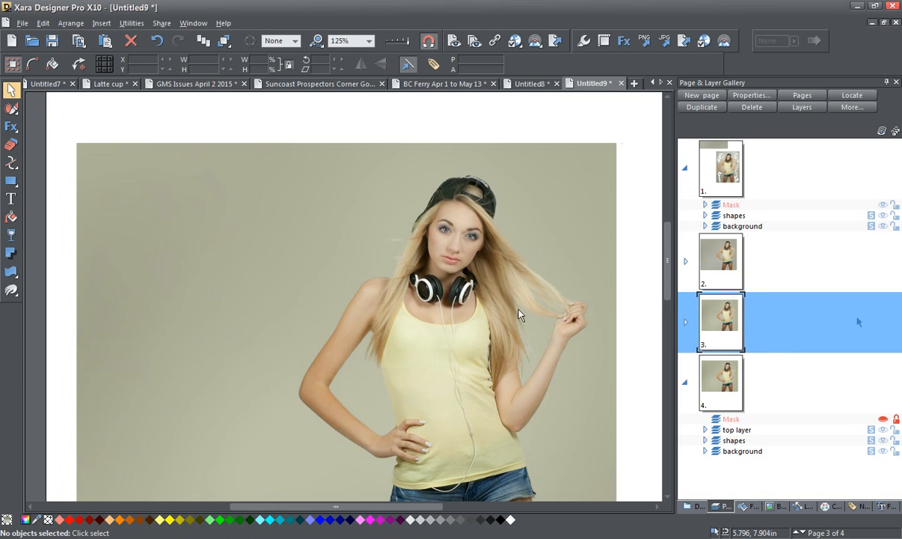
scroll(529, 314, up, 2)
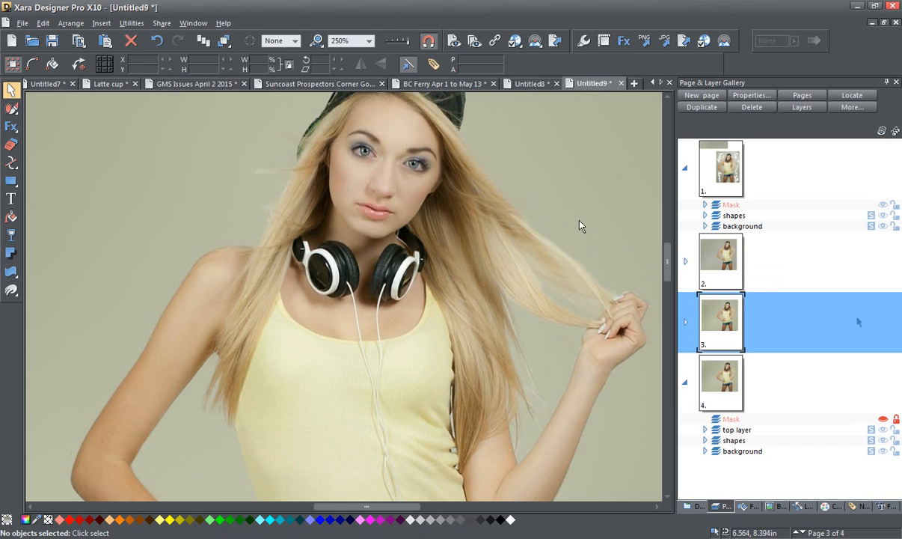
scroll(529, 211, up, 2)
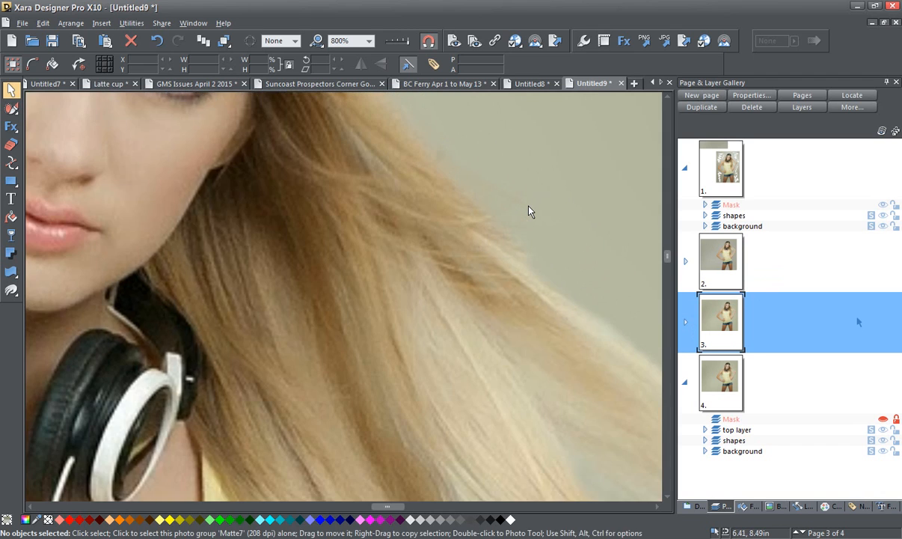
scroll(529, 212, down, 3)
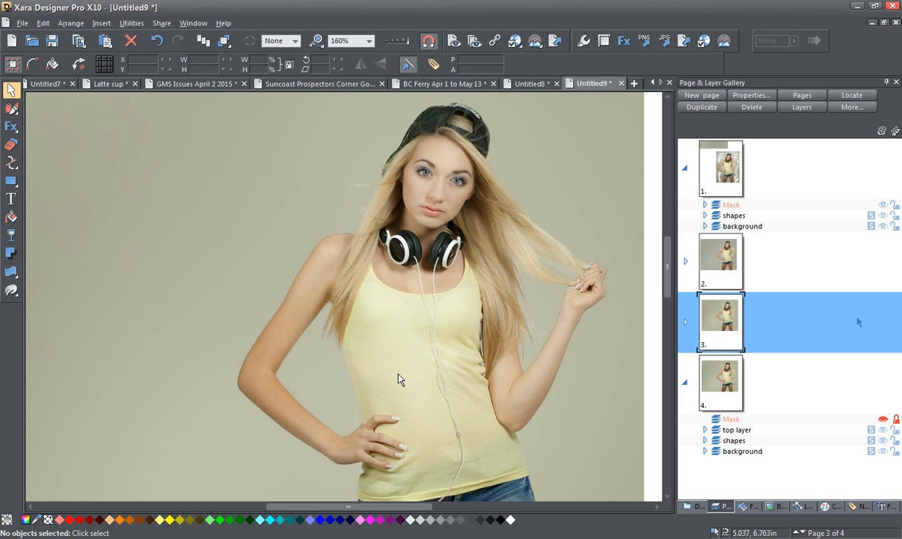
scroll(418, 372, down, 2)
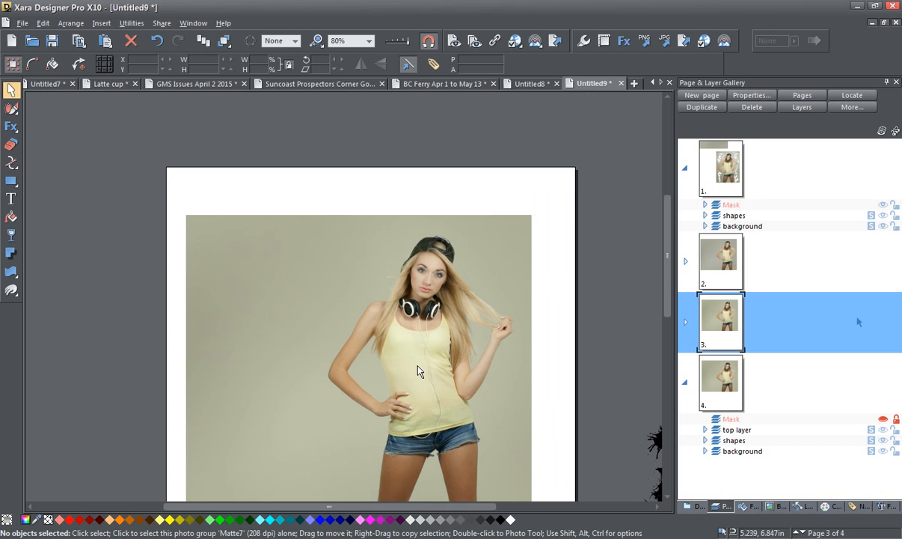
scroll(415, 317, down, 1)
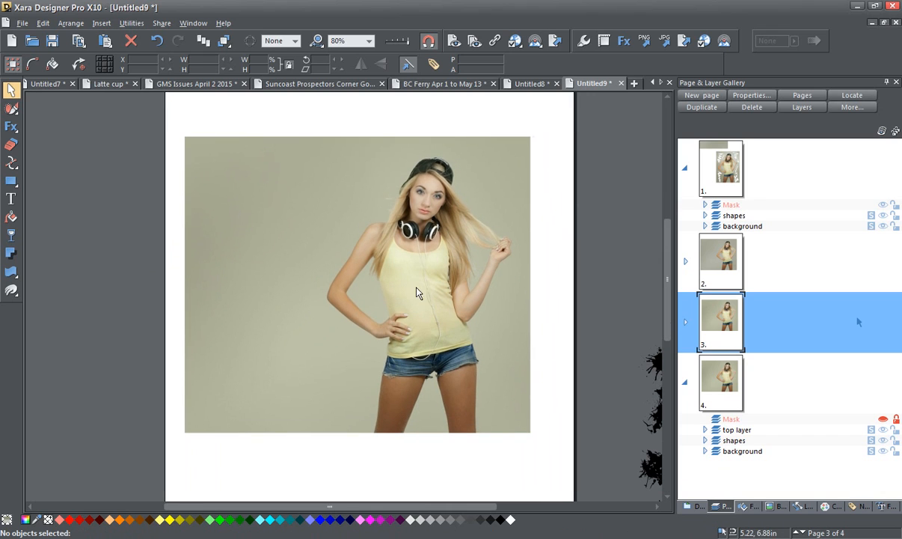
Expand the layers of pages 2 and 3 to examine the contents of page 2's background layer and page 3's shapes layer
click(508, 357)
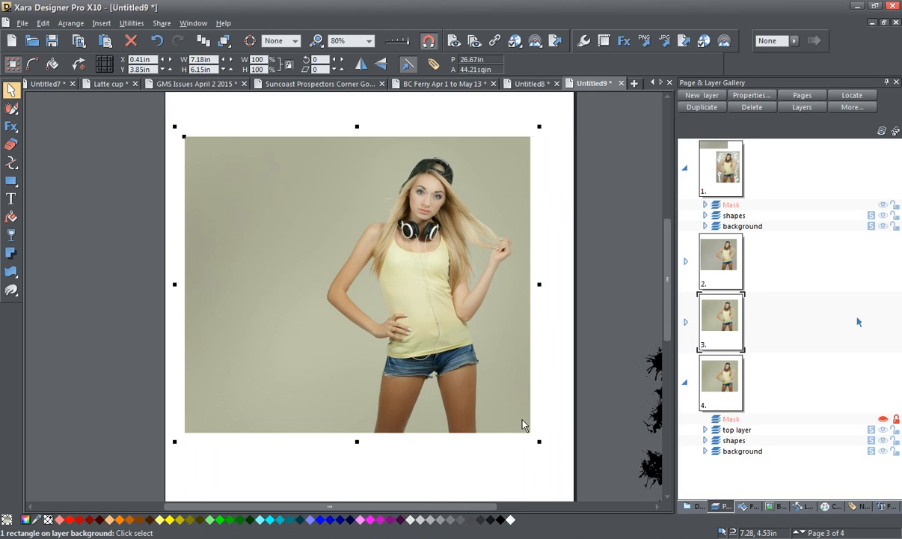
scroll(598, 360, down, 1)
drag(599, 363, 462, 246)
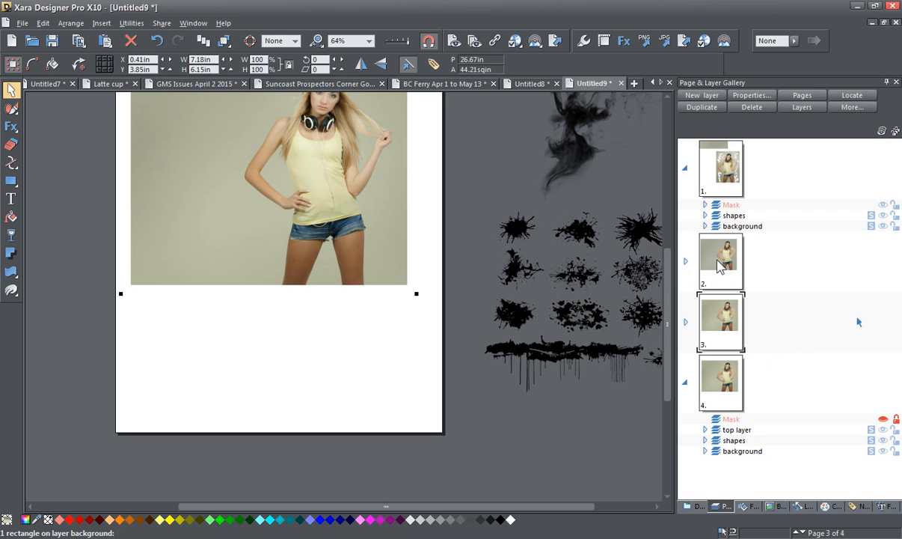
click(686, 261)
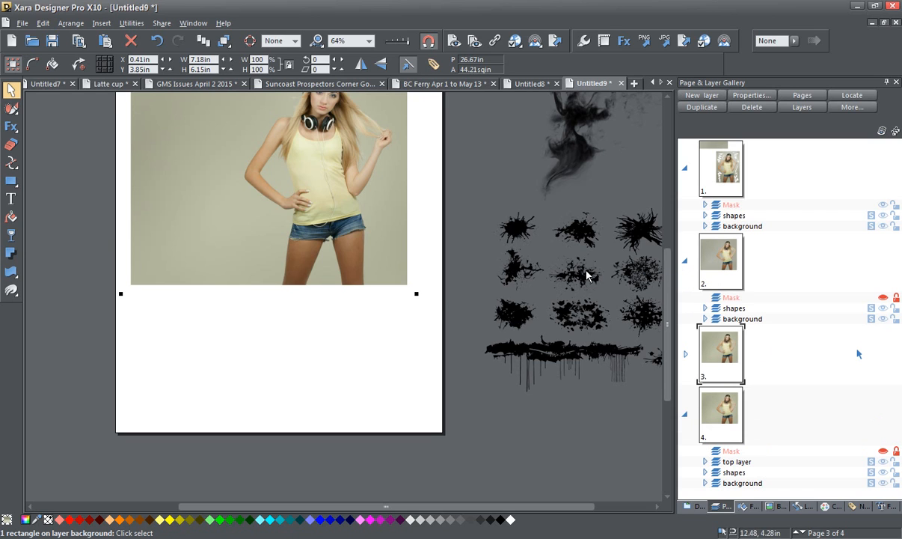
click(705, 319)
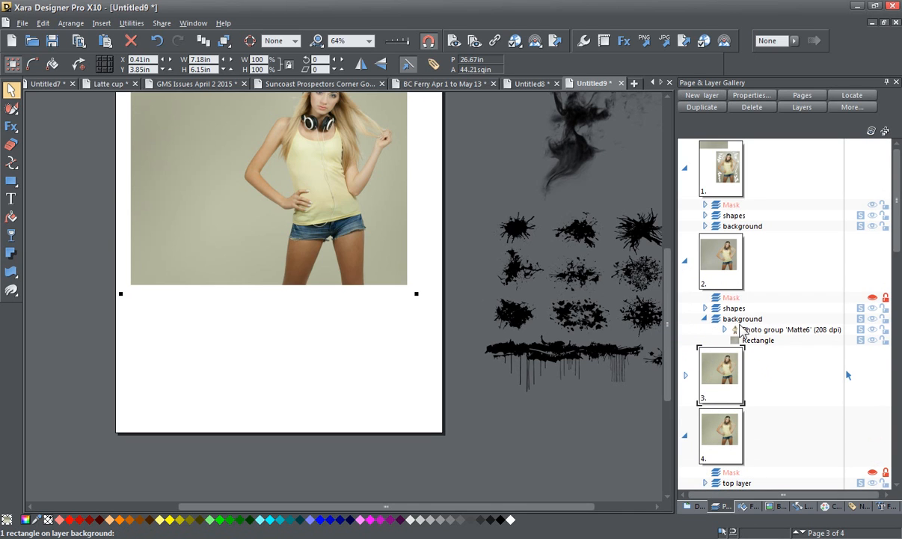
click(723, 269)
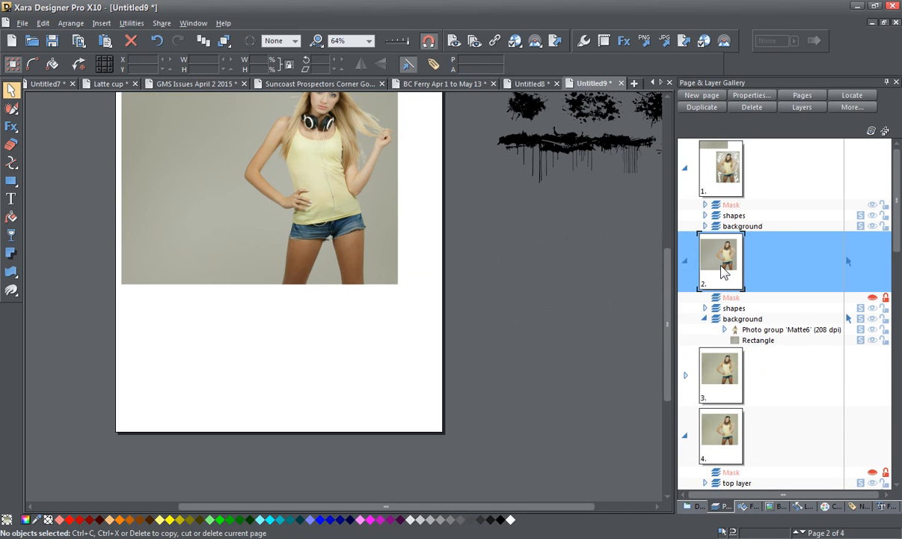
click(687, 365)
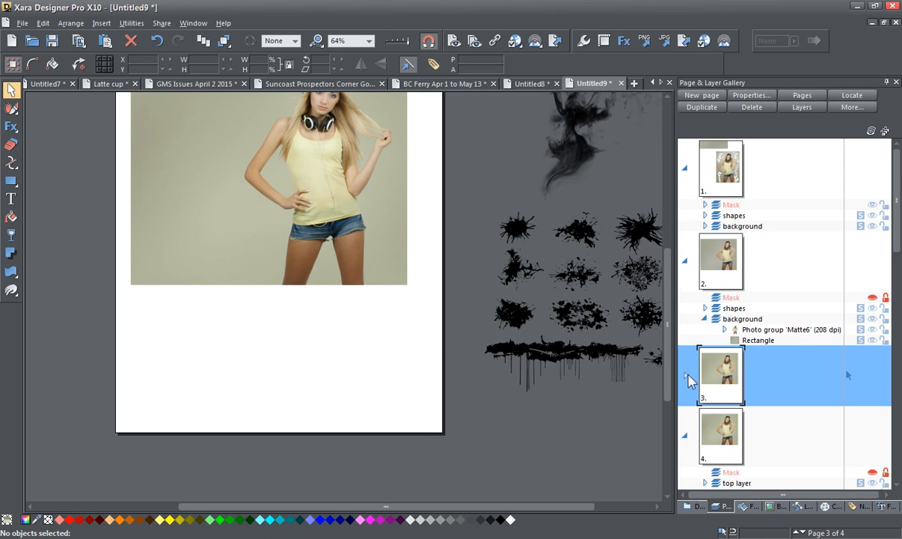
click(686, 374)
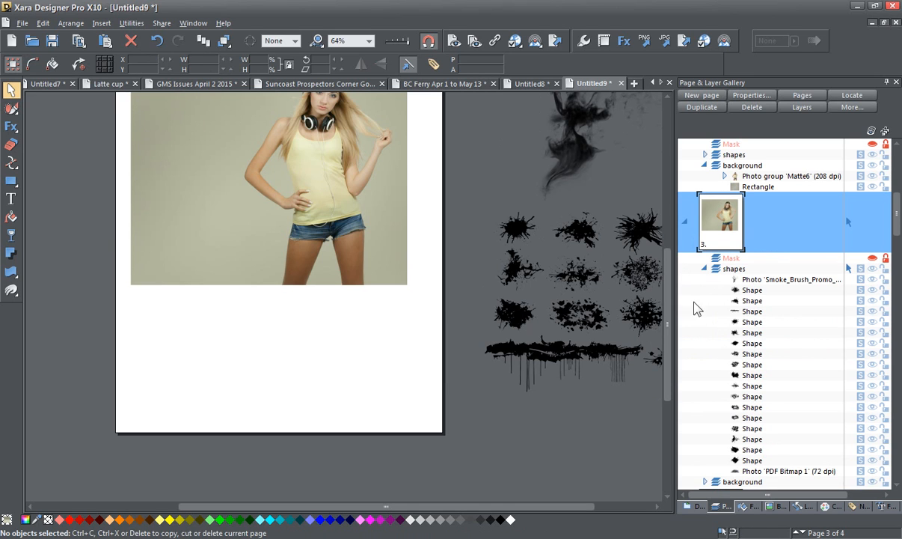
Copy three grunge splatters from the shape collection onto the pasteboard on the other side of page 3
scroll(598, 299, down, 2)
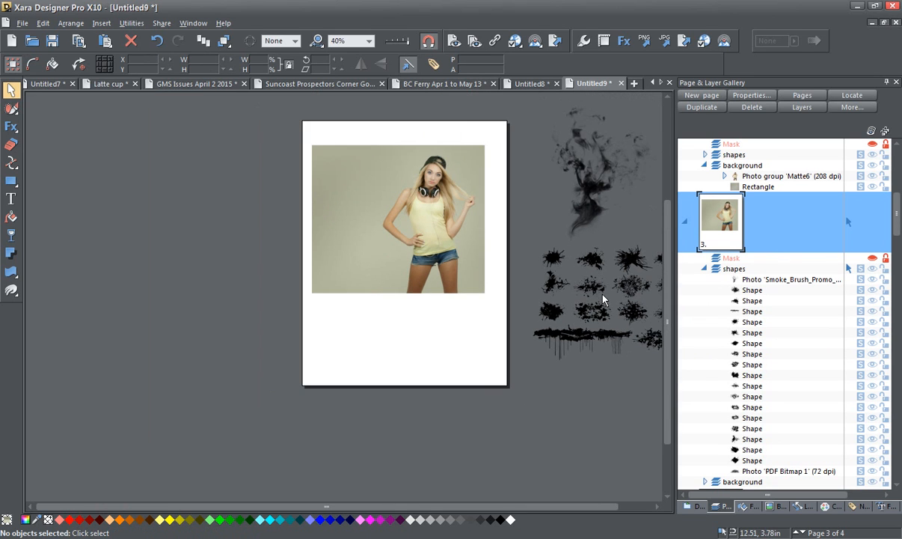
drag(601, 282, 486, 280)
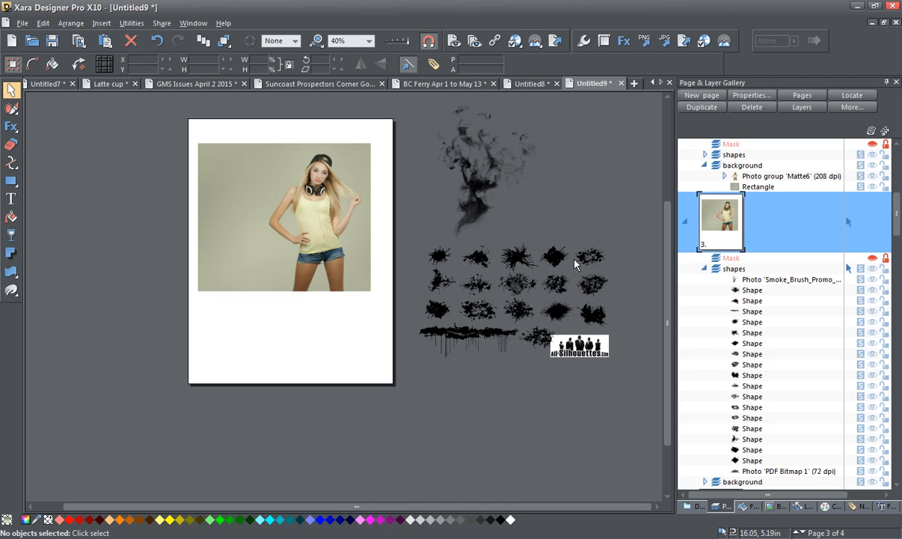
scroll(574, 259, up, 1)
scroll(575, 263, up, 2)
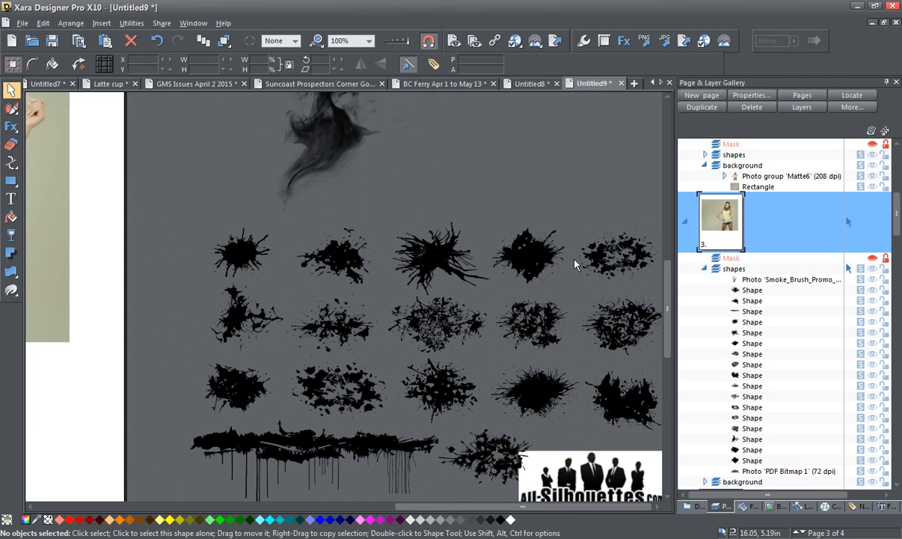
scroll(505, 314, down, 2)
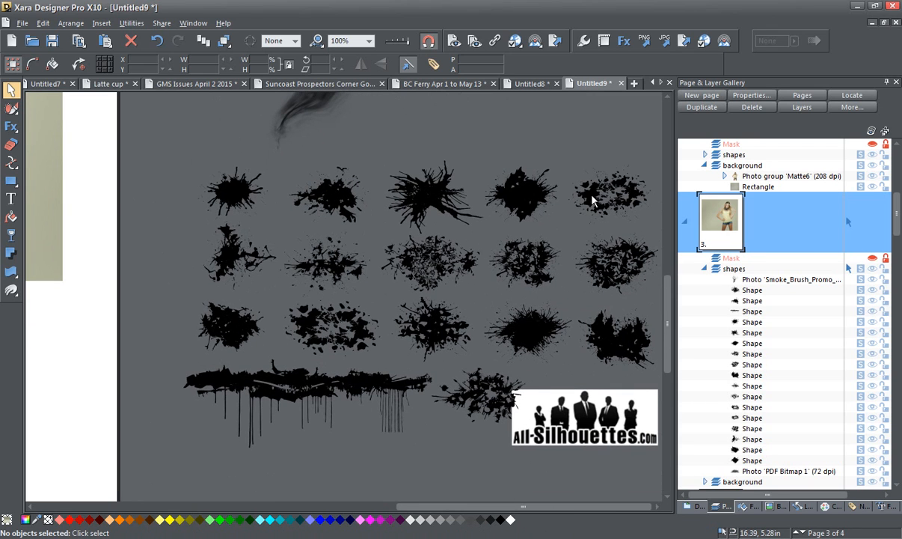
scroll(591, 200, down, 3)
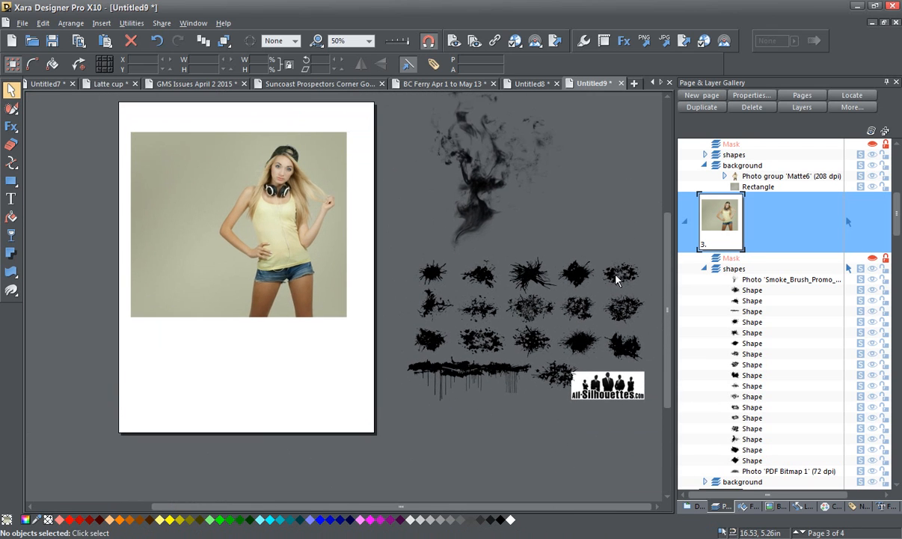
drag(617, 279, 75, 143)
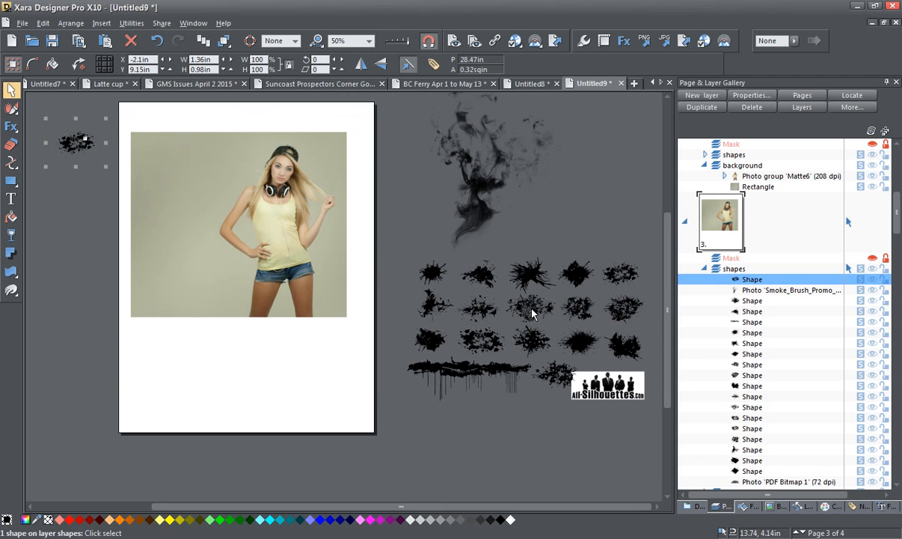
drag(532, 314, 76, 176)
drag(554, 374, 56, 217)
Move the three copied splatters farther from the page and line them up in a horizontal row
scroll(56, 217, down, 3)
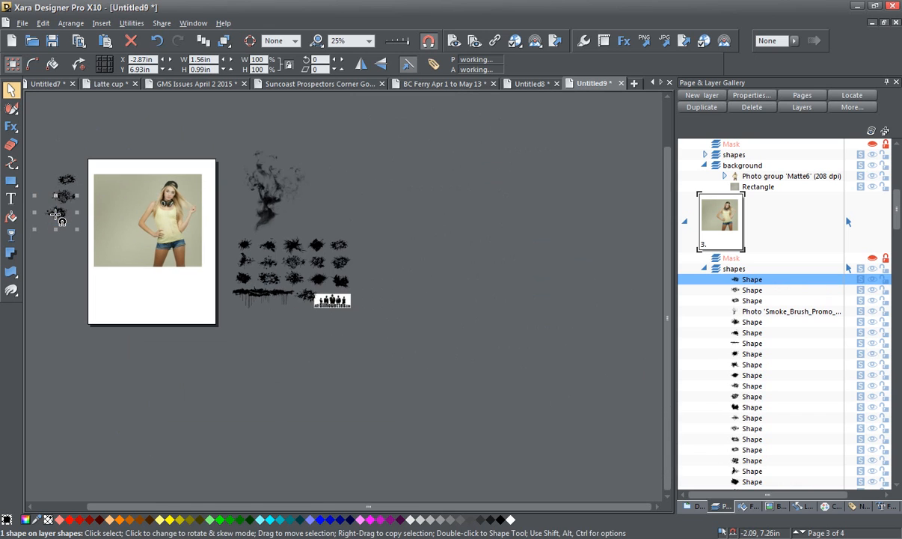
drag(198, 398, 177, 371)
drag(188, 408, 161, 410)
drag(106, 355, 235, 355)
Move the smoke photo above the splatter row and rotate it sideways so its dark base points toward the page
scroll(196, 435, up, 4)
scroll(387, 342, down, 2)
drag(563, 302, 147, 287)
click(185, 236)
scroll(180, 370, up, 3)
drag(162, 360, 324, 328)
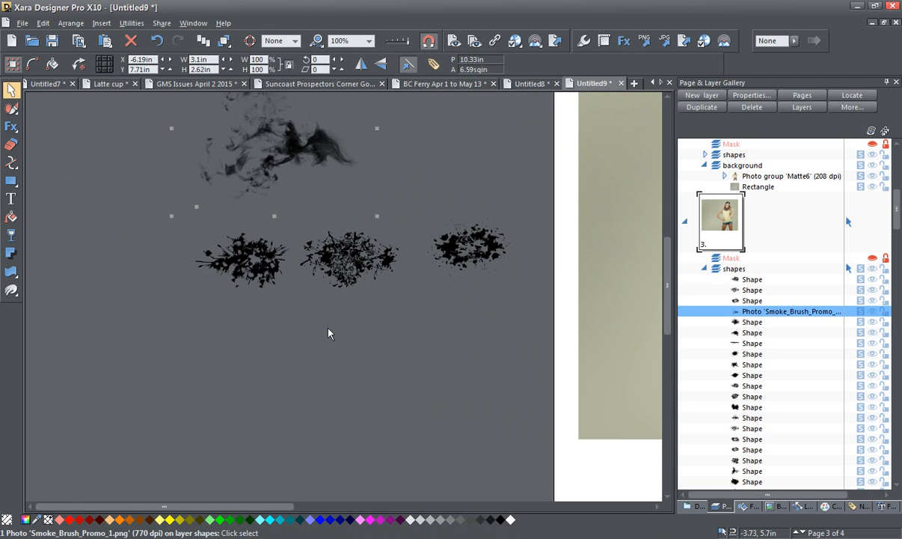
Duplicate the splatter farthest from the page directly below itself and break the duplicate into separate shapes
click(234, 272)
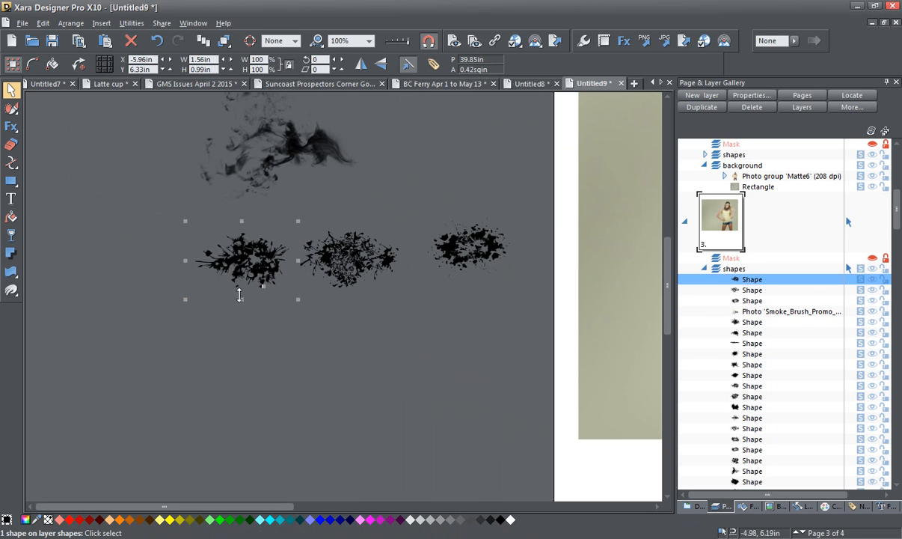
drag(234, 272, 228, 337)
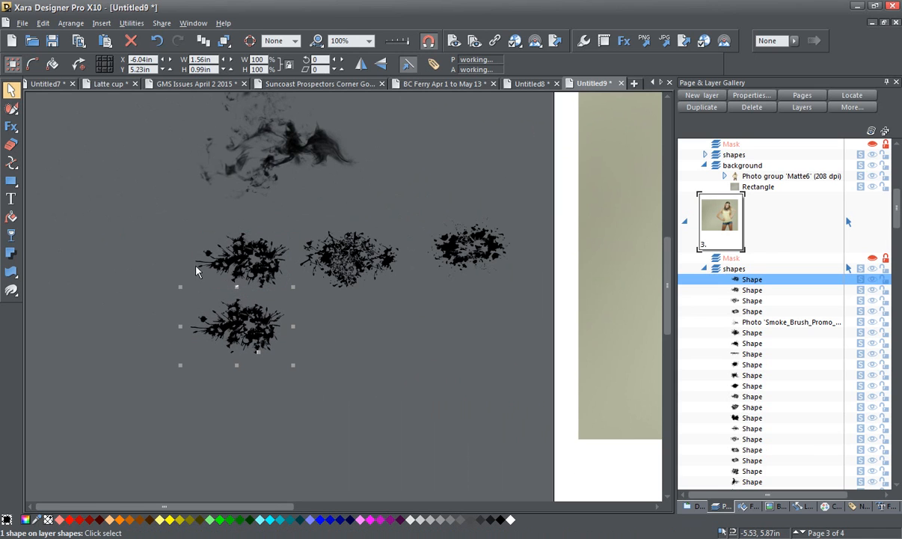
click(71, 23)
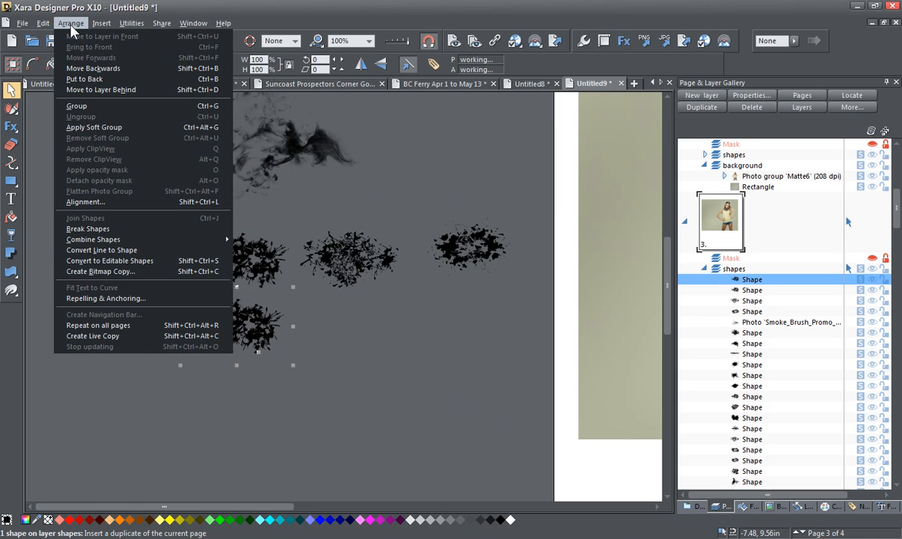
click(116, 229)
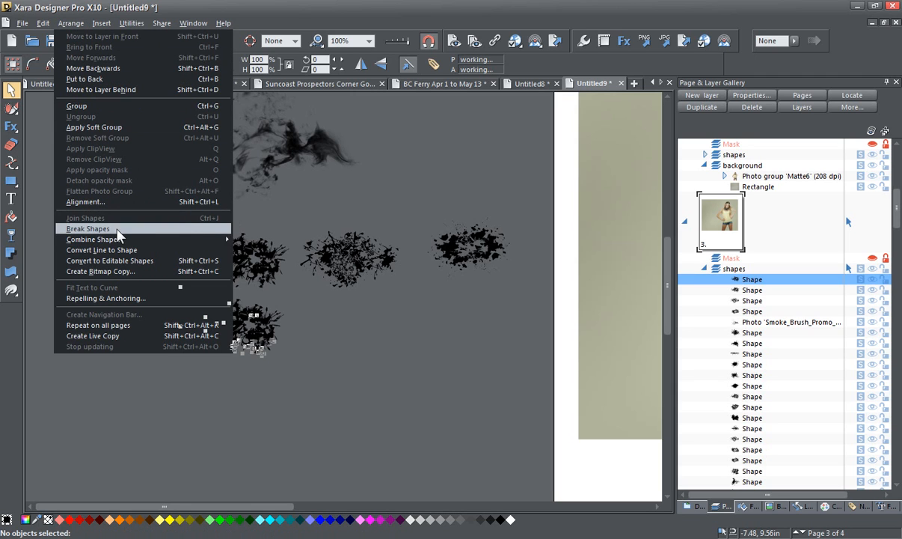
click(270, 346)
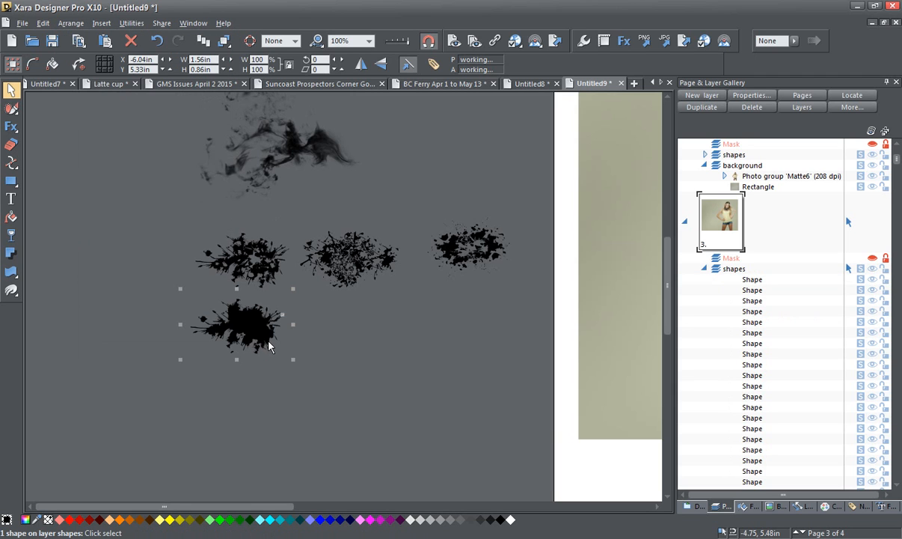
click(227, 385)
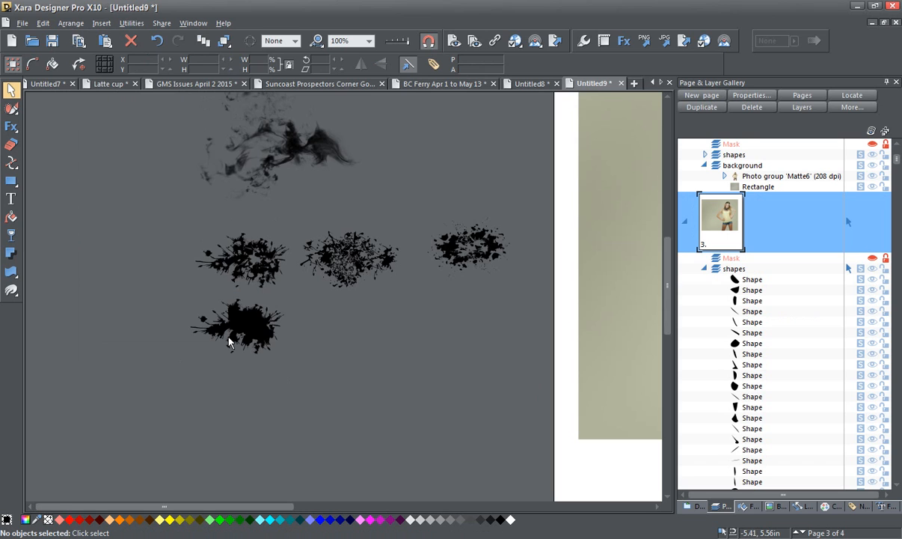
Move the large solid body of the broken splatter down, clear of its loose fragments
scroll(229, 342, up, 2)
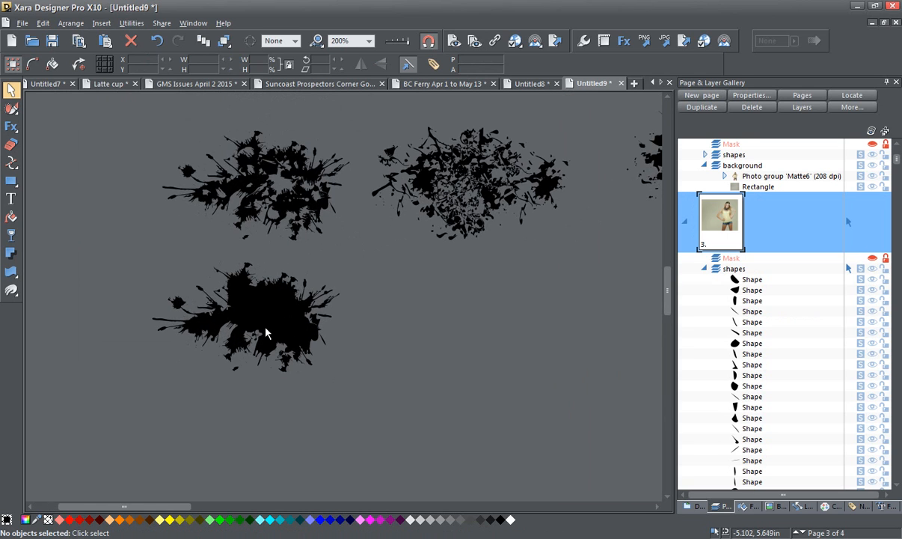
click(159, 311)
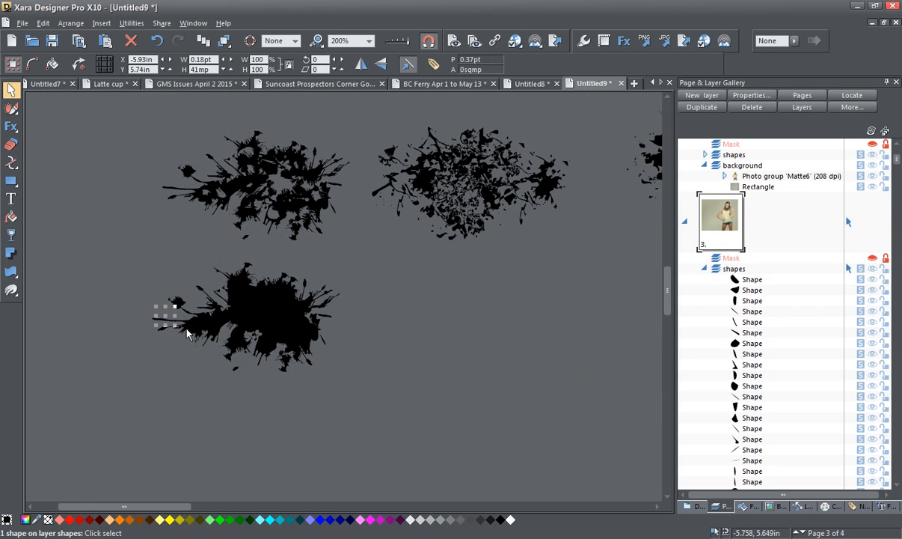
click(172, 333)
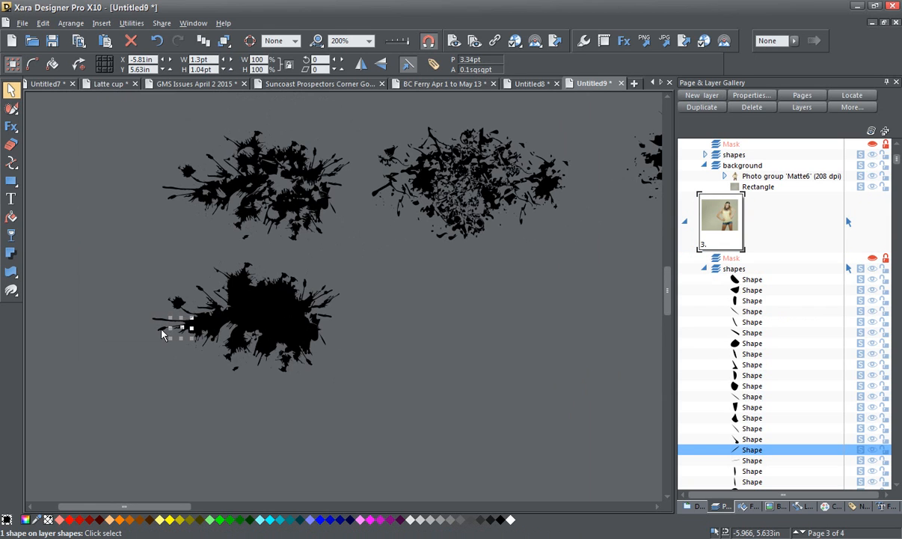
drag(162, 333, 168, 442)
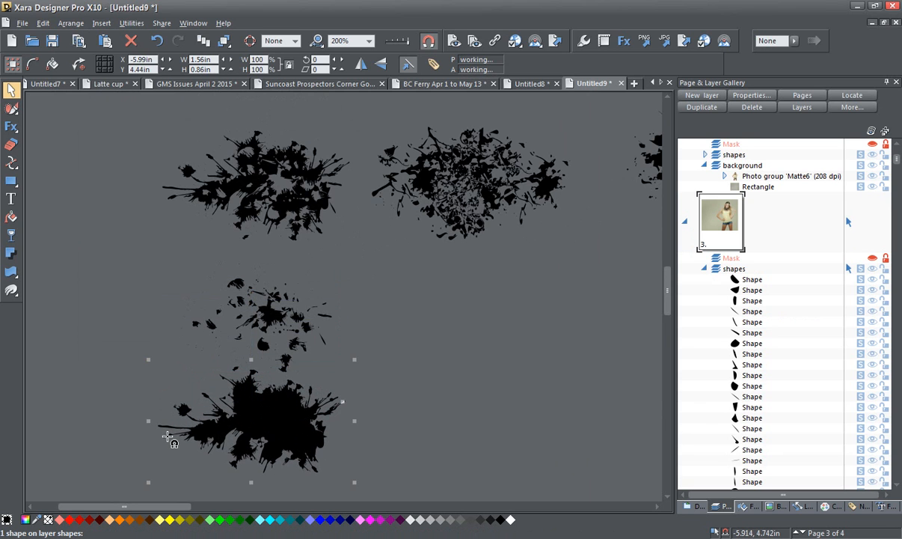
Reposition individual loose fragments of the broken splatter, including the rounded one near its lower middle
scroll(239, 303, up, 2)
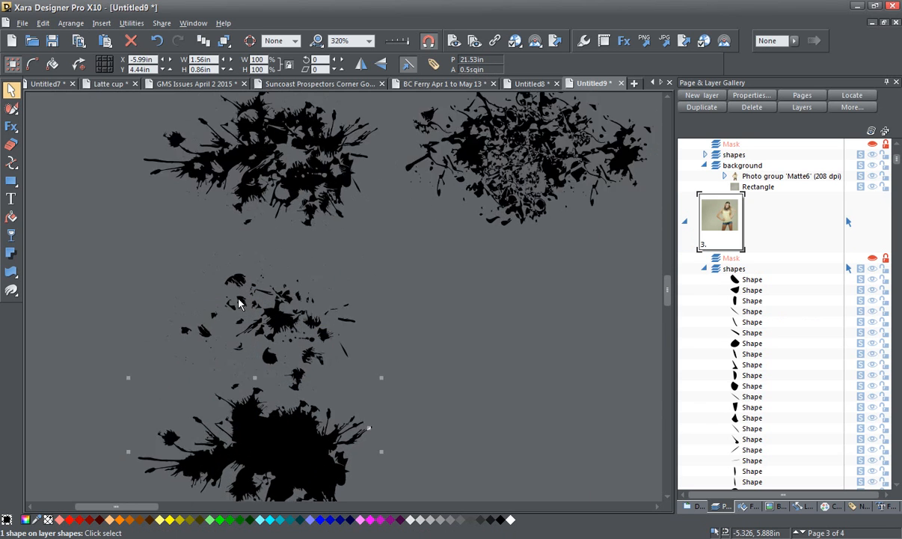
scroll(239, 303, up, 1)
click(285, 318)
mouse_move(284, 318)
mouse_down()
mouse_move(332, 278)
mouse_move(302, 236)
mouse_move(311, 303)
mouse_move(297, 326)
mouse_up()
drag(294, 398, 275, 390)
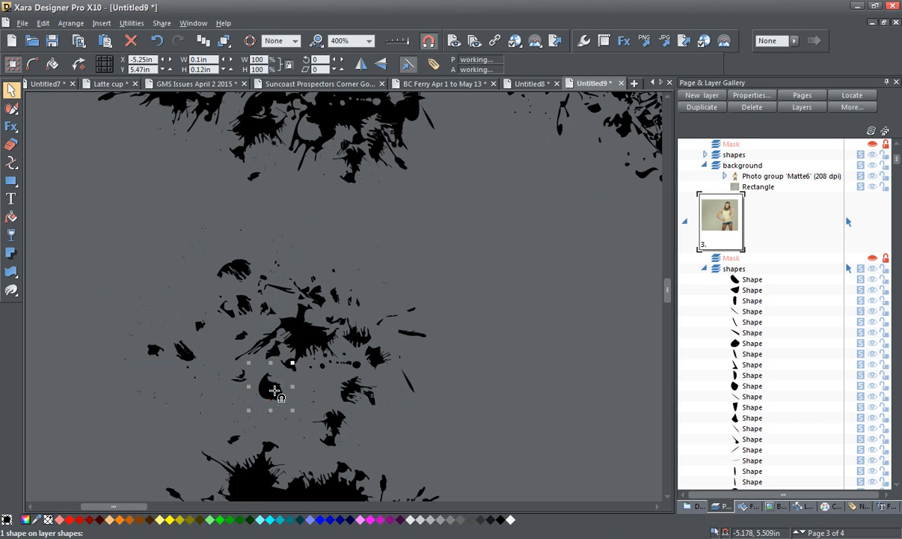
Shift the rotated smoke photo slightly closer to the splatter row
scroll(313, 333, down, 3)
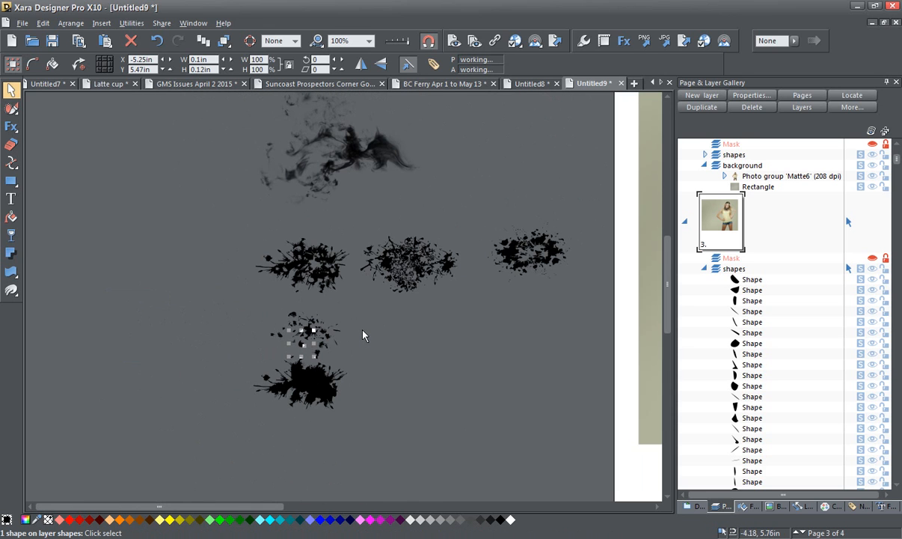
scroll(363, 331, down, 1)
drag(394, 341, 371, 405)
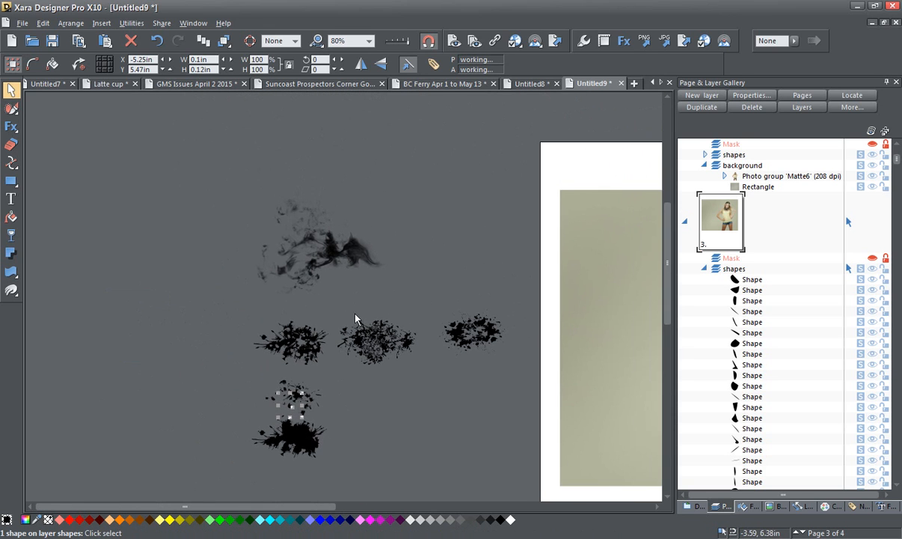
click(327, 253)
scroll(327, 253, up, 2)
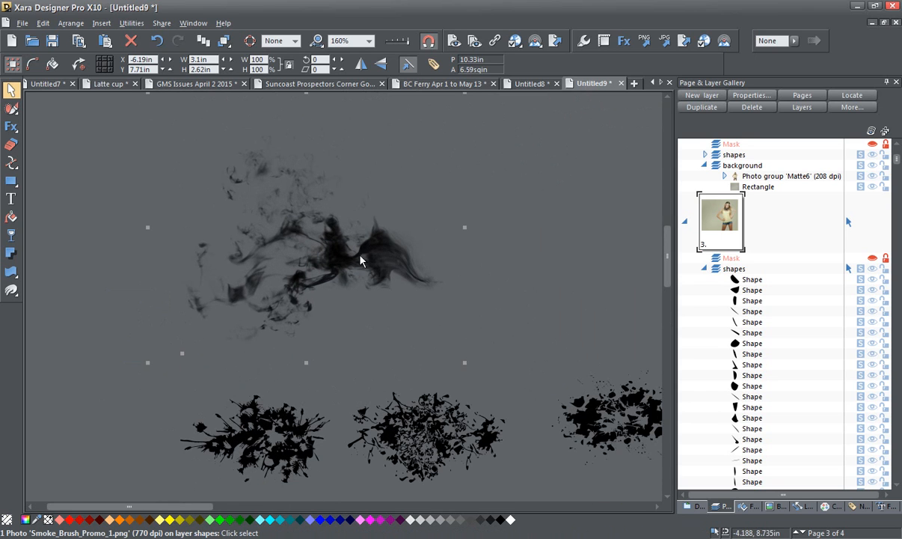
drag(382, 247, 368, 270)
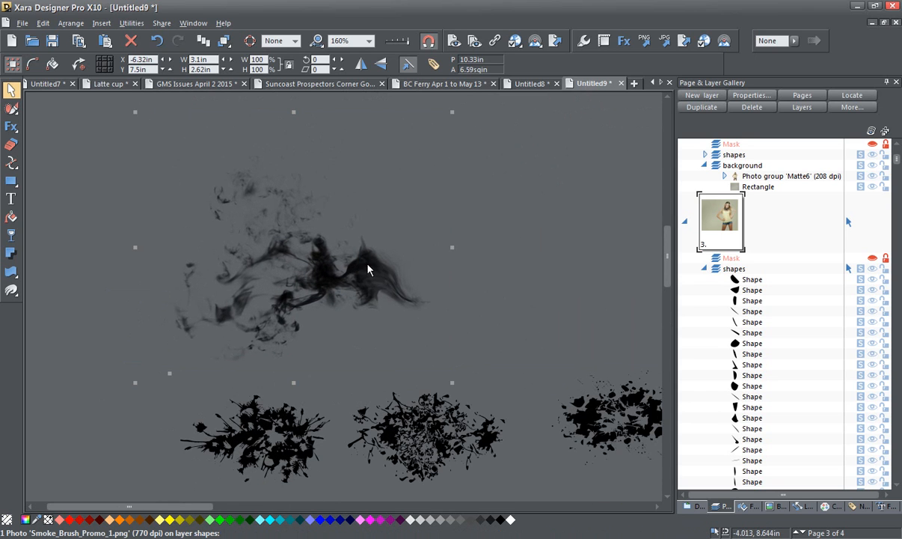
scroll(369, 269, down, 2)
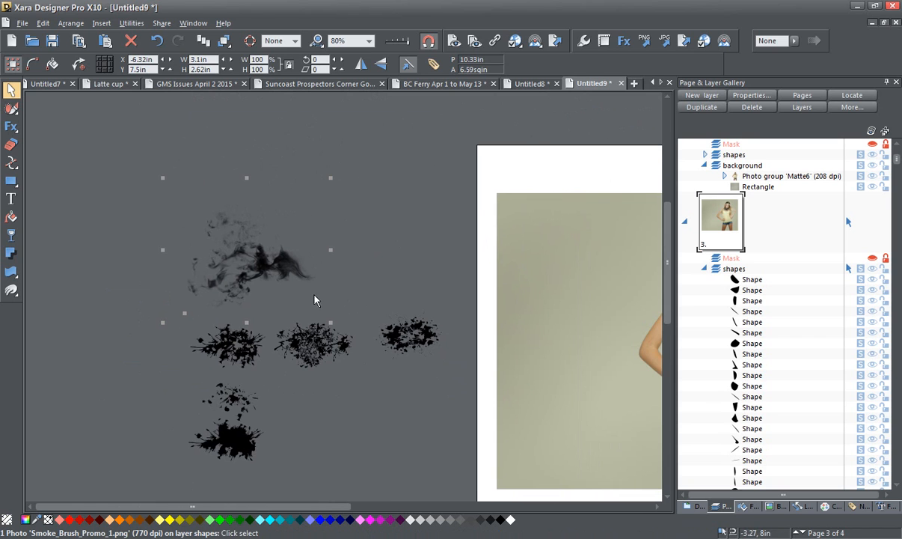
Duplicate the smoke photo and place the copy beside the original, between it and the page
key(Escape)
drag(237, 249, 389, 254)
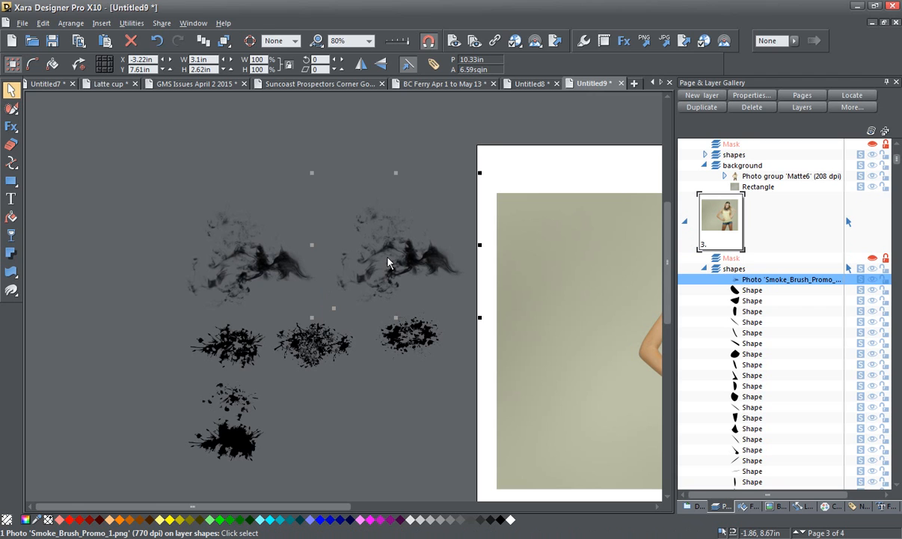
scroll(387, 262, up, 2)
drag(431, 268, 391, 264)
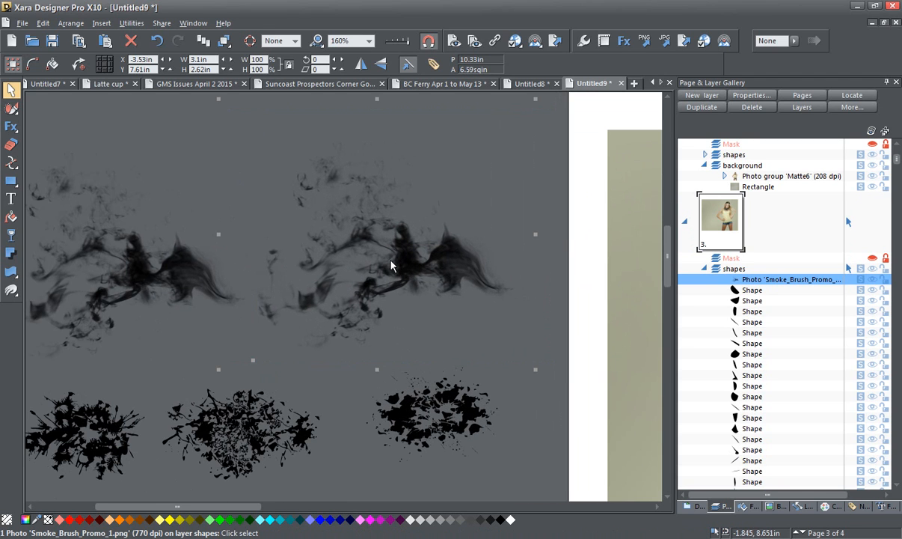
Draw a closed freehand shape about 0.27 by 0.55 in over the small detached wisp of the smoke copy
mouse_move(12, 165)
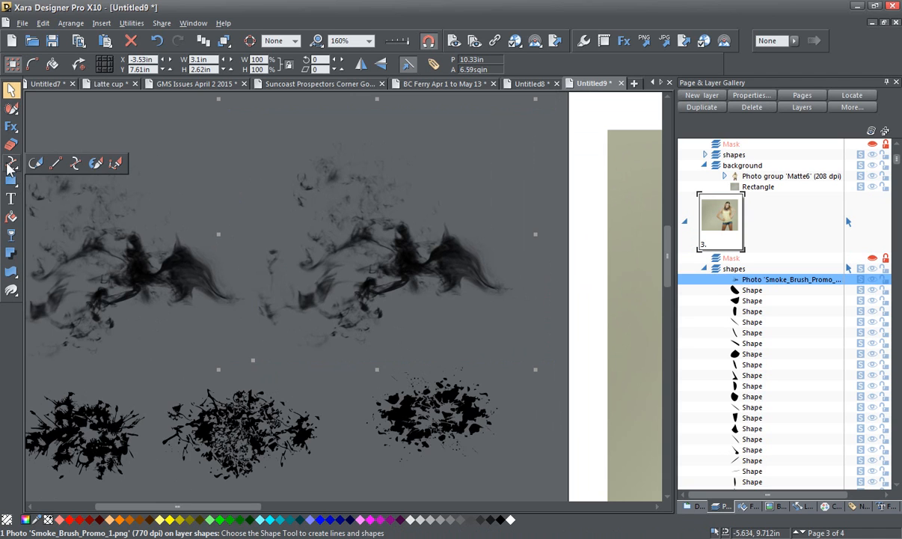
click(35, 164)
scroll(252, 245, up, 2)
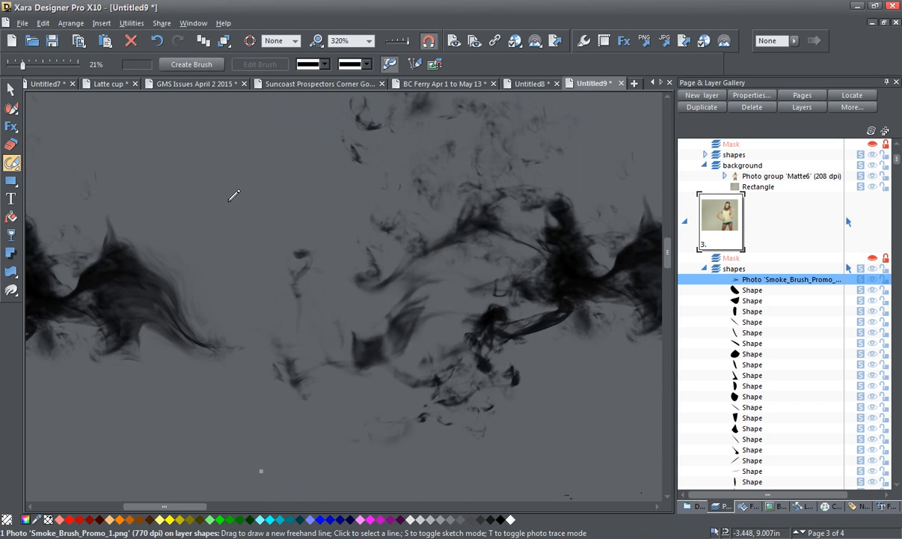
key(Escape)
mouse_move(323, 242)
mouse_down()
mouse_move(292, 241)
mouse_move(278, 255)
mouse_move(284, 337)
mouse_move(309, 340)
mouse_move(324, 244)
mouse_up()
click(11, 89)
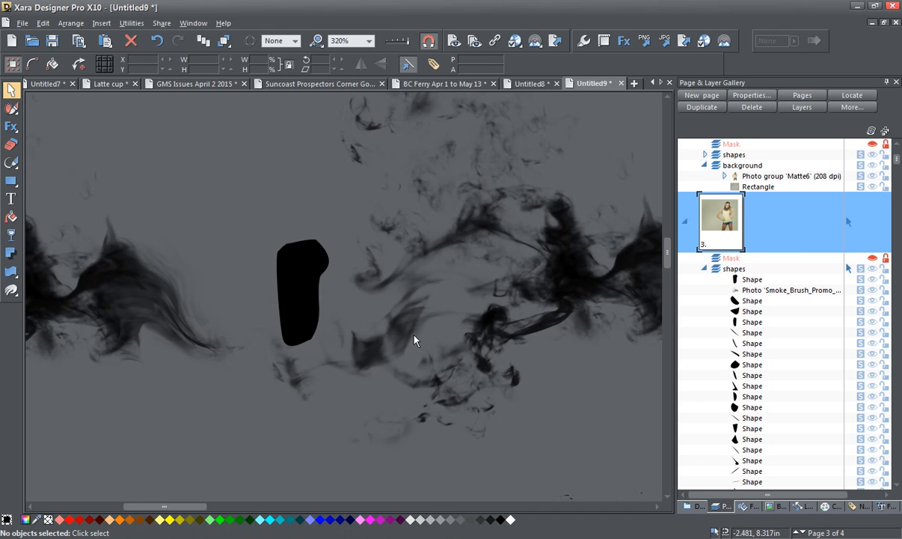
Slice the smoke copy with the freehand shape and move the cut-out wisp up, away from the rest of the smoke
click(586, 289)
shift+click(296, 292)
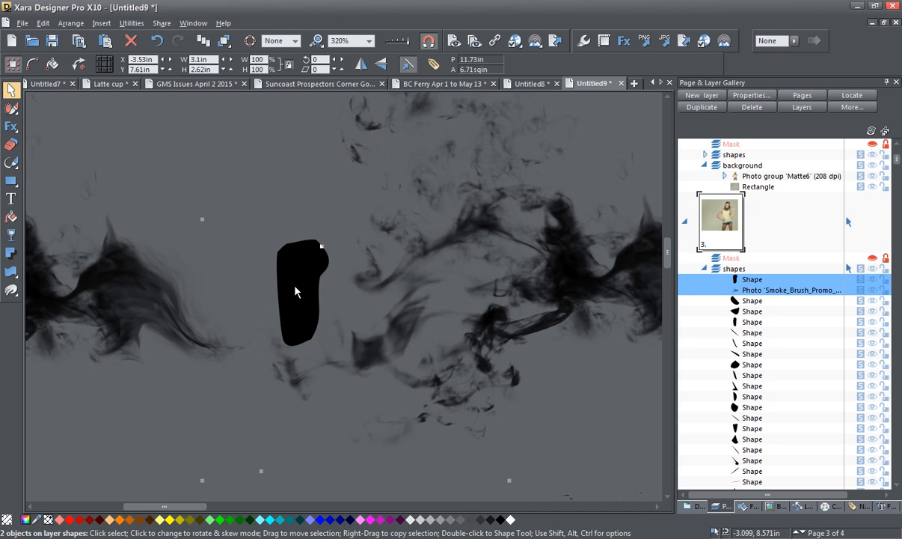
key(ctrl+2)
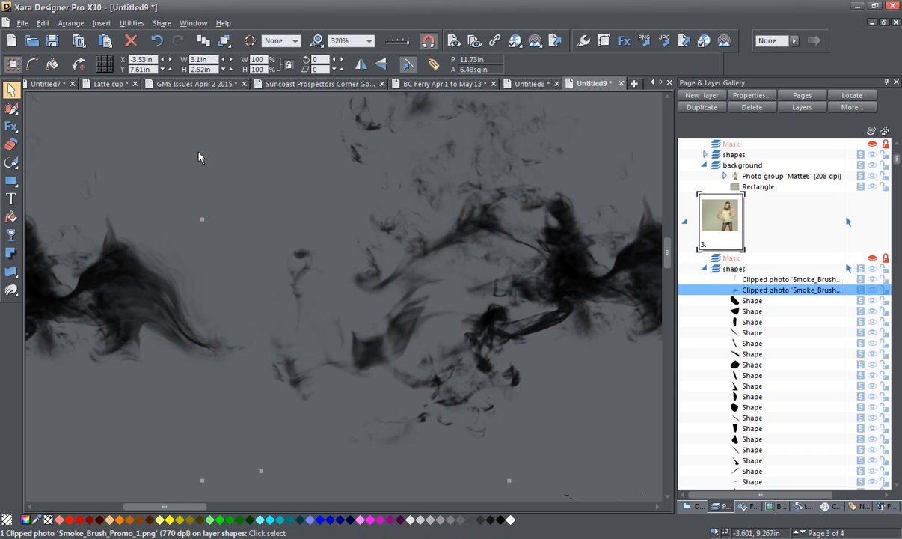
click(198, 157)
drag(298, 282, 237, 160)
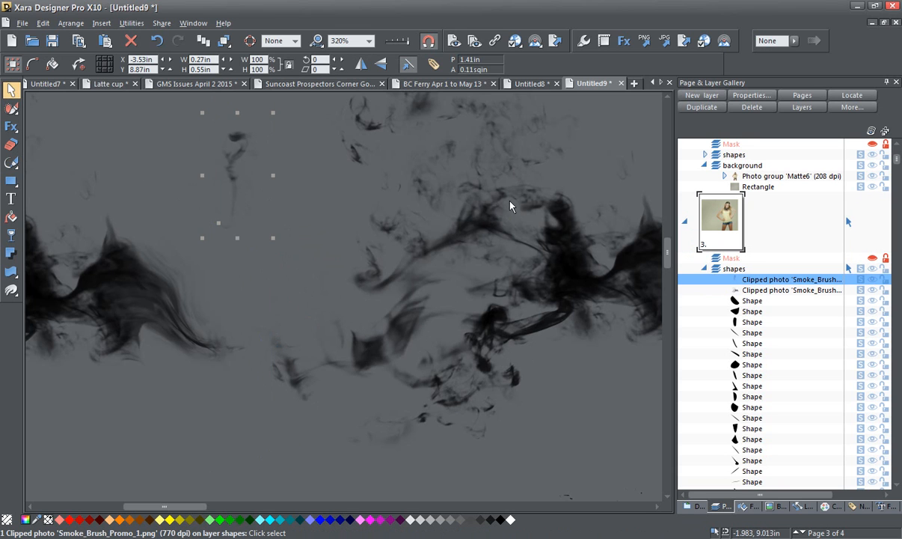
scroll(510, 206, down, 3)
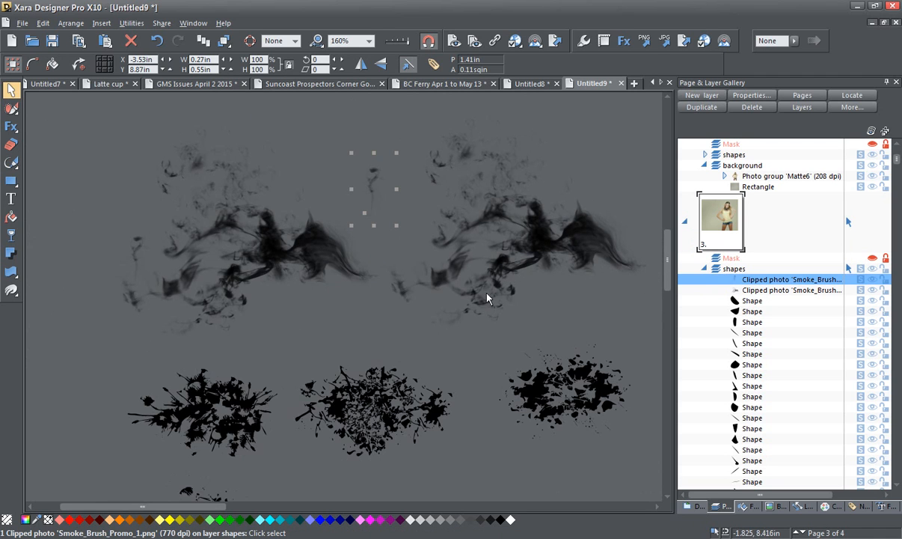
scroll(483, 313, down, 4)
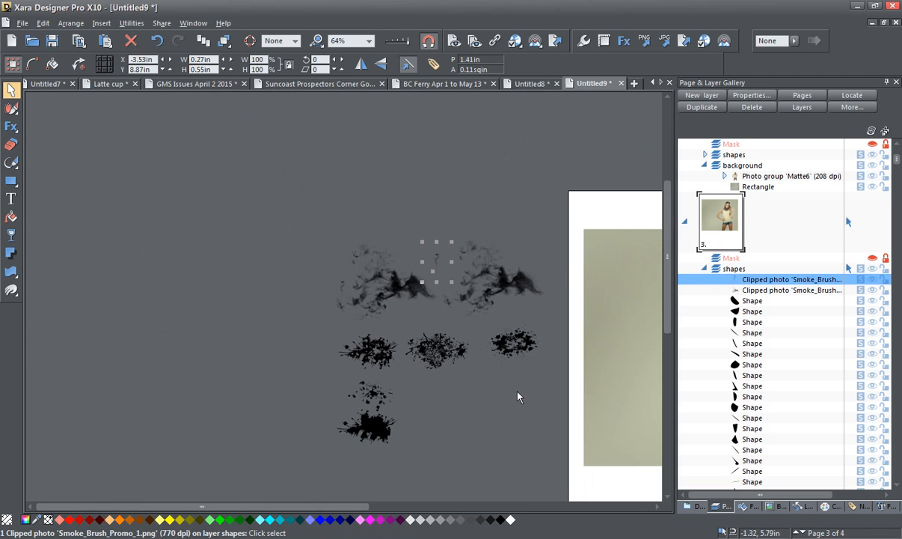
Collapse page 3's layer listing and switch to page 4 with its prepared smoke and splatter pieces
drag(518, 389, 192, 293)
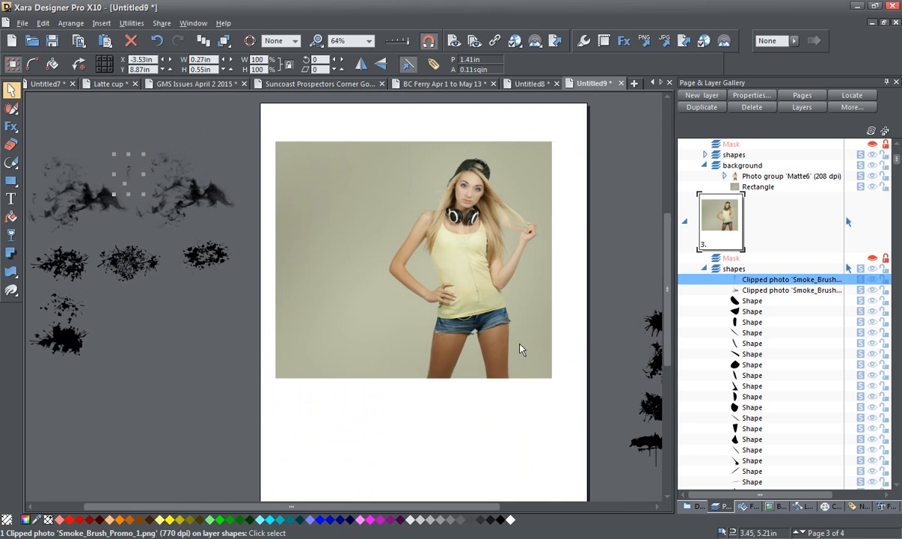
click(684, 221)
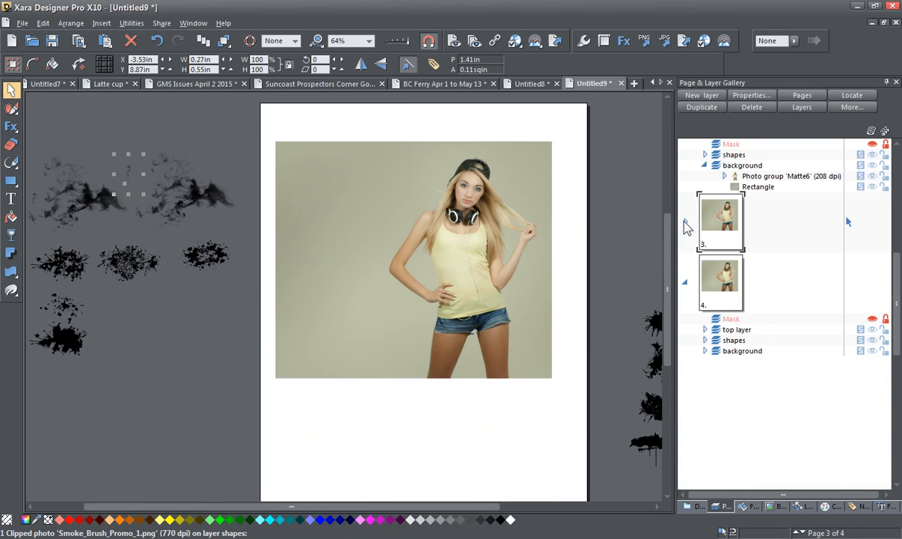
click(724, 291)
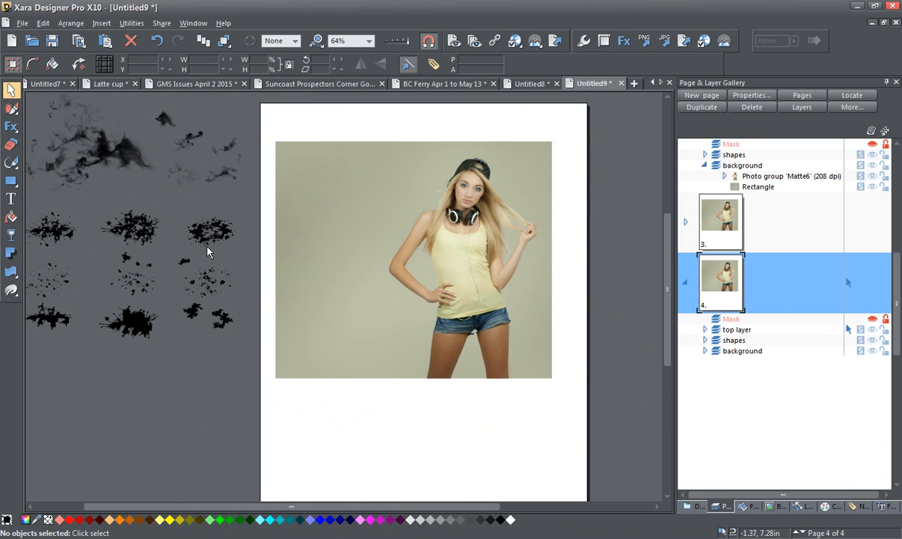
scroll(208, 252, down, 1)
drag(208, 252, 362, 297)
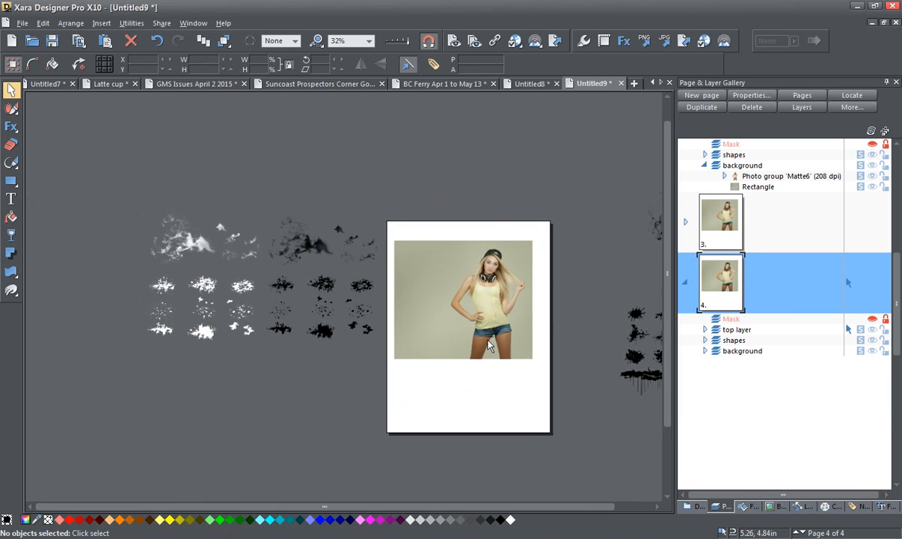
click(155, 319)
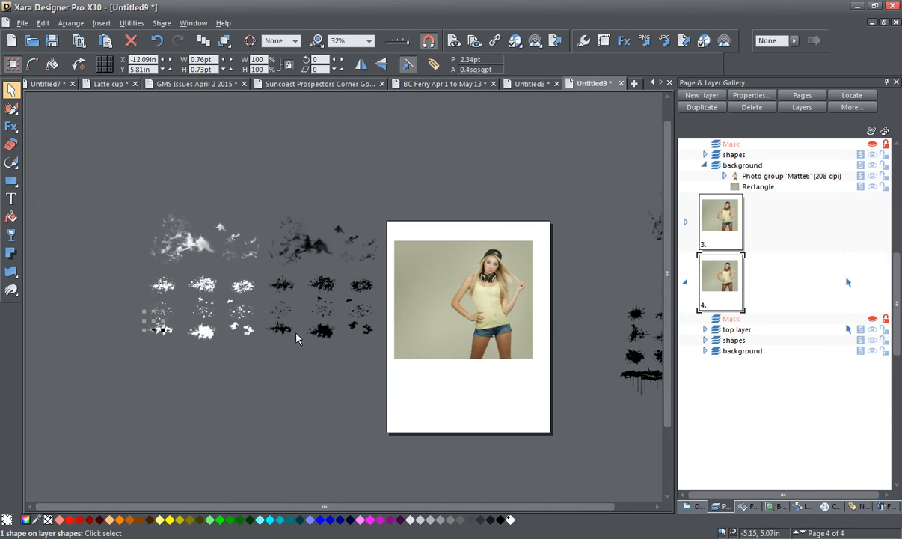
click(310, 371)
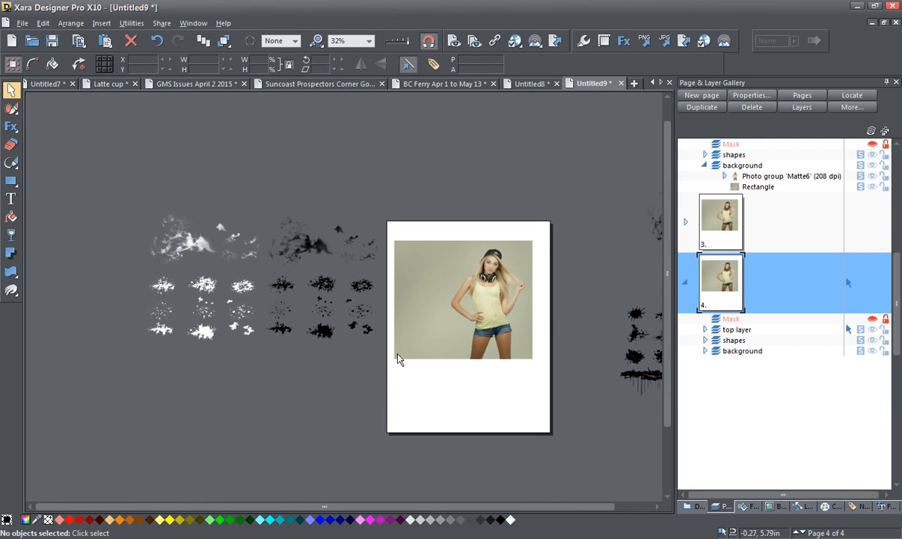
Delete the leftover source smoke, the splatter set and the silhouettes logo from the pasteboard beside page 4
drag(630, 427, 346, 397)
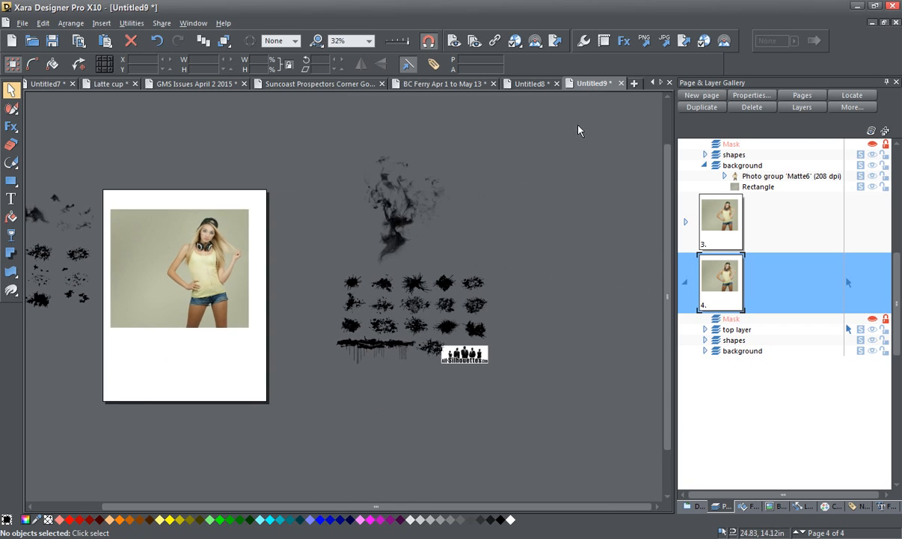
drag(565, 124, 292, 413)
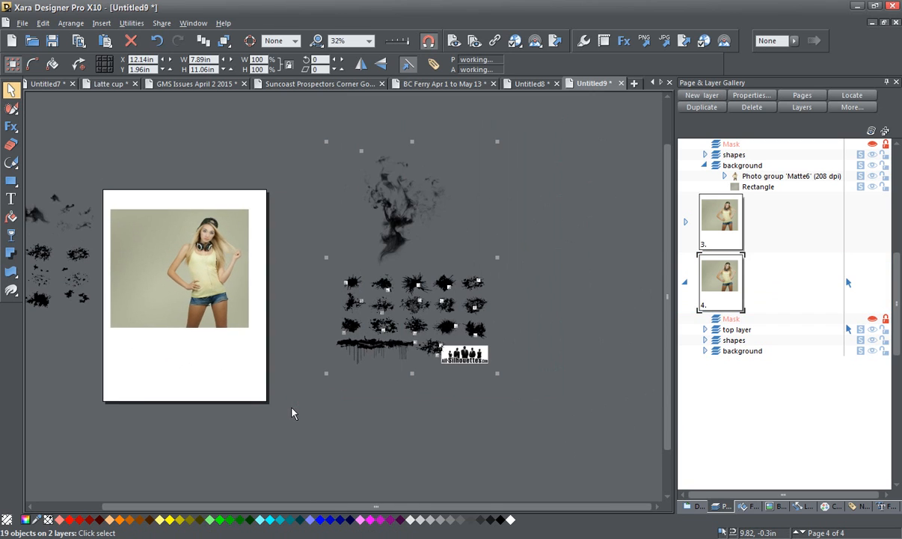
key(Delete)
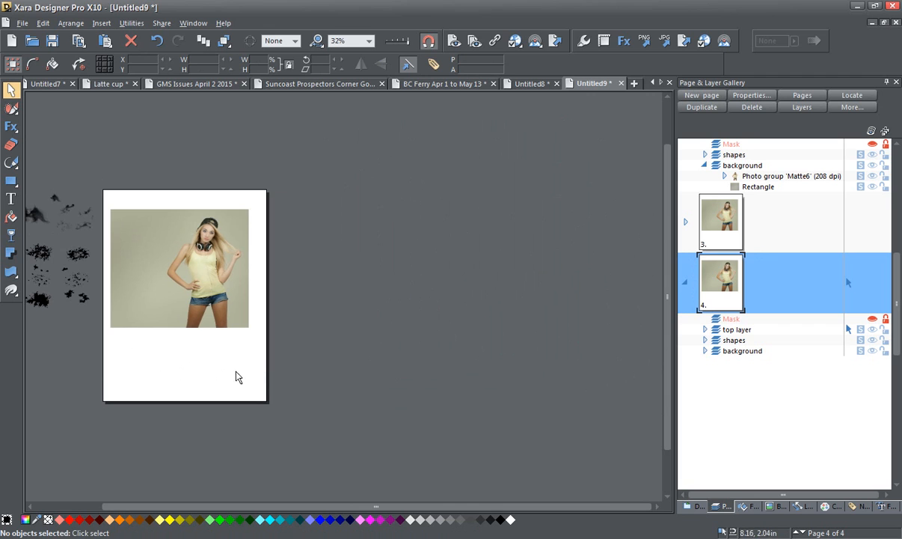
Examine the black and white sets of smoke and splatter pieces and the white Contone colour options for the black smoke photo
drag(191, 366, 479, 417)
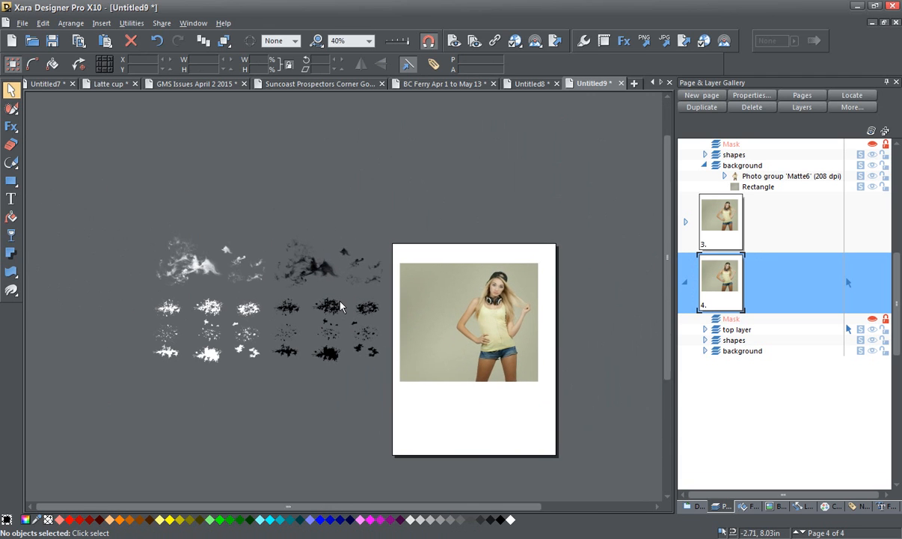
scroll(320, 283, up, 2)
click(309, 250)
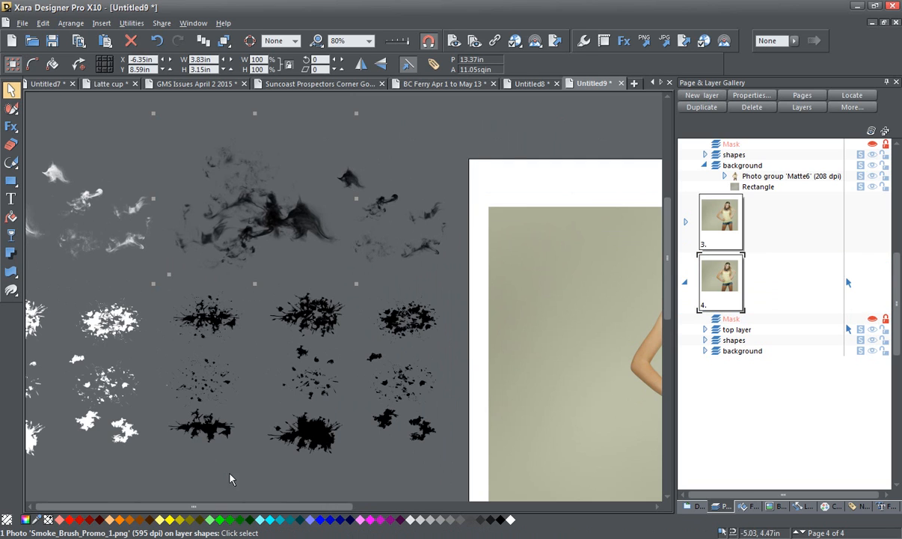
click(217, 445)
drag(218, 461, 356, 462)
drag(169, 458, 216, 468)
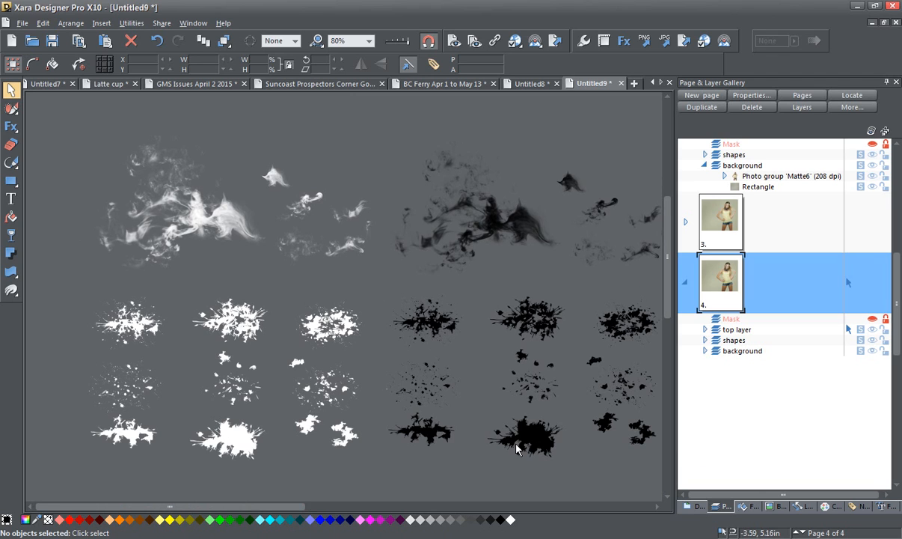
right_click(511, 522)
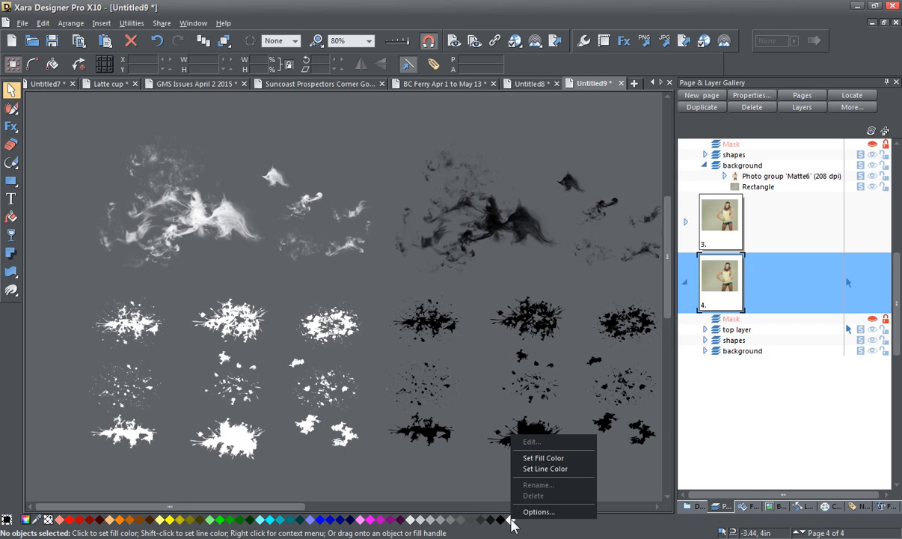
click(460, 225)
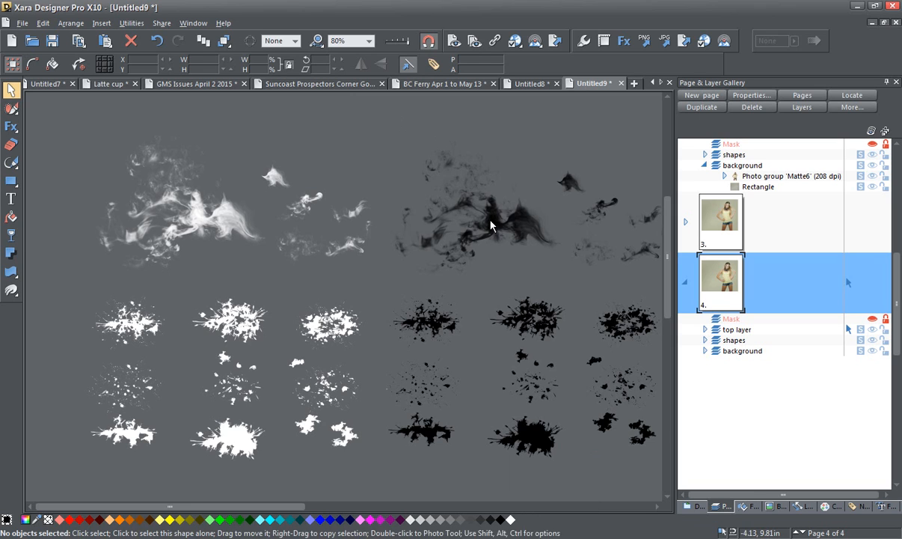
click(490, 225)
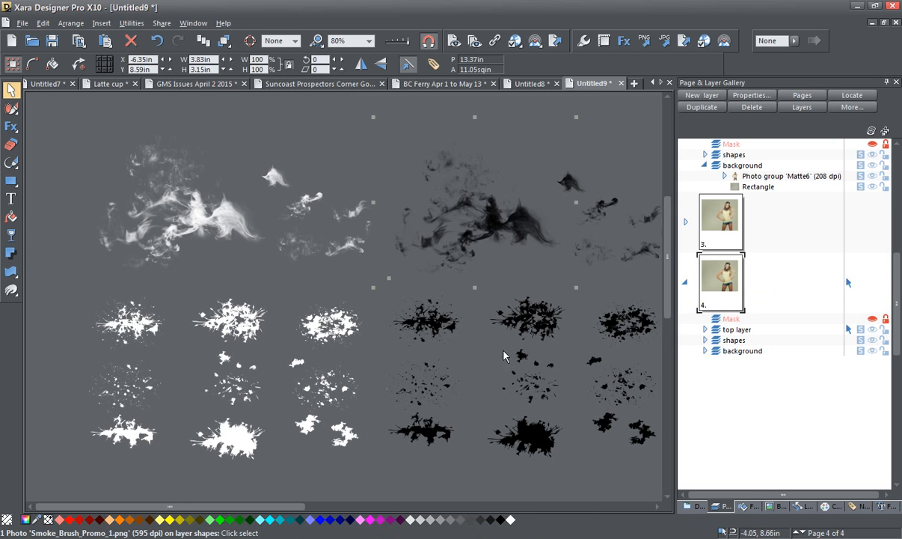
right_click(511, 521)
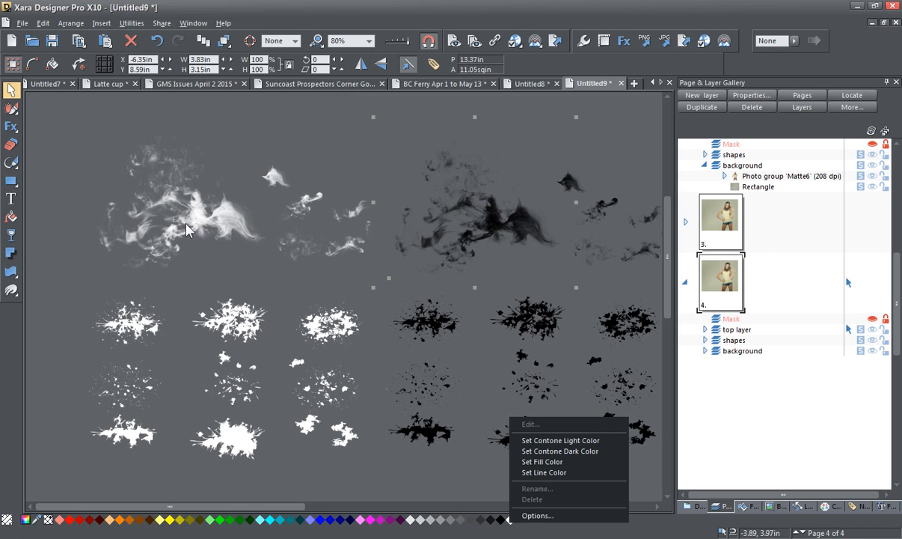
click(79, 160)
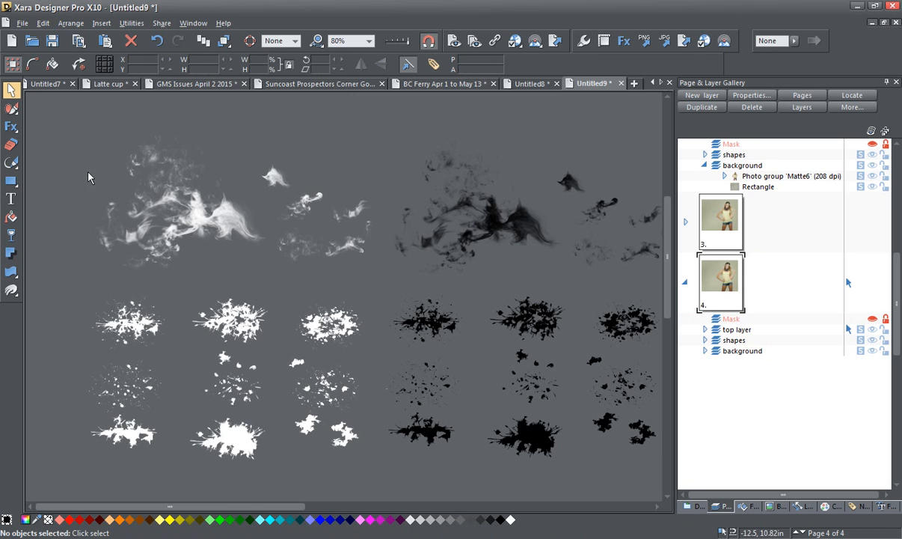
Inspect which smoke photos and photo group sit on page 4's top layer, and compare them with the pieces beside the page
key(ctrl+shift+z)
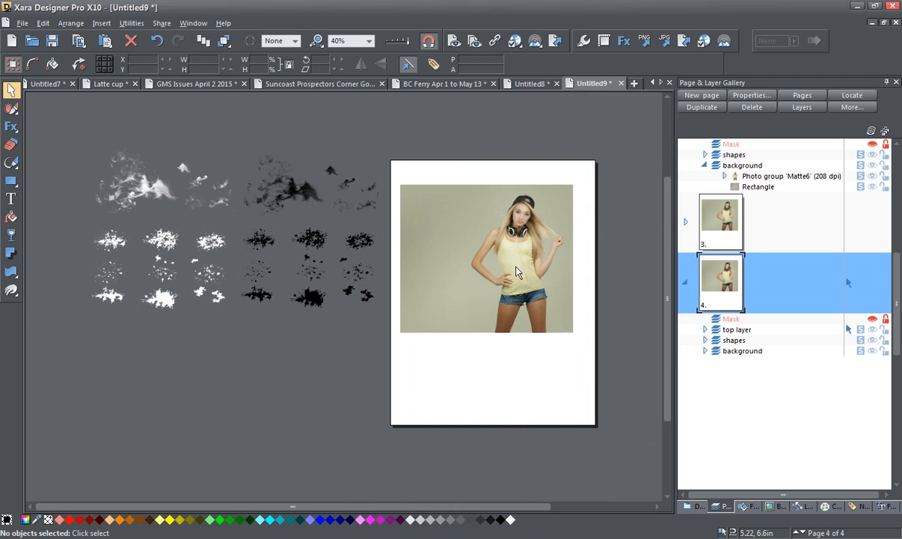
ctrl+scroll(515, 273, up, 2)
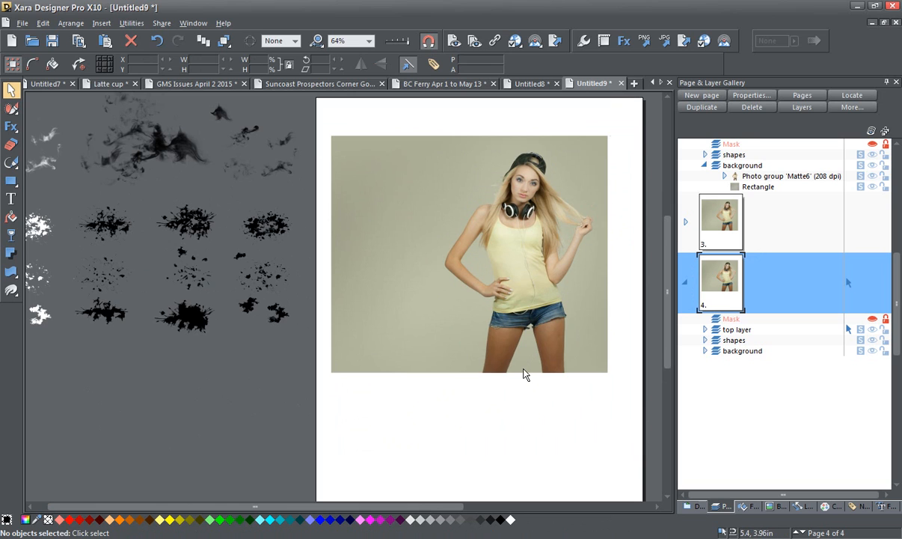
ctrl+scroll(524, 372, down, 1)
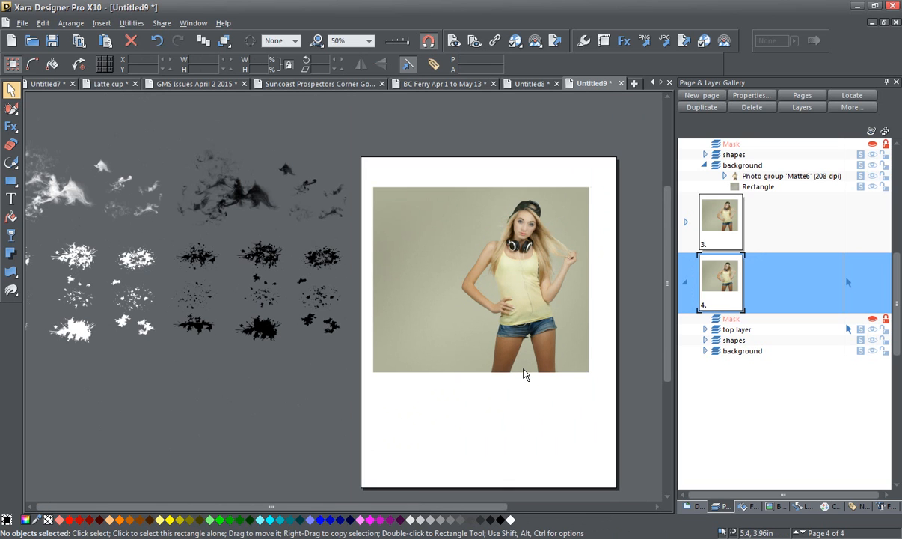
drag(518, 373, 469, 376)
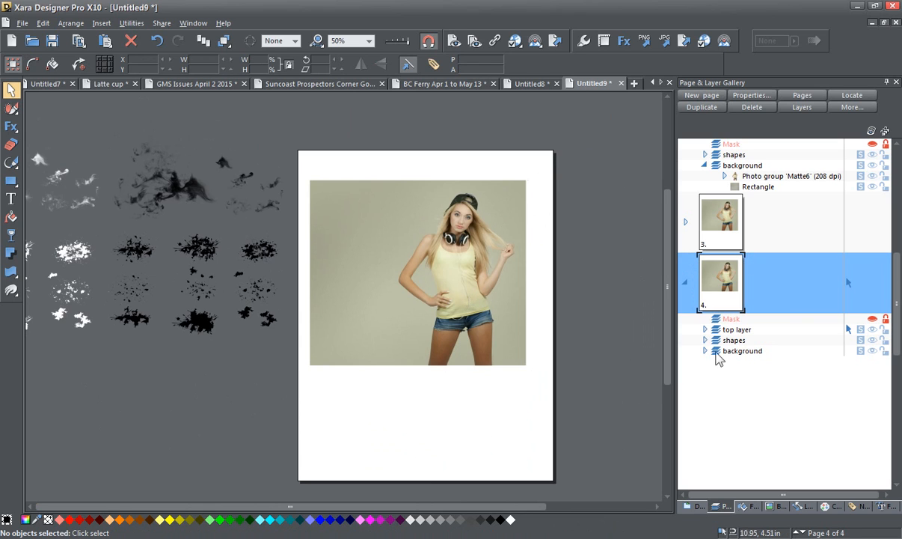
click(705, 330)
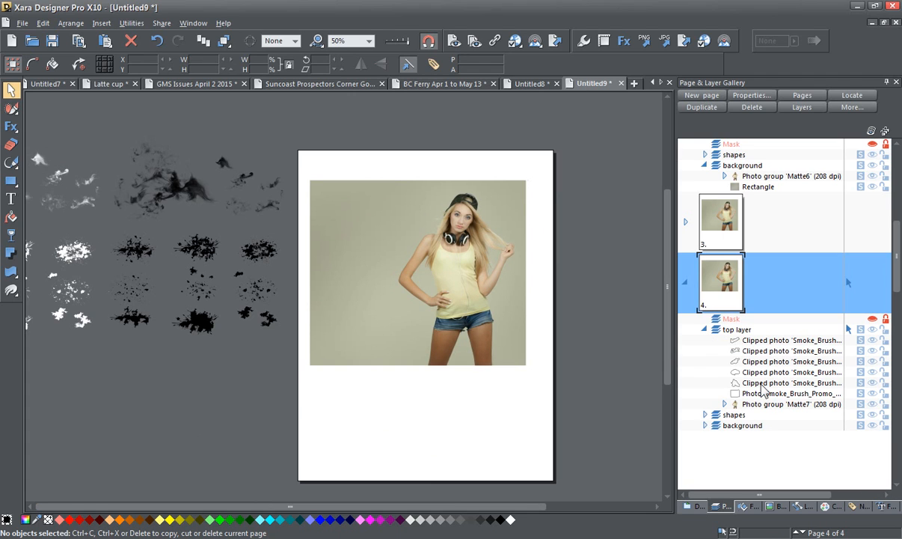
mouse_move(733, 341)
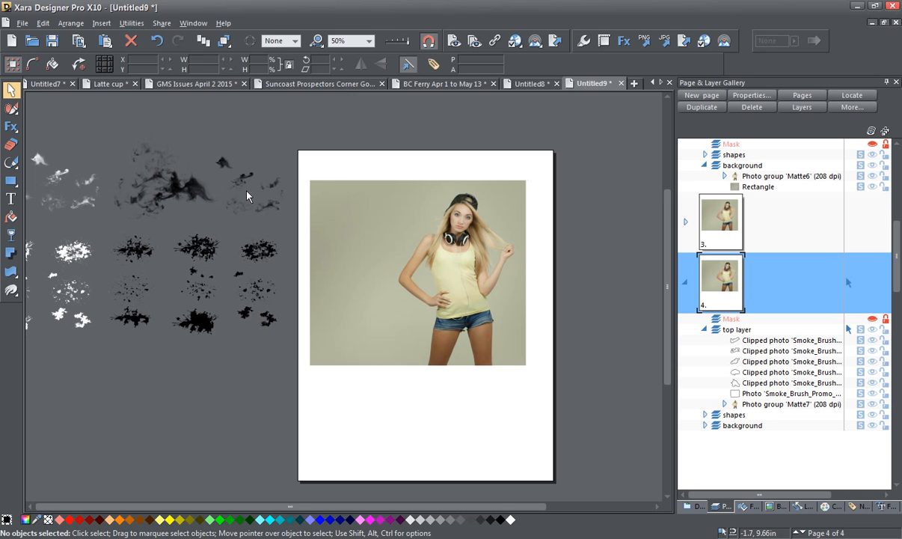
click(251, 254)
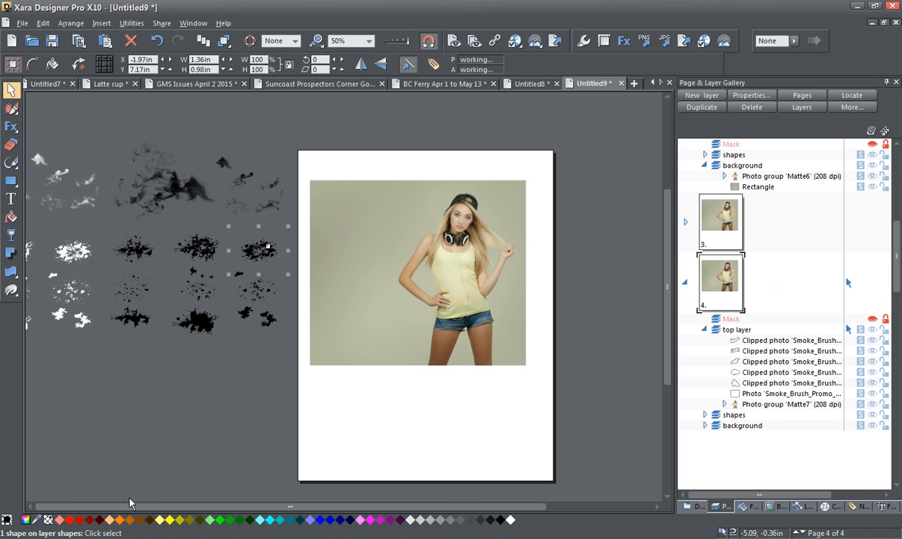
click(208, 381)
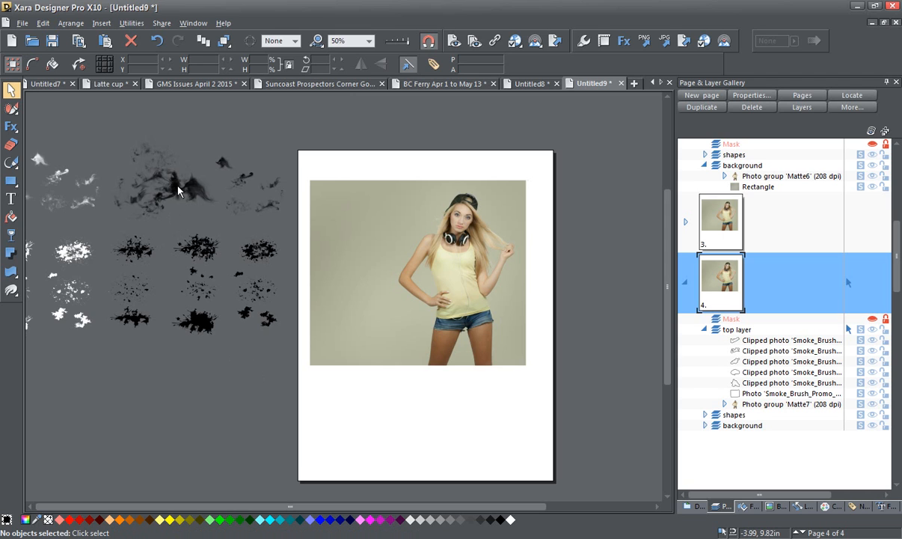
click(704, 330)
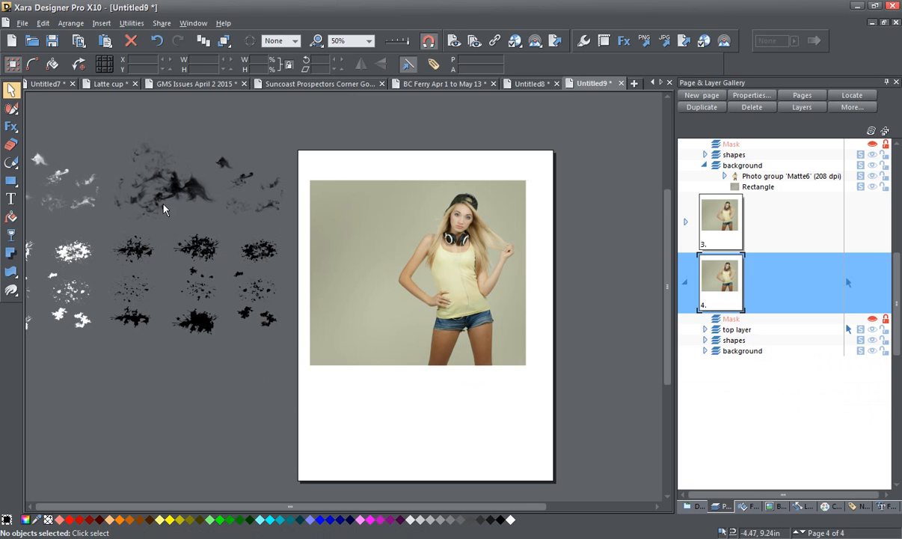
Look over the commands for arranging a black splatter shape between layers, then clear the selection
click(133, 251)
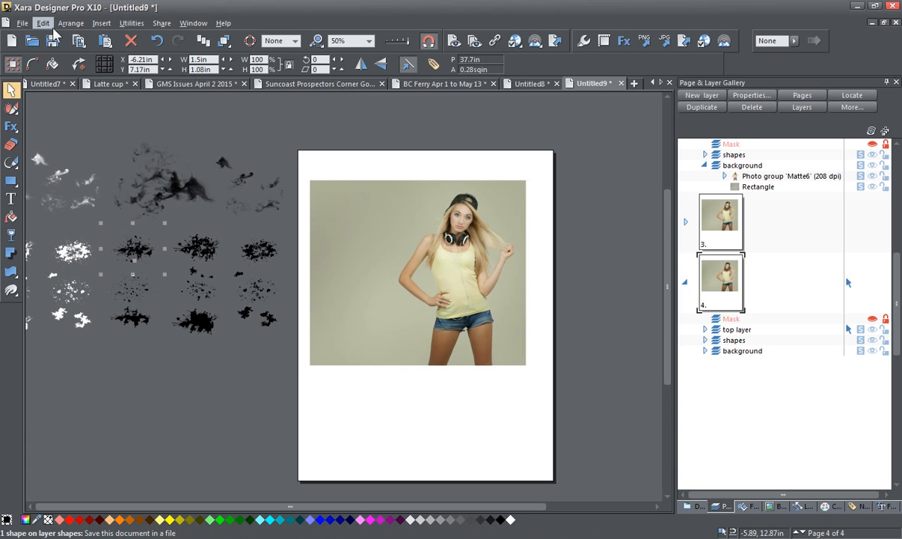
click(71, 23)
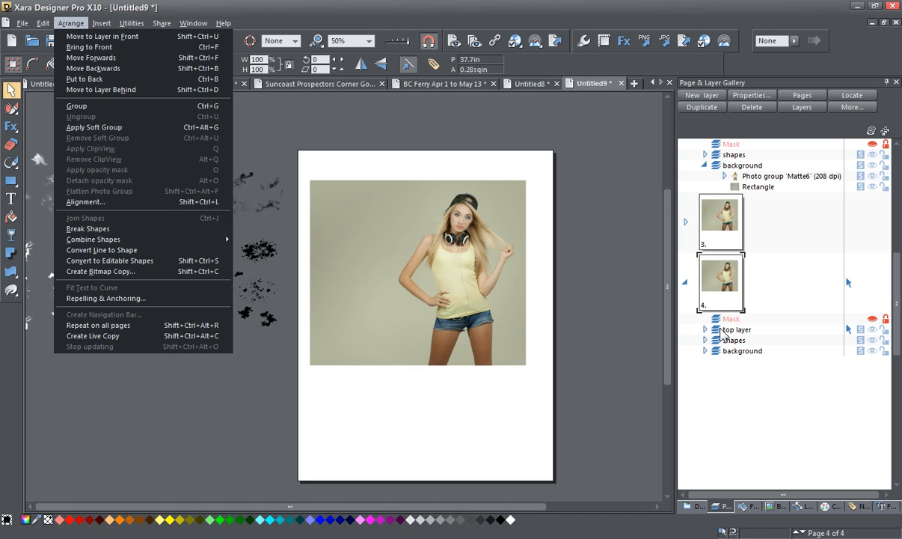
click(610, 334)
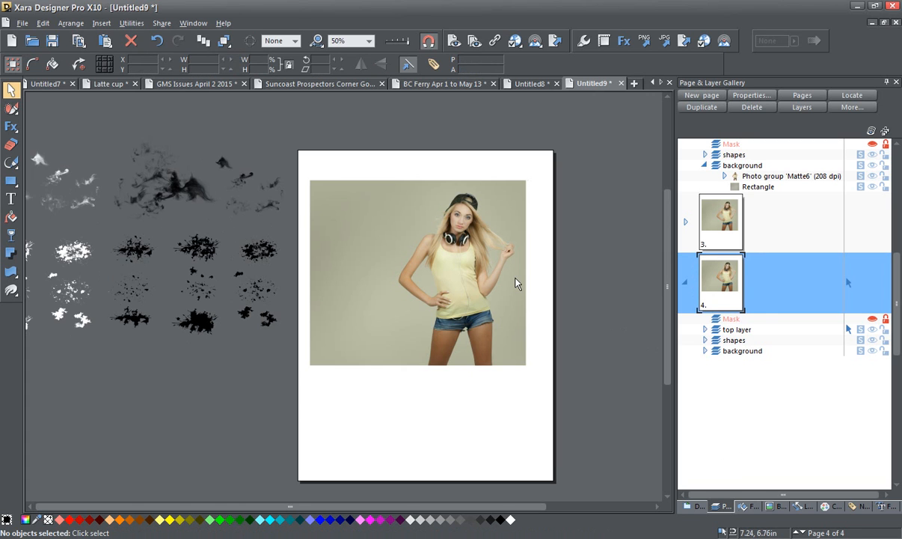
Create a PNG bitmap copy of the woman's cut-out photo group on page 4 with True color + Alpha depth
scroll(467, 275, up, 2)
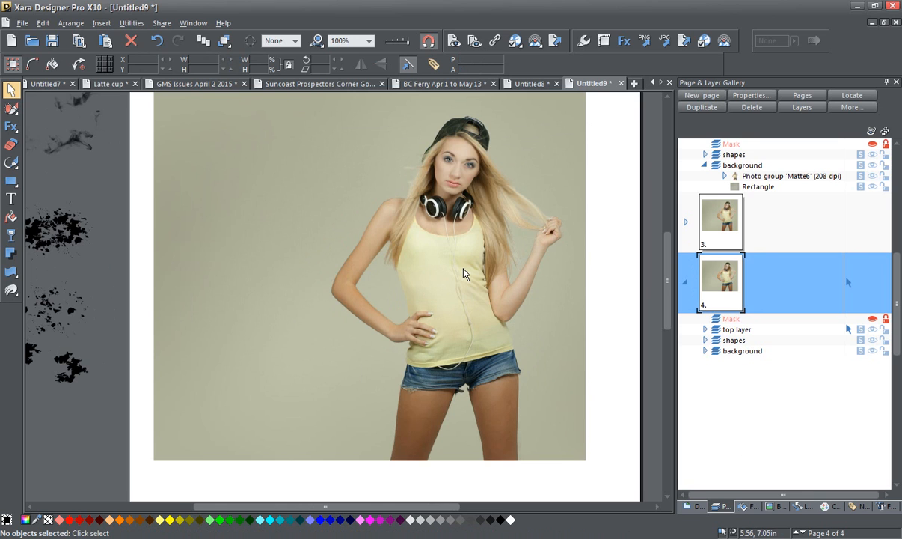
scroll(463, 274, down, 2)
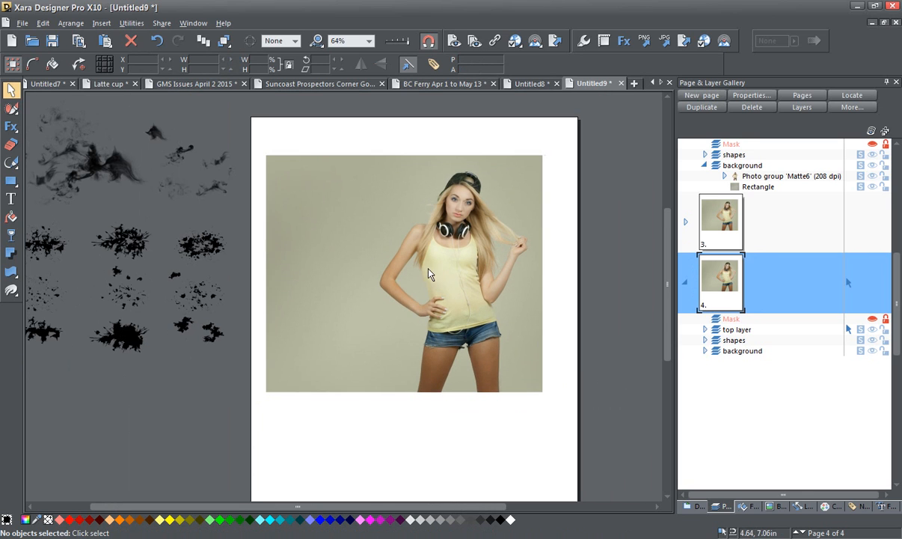
click(452, 282)
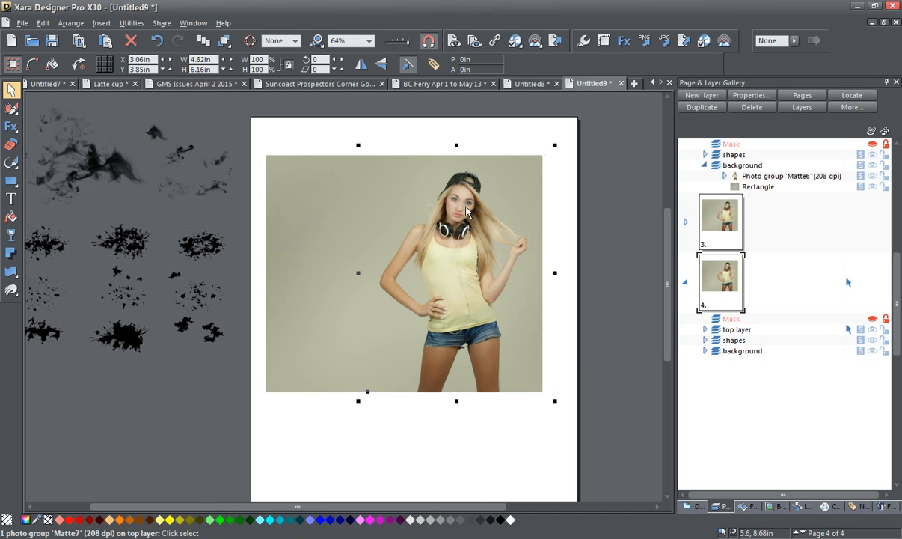
scroll(466, 211, up, 4)
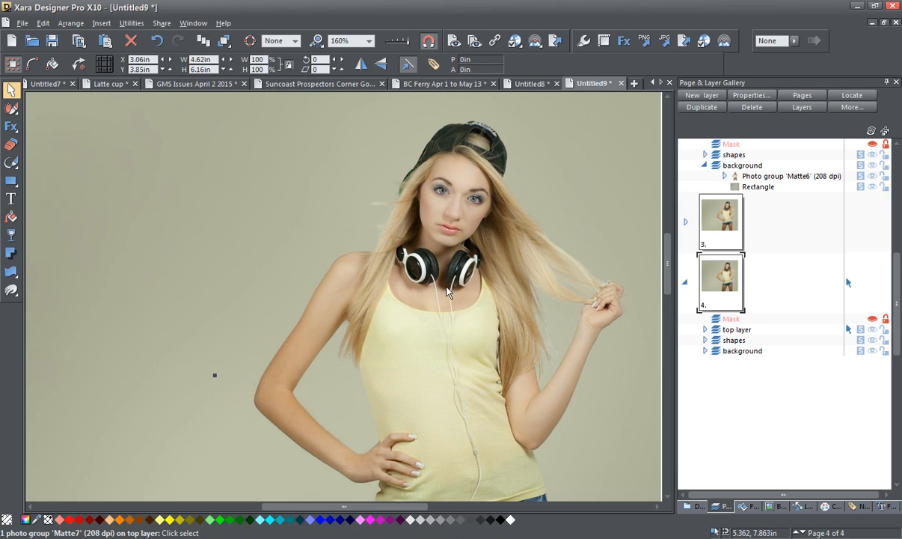
scroll(440, 327, down, 2)
scroll(440, 328, down, 1)
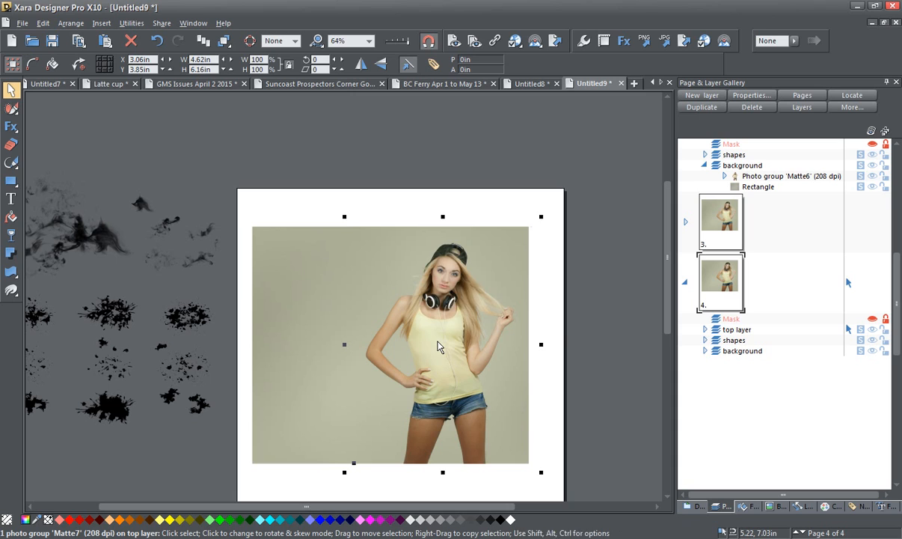
right_click(440, 347)
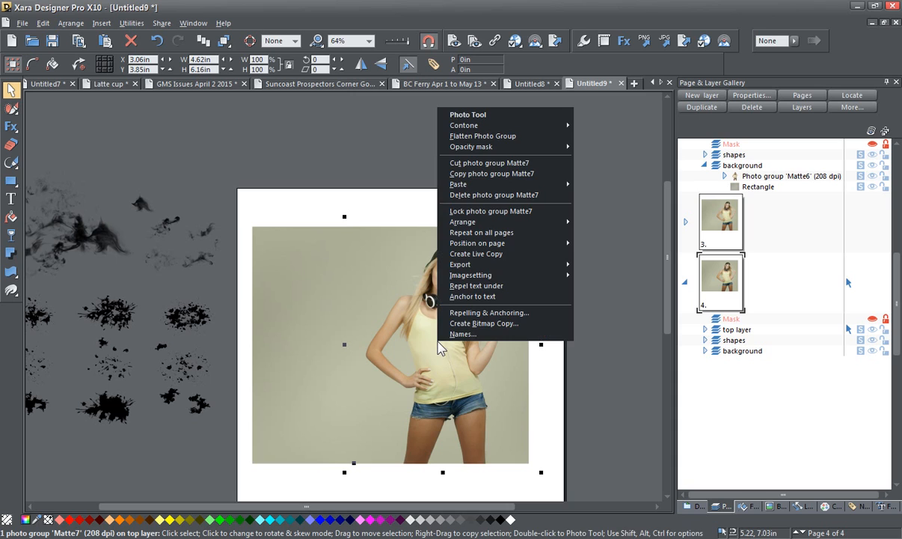
click(490, 327)
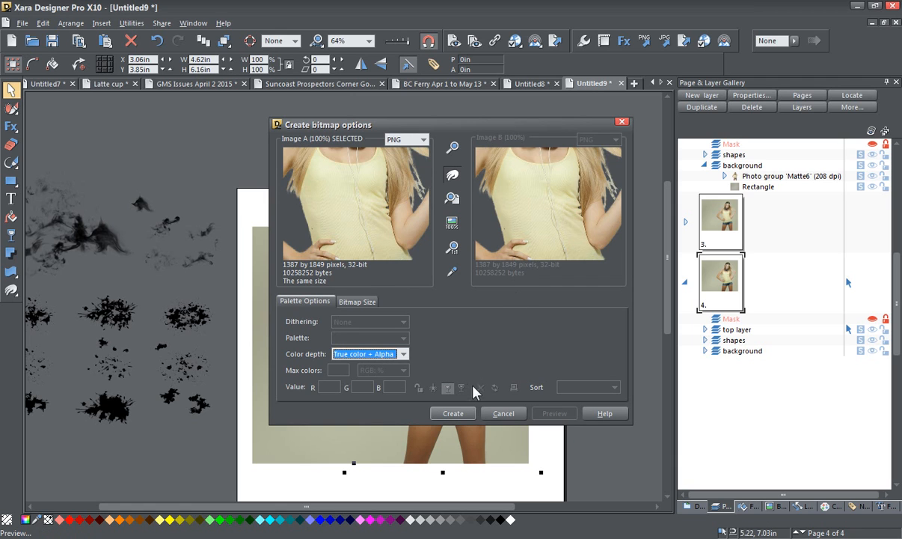
click(453, 415)
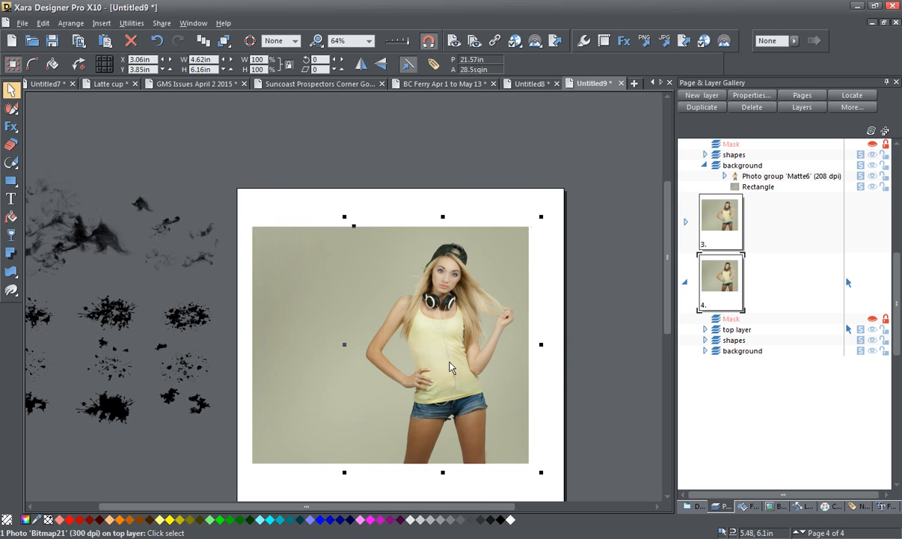
Hide the original cut-out photo group 'Matte7' on page 4's top layer, then clear the selection
click(705, 330)
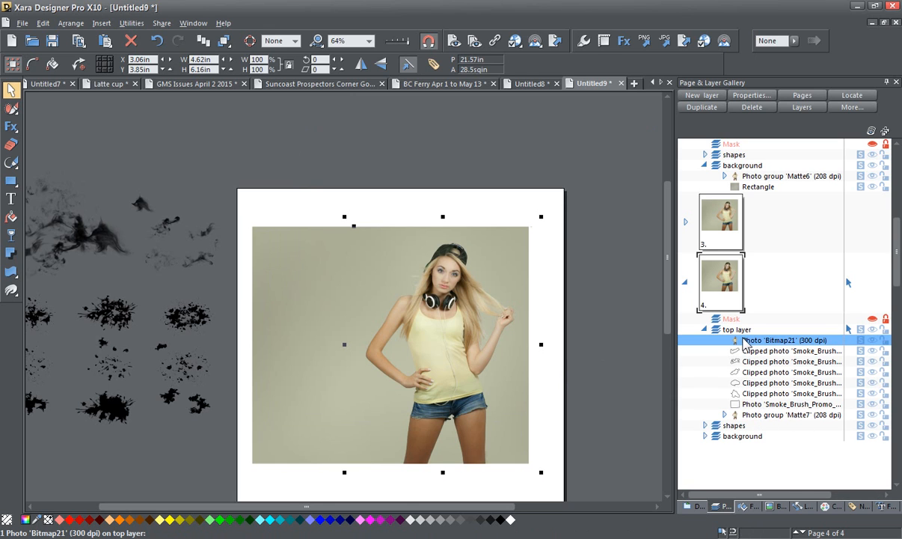
mouse_move(739, 343)
click(873, 415)
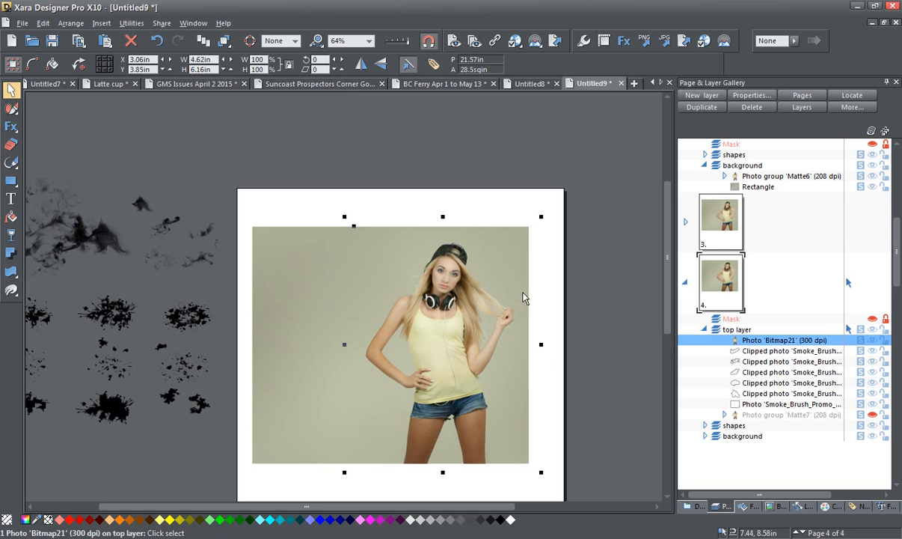
click(605, 329)
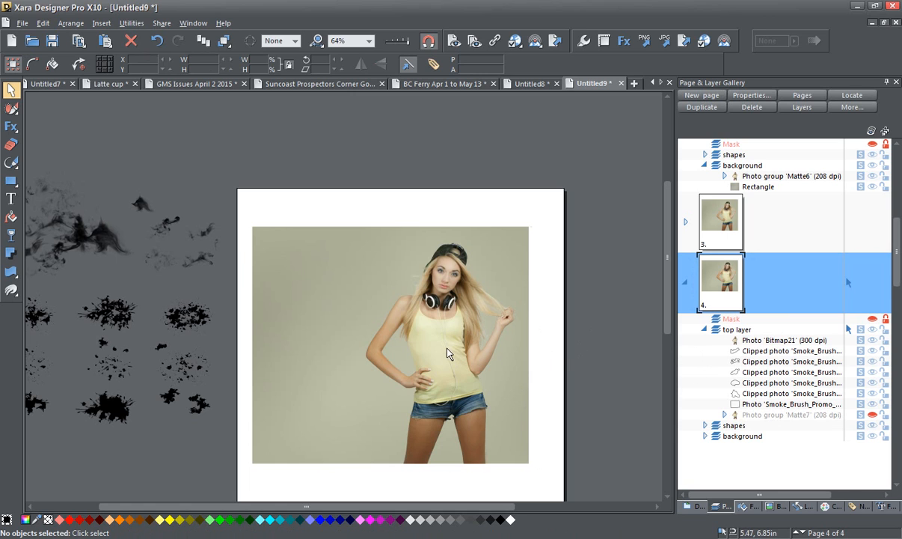
Move the woman's bitmap copy below the smoke photos in the top layer, directly above the hidden photo group
click(761, 341)
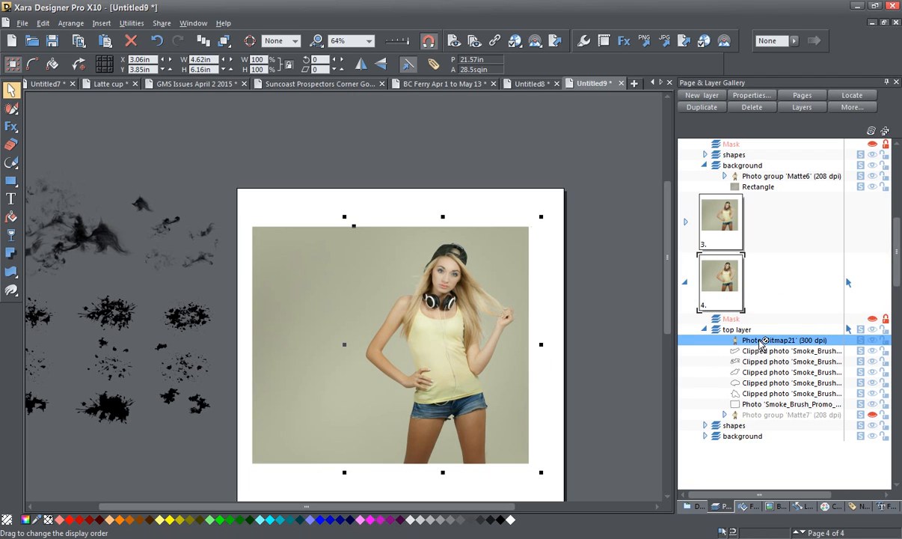
drag(761, 342, 762, 412)
mouse_move(735, 408)
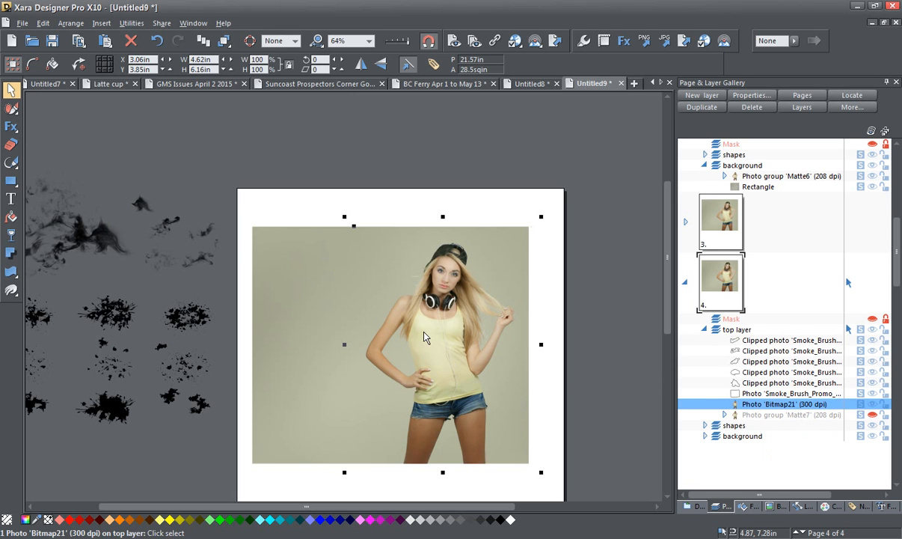
Place a copy of the large black smoke photo on page 4 beside the woman's hip and upper thigh
scroll(433, 331, down, 2)
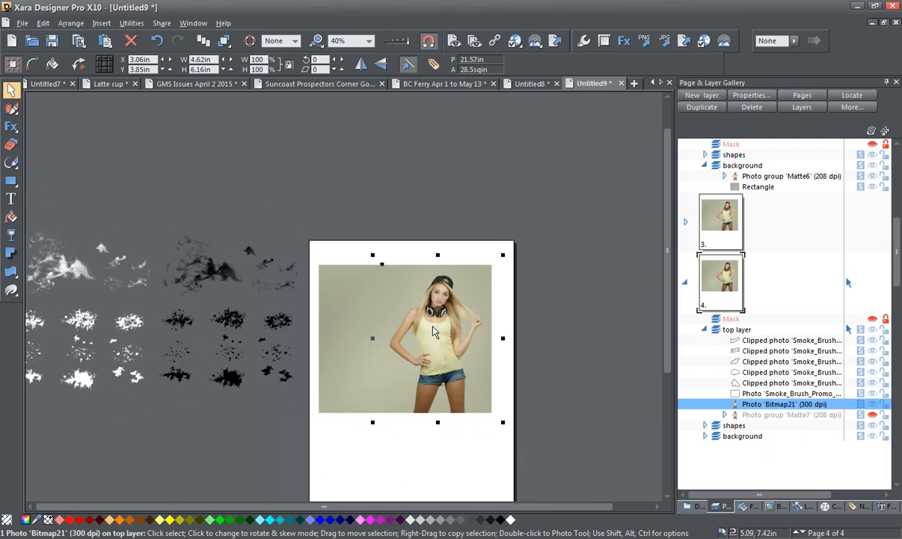
scroll(432, 330, up, 4)
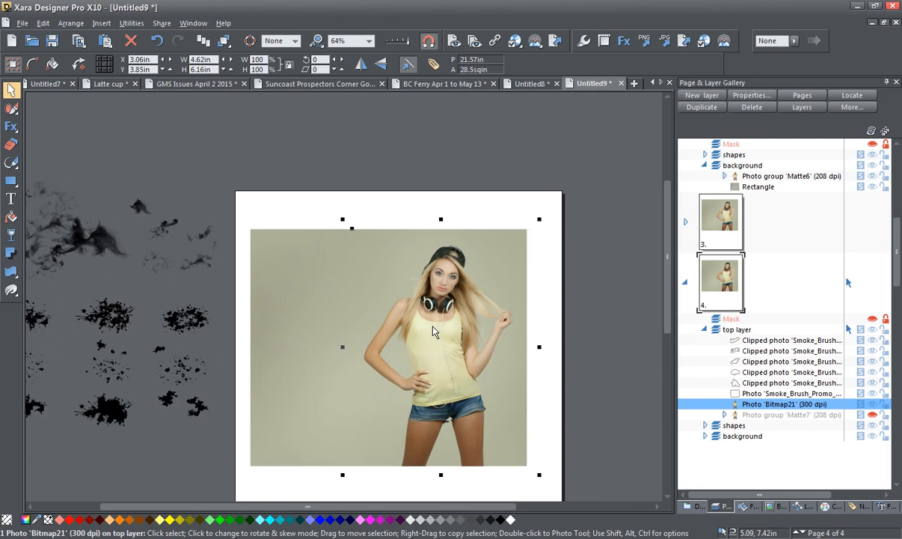
drag(402, 347, 562, 367)
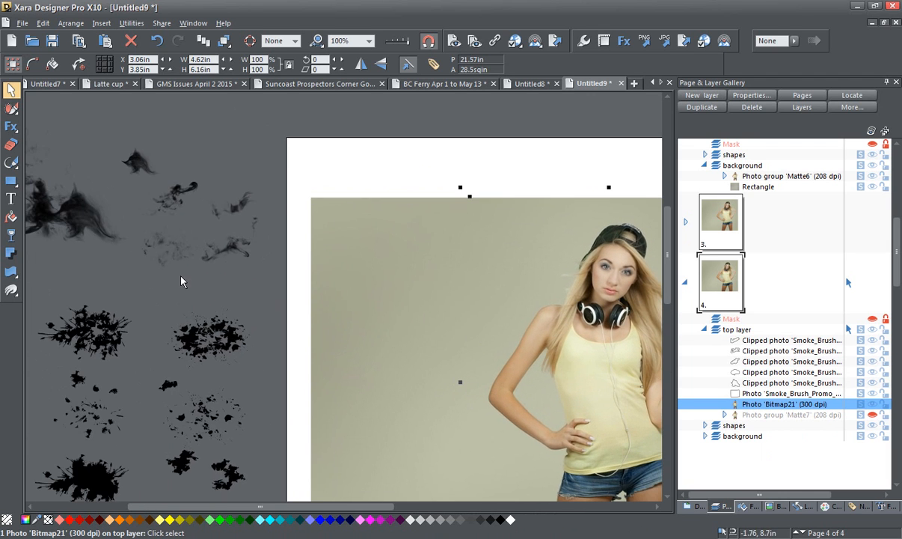
scroll(184, 263, down, 2)
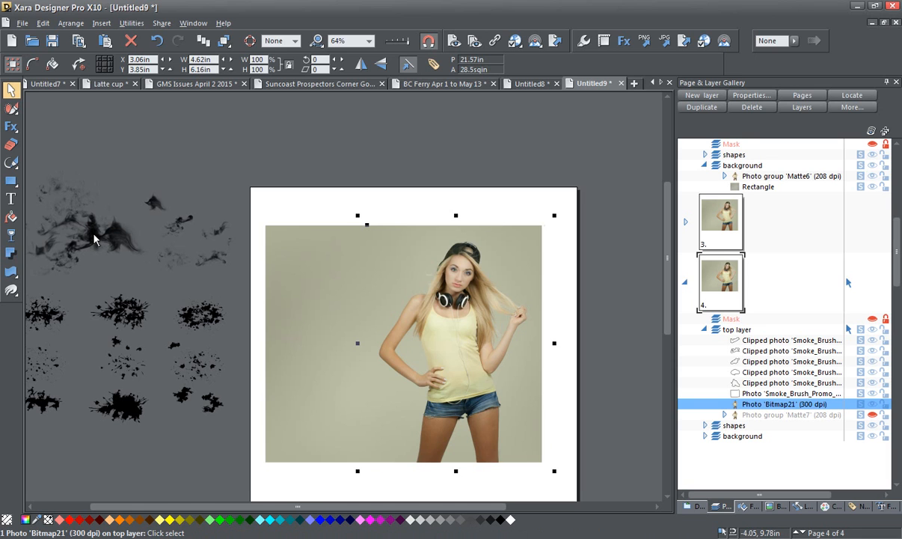
mouse_move(94, 237)
mouse_down()
mouse_move(123, 273)
mouse_move(306, 411)
mouse_move(81, 225)
mouse_move(87, 237)
mouse_up()
drag(115, 272, 400, 420)
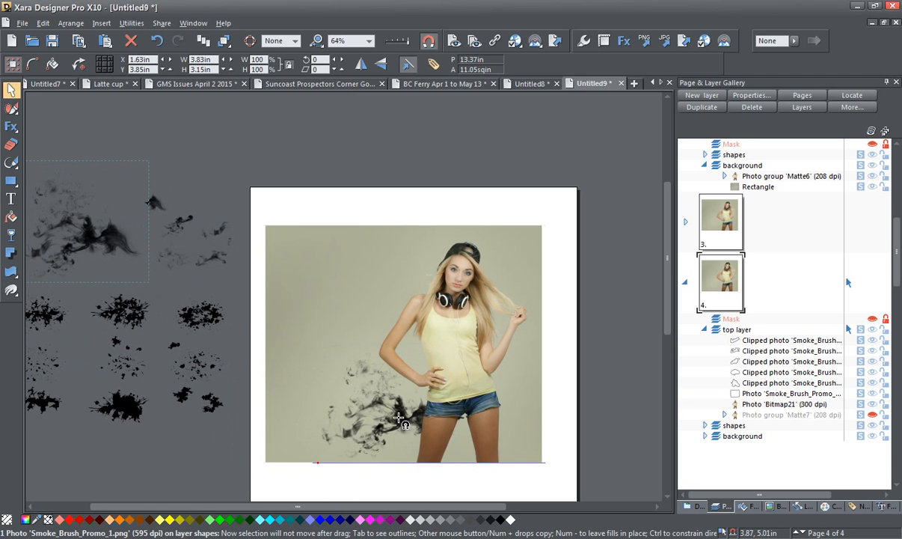
Undo moving the large black smoke brush from the pasteboard onto the photo beside the woman's hip
drag(400, 420, 401, 420)
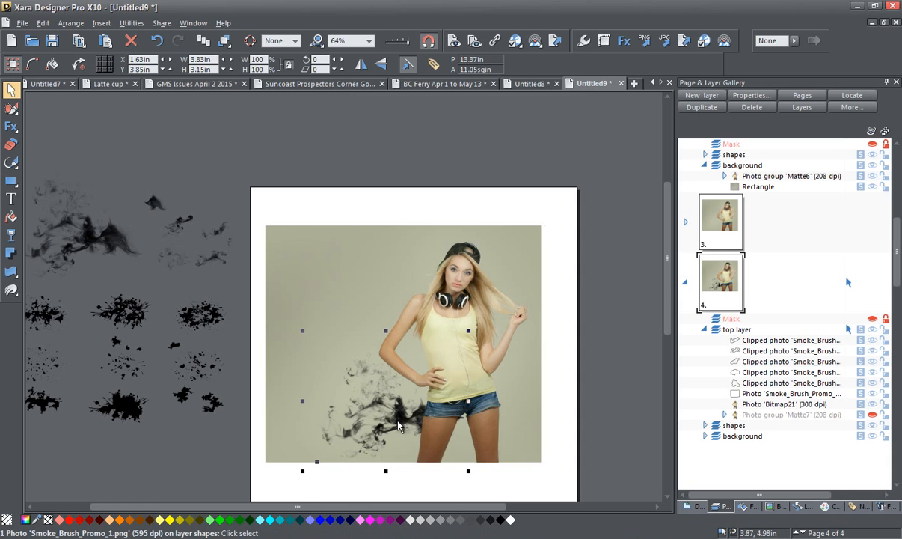
click(156, 41)
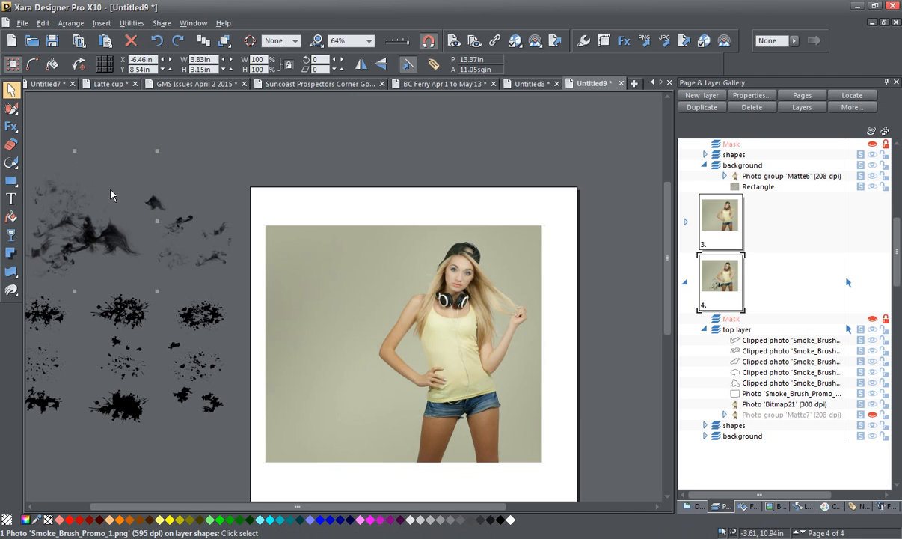
Select all the black smoke brushes on the pasteboard and move them to the layer in front, the top layer
scroll(104, 177, down, 2)
drag(104, 177, 227, 274)
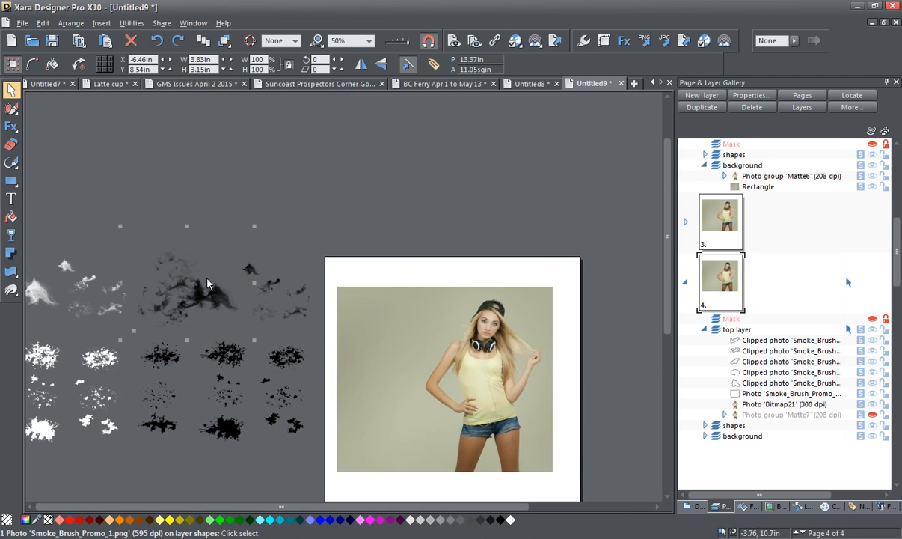
mouse_move(196, 268)
mouse_down()
mouse_move(192, 240)
mouse_move(199, 285)
mouse_up()
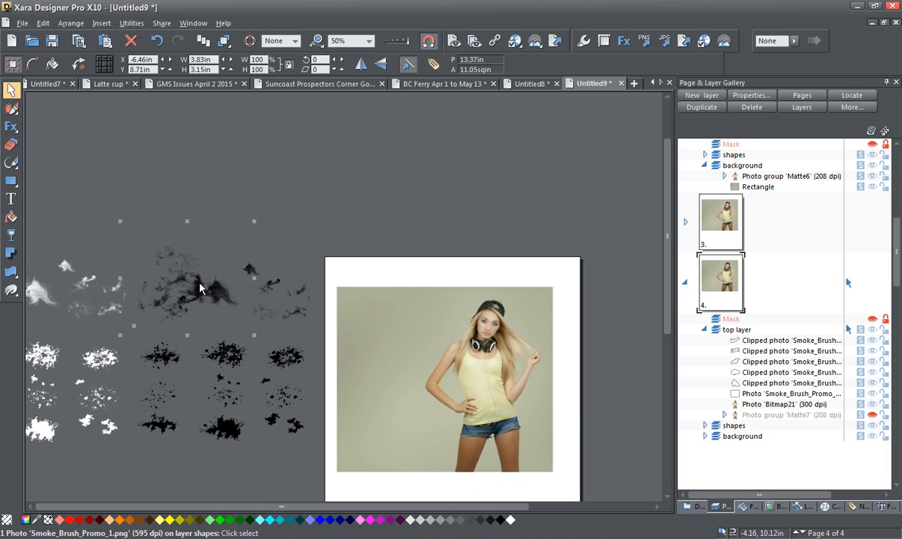
click(775, 394)
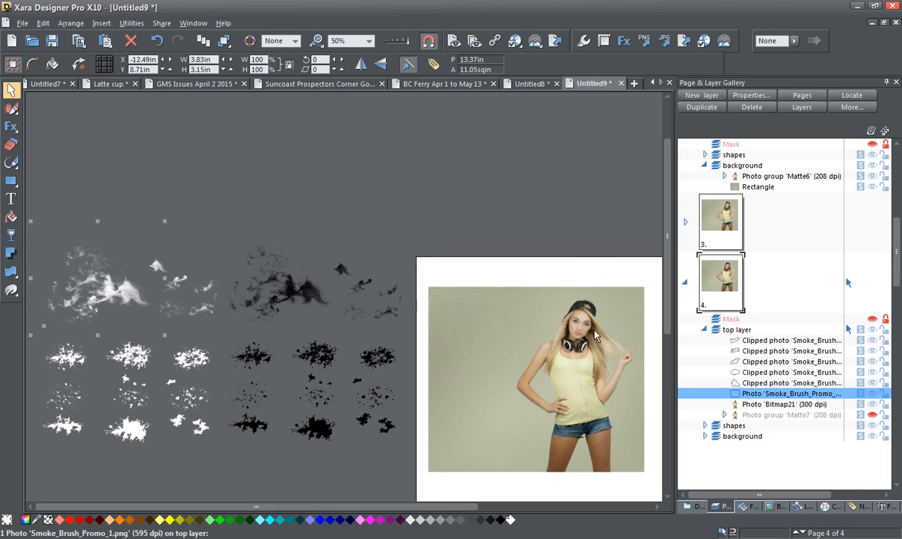
click(196, 213)
mouse_move(215, 222)
mouse_down()
mouse_move(299, 318)
mouse_move(416, 351)
mouse_up()
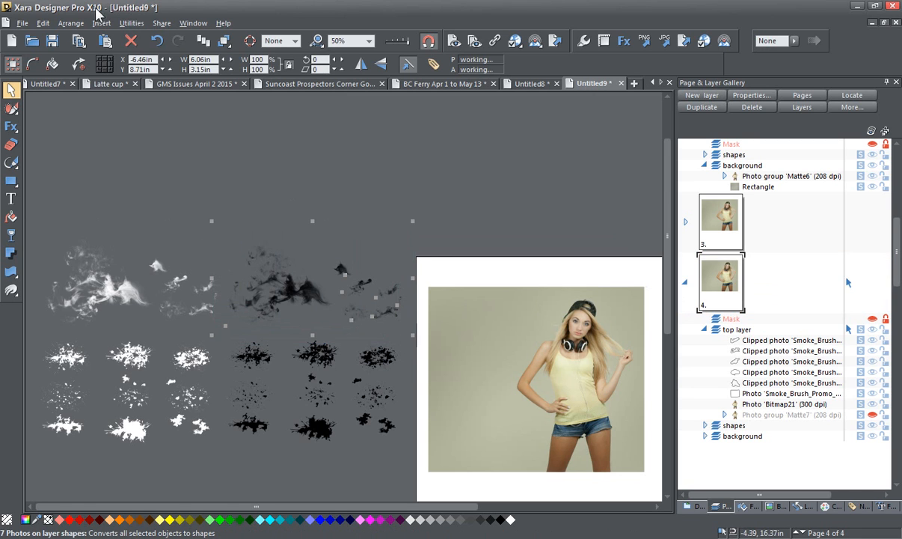
click(71, 23)
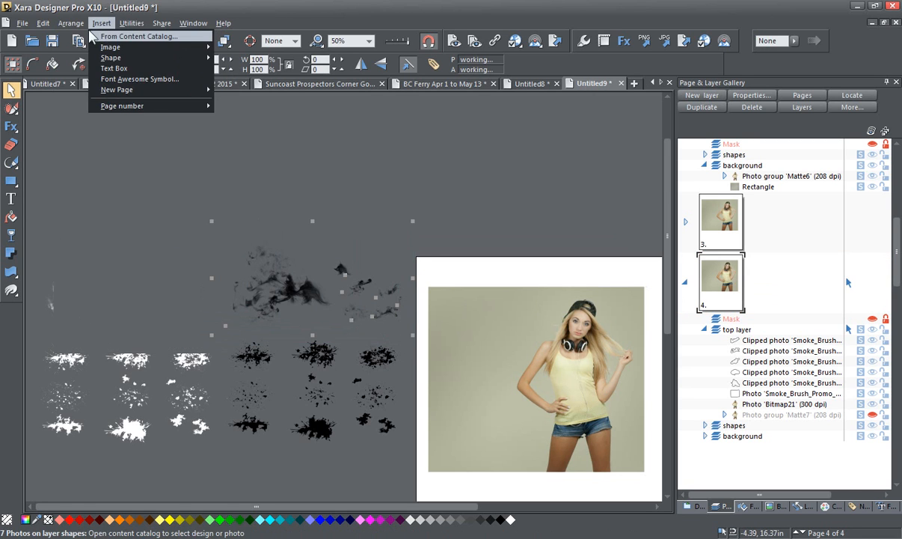
click(77, 36)
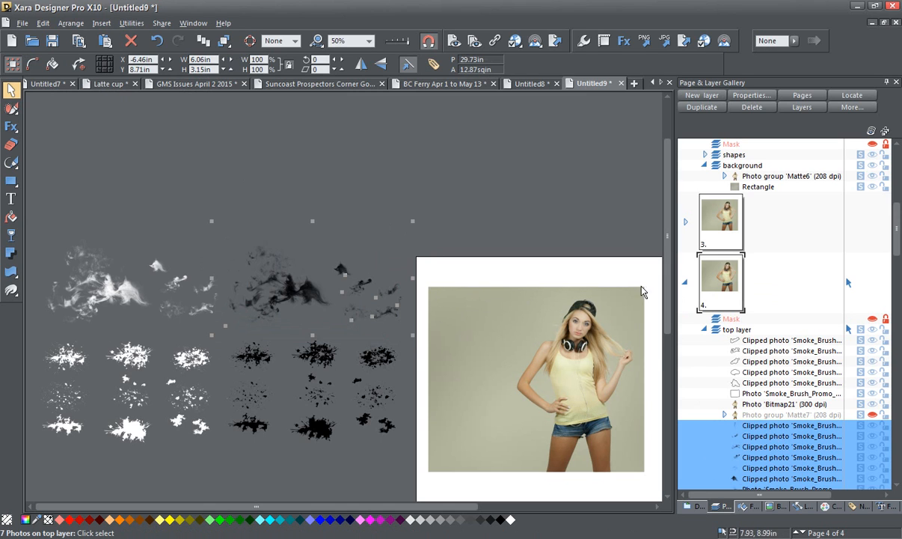
Move the photo 'Bitmap21' from page 4's top layer into its shapes layer
click(618, 230)
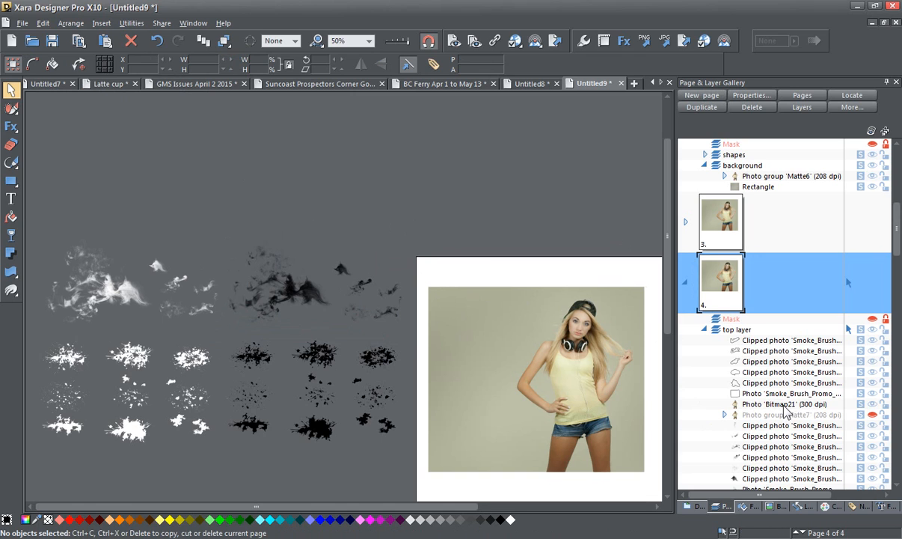
scroll(782, 408, down, 1)
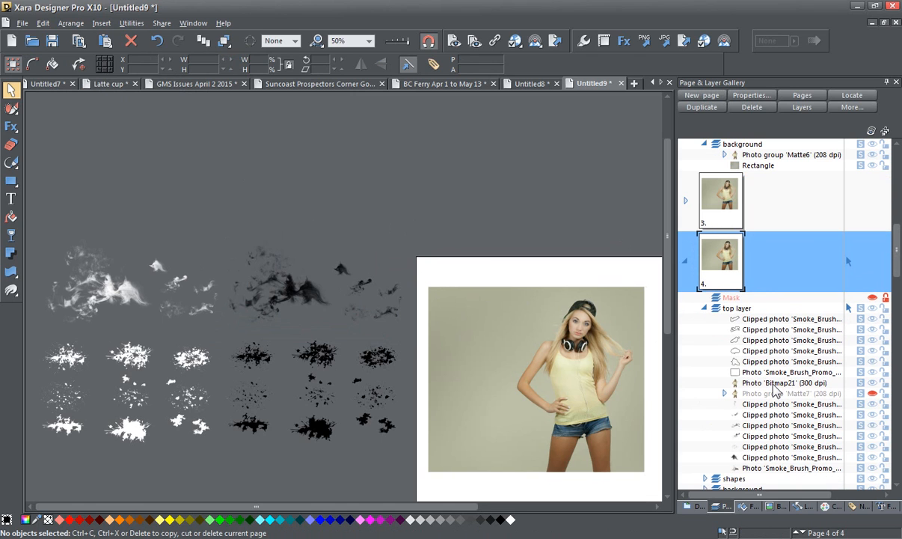
click(776, 384)
drag(776, 384, 717, 446)
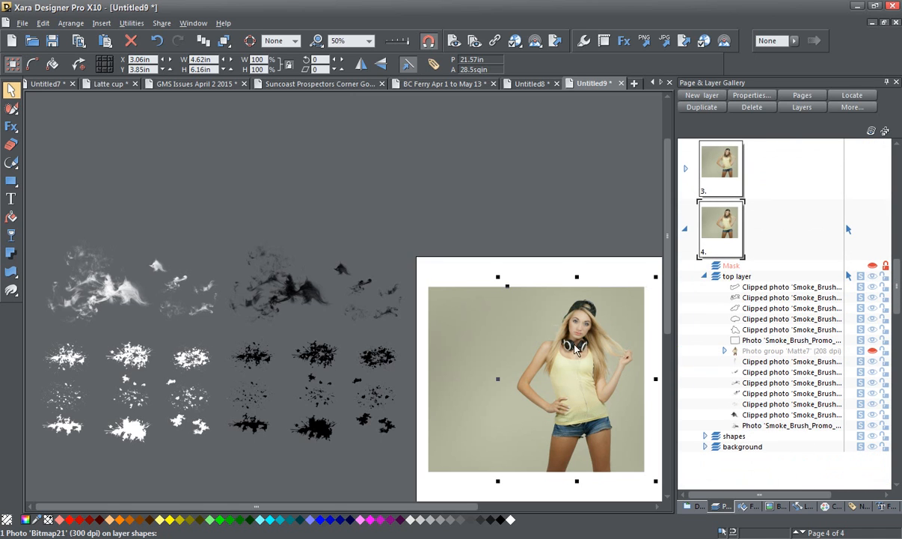
Select all the white smoke brushes on the pasteboard and move them to the layer behind
click(107, 296)
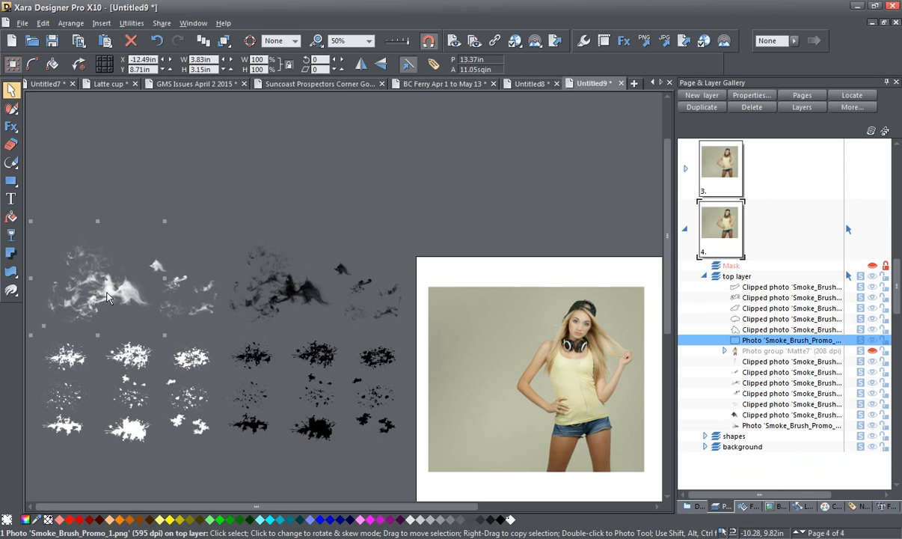
scroll(107, 297, down, 1)
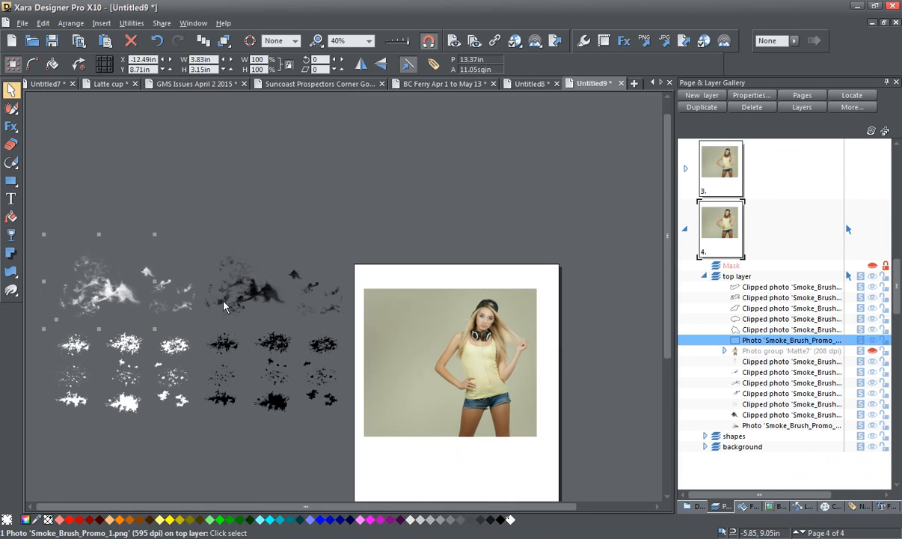
click(205, 251)
mouse_move(42, 228)
mouse_down()
mouse_move(67, 318)
mouse_move(205, 327)
mouse_up()
click(78, 28)
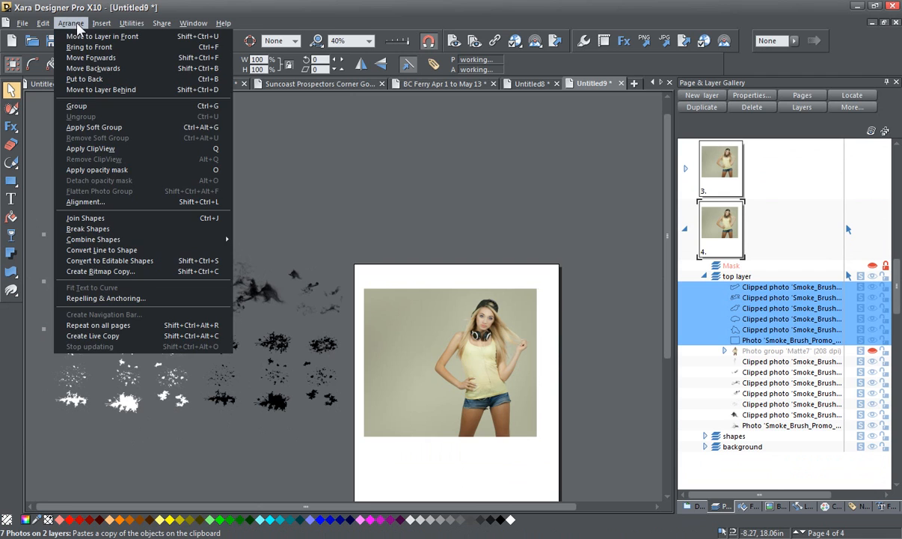
click(105, 86)
click(315, 185)
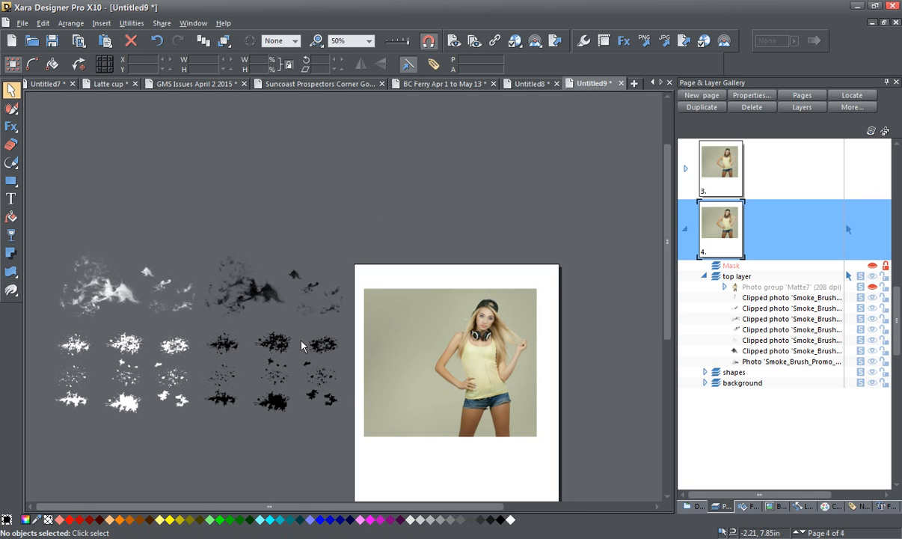
Place two copies of the large black smoke brush at the woman's hip and the photo's lower edge, rotating the upper copy to overlap her hip
scroll(302, 345, up, 2)
scroll(302, 345, down, 1)
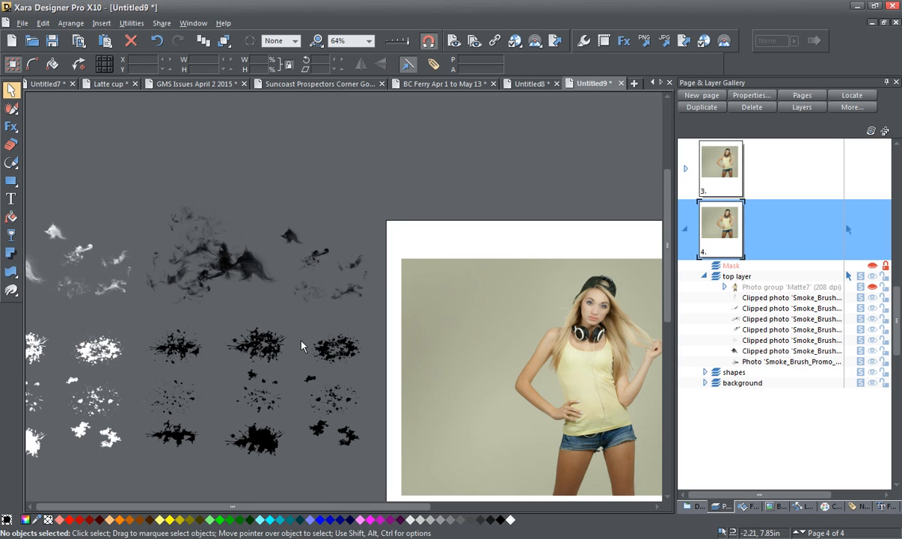
mouse_move(220, 270)
mouse_down()
mouse_move(460, 389)
mouse_move(449, 393)
mouse_move(260, 286)
mouse_move(204, 243)
mouse_move(432, 396)
mouse_move(464, 404)
mouse_move(529, 496)
mouse_move(449, 490)
mouse_move(470, 486)
mouse_move(449, 405)
mouse_up()
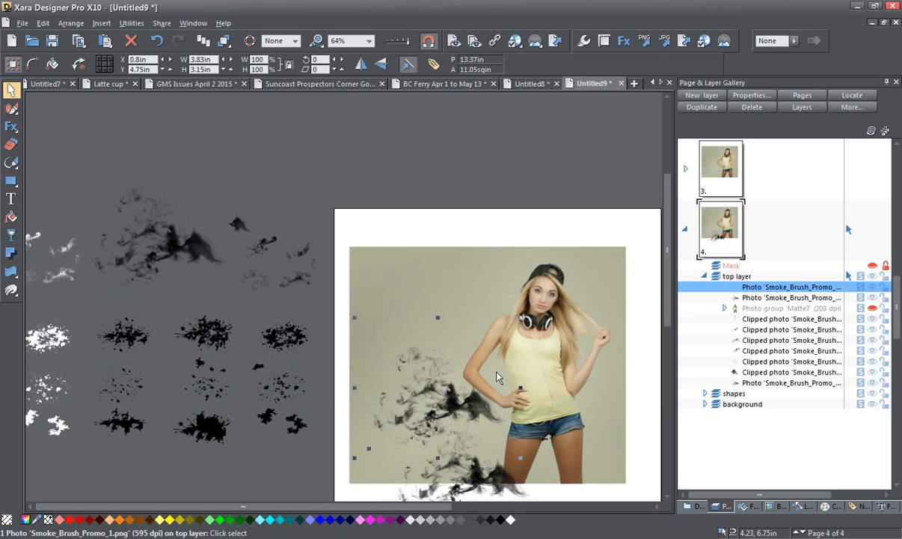
mouse_move(511, 323)
mouse_down()
mouse_move(479, 296)
mouse_move(374, 327)
mouse_up()
drag(338, 288, 396, 372)
drag(452, 422, 490, 429)
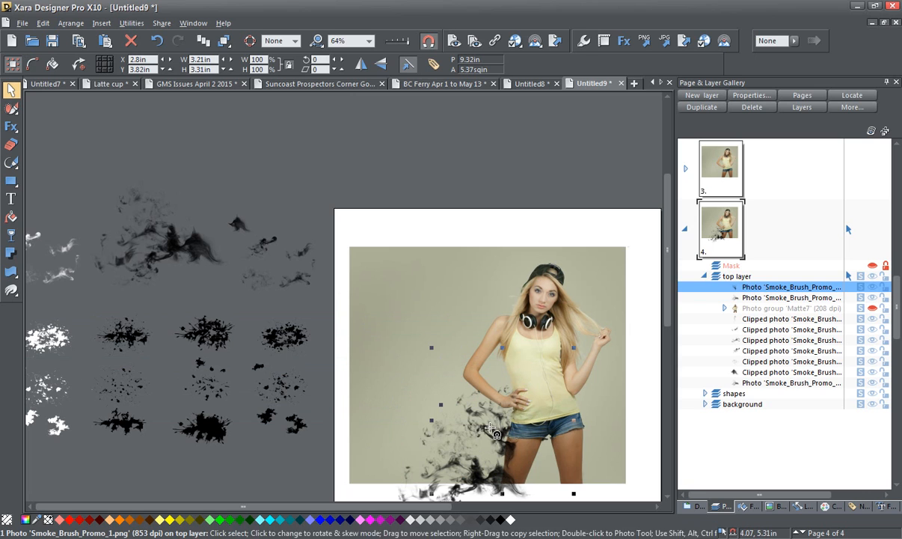
Copy a small curled smoke brush onto the photo, enlarge and rotate it, and position it along the woman's hip at about 0.86 × 1.87 in
drag(262, 253, 478, 371)
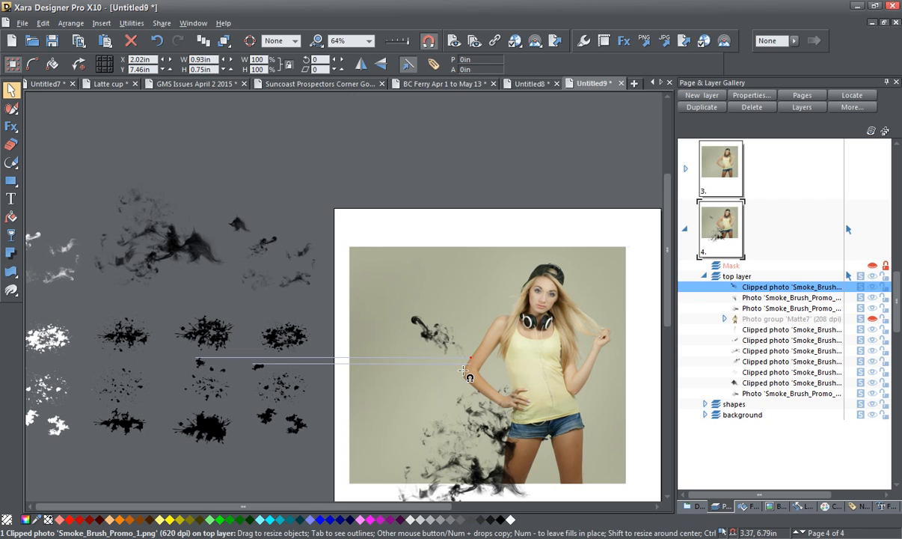
drag(437, 340, 494, 460)
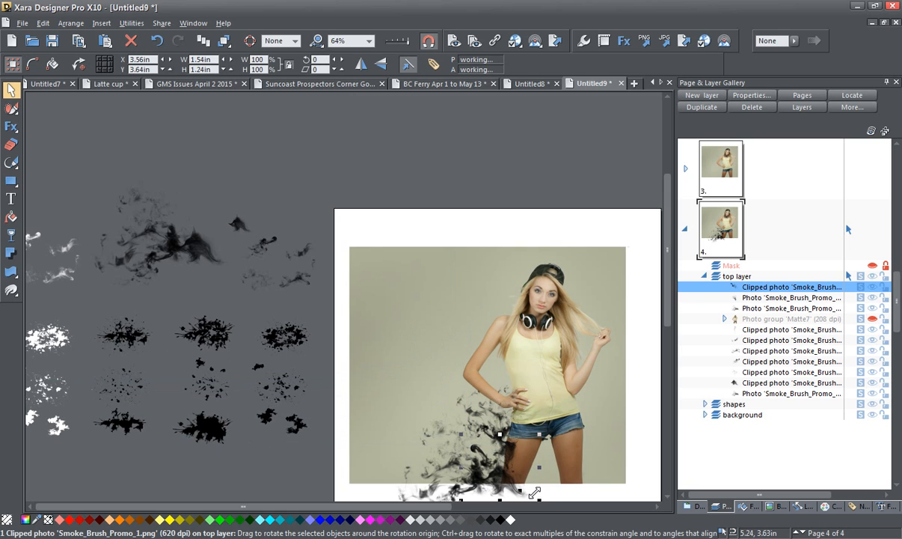
drag(525, 496, 511, 425)
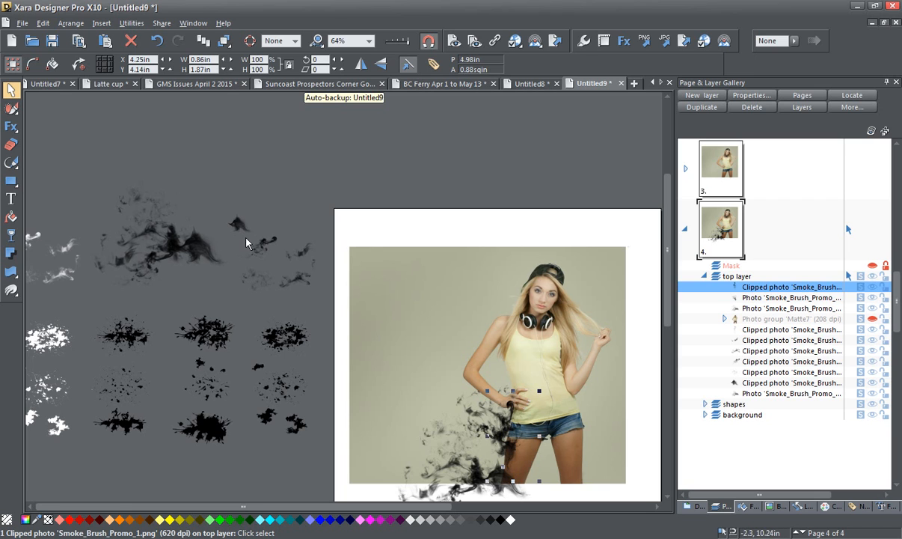
Place a reduced copy of the large black smoke brush on the woman's bent arm and duplicate it for the upper arm and elbow
drag(178, 251, 448, 303)
mouse_move(354, 214)
mouse_down()
mouse_move(452, 300)
mouse_move(463, 330)
mouse_move(437, 329)
mouse_move(456, 323)
mouse_move(479, 367)
mouse_move(466, 373)
mouse_move(486, 389)
mouse_move(484, 377)
mouse_move(475, 386)
mouse_move(484, 398)
mouse_up()
click(487, 333)
key(ctrl+k)
Copy two small smoke wisps onto the empty background beside the woman and place the small solid smoke puff around her hand
drag(298, 286, 402, 358)
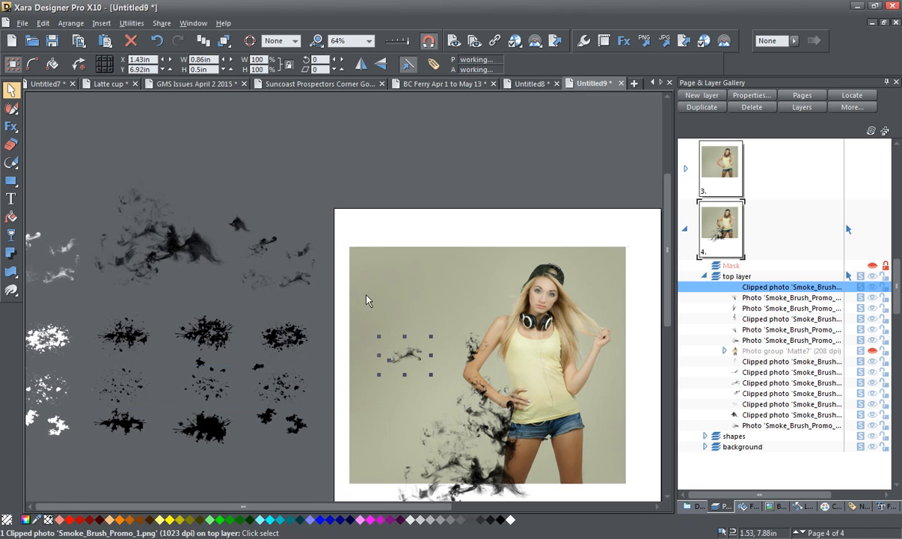
drag(304, 259, 404, 301)
mouse_move(235, 228)
mouse_down()
mouse_move(461, 401)
mouse_move(500, 415)
mouse_move(492, 406)
mouse_up()
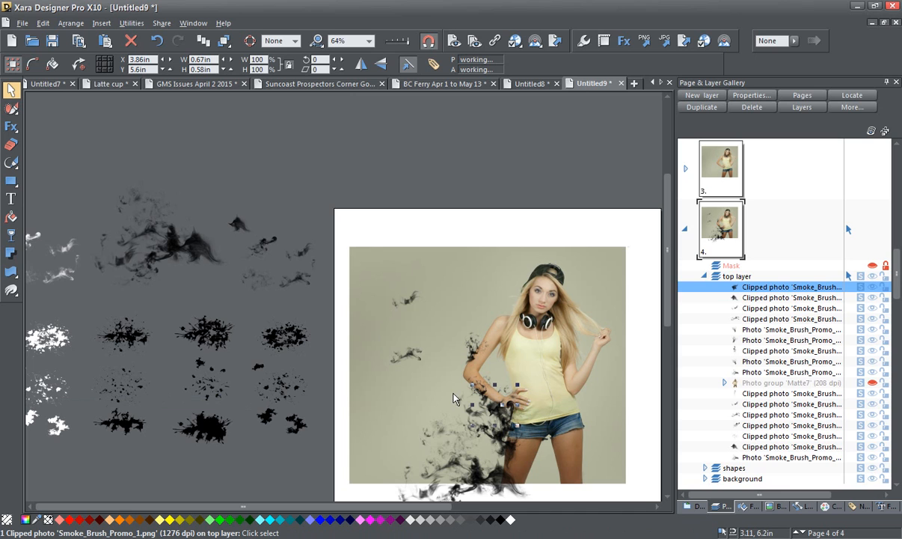
Duplicate the small smoke wisps from the background along the woman's elbow, forearm and shoulder, rotating some copies to follow the arm
mouse_move(405, 304)
mouse_down()
mouse_move(423, 377)
mouse_move(441, 370)
mouse_move(459, 383)
mouse_move(441, 380)
mouse_up()
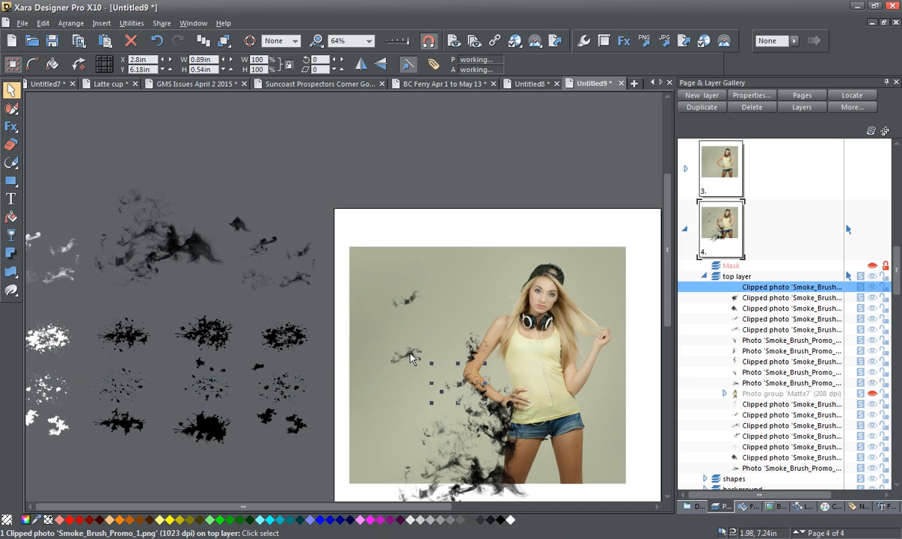
drag(410, 307, 486, 334)
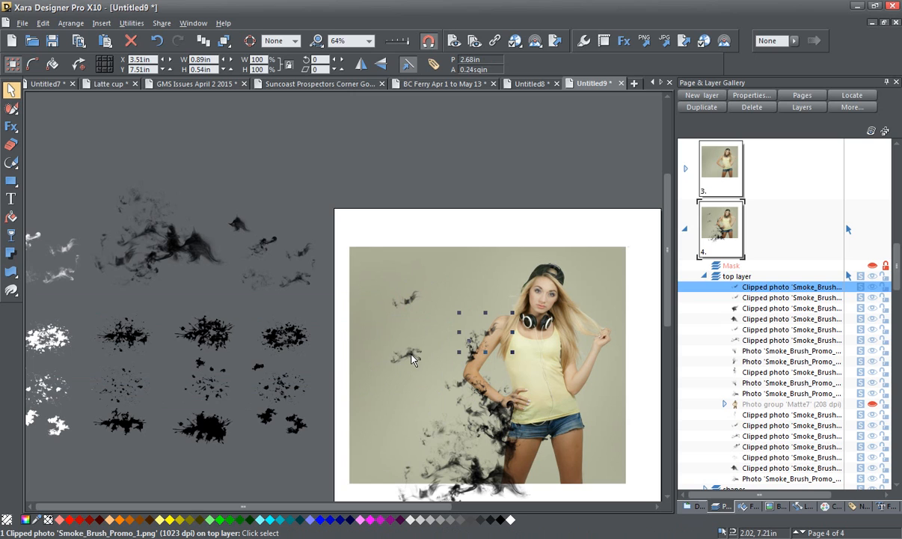
drag(410, 355, 372, 361)
click(415, 377)
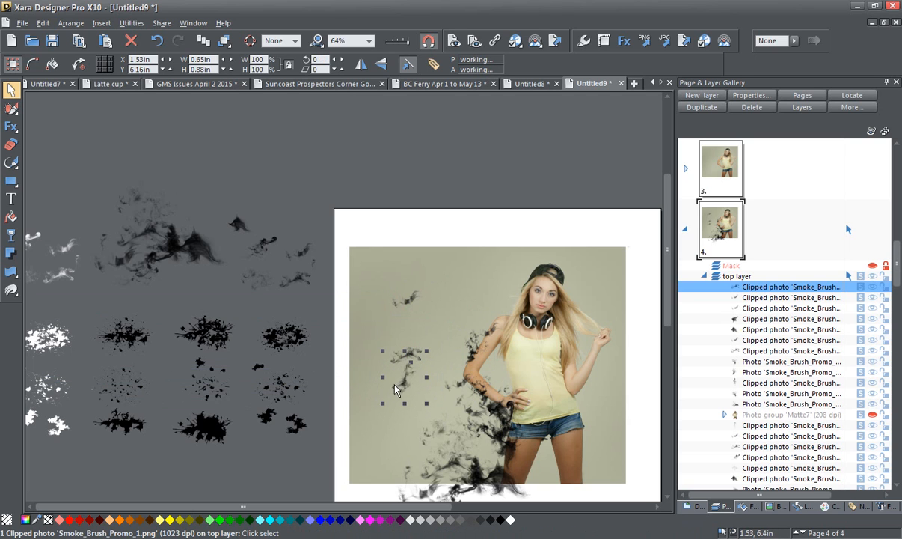
drag(421, 386, 458, 374)
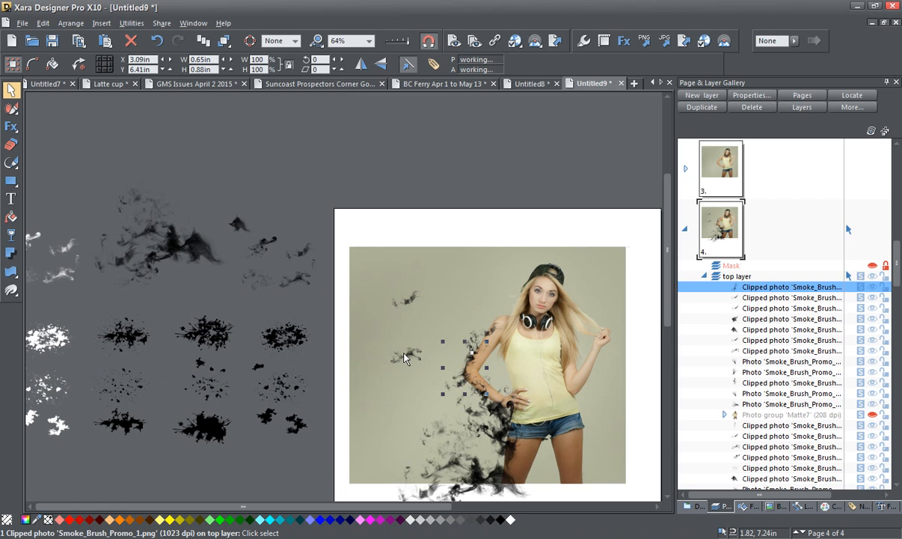
drag(409, 303, 467, 375)
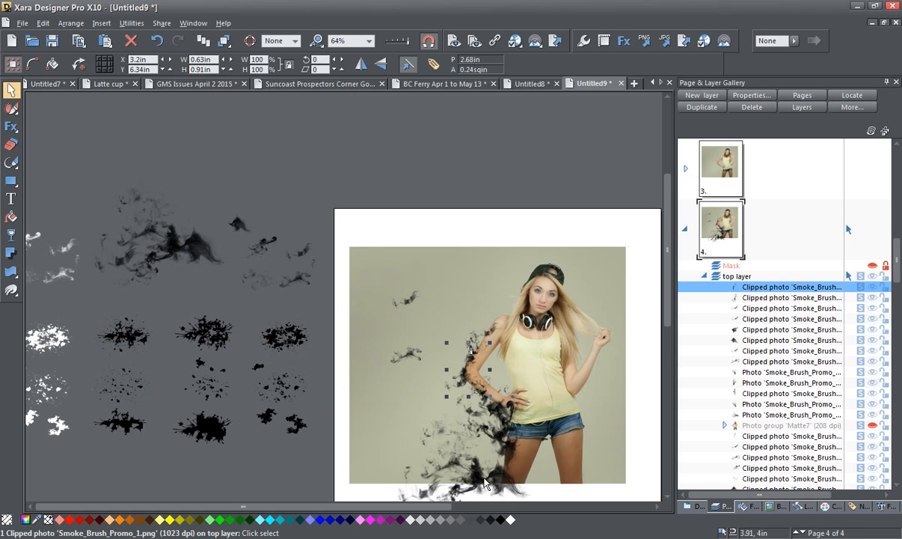
Copy the large smoke brush from the photo's lower edge, flip it horizontally, rotate it, and position it above the woman's cap
drag(490, 482, 442, 268)
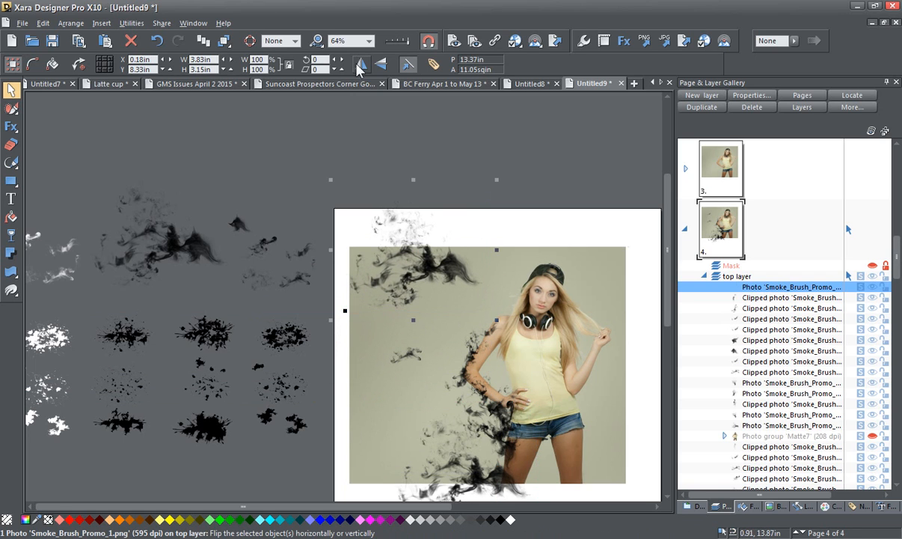
click(360, 65)
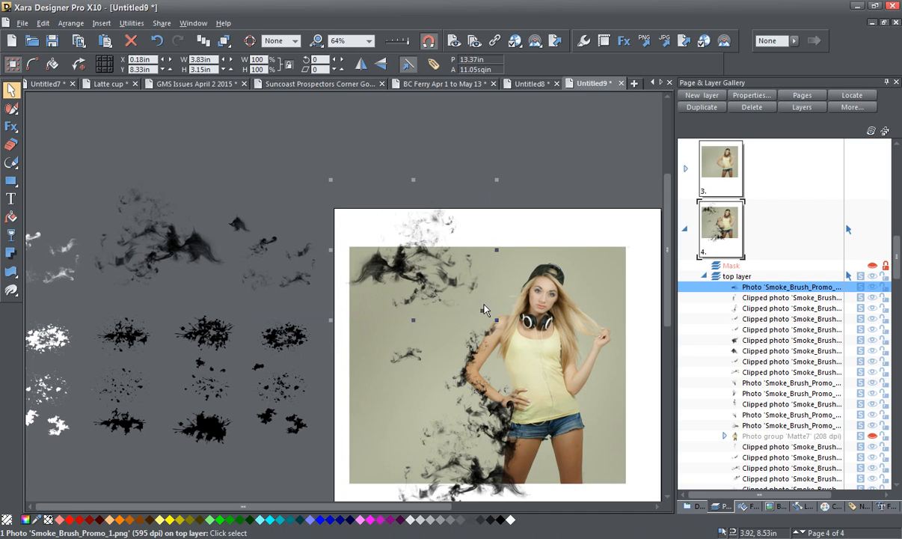
drag(467, 323, 458, 235)
click(572, 161)
drag(575, 150, 558, 212)
drag(459, 217, 489, 213)
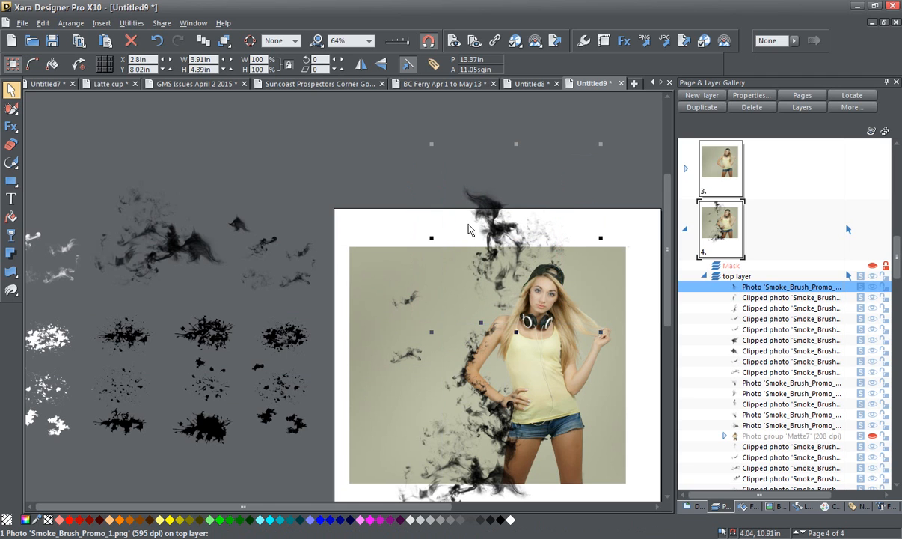
Place copies of the small smoke wisps around the woman's face, hair and shoulder to fill the edge of her head
drag(258, 285, 543, 280)
mouse_move(542, 274)
mouse_down()
mouse_move(523, 275)
mouse_move(517, 299)
mouse_move(492, 292)
mouse_up()
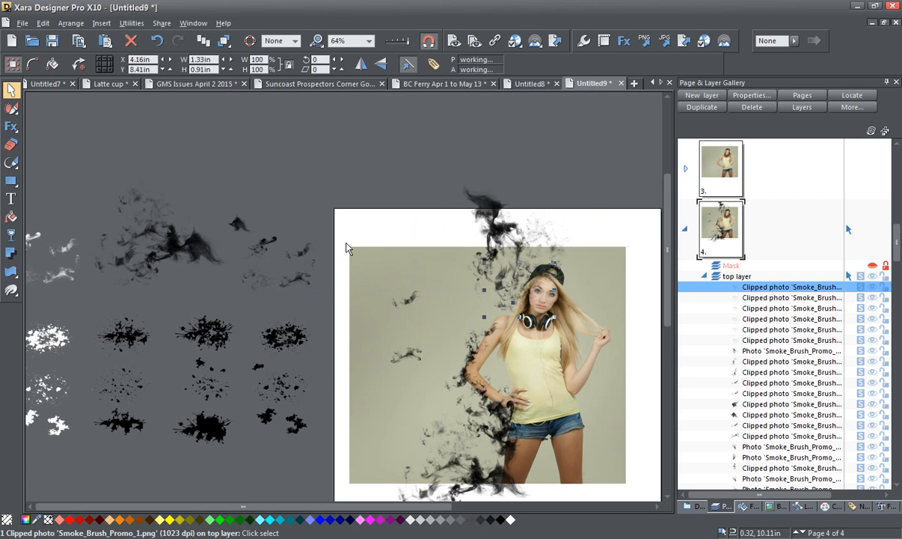
mouse_move(264, 251)
mouse_down()
mouse_move(460, 286)
mouse_move(475, 308)
mouse_move(476, 279)
mouse_move(452, 264)
mouse_move(479, 298)
mouse_move(505, 308)
mouse_move(531, 282)
mouse_move(509, 300)
mouse_up()
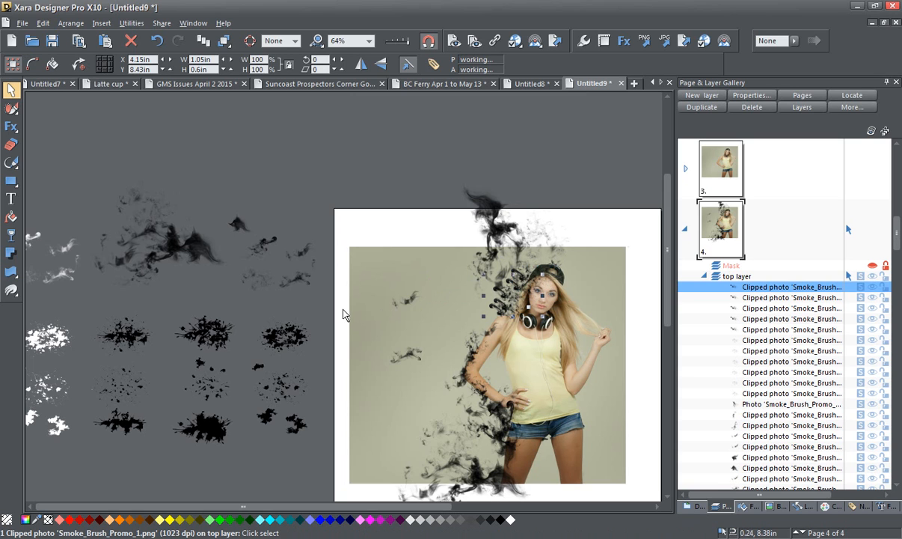
Shrink the large smoke brush above the head to fit over the cap and face, and move a small wisp onto the background beside the cap
click(479, 199)
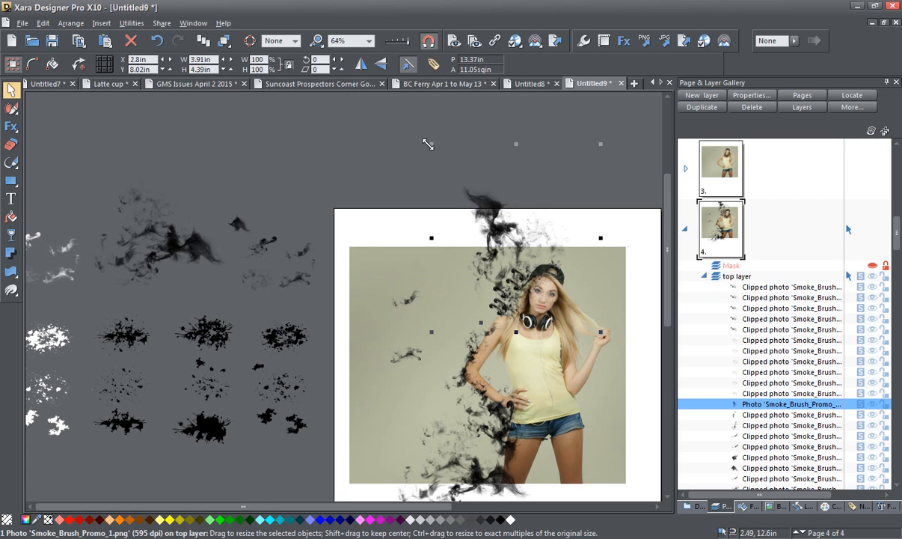
drag(427, 143, 511, 233)
drag(541, 275, 490, 257)
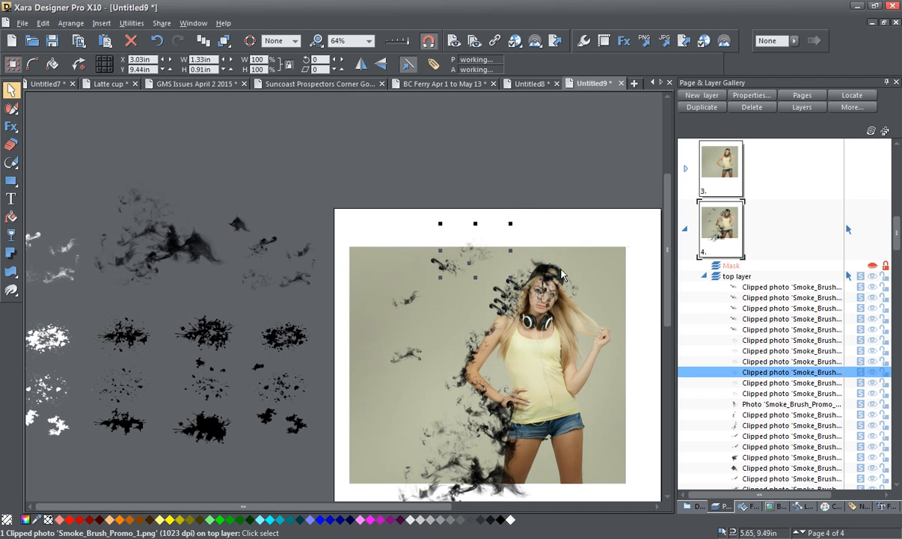
Move the large smoke brush off the woman's face to the outer edge of the cap, and place a copy beside her shoulder
drag(573, 288, 536, 241)
drag(567, 283, 469, 297)
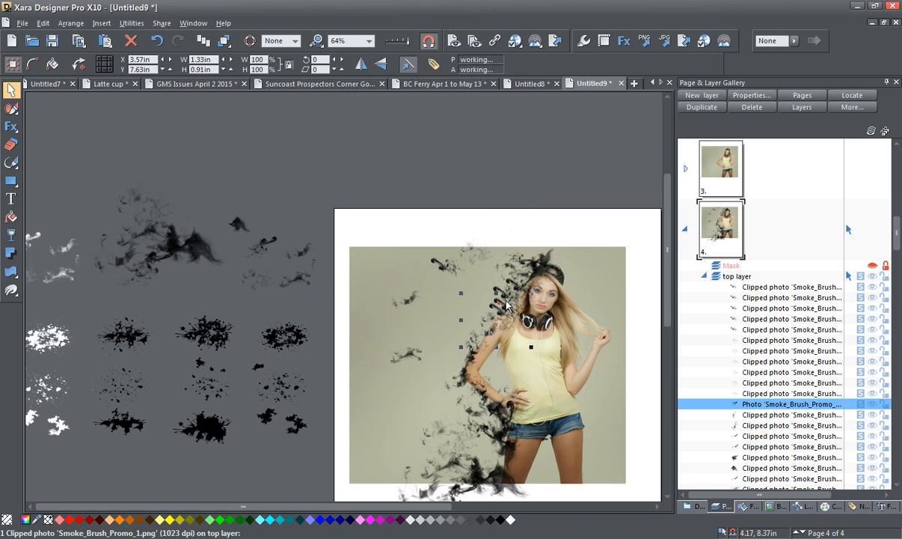
click(551, 258)
drag(551, 259, 502, 311)
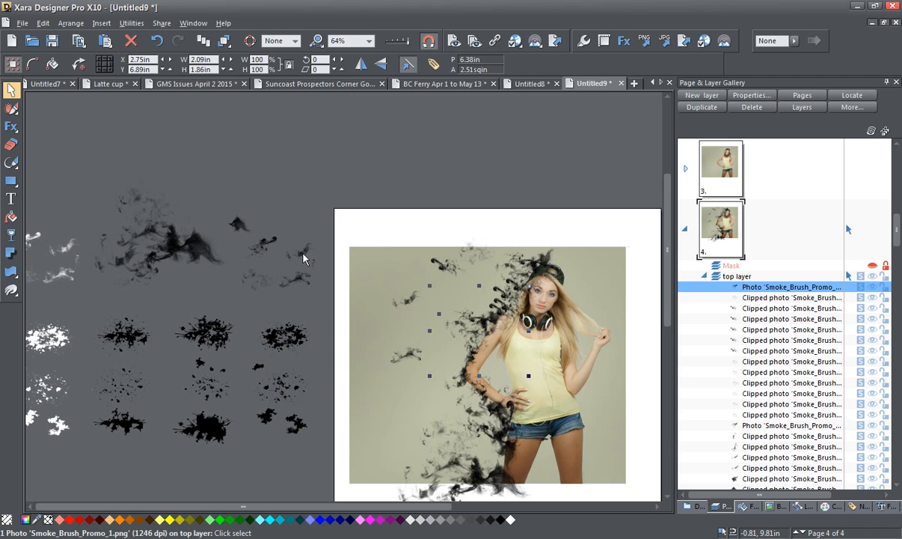
Copy a small smoke wisp from the pasteboard to the woman's elbow, flip it vertically, and add more copies along her arm
drag(303, 258, 471, 362)
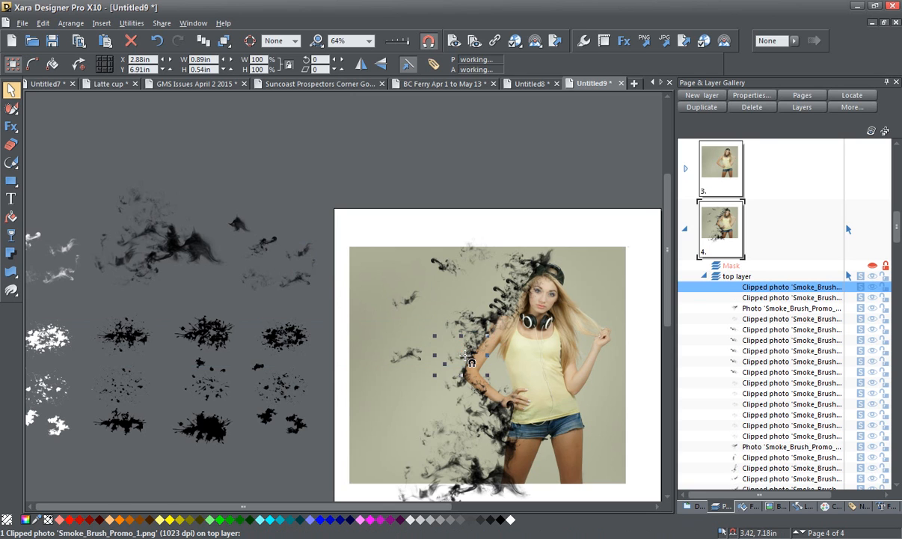
click(382, 65)
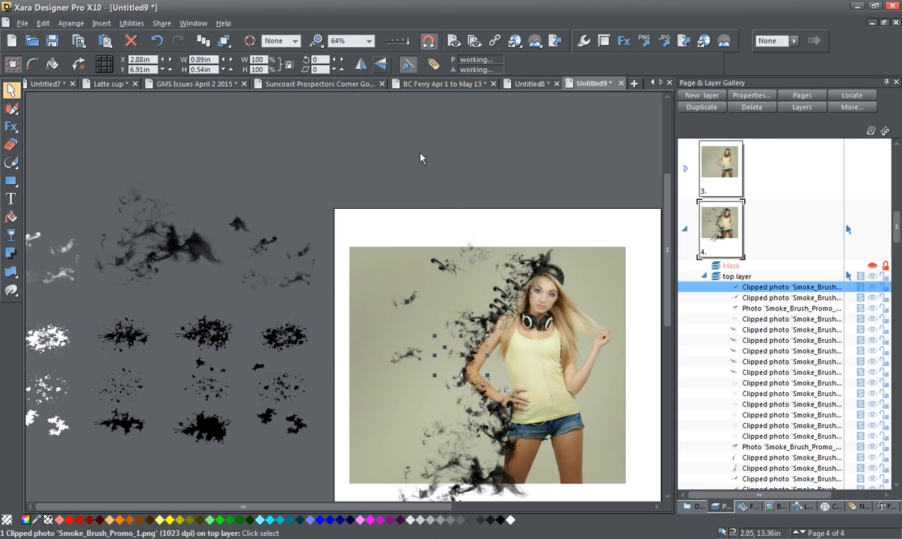
mouse_move(458, 357)
mouse_down()
mouse_move(466, 359)
mouse_move(458, 365)
mouse_move(486, 373)
mouse_move(479, 355)
mouse_move(441, 340)
mouse_move(441, 350)
mouse_move(464, 359)
mouse_up()
click(470, 368)
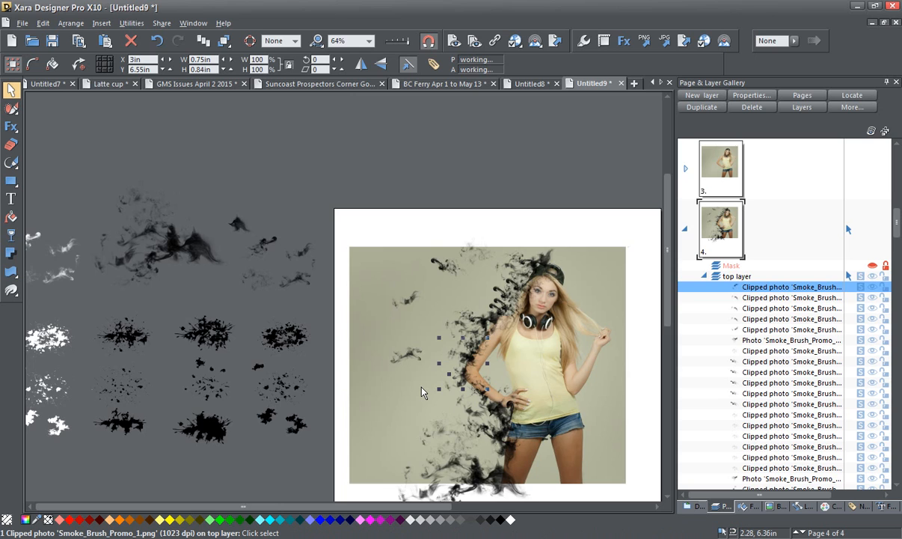
Move the stray smoke wisps from the photo's empty background onto the pasteboard above the page and deselect them
scroll(423, 393, down, 2)
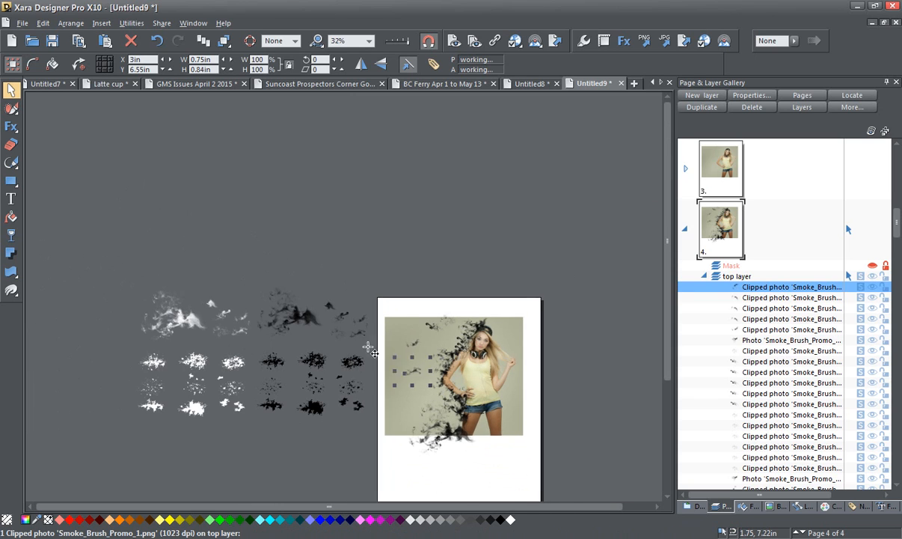
click(364, 287)
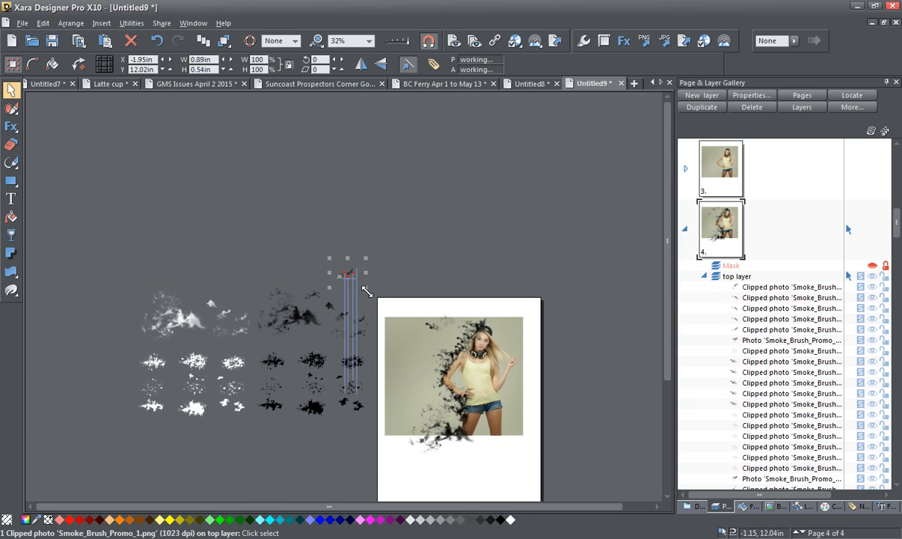
drag(348, 273, 372, 271)
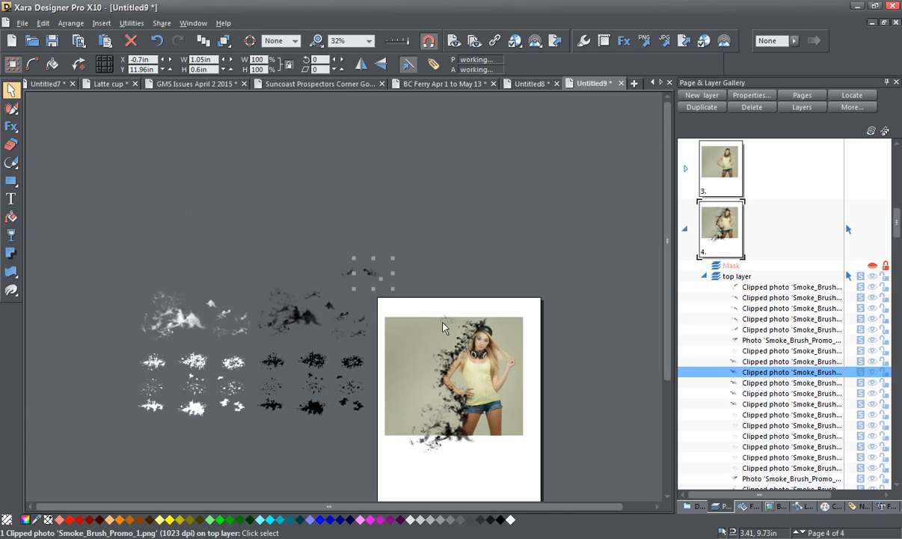
click(410, 258)
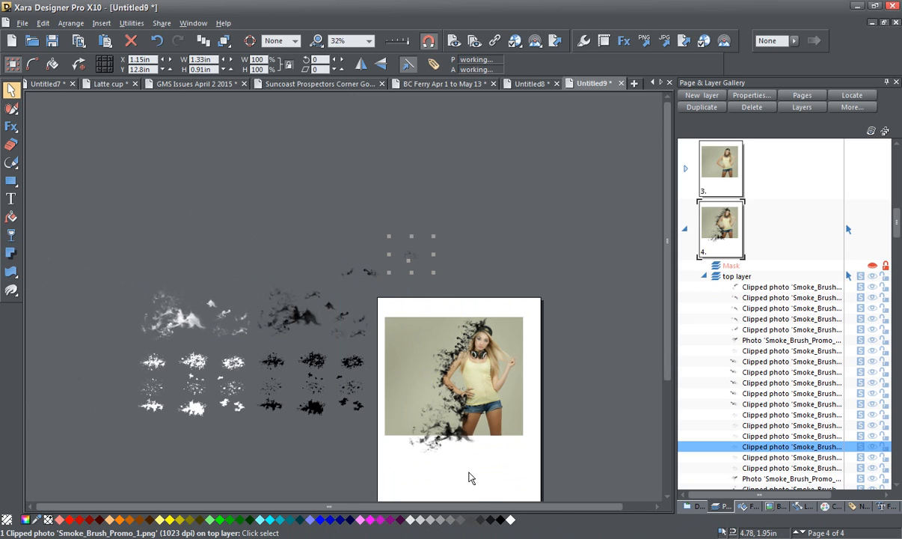
key(Escape)
scroll(469, 478, up, 2)
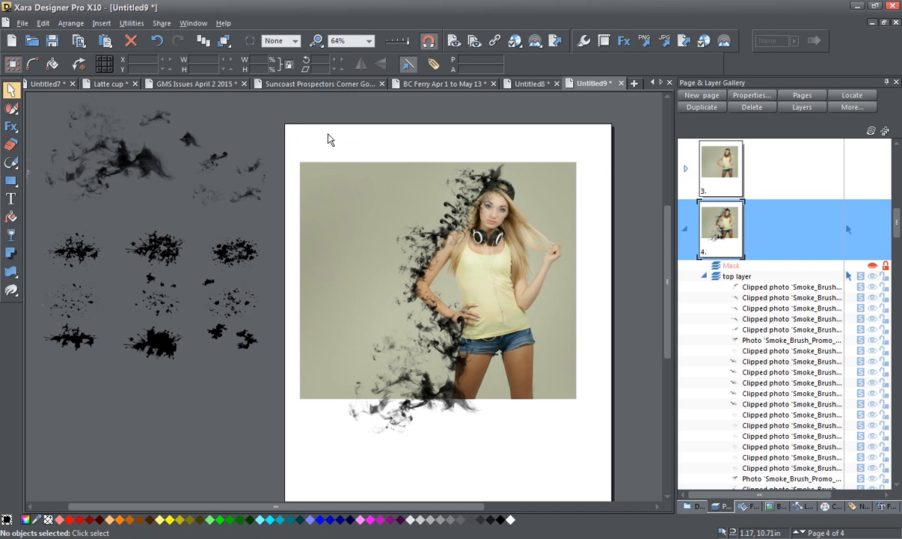
drag(304, 130, 514, 499)
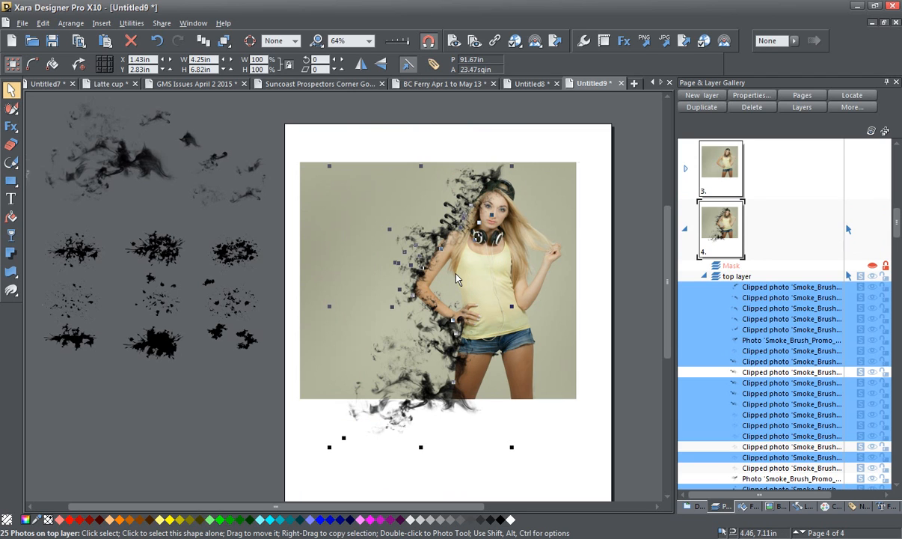
key(Delete)
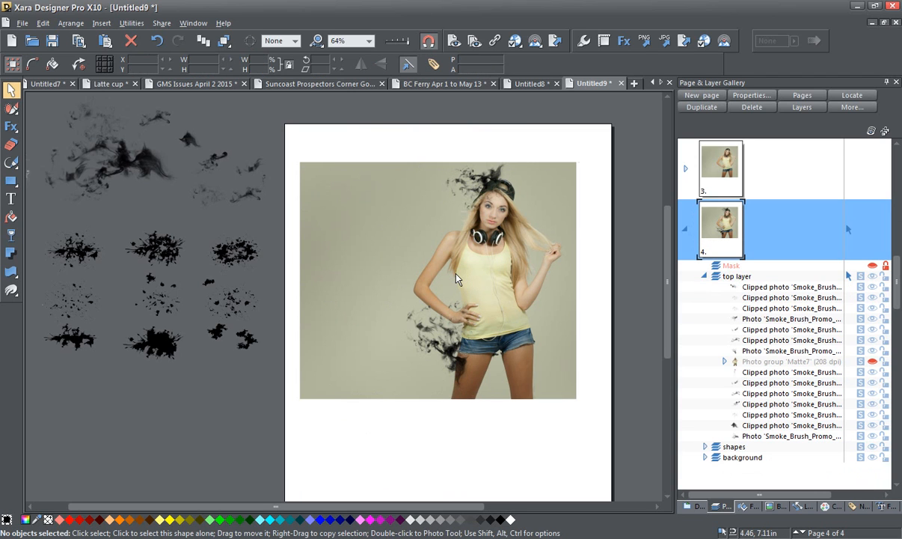
click(159, 41)
Select all the smoke brush copies placed over the photo together
drag(301, 131, 526, 372)
scroll(544, 242, down, 3)
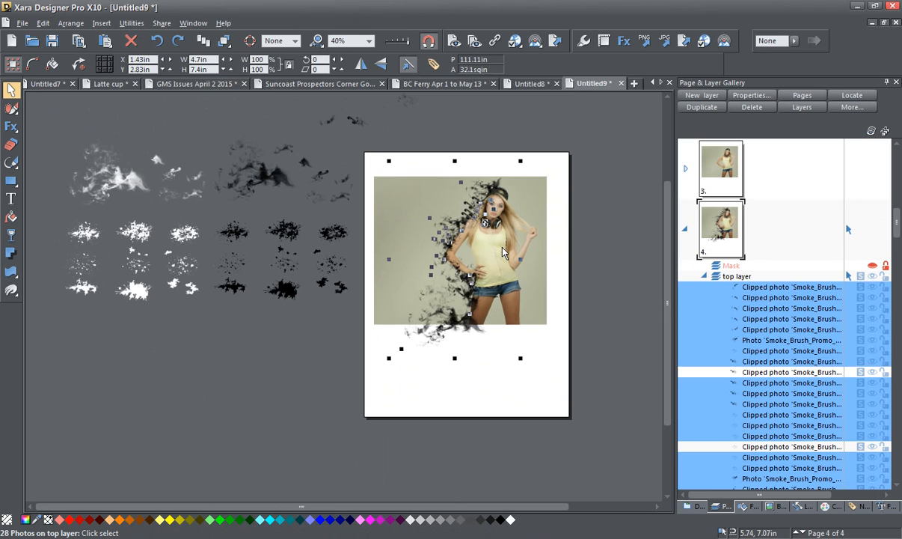
Nudge the selected smoke brushes left, away from the woman, to check the selection, and undo the move
key(Left)
key(Left)
key(Left)
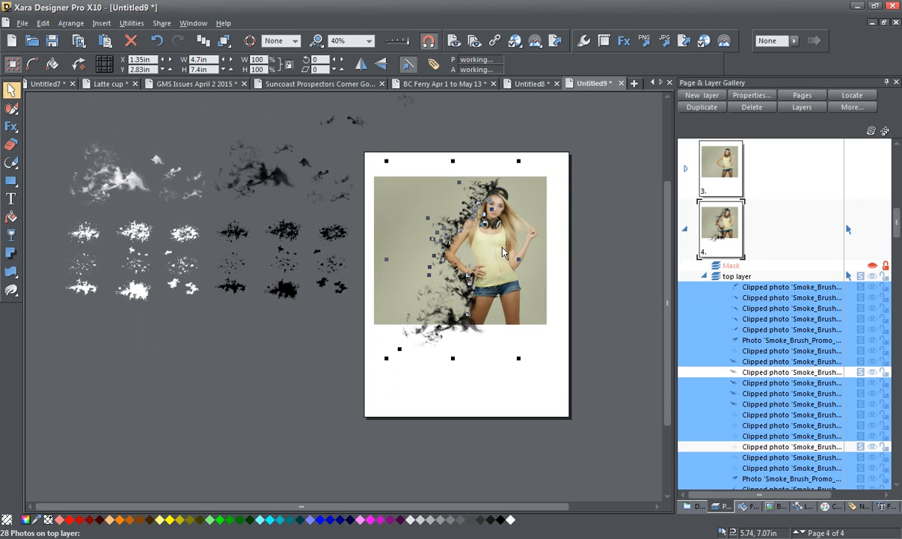
key(Left)
key(Left)
key(Left)
key(Left)
key(Left)
key(Left)
key(Left)
key(Left)
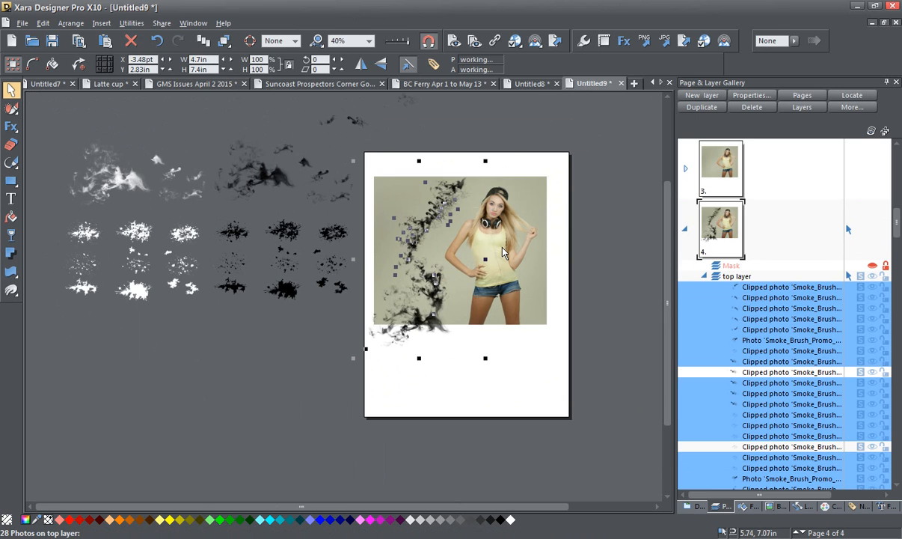
key(ctrl+z)
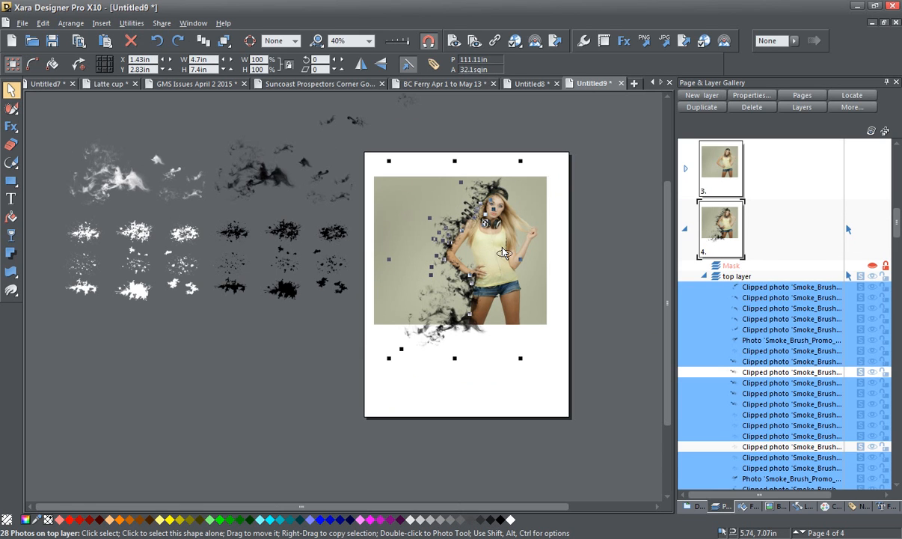
Cut the selected smoke brushes and paste them as an opacity mask onto the woman's photo 'Bitmap21'
key(Delete)
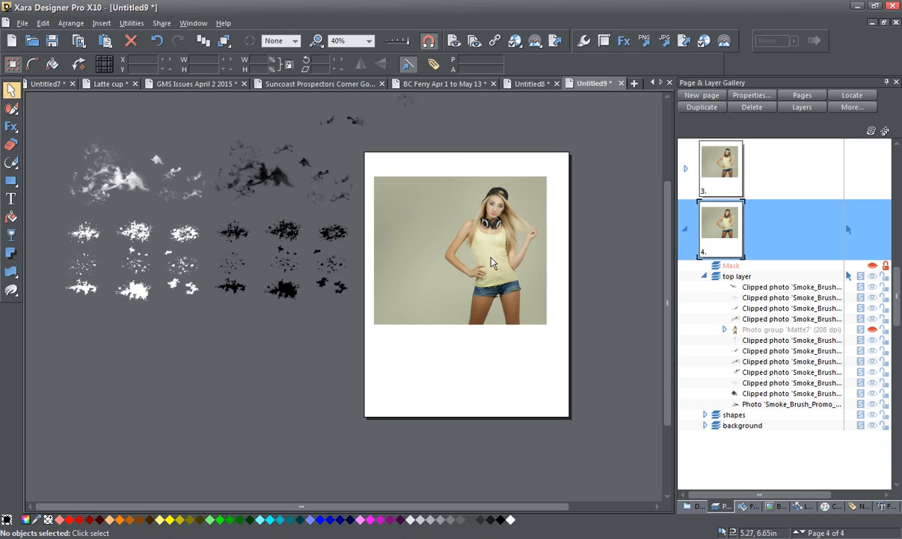
scroll(487, 258, up, 2)
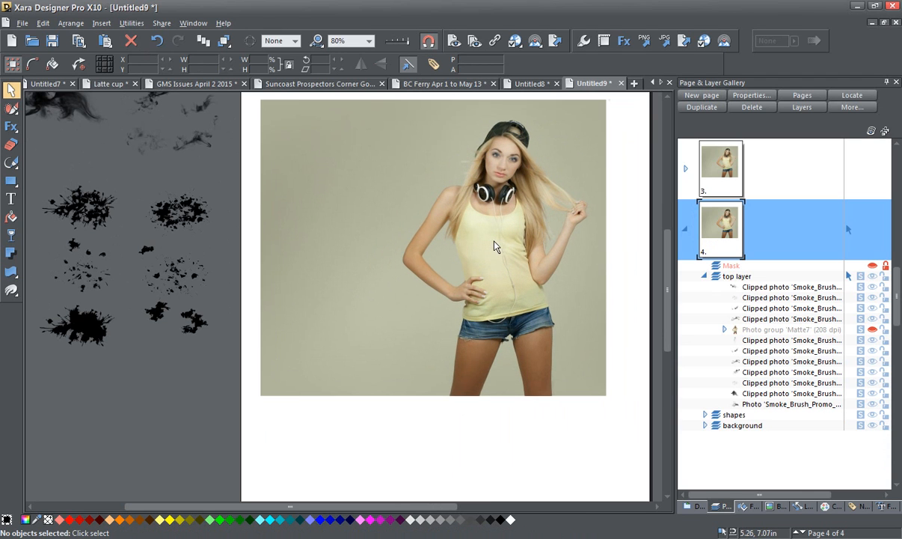
click(497, 244)
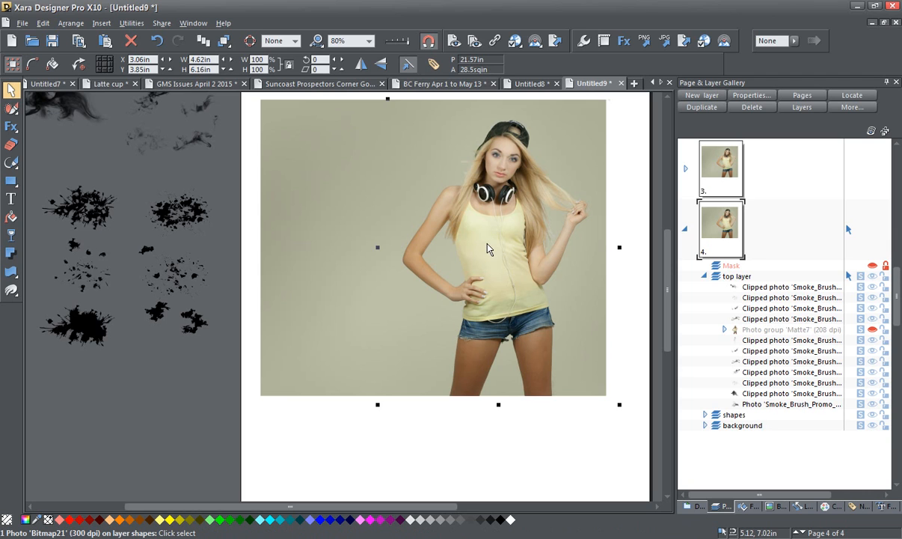
right_click(487, 246)
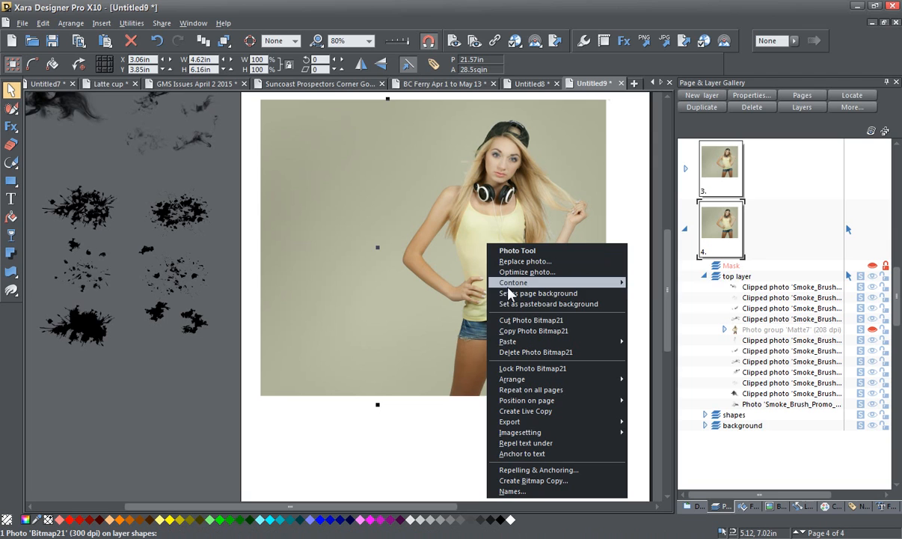
mouse_move(521, 346)
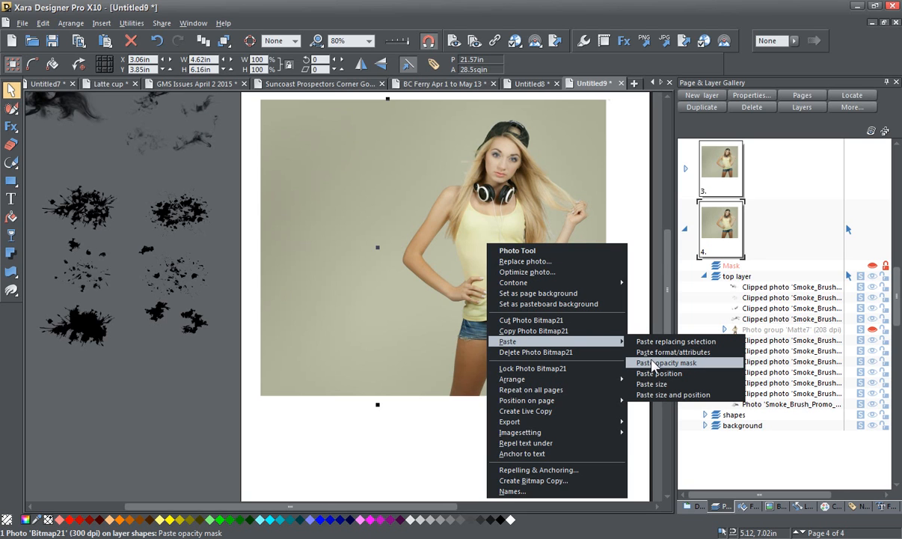
click(355, 427)
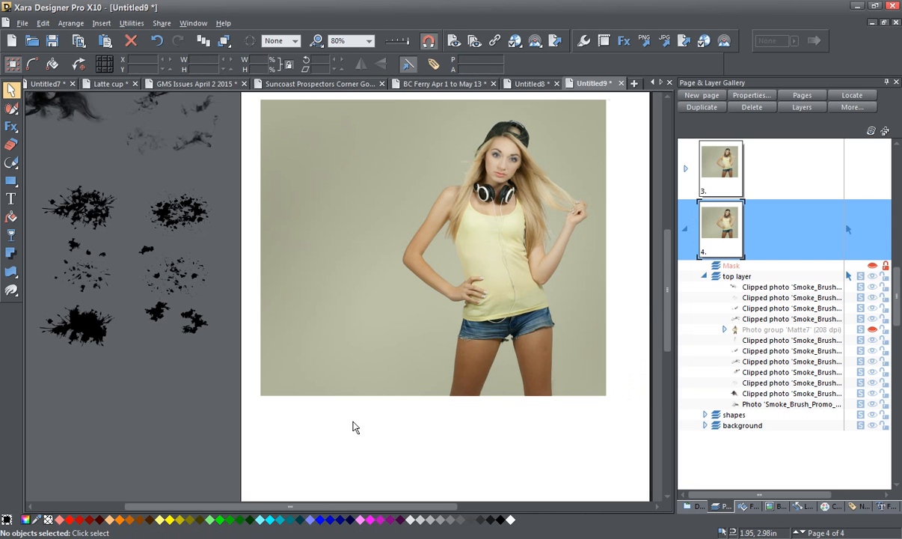
click(478, 228)
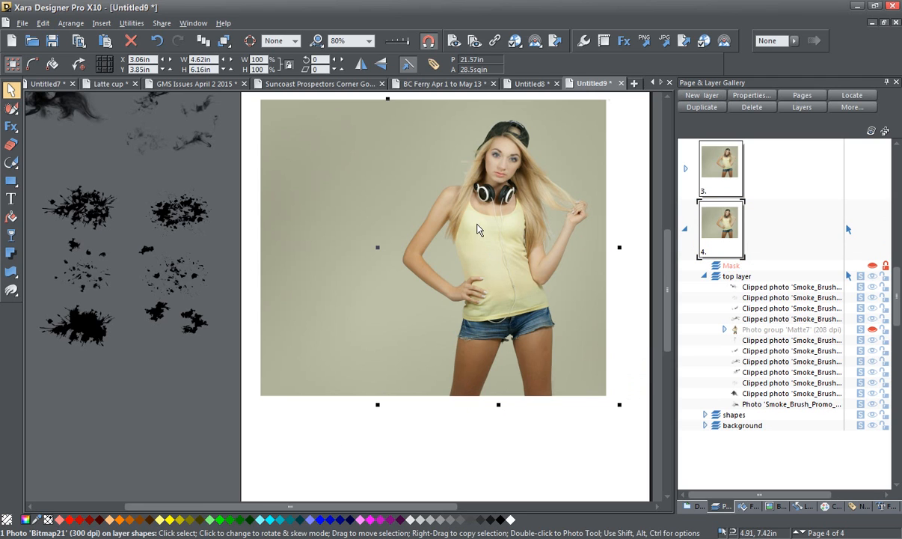
key(ctrl+shift+v)
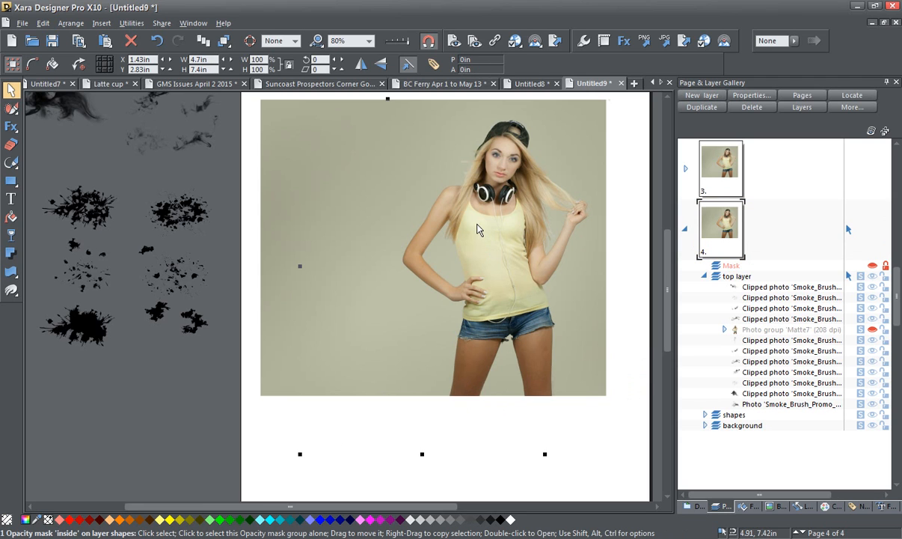
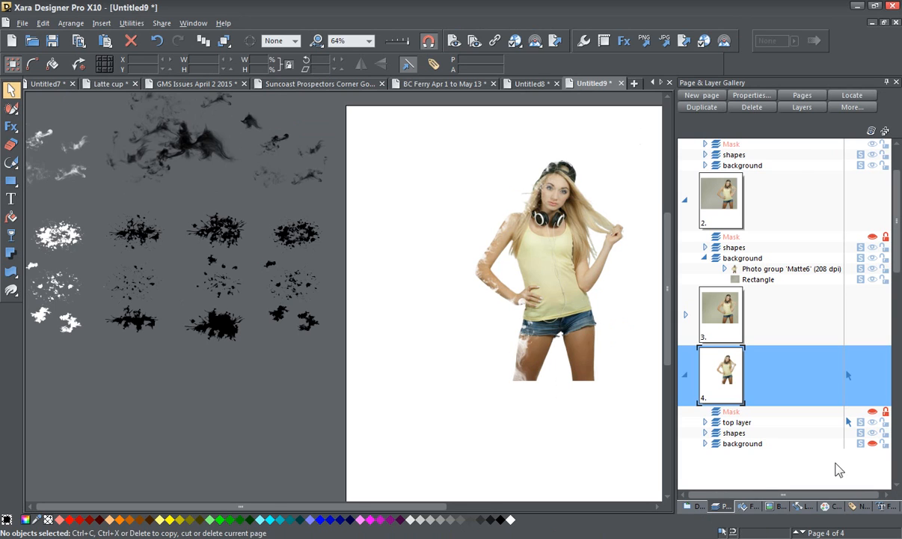
Make page 4's background layer visible again and inspect the objects it contains
click(873, 444)
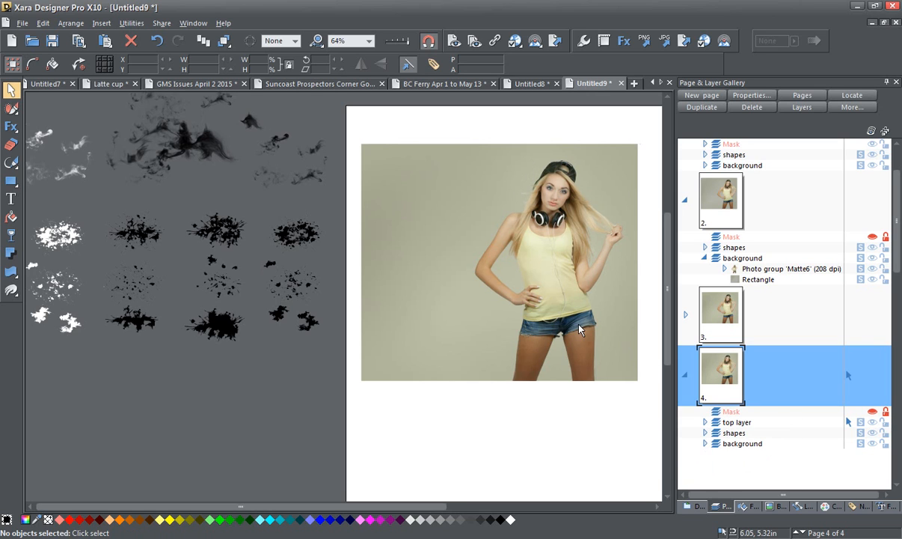
click(705, 444)
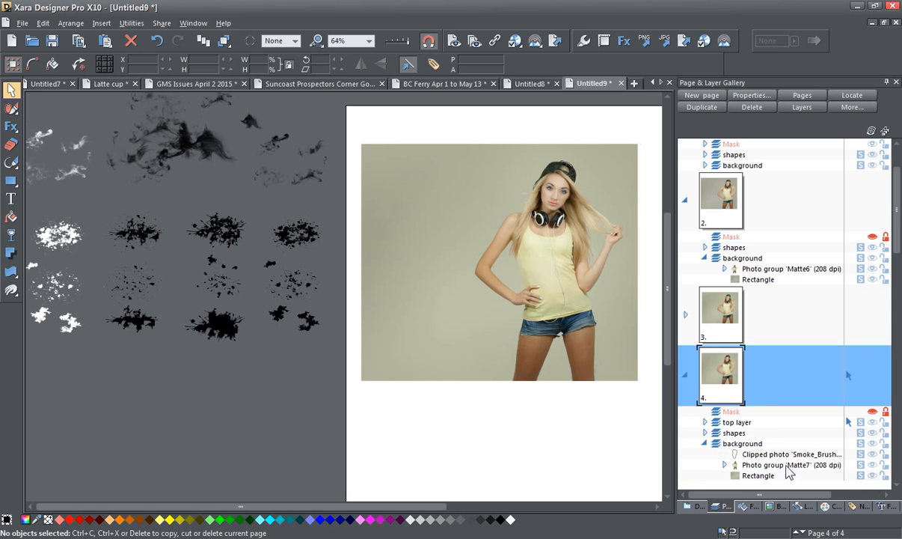
scroll(787, 471, up, 2)
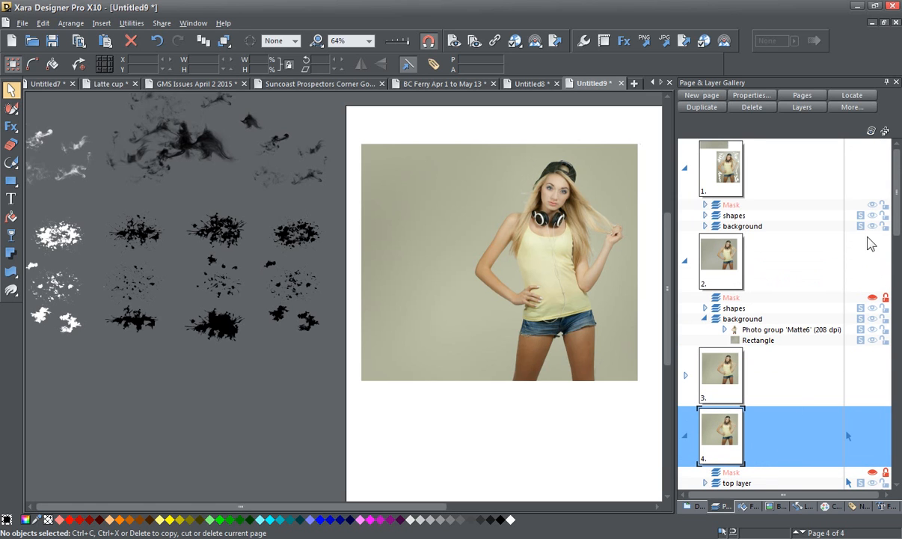
scroll(845, 239, down, 3)
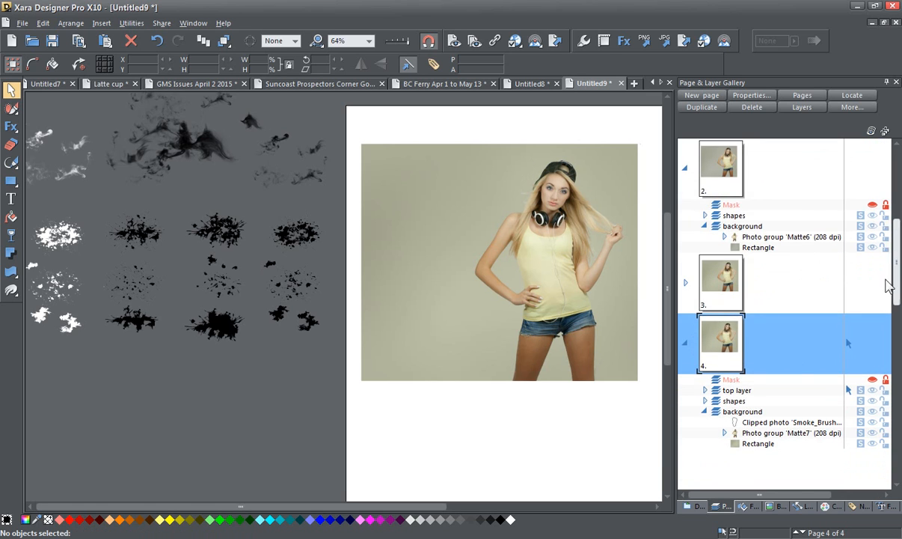
mouse_move(739, 442)
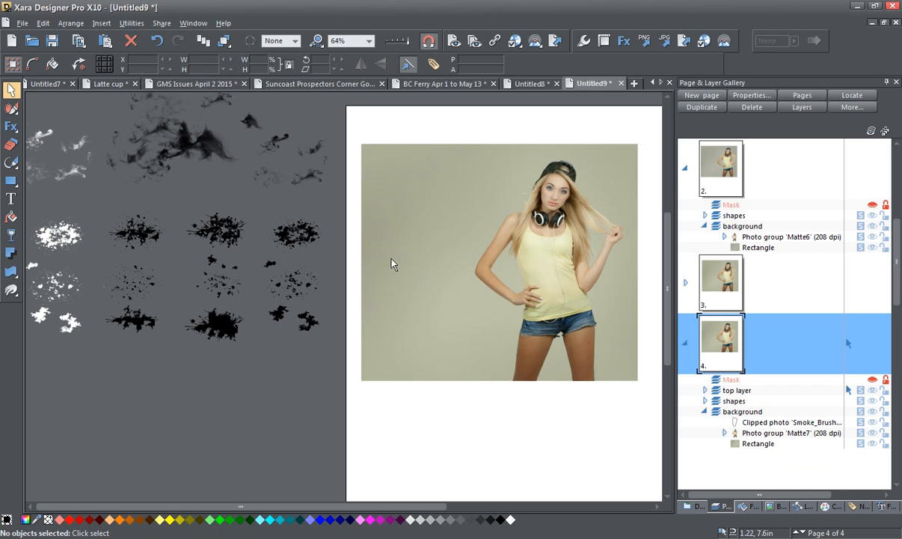
click(705, 411)
scroll(438, 268, down, 2)
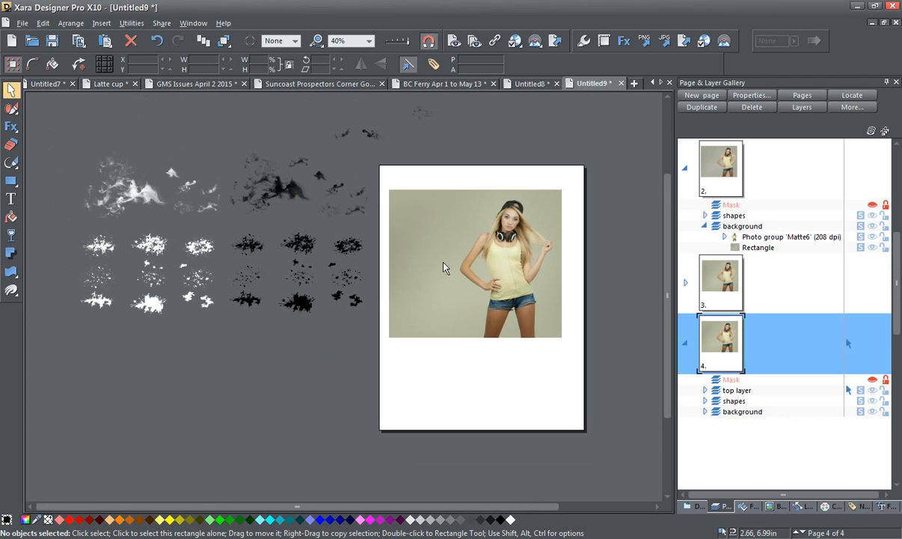
Expand page 4's background layer and select the photo group 'Matte7'
click(716, 414)
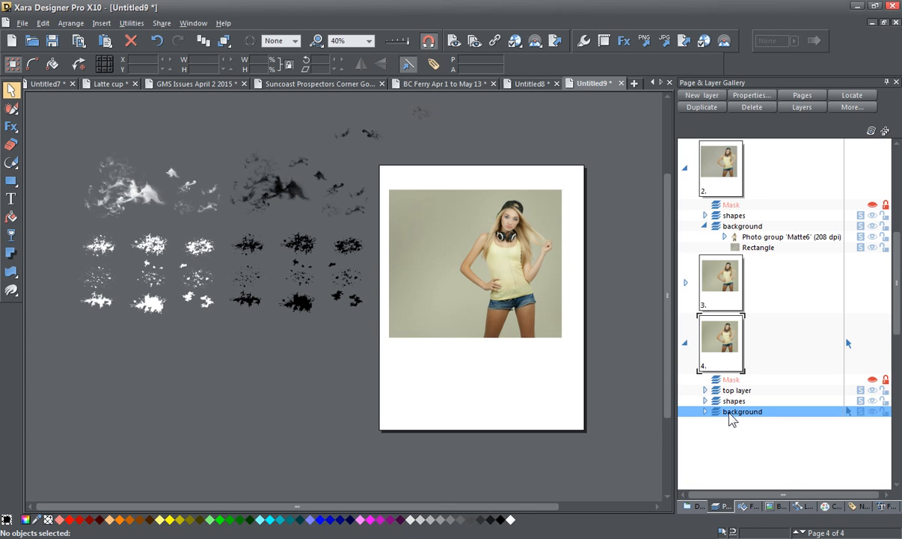
click(716, 412)
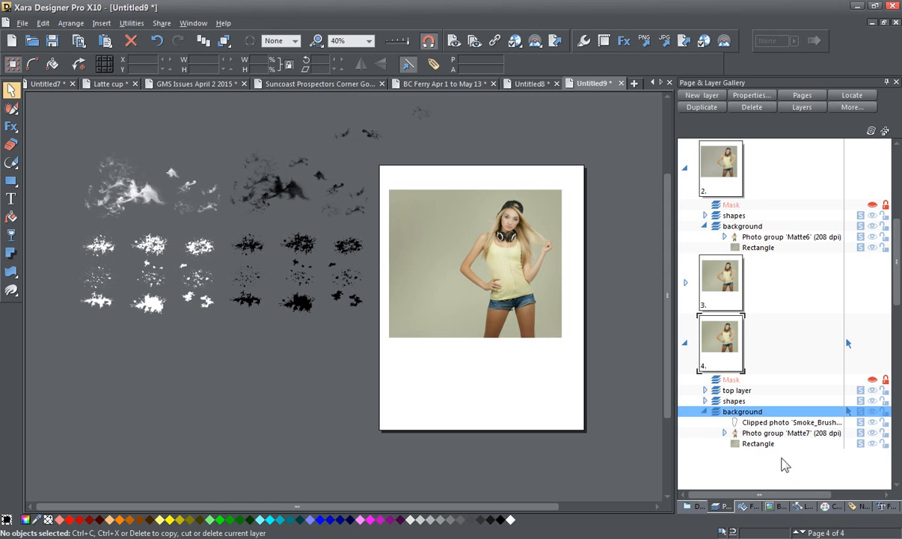
click(769, 436)
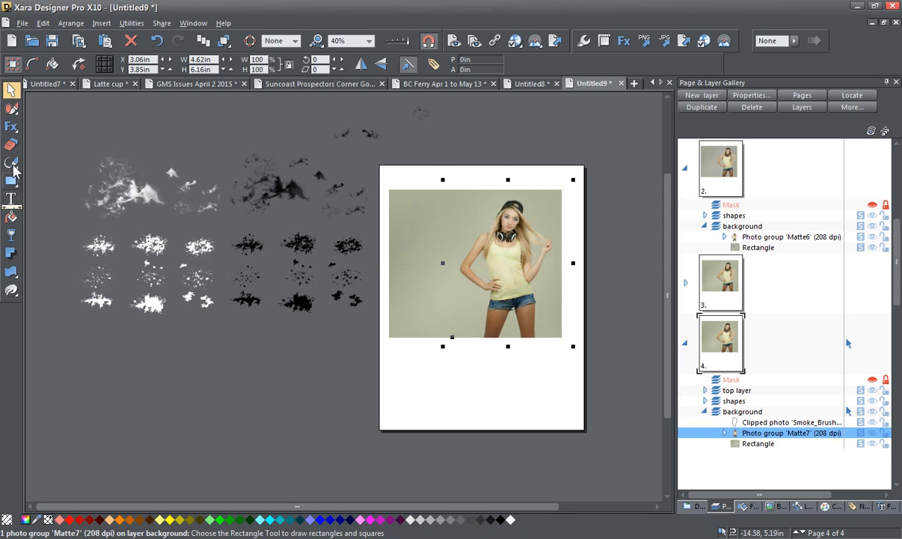
click(11, 127)
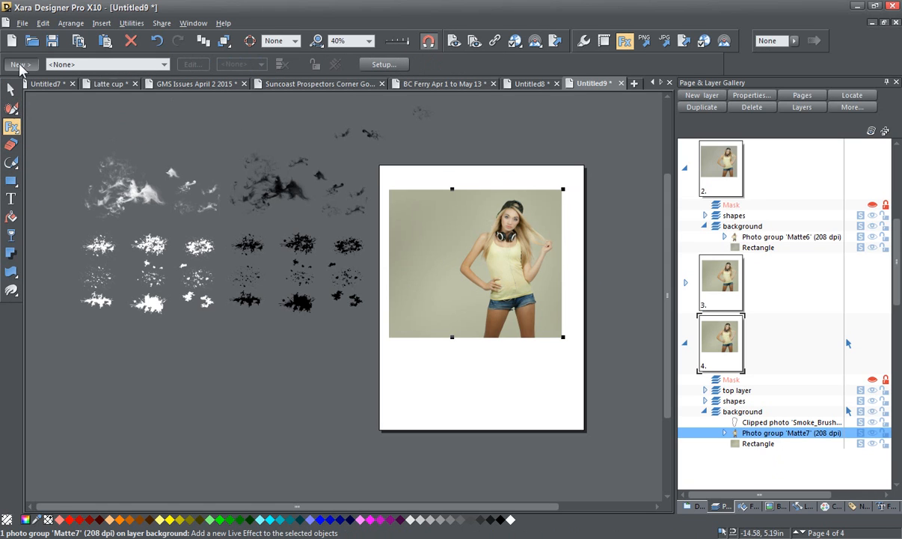
click(19, 64)
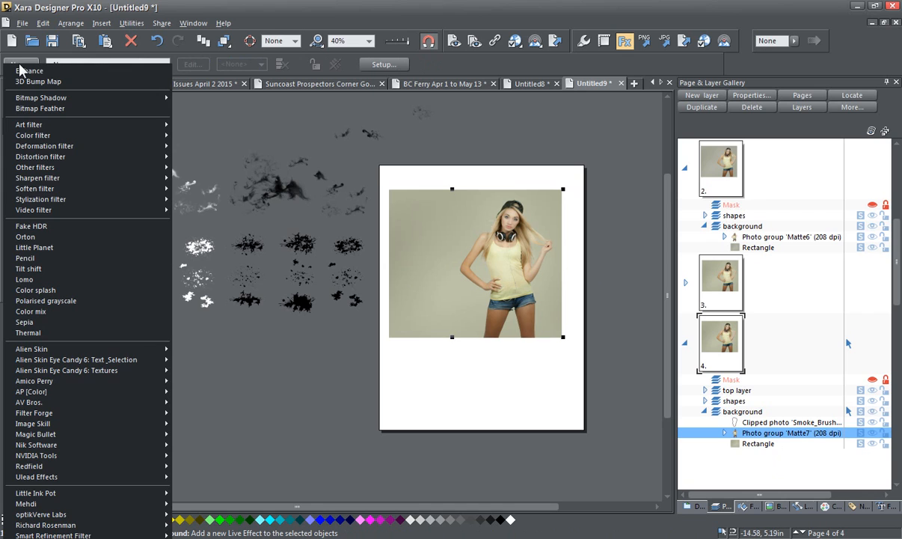
mouse_move(88, 148)
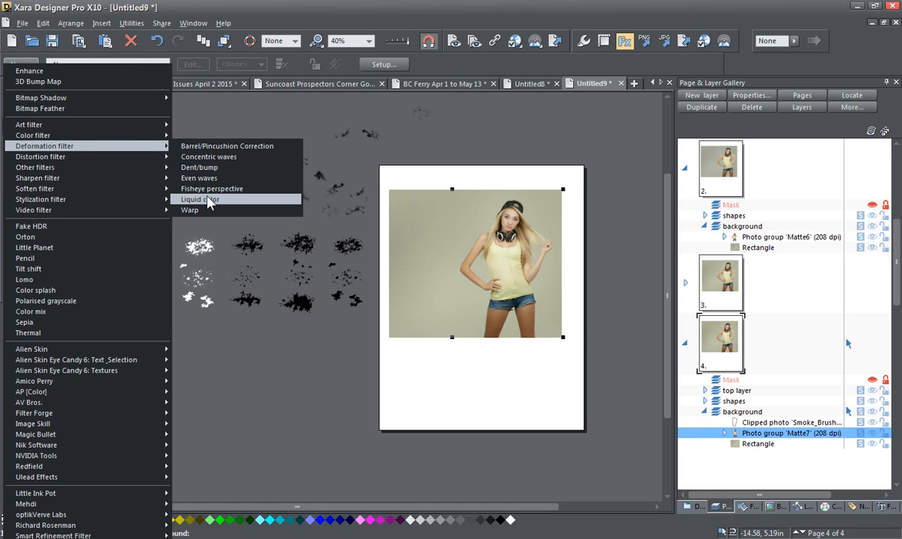
click(210, 116)
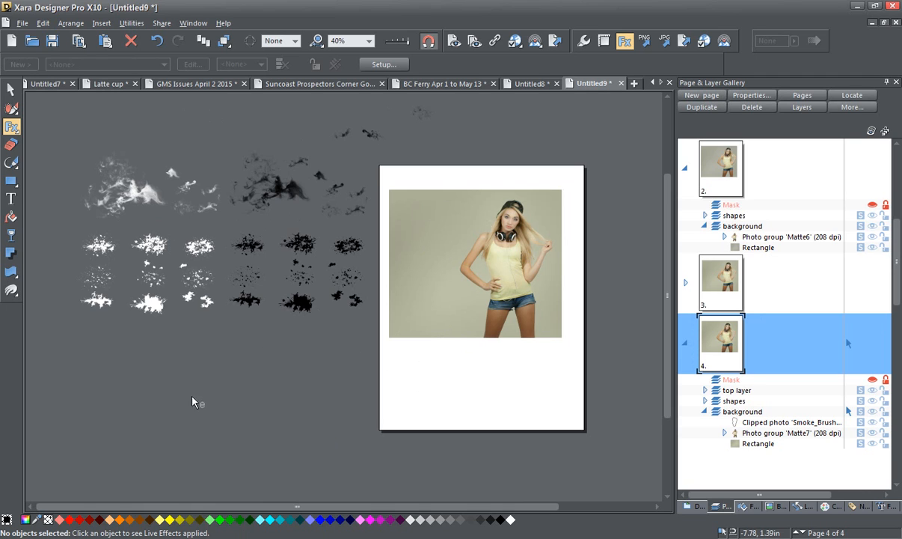
click(9, 182)
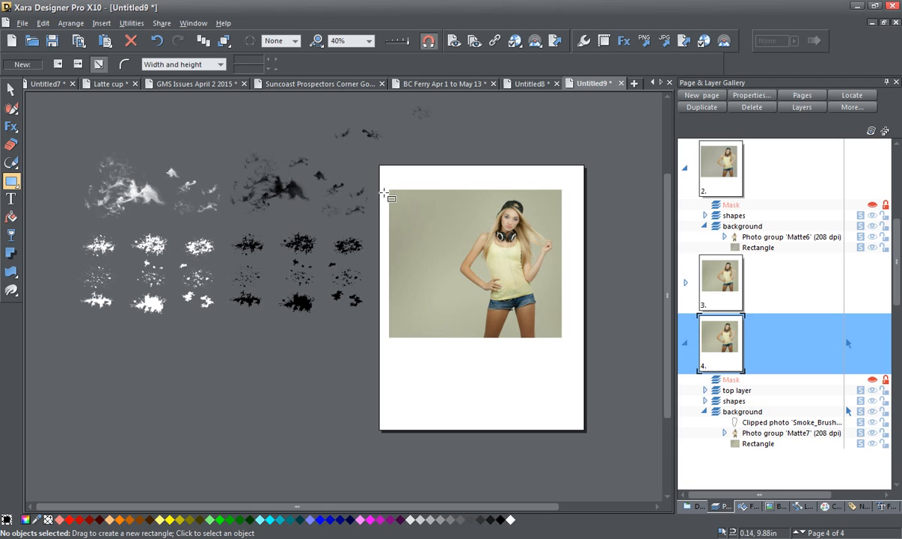
Clone the background rectangle behind the woman in place on page 4's background layer
click(11, 89)
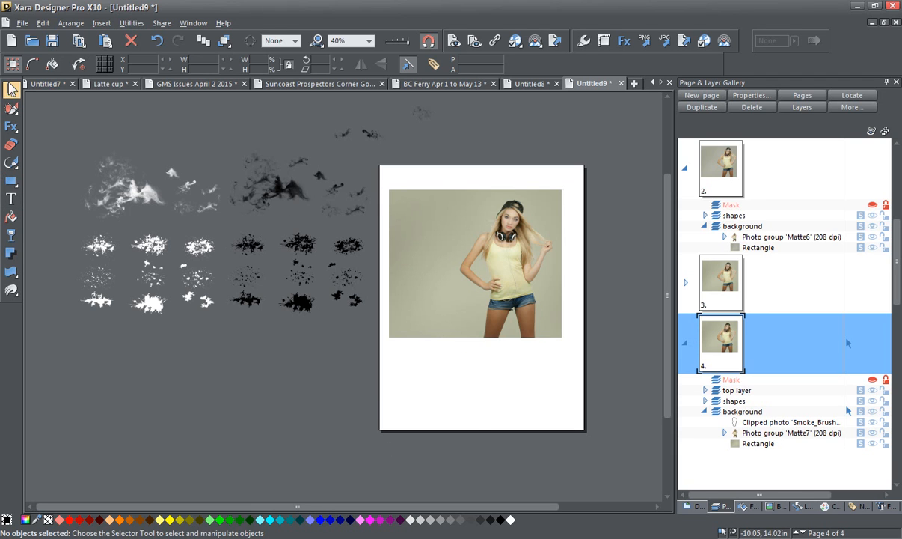
click(410, 301)
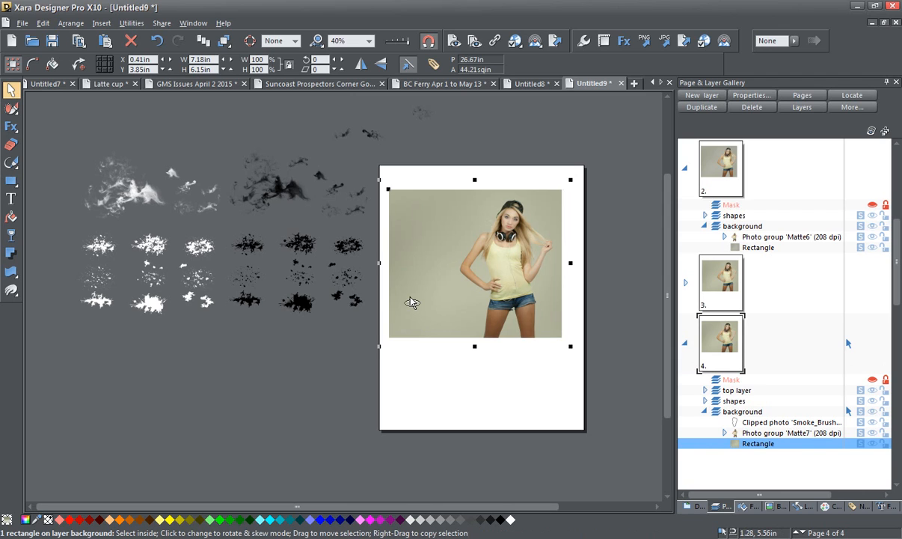
key(ctrl+k)
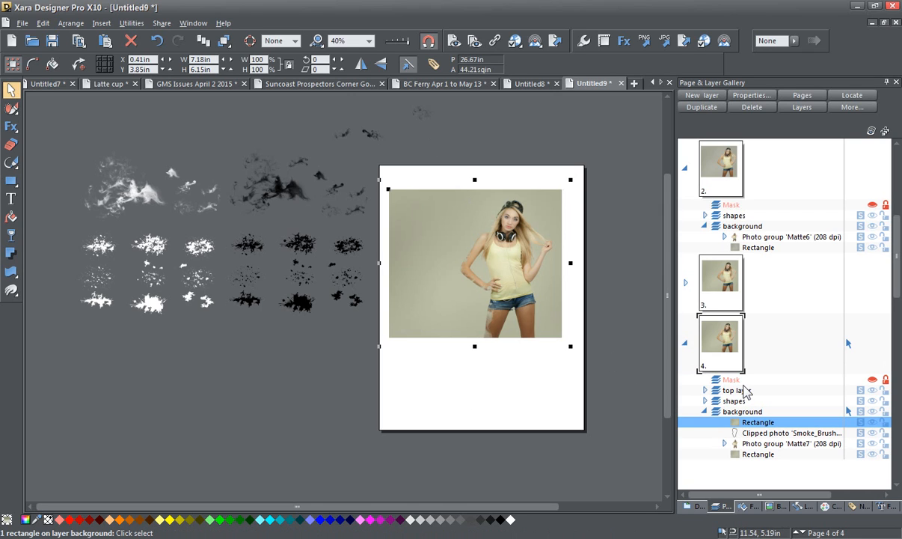
Hide page 4's top layer and give the cloned rectangle a flat transparency of 99%
click(872, 391)
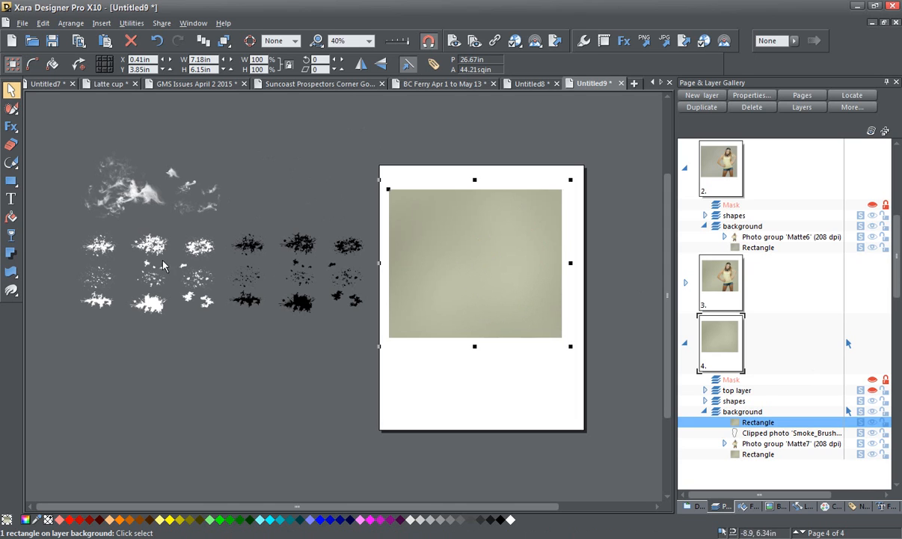
click(11, 236)
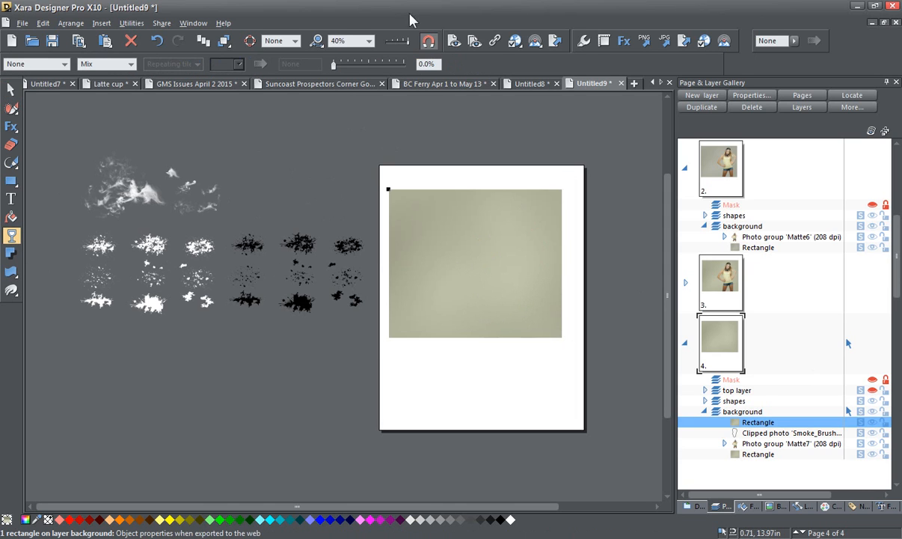
drag(333, 66, 403, 71)
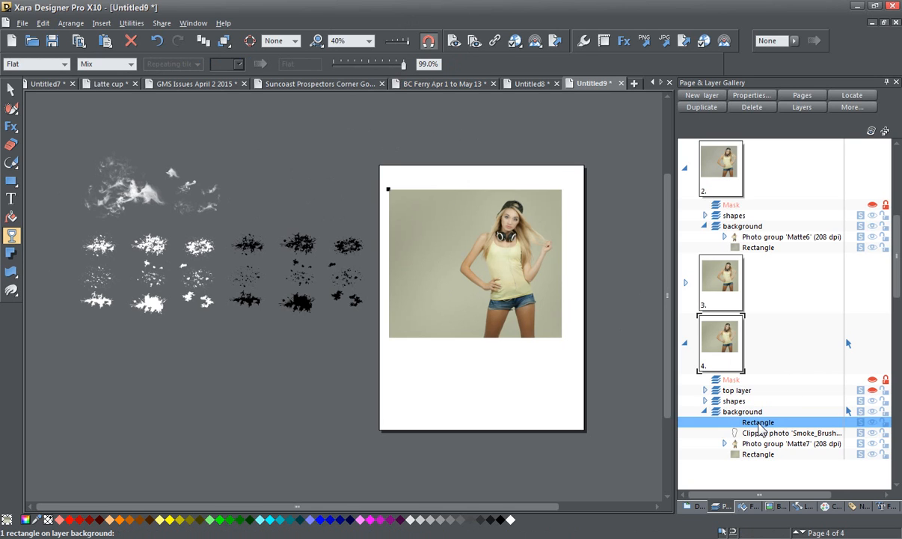
Move the transparent rectangle below the photo group 'Matte7' and directly above the original rectangle in the layer order
drag(758, 425, 764, 451)
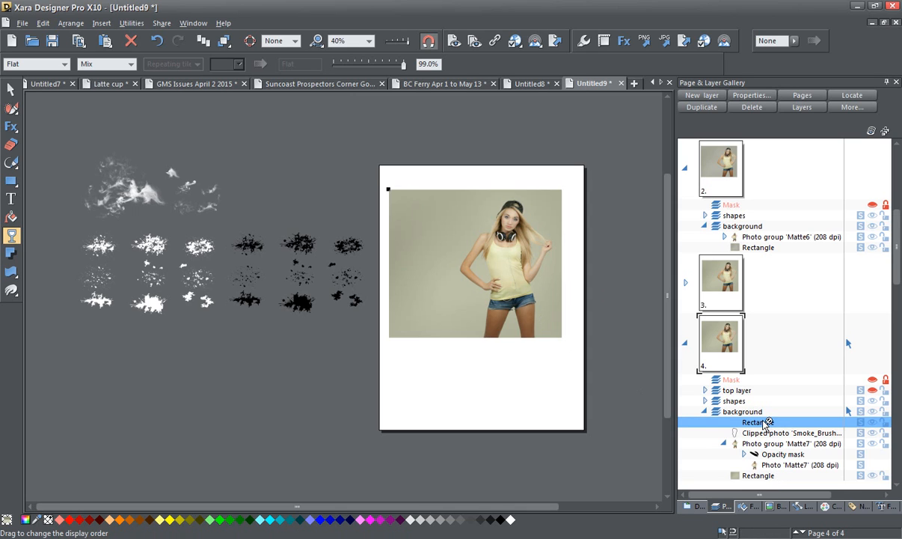
drag(768, 454, 772, 394)
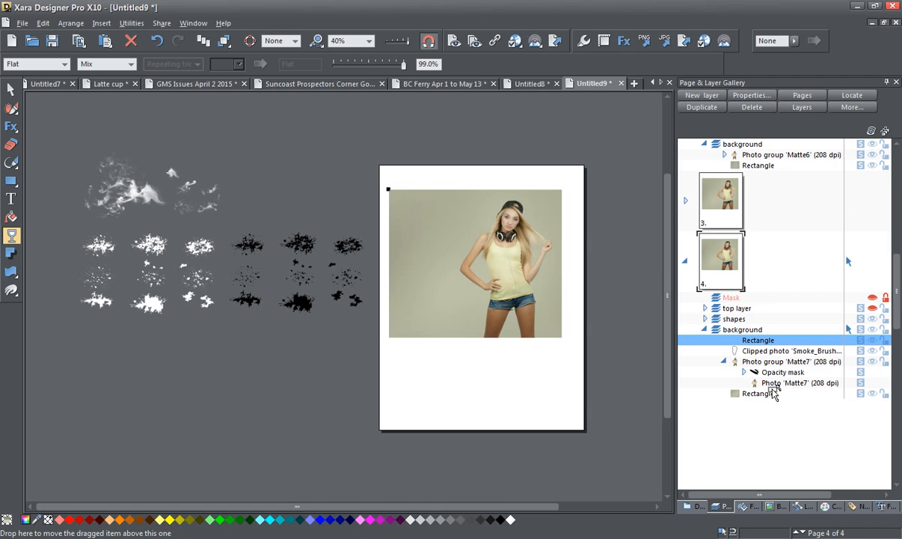
drag(773, 395, 776, 397)
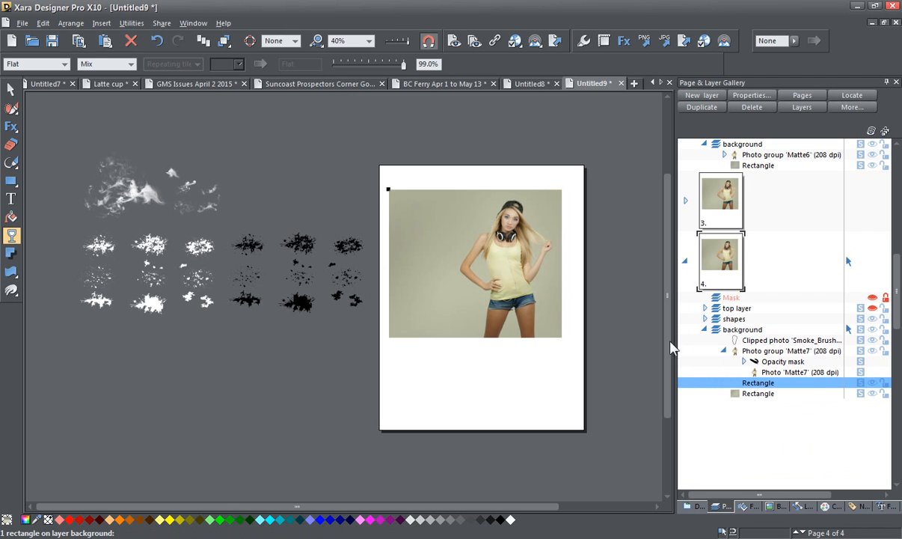
Group the transparent rectangle with the photo group 'Matte7'
click(9, 91)
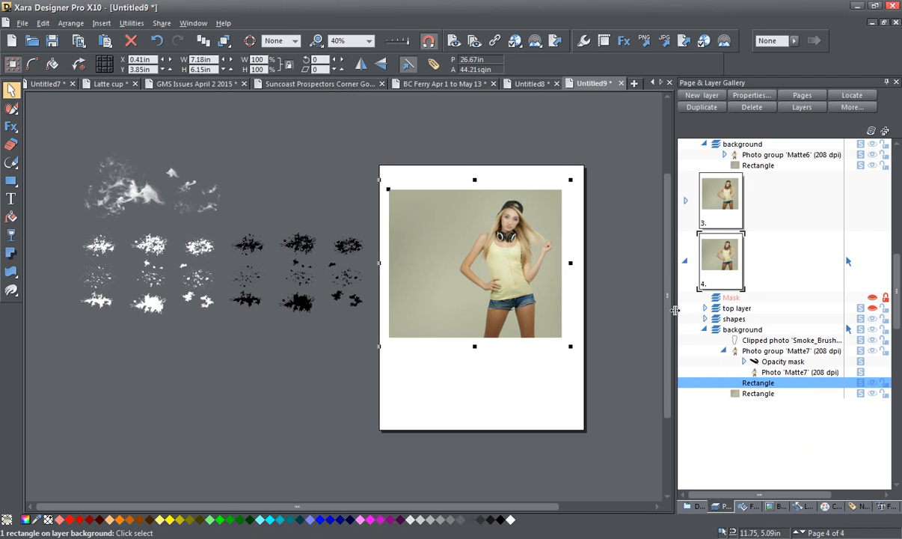
shift+click(508, 271)
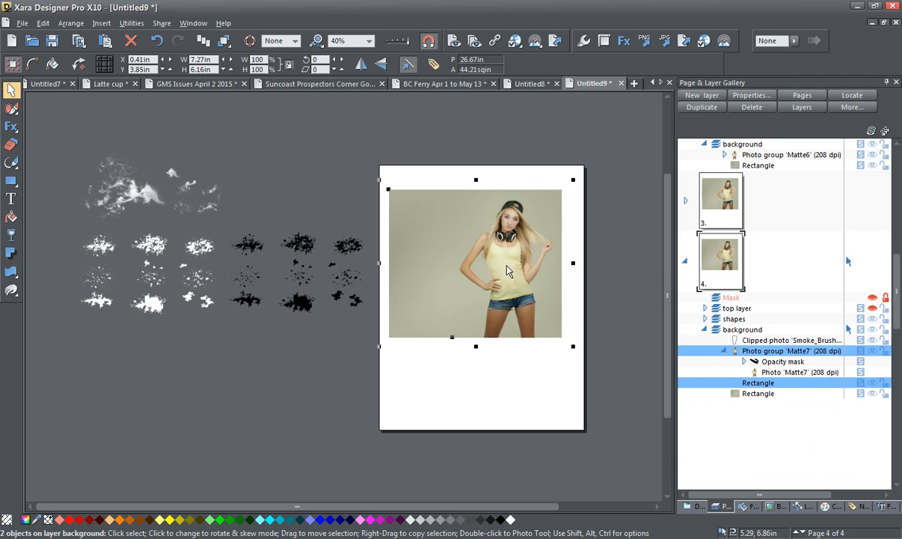
key(ctrl+g)
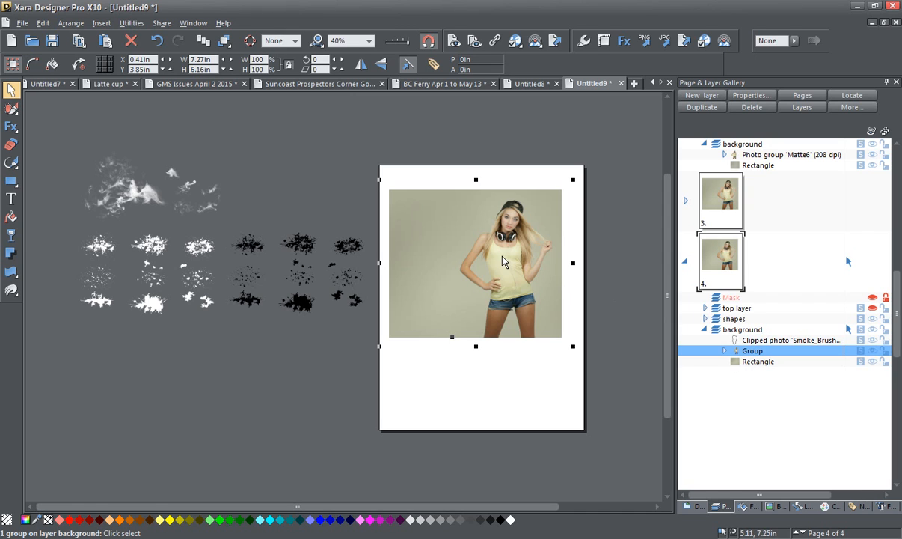
Open the Liquid color deformation filter as a new live effect on the group
click(9, 129)
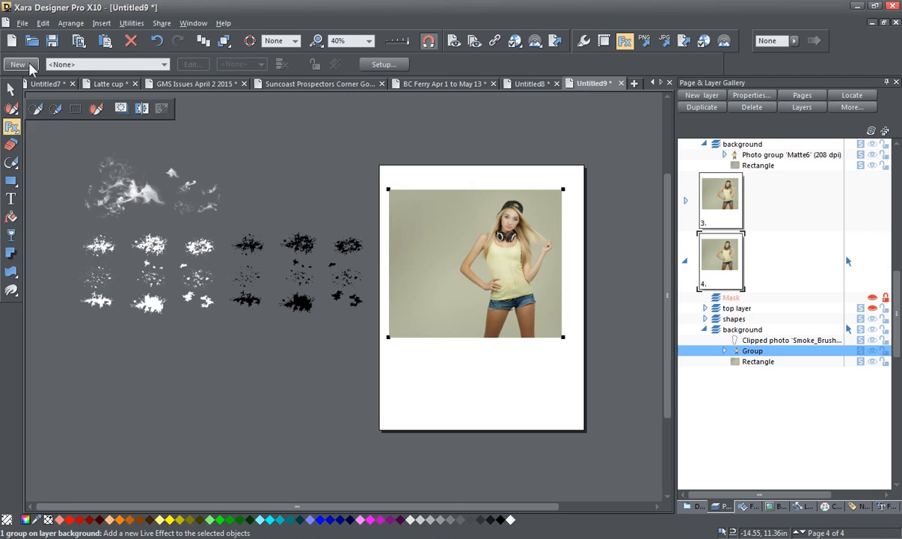
click(28, 64)
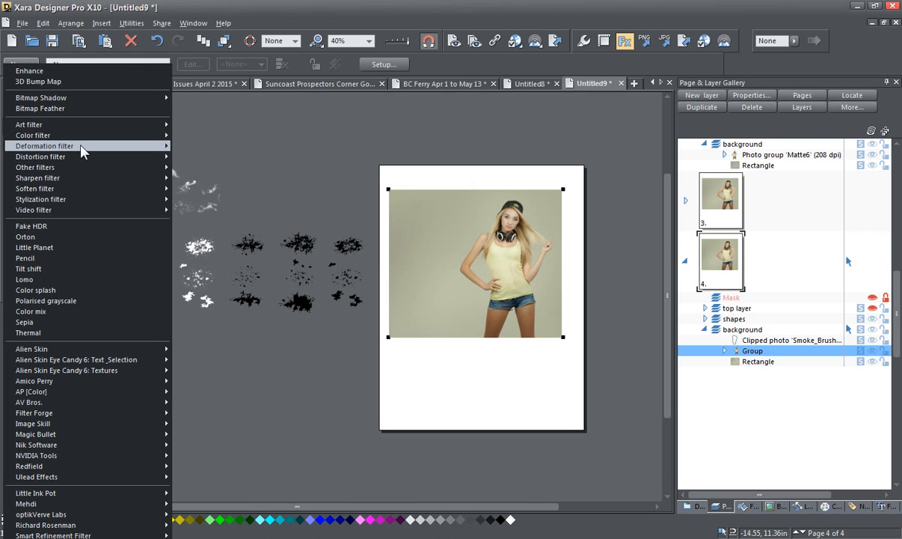
mouse_move(81, 148)
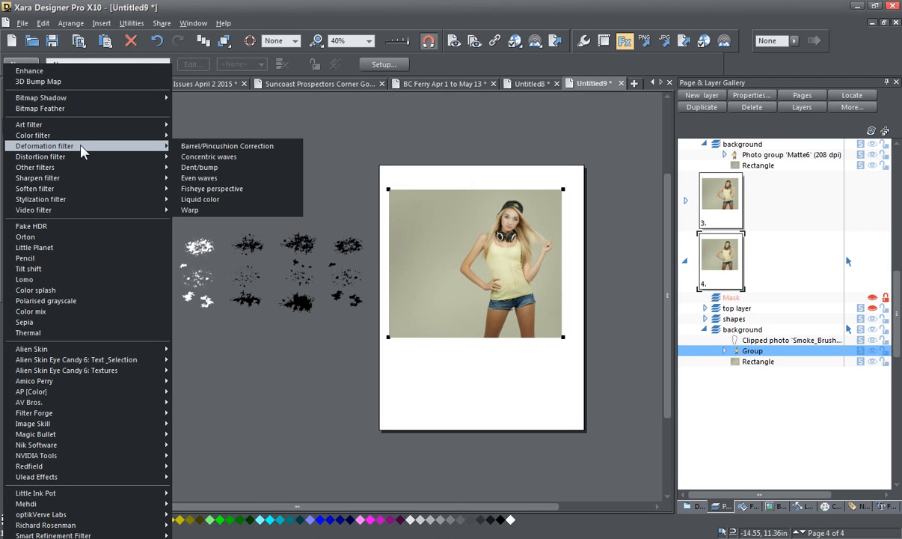
click(223, 200)
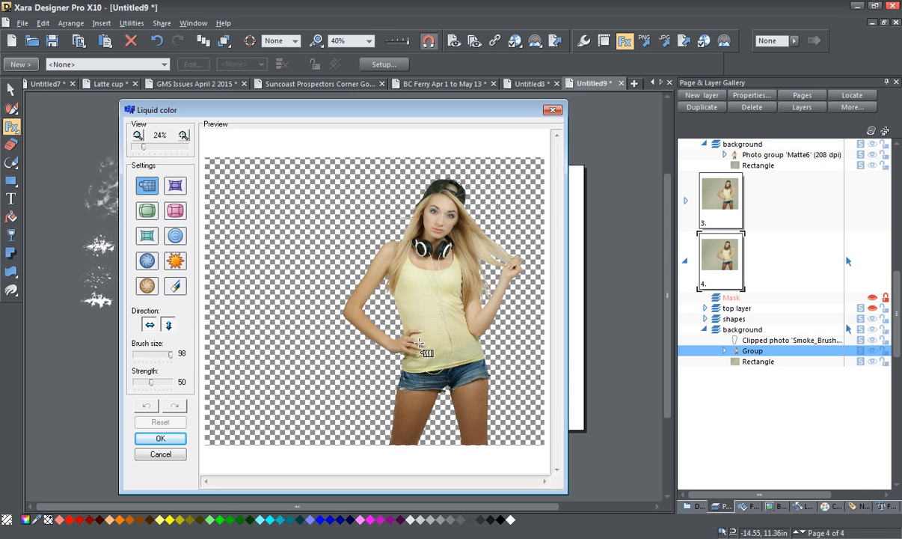
Push the woman's waist, thigh and bent elbow outward to the left of her body in the Liquid color preview
drag(420, 343, 392, 341)
drag(392, 404, 338, 400)
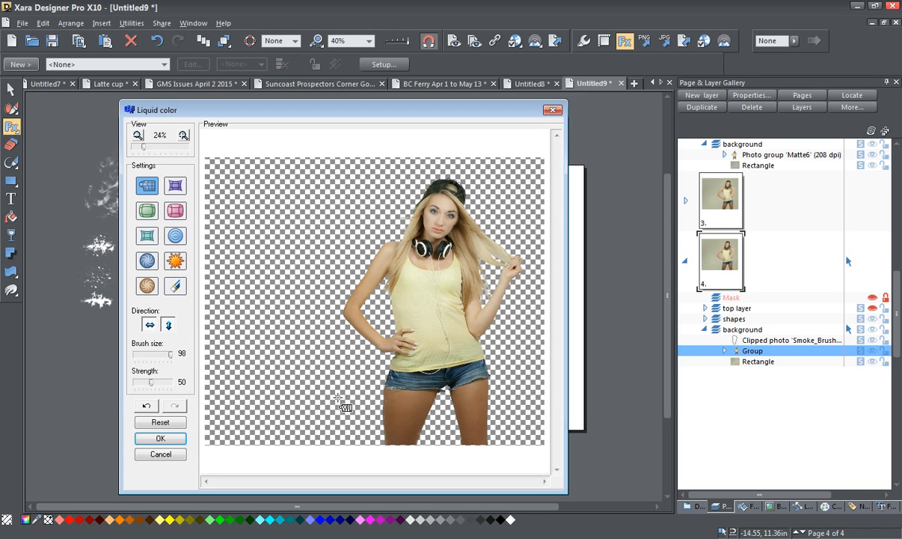
mouse_move(372, 440)
mouse_down()
mouse_move(337, 428)
mouse_move(324, 444)
mouse_move(374, 428)
mouse_move(351, 448)
mouse_move(379, 444)
mouse_up()
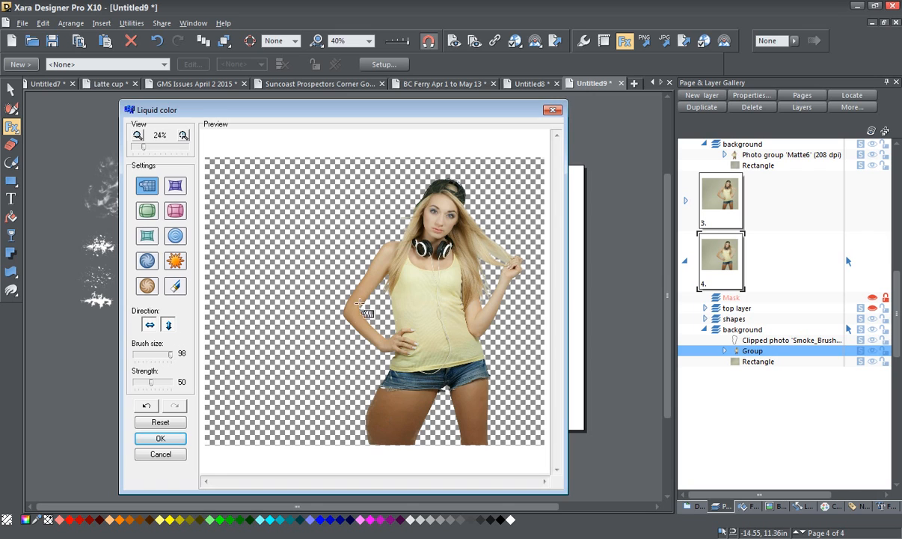
mouse_move(329, 310)
mouse_down()
mouse_move(315, 309)
mouse_move(327, 312)
mouse_up()
drag(345, 311, 309, 312)
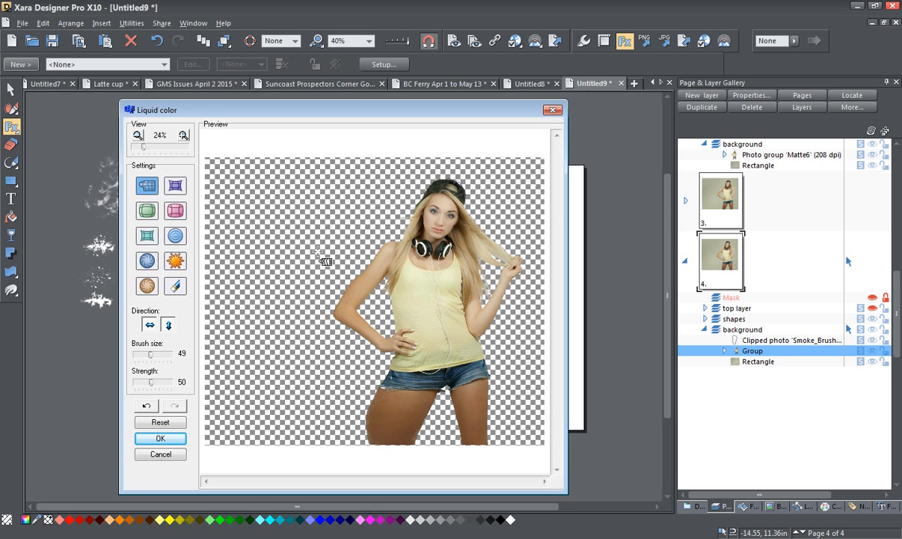
Smear the arm, hair, shirt, shorts and thigh far to the left of the body using brush size 49
mouse_move(358, 287)
mouse_down()
mouse_move(313, 250)
mouse_move(372, 269)
mouse_move(346, 237)
mouse_move(378, 253)
mouse_move(350, 237)
mouse_move(320, 298)
mouse_move(296, 295)
mouse_move(318, 336)
mouse_move(303, 339)
mouse_move(332, 351)
mouse_move(296, 345)
mouse_move(394, 354)
mouse_move(348, 358)
mouse_move(405, 357)
mouse_move(310, 353)
mouse_move(392, 364)
mouse_move(306, 360)
mouse_move(384, 350)
mouse_move(315, 353)
mouse_move(395, 365)
mouse_move(301, 371)
mouse_move(388, 374)
mouse_move(306, 375)
mouse_move(391, 384)
mouse_move(309, 379)
mouse_move(385, 390)
mouse_move(323, 399)
mouse_move(356, 402)
mouse_move(357, 413)
mouse_move(326, 420)
mouse_move(365, 426)
mouse_move(318, 427)
mouse_move(372, 435)
mouse_up()
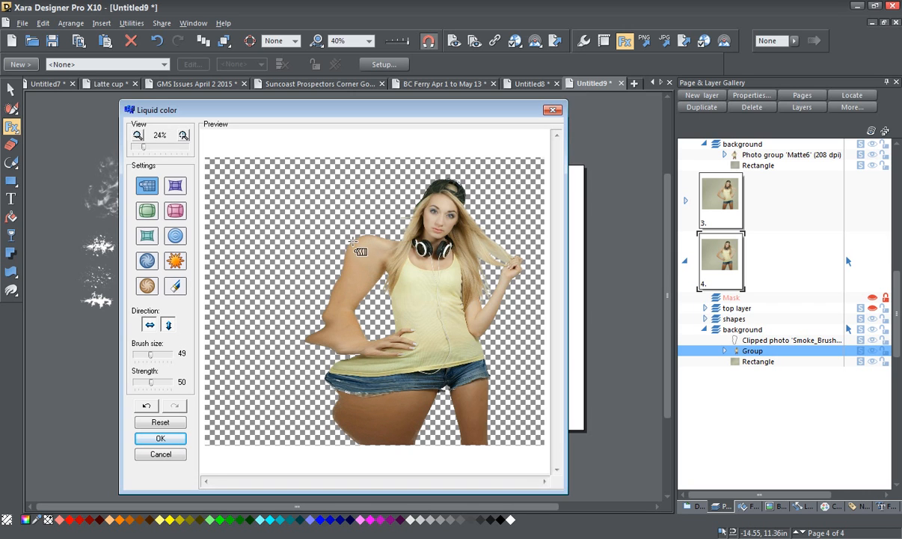
mouse_move(418, 229)
mouse_down()
mouse_move(389, 214)
mouse_move(397, 229)
mouse_move(358, 203)
mouse_move(406, 222)
mouse_move(368, 204)
mouse_up()
mouse_move(398, 237)
mouse_down()
mouse_move(345, 209)
mouse_move(366, 227)
mouse_up()
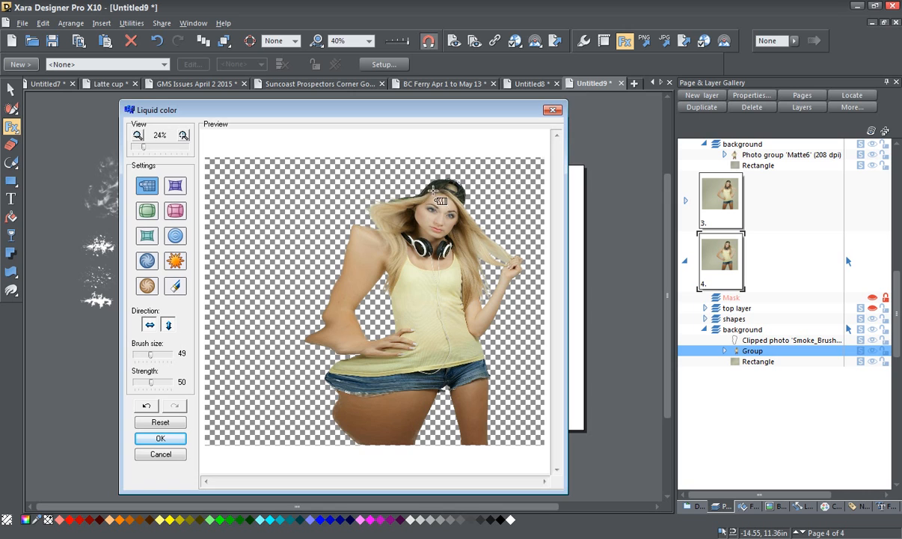
mouse_move(370, 163)
mouse_down()
mouse_move(411, 196)
mouse_move(363, 181)
mouse_move(409, 215)
mouse_move(336, 187)
mouse_move(396, 240)
mouse_move(337, 227)
mouse_move(376, 247)
mouse_move(303, 240)
mouse_move(373, 253)
mouse_move(295, 255)
mouse_move(355, 261)
mouse_move(295, 263)
mouse_move(345, 290)
mouse_move(311, 290)
mouse_move(322, 306)
mouse_move(263, 298)
mouse_move(338, 328)
mouse_move(279, 320)
mouse_move(298, 320)
mouse_move(355, 360)
mouse_move(266, 367)
mouse_move(313, 367)
mouse_move(270, 365)
mouse_move(331, 334)
mouse_move(344, 350)
mouse_move(303, 343)
mouse_move(353, 352)
mouse_move(288, 325)
mouse_up()
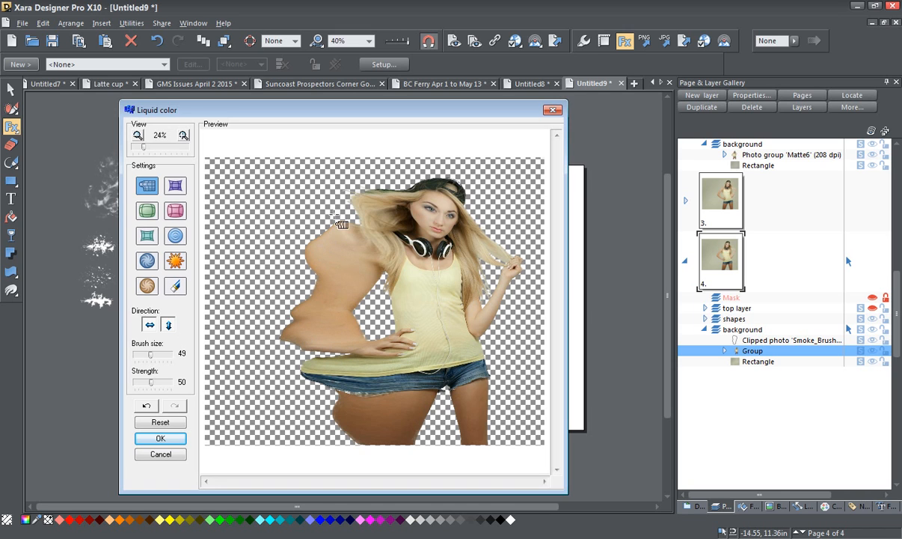
drag(334, 212, 324, 339)
mouse_move(352, 392)
mouse_down()
mouse_move(297, 395)
mouse_move(361, 404)
mouse_move(320, 423)
mouse_move(364, 429)
mouse_move(279, 424)
mouse_move(356, 446)
mouse_move(285, 437)
mouse_move(350, 438)
mouse_move(342, 462)
mouse_move(339, 432)
mouse_move(345, 466)
mouse_move(351, 431)
mouse_move(356, 456)
mouse_move(350, 425)
mouse_move(271, 440)
mouse_move(310, 431)
mouse_move(275, 451)
mouse_move(358, 396)
mouse_move(248, 386)
mouse_move(298, 358)
mouse_move(318, 361)
mouse_move(322, 319)
mouse_move(275, 313)
mouse_move(319, 289)
mouse_move(278, 284)
mouse_move(316, 279)
mouse_move(273, 271)
mouse_move(311, 273)
mouse_move(248, 271)
mouse_move(328, 288)
mouse_move(247, 286)
mouse_move(331, 280)
mouse_move(252, 241)
mouse_move(339, 242)
mouse_move(297, 215)
mouse_move(344, 228)
mouse_move(293, 215)
mouse_move(344, 234)
mouse_move(393, 226)
mouse_move(344, 178)
mouse_move(362, 209)
mouse_move(328, 178)
mouse_move(360, 213)
mouse_move(322, 171)
mouse_move(370, 214)
mouse_move(313, 178)
mouse_move(348, 232)
mouse_move(296, 182)
mouse_move(325, 212)
mouse_move(310, 192)
mouse_move(392, 201)
mouse_move(359, 168)
mouse_move(324, 197)
mouse_move(309, 233)
mouse_up()
mouse_move(300, 266)
mouse_down()
mouse_move(267, 217)
mouse_move(288, 239)
mouse_move(242, 229)
mouse_move(290, 277)
mouse_move(224, 261)
mouse_move(305, 297)
mouse_move(219, 294)
mouse_move(303, 331)
mouse_move(254, 331)
mouse_move(326, 362)
mouse_move(261, 367)
mouse_move(338, 392)
mouse_move(246, 393)
mouse_up()
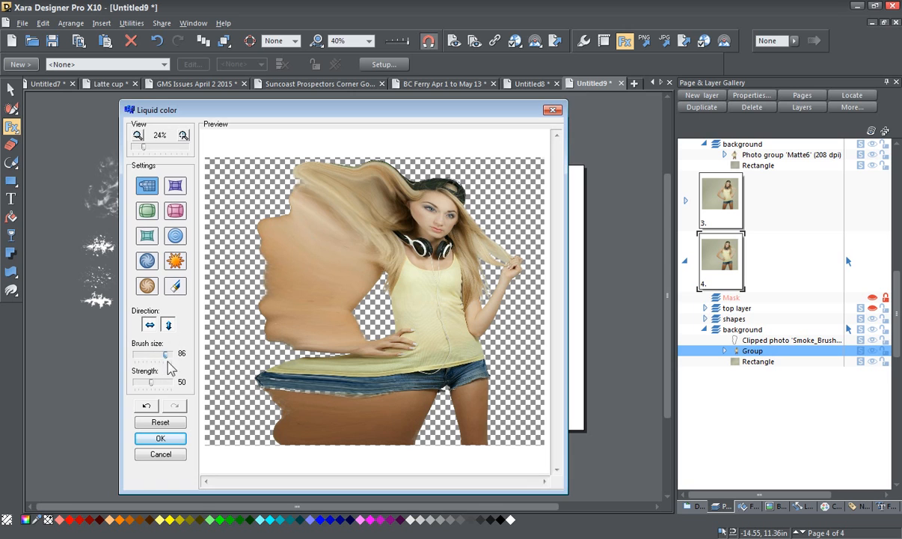
Enlarge the brush to size 97 and stretch the smeared hair, arm, shorts and leg further toward the image's left edge
mouse_move(308, 322)
mouse_down()
mouse_move(241, 327)
mouse_move(184, 310)
mouse_move(287, 296)
mouse_move(205, 267)
mouse_move(298, 273)
mouse_move(232, 219)
mouse_move(265, 230)
mouse_up()
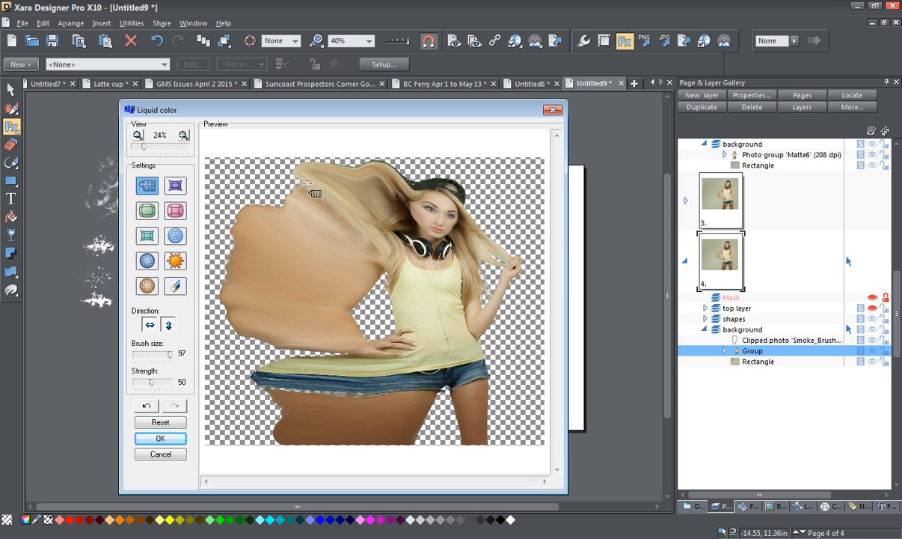
drag(293, 178, 282, 311)
mouse_move(298, 374)
mouse_down()
mouse_move(195, 396)
mouse_move(270, 406)
mouse_move(265, 418)
mouse_move(222, 430)
mouse_move(291, 423)
mouse_move(262, 429)
mouse_move(245, 424)
mouse_move(292, 397)
mouse_up()
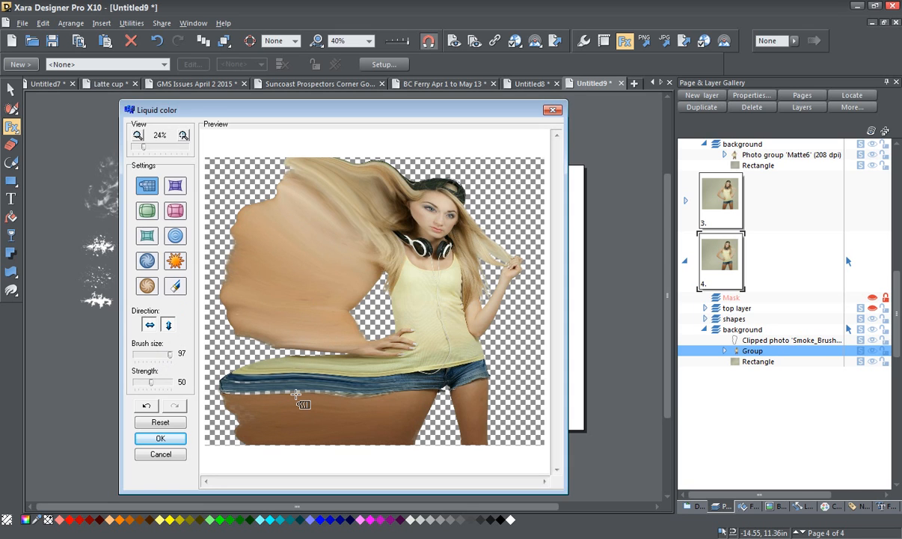
mouse_move(296, 395)
mouse_down()
mouse_move(276, 316)
mouse_move(278, 350)
mouse_move(275, 275)
mouse_move(271, 322)
mouse_move(277, 295)
mouse_up()
mouse_move(278, 389)
mouse_down()
mouse_move(290, 414)
mouse_move(291, 376)
mouse_move(288, 413)
mouse_move(282, 405)
mouse_move(298, 423)
mouse_move(294, 442)
mouse_move(287, 420)
mouse_move(295, 451)
mouse_move(272, 434)
mouse_up()
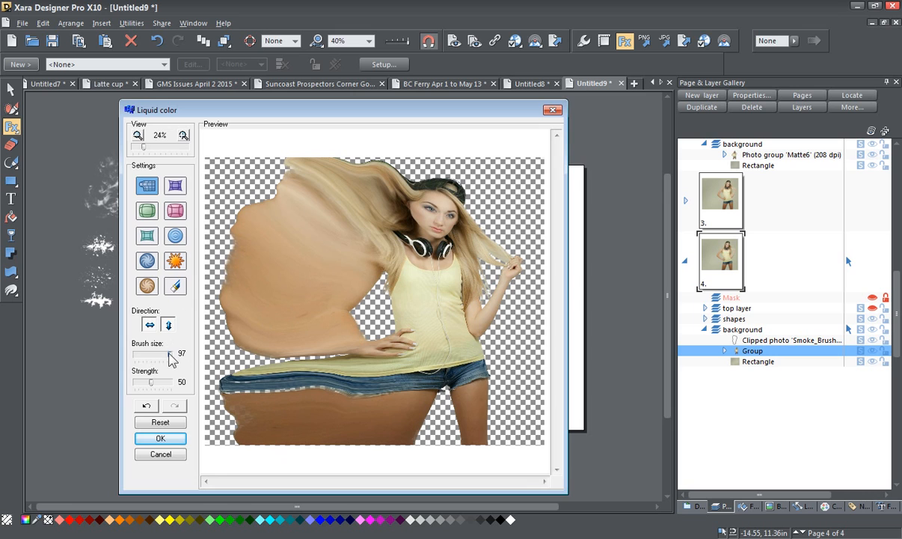
Ripple the smeared shirt and shorts with brush size 24, apply the Liquid color effect, and deselect the photo
mouse_move(307, 369)
mouse_down()
mouse_move(285, 315)
mouse_move(313, 366)
mouse_move(308, 336)
mouse_move(324, 373)
mouse_move(284, 315)
mouse_move(292, 371)
mouse_move(267, 321)
mouse_move(273, 359)
mouse_move(261, 321)
mouse_move(265, 375)
mouse_move(258, 339)
mouse_move(280, 376)
mouse_move(371, 386)
mouse_move(333, 333)
mouse_move(242, 321)
mouse_move(306, 350)
mouse_move(326, 339)
mouse_move(281, 366)
mouse_move(330, 339)
mouse_move(256, 336)
mouse_move(309, 354)
mouse_move(304, 339)
mouse_move(234, 334)
mouse_move(327, 349)
mouse_move(265, 348)
mouse_move(321, 363)
mouse_move(246, 355)
mouse_move(315, 365)
mouse_move(245, 342)
mouse_move(317, 293)
mouse_move(333, 348)
mouse_move(311, 356)
mouse_move(330, 321)
mouse_move(245, 351)
mouse_move(324, 339)
mouse_move(246, 360)
mouse_move(303, 362)
mouse_move(217, 351)
mouse_move(292, 362)
mouse_move(222, 359)
mouse_move(251, 347)
mouse_up()
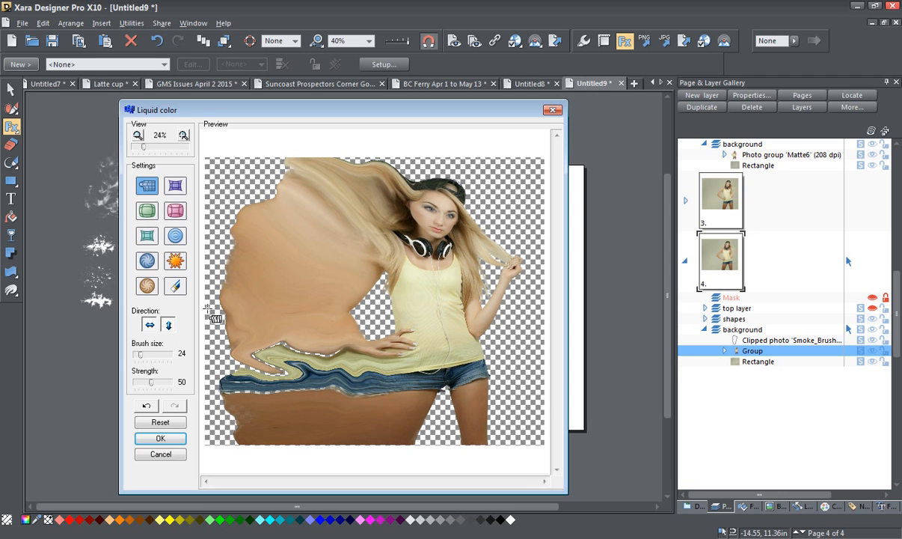
click(161, 439)
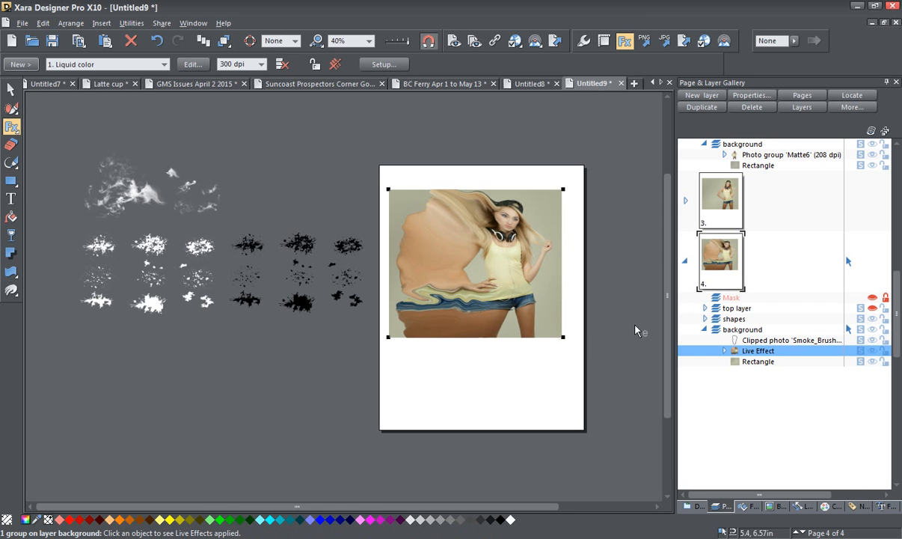
click(12, 89)
scroll(453, 301, up, 3)
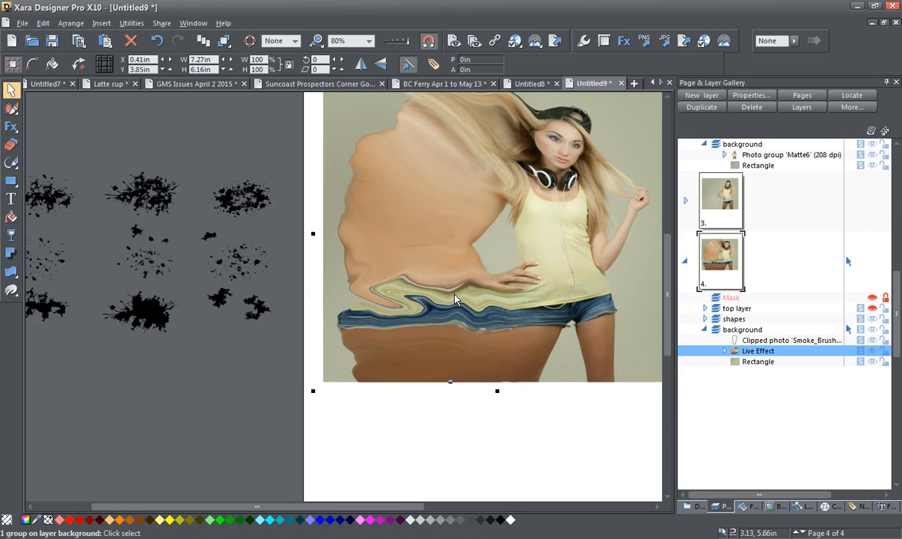
click(273, 403)
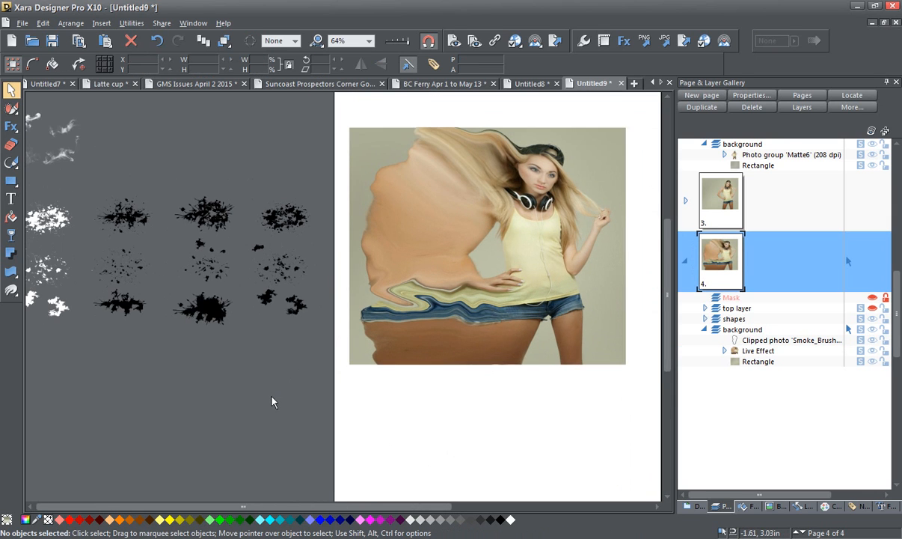
Collapse page 4's background layer, expand its shapes layer and make shapes the active layer
click(704, 330)
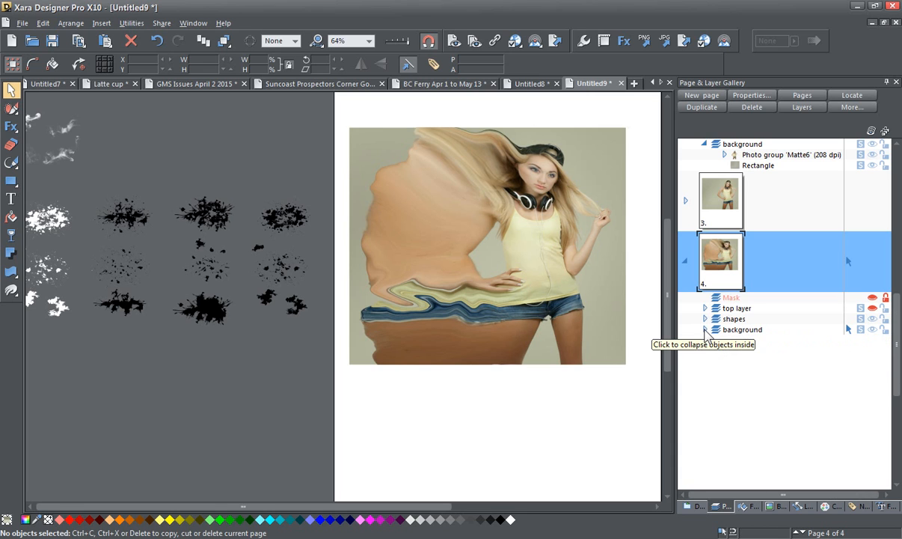
click(704, 320)
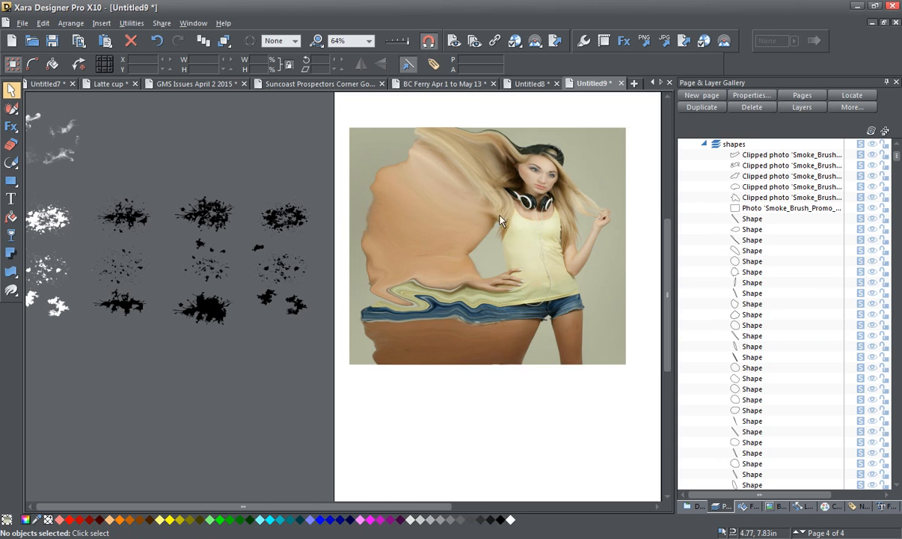
scroll(450, 219, down, 1)
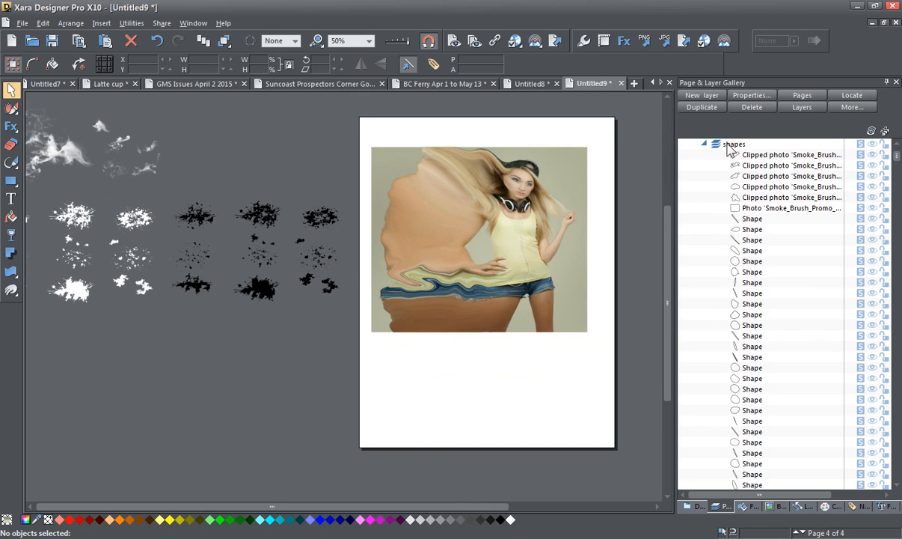
click(687, 143)
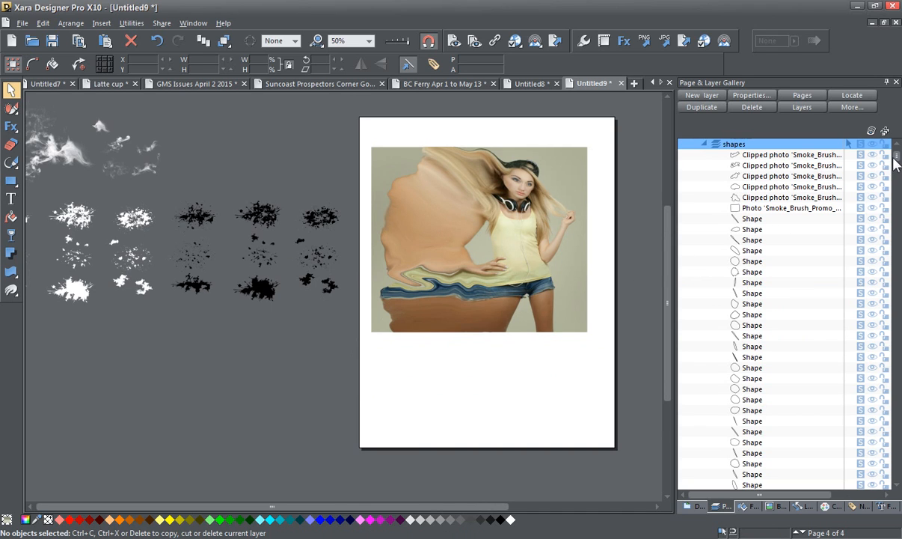
scroll(693, 202, down, 1)
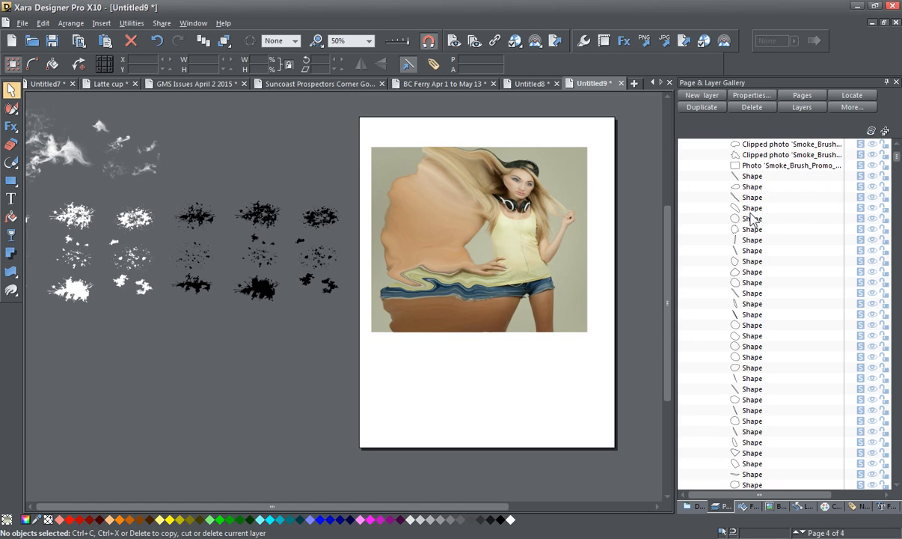
scroll(754, 219, up, 8)
scroll(754, 219, up, 1)
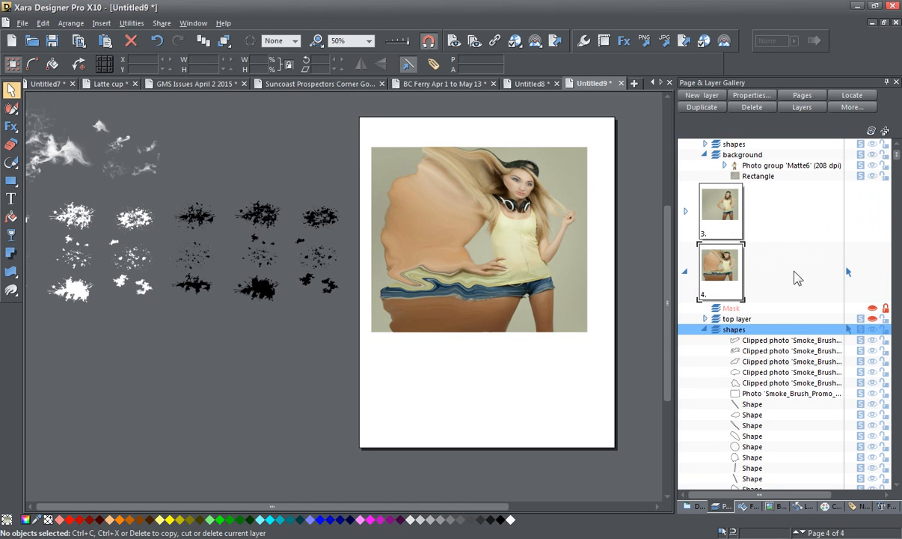
Make page 4's top layer visible over the smeared photo
click(872, 319)
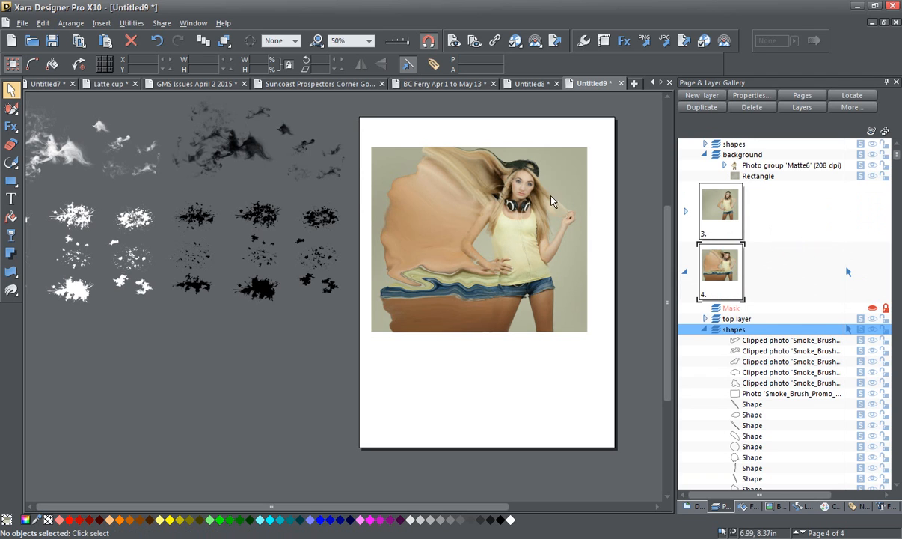
scroll(497, 181, up, 5)
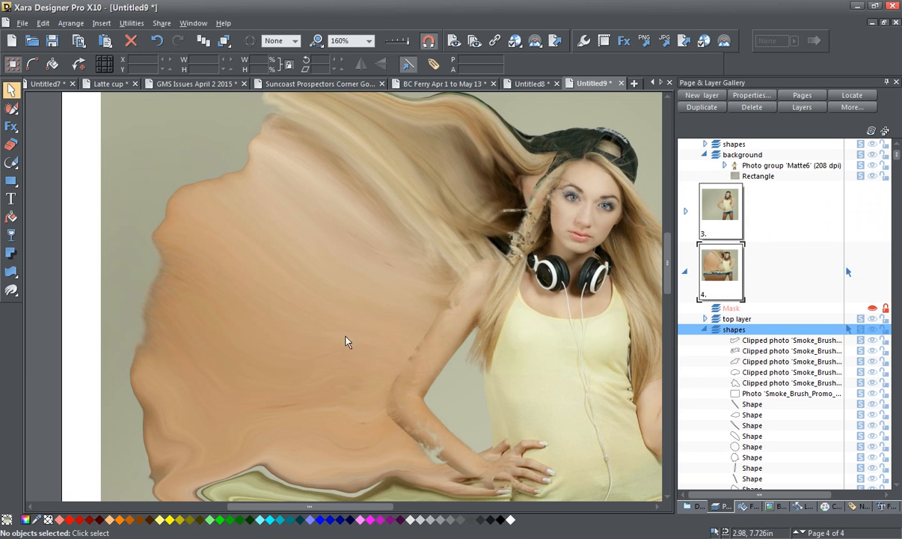
scroll(378, 391, down, 2)
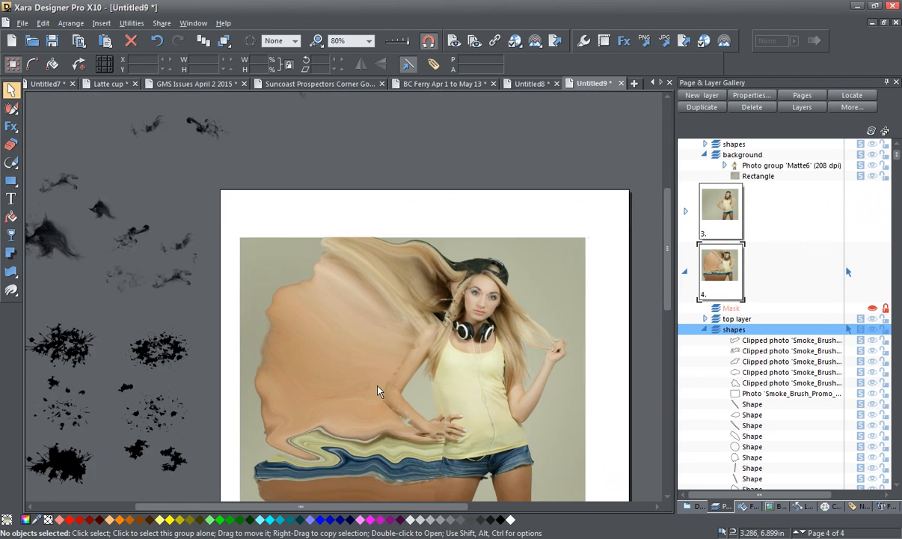
scroll(379, 392, down, 1)
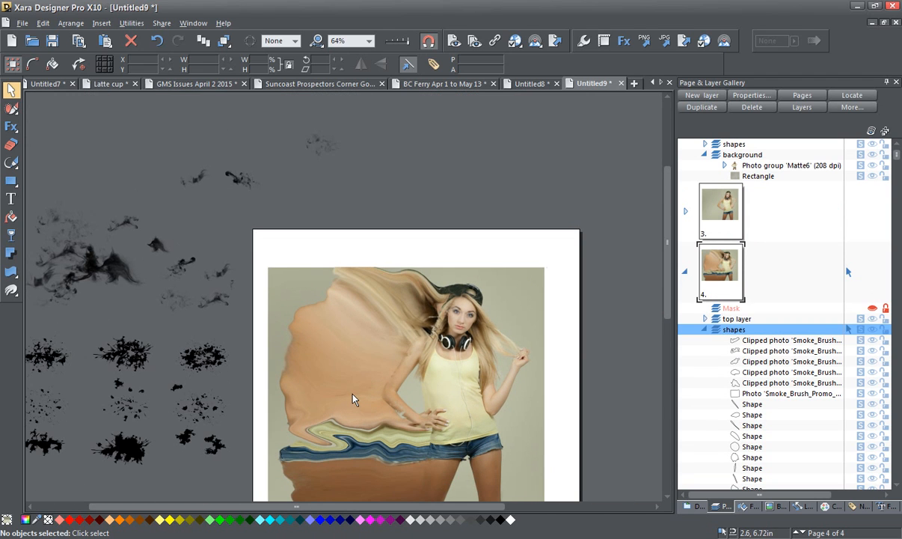
scroll(296, 400, down, 2)
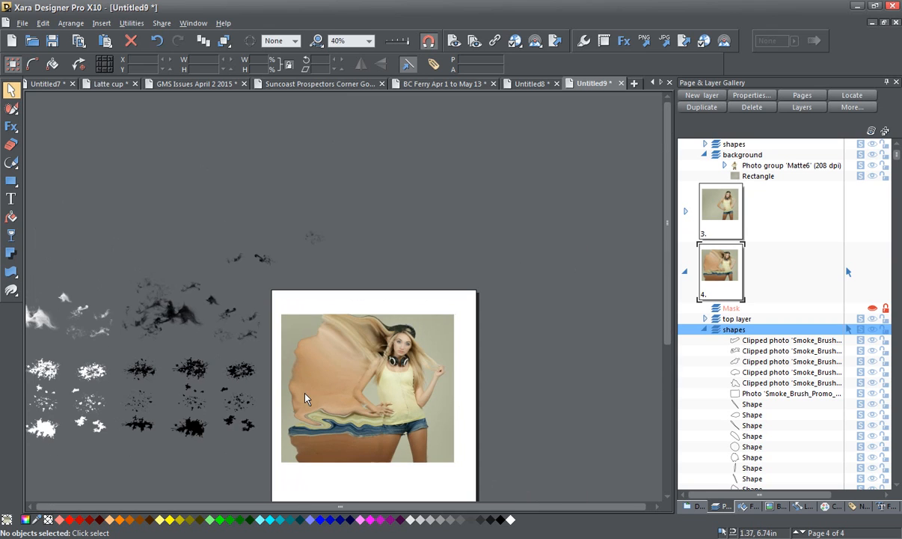
drag(207, 376, 260, 311)
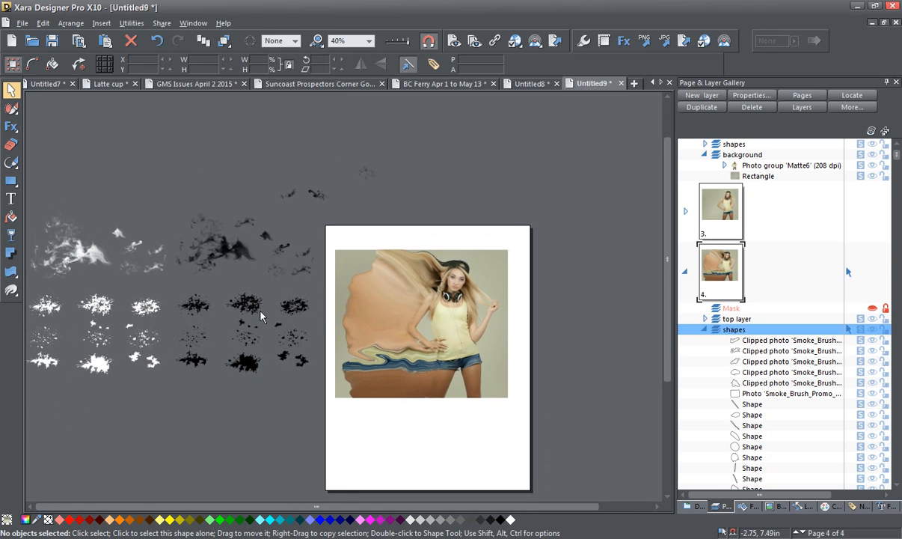
Draw a black rectangle about 7.27 by 6.15 in on the shapes layer, covering the whole smeared photo
click(9, 183)
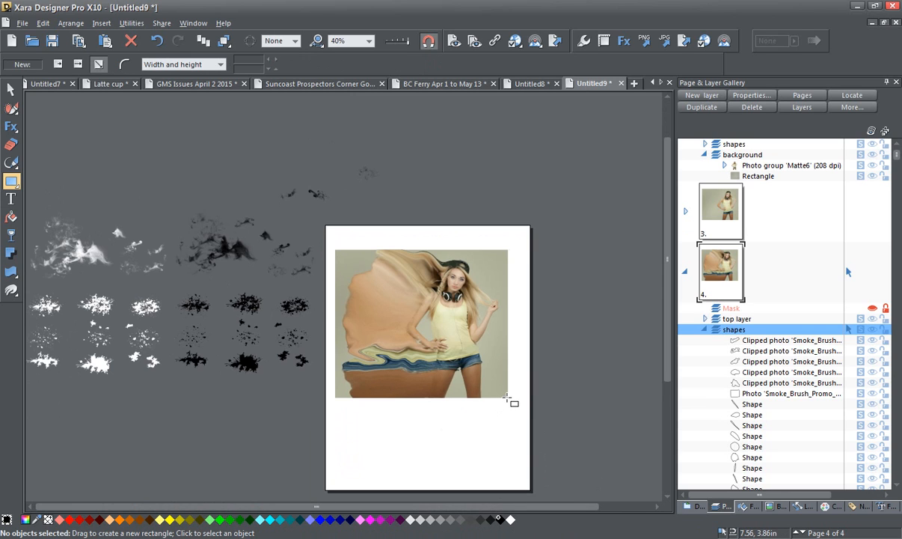
drag(507, 399, 335, 251)
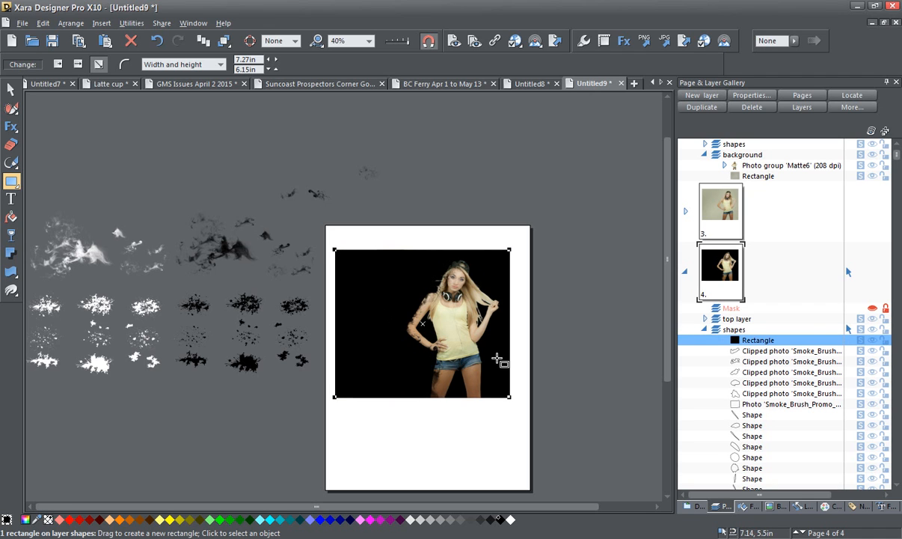
scroll(439, 352, up, 3)
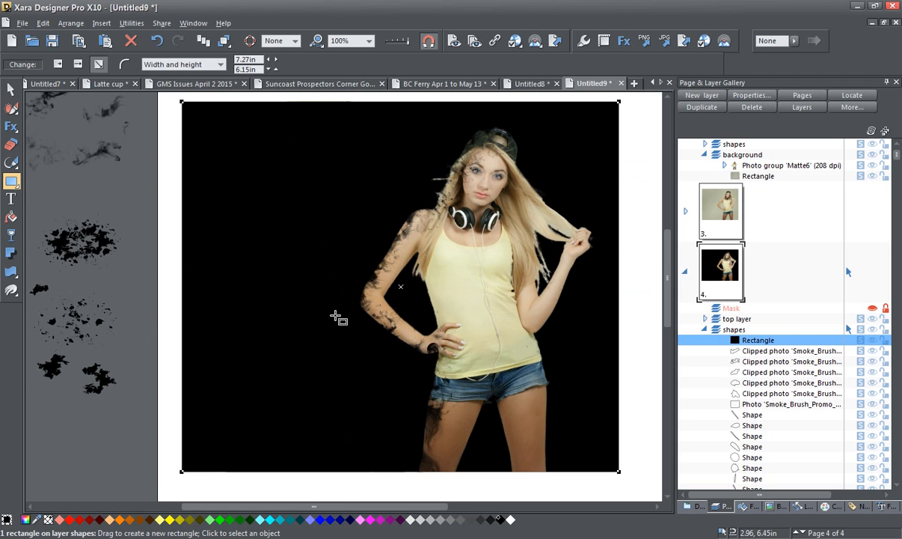
scroll(336, 315, down, 1)
scroll(336, 316, down, 1)
drag(336, 316, 453, 333)
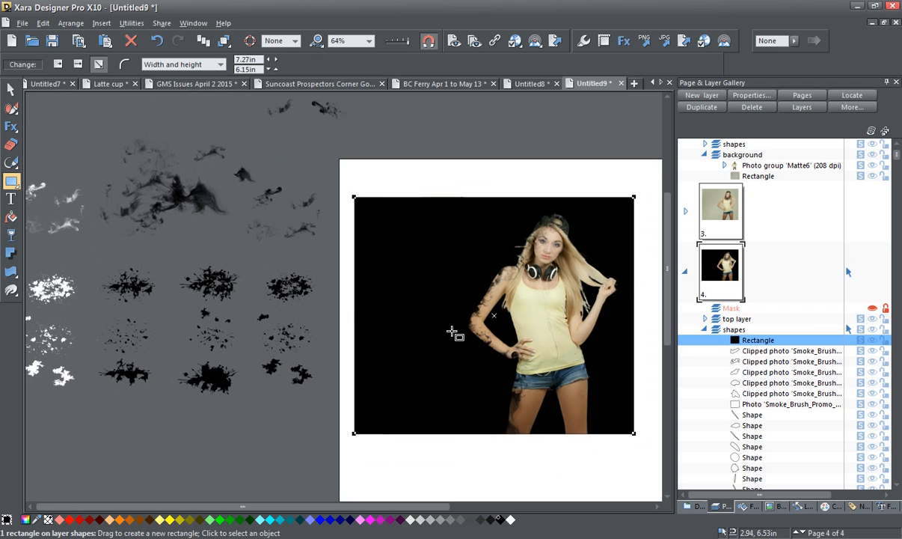
scroll(453, 333, down, 1)
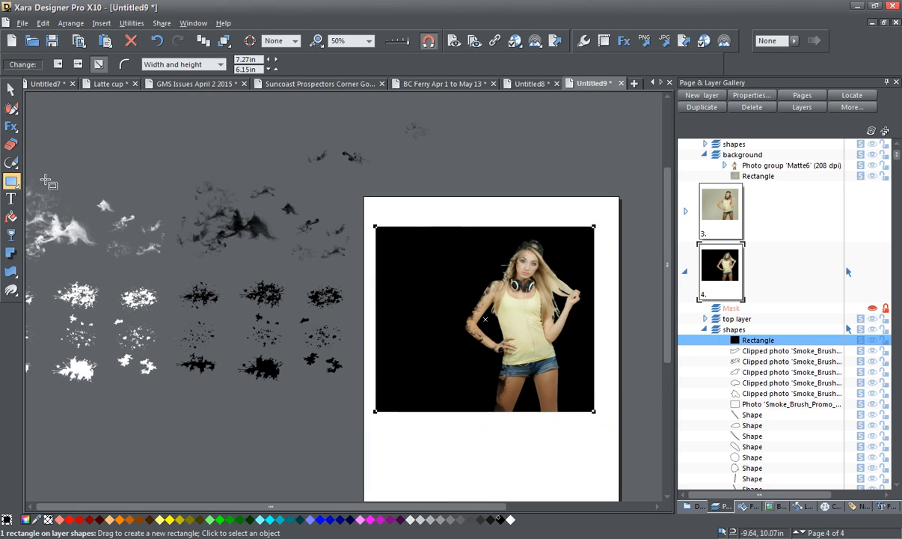
Place a copy of the large white smoke brush over the rectangle's lower left and enlarge it to about 4.45 by 3.67 in
click(11, 89)
click(63, 134)
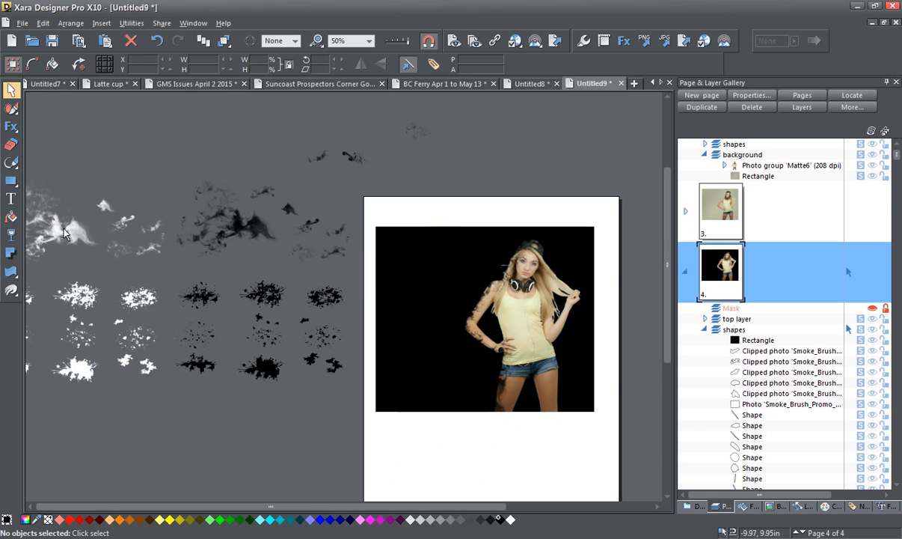
mouse_move(54, 236)
mouse_down()
mouse_move(67, 320)
mouse_move(57, 217)
mouse_move(64, 235)
mouse_move(465, 382)
mouse_move(481, 398)
mouse_up()
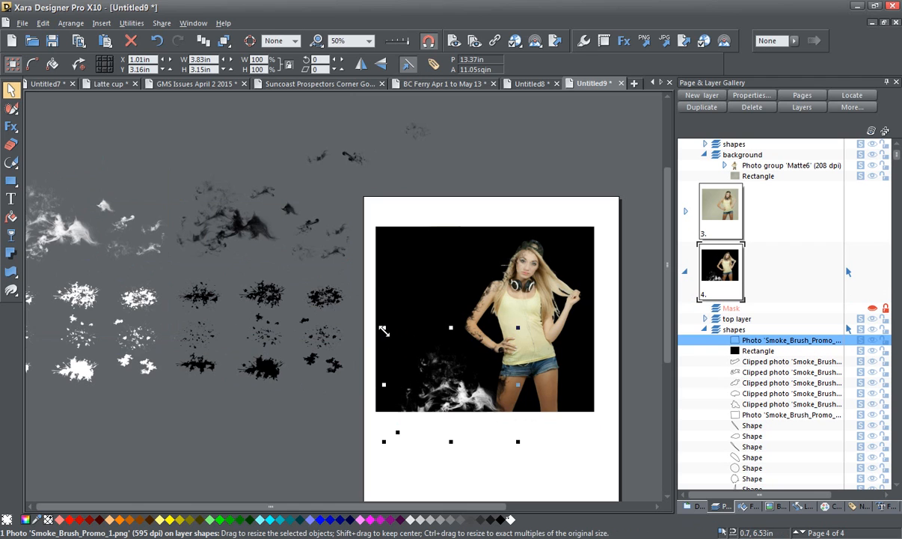
drag(384, 330, 366, 321)
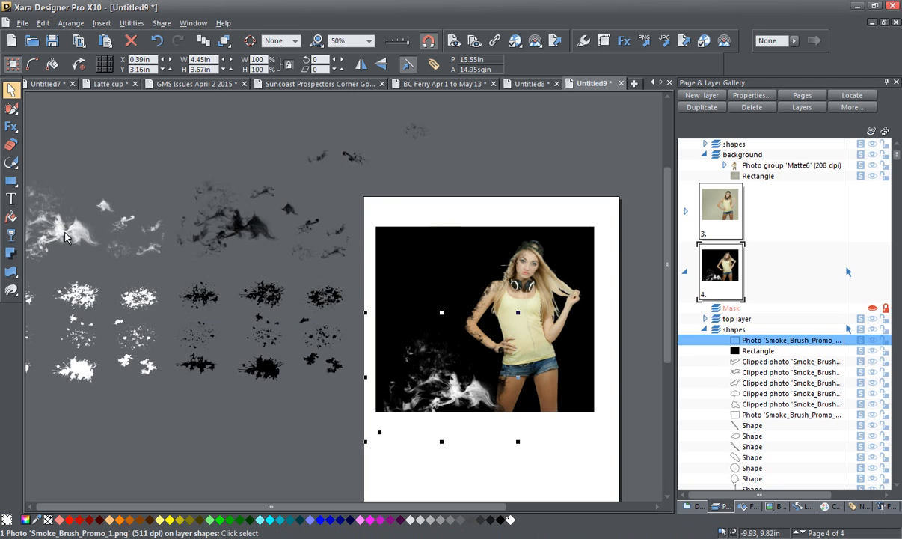
Add a second copy of the large white smoke brush, rotated and enlarged to about 6.43 by 6.15 in, beside the woman's bent elbow and hip
drag(66, 237, 434, 267)
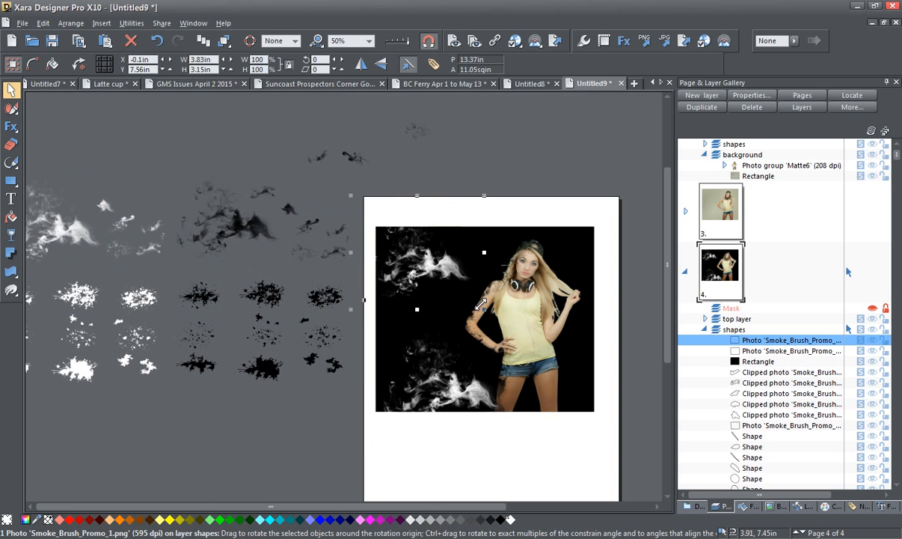
drag(481, 305, 426, 333)
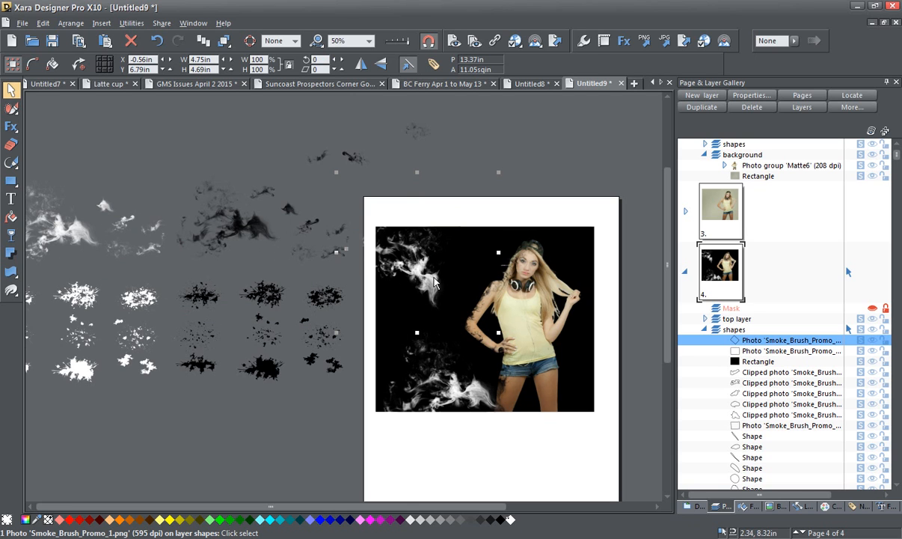
mouse_move(428, 288)
mouse_down()
mouse_move(425, 303)
mouse_move(458, 350)
mouse_move(447, 343)
mouse_move(489, 372)
mouse_up()
drag(403, 260, 363, 214)
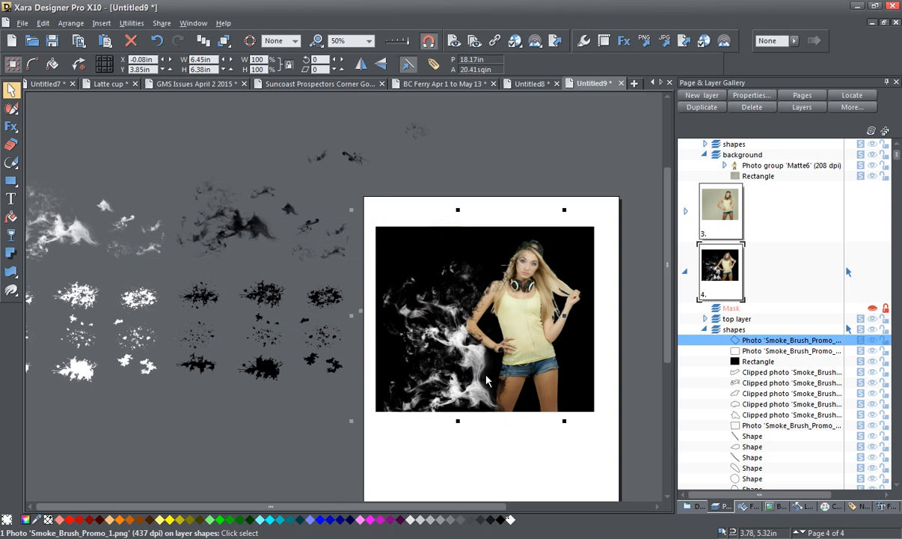
drag(562, 419, 574, 402)
drag(482, 362, 493, 376)
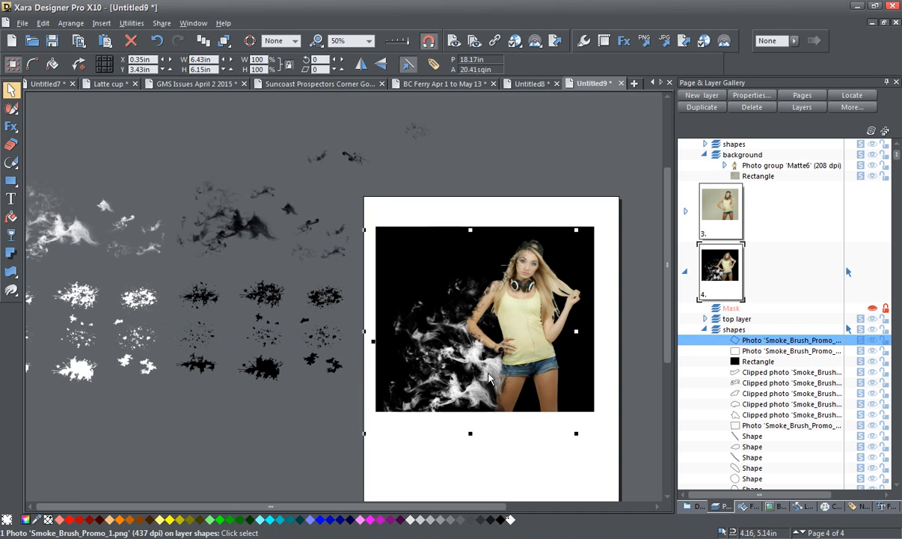
drag(489, 378, 498, 379)
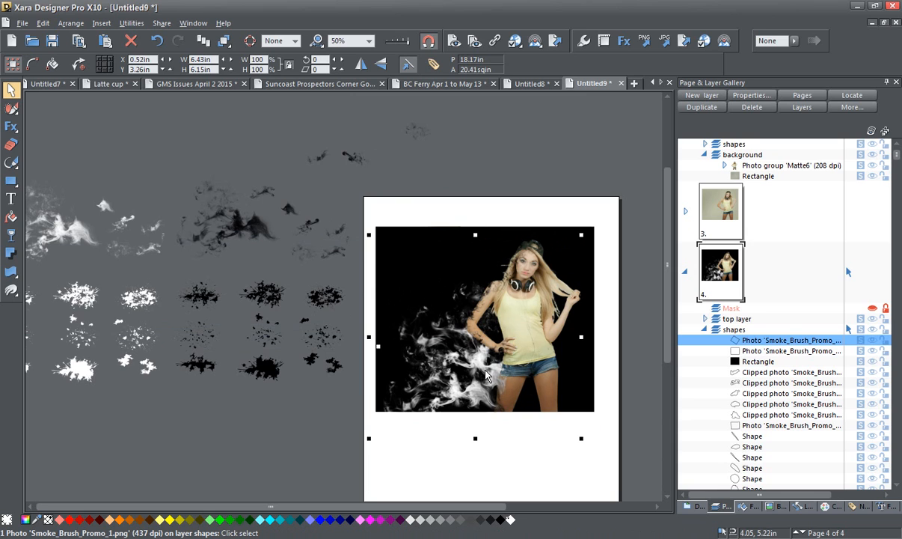
Shift the first smoke copy toward the woman's thigh and stretch it leftward to about 6.16 in wide
mouse_move(475, 404)
mouse_down()
mouse_move(479, 396)
mouse_move(490, 408)
mouse_up()
click(489, 409)
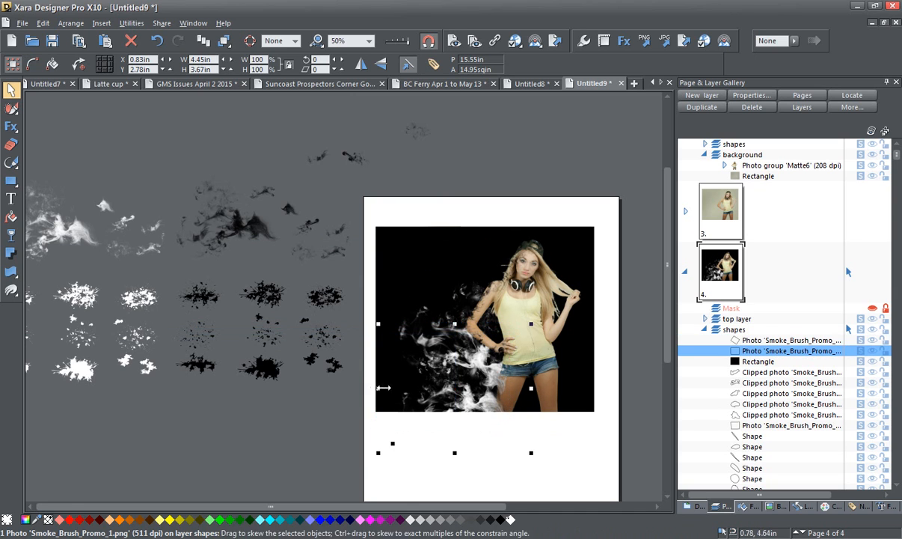
drag(379, 387, 323, 376)
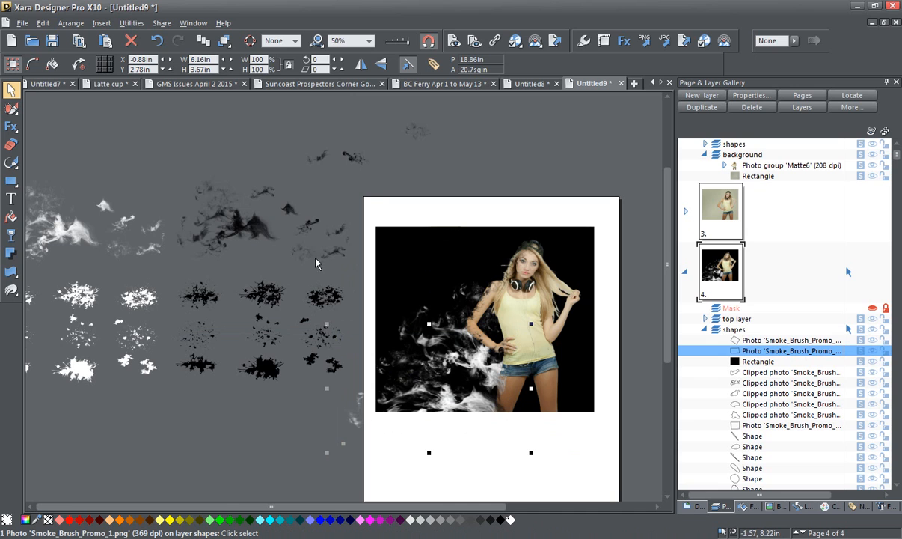
Add a third, rotated large white smoke copy beside the woman's head and shoulder, plus two small smoke wisps beside her upper arm
mouse_move(62, 234)
mouse_down()
mouse_move(418, 217)
mouse_move(479, 254)
mouse_move(431, 242)
mouse_move(497, 304)
mouse_up()
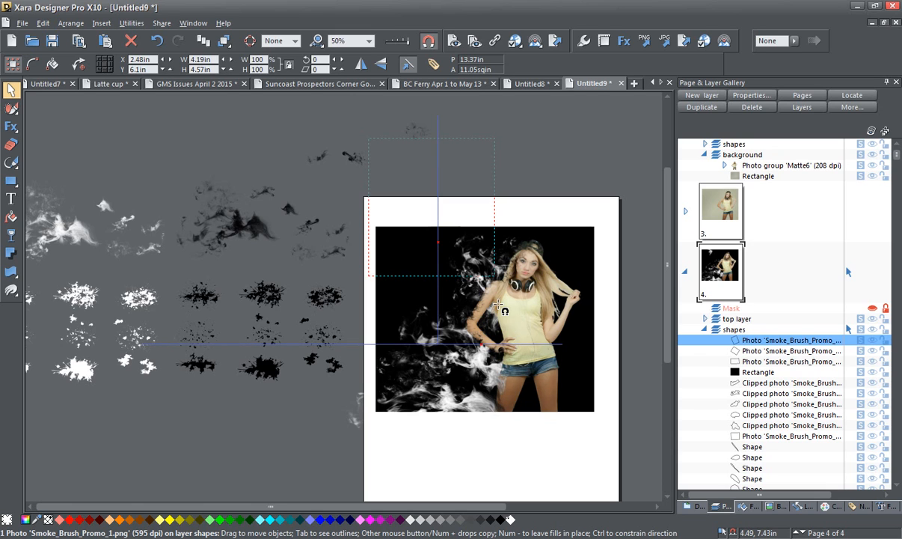
drag(498, 307, 511, 297)
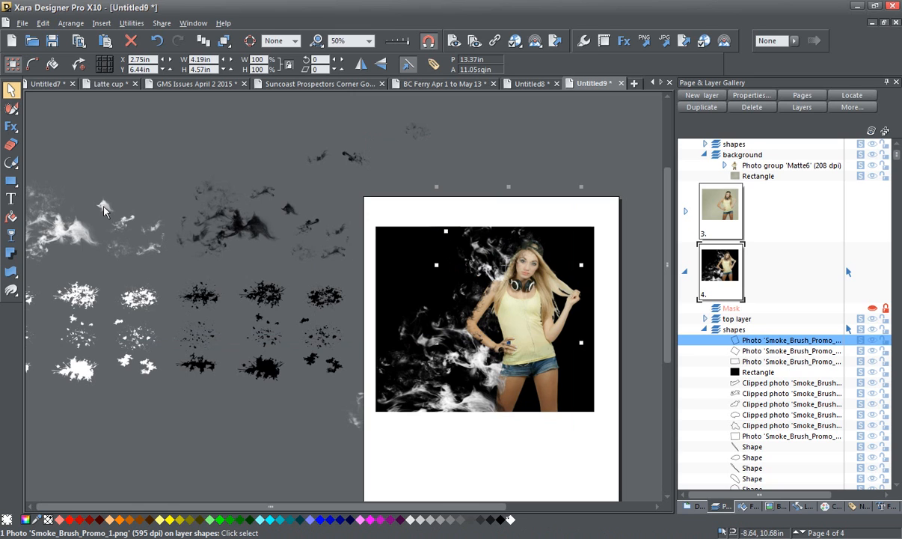
drag(103, 209, 468, 319)
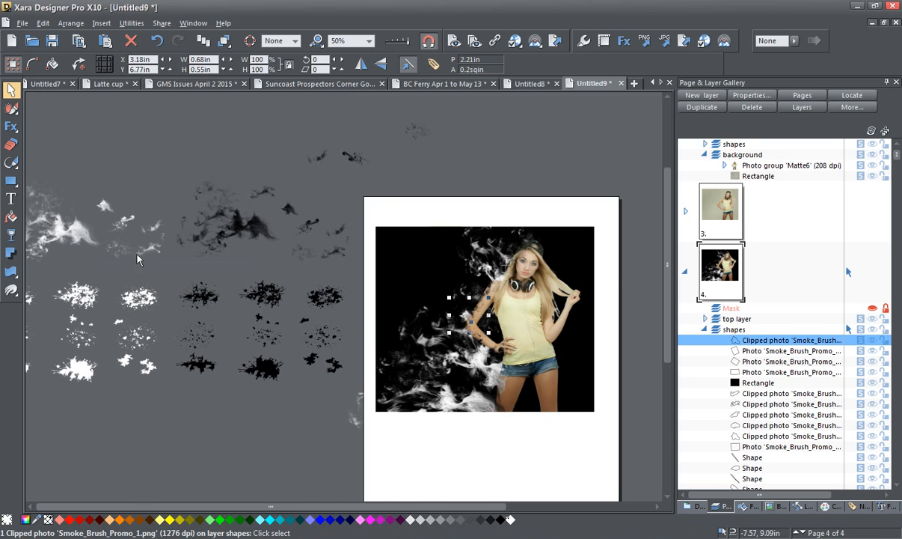
drag(148, 253, 469, 307)
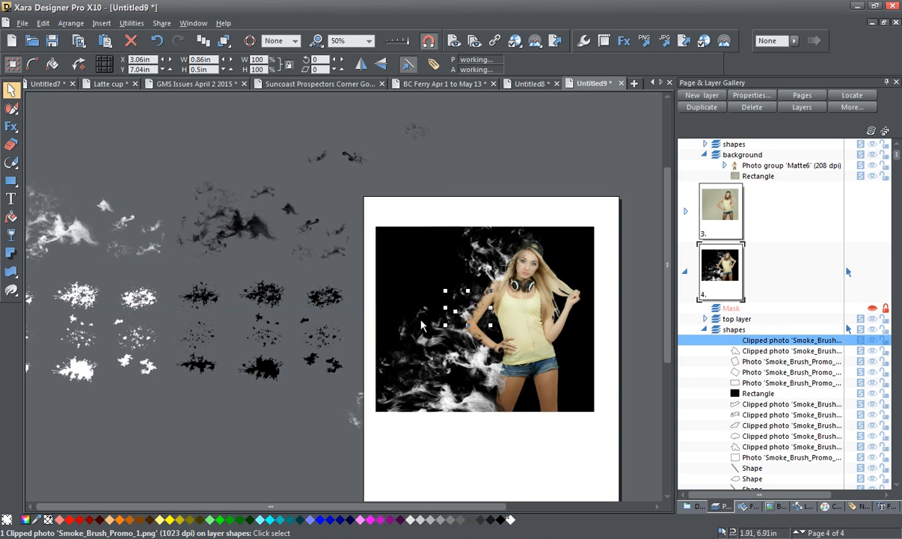
Rotate the large white smoke copy near the bent elbow to about 6 by 5.37 in and reposition it beside the woman's hip and thigh
scroll(489, 307, up, 2)
scroll(489, 308, up, 3)
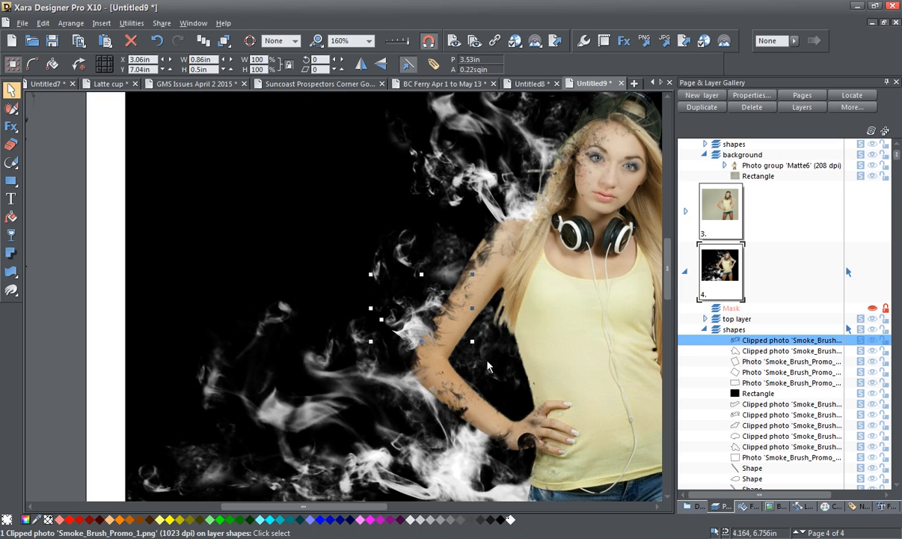
click(487, 366)
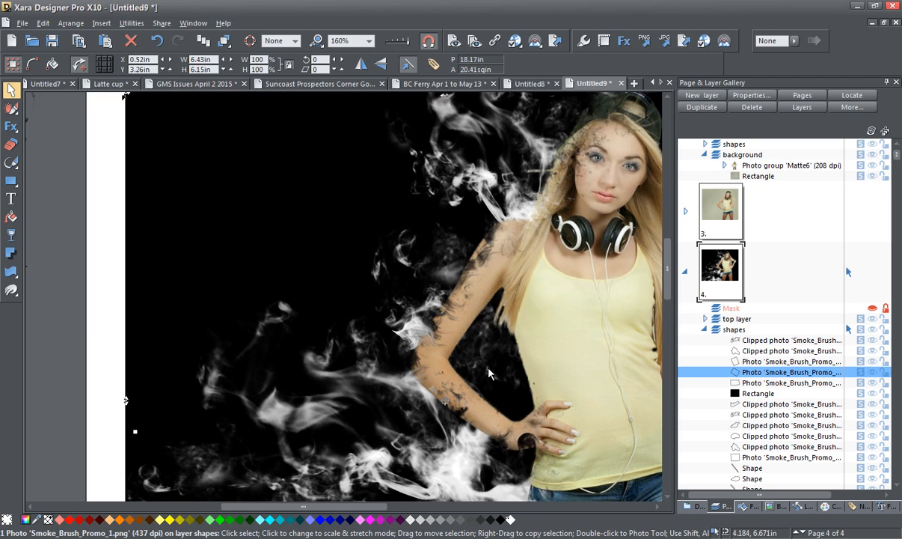
drag(487, 373, 394, 362)
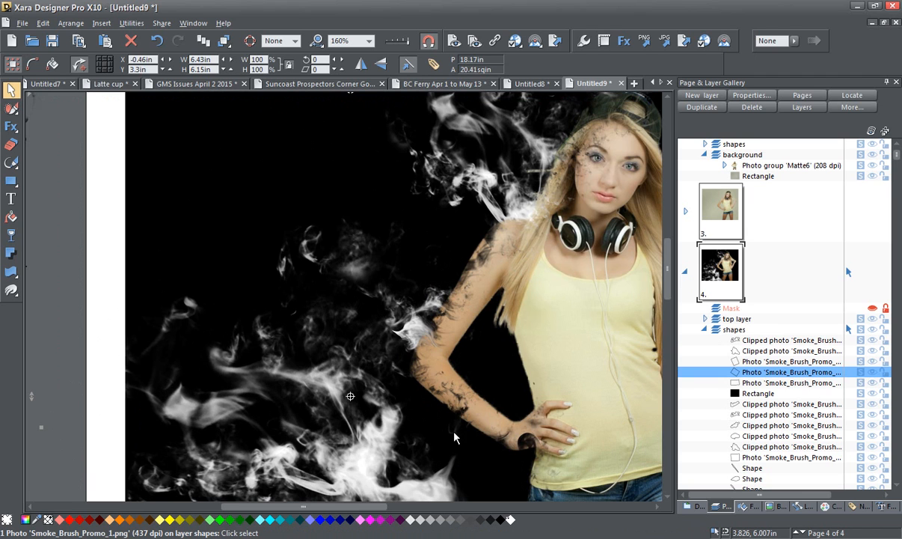
scroll(454, 437, up, 2)
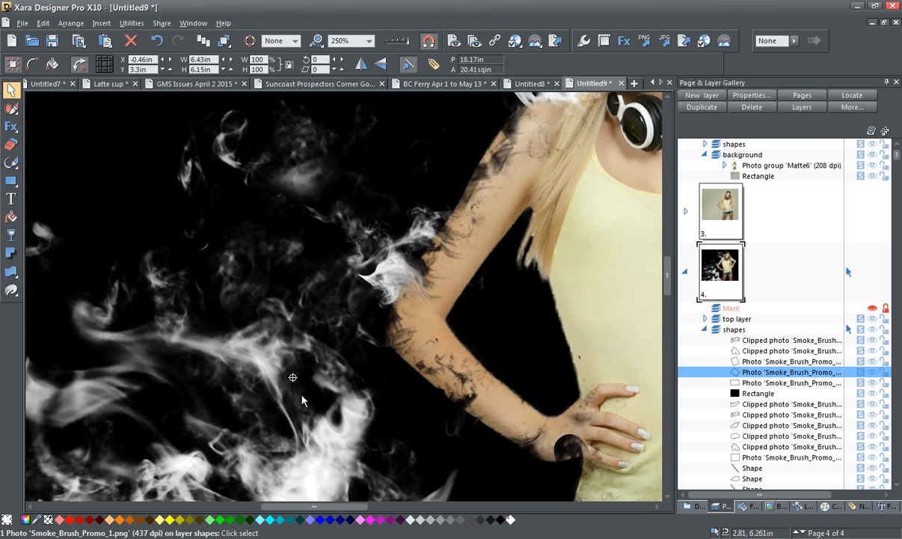
scroll(406, 463, down, 3)
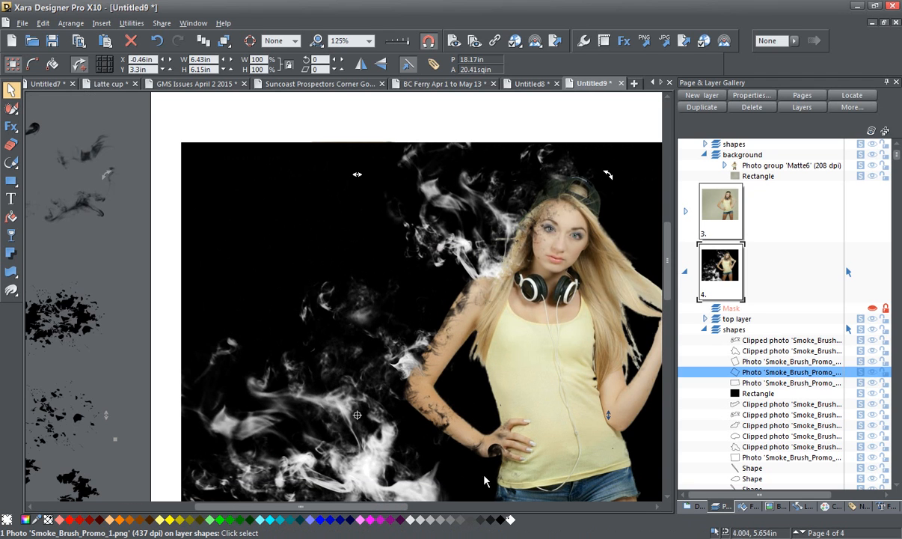
drag(549, 457, 555, 314)
drag(361, 332, 338, 286)
click(337, 286)
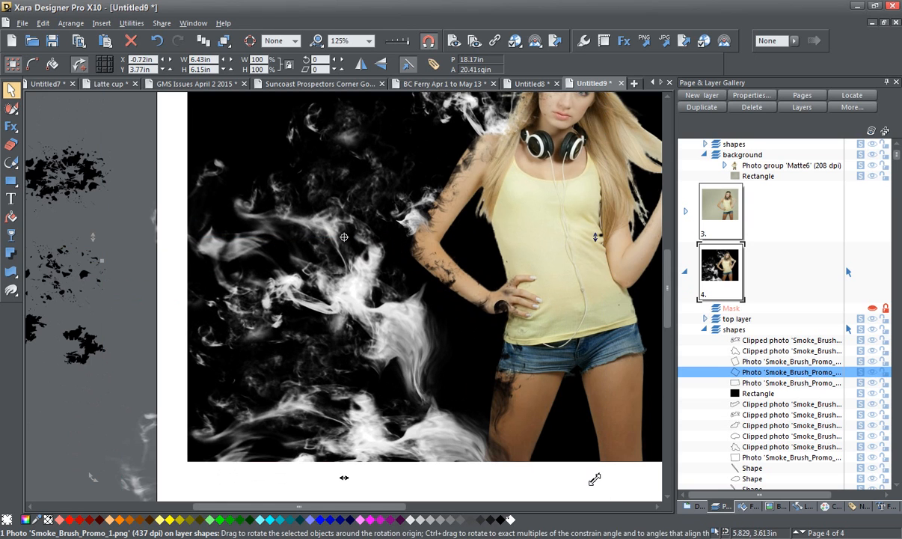
drag(594, 479, 620, 385)
drag(395, 298, 466, 382)
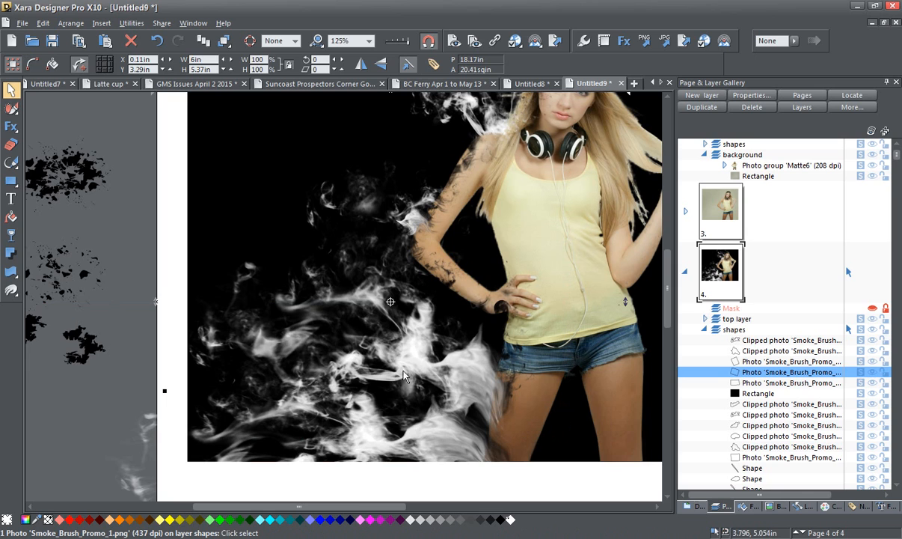
scroll(379, 313, down, 1)
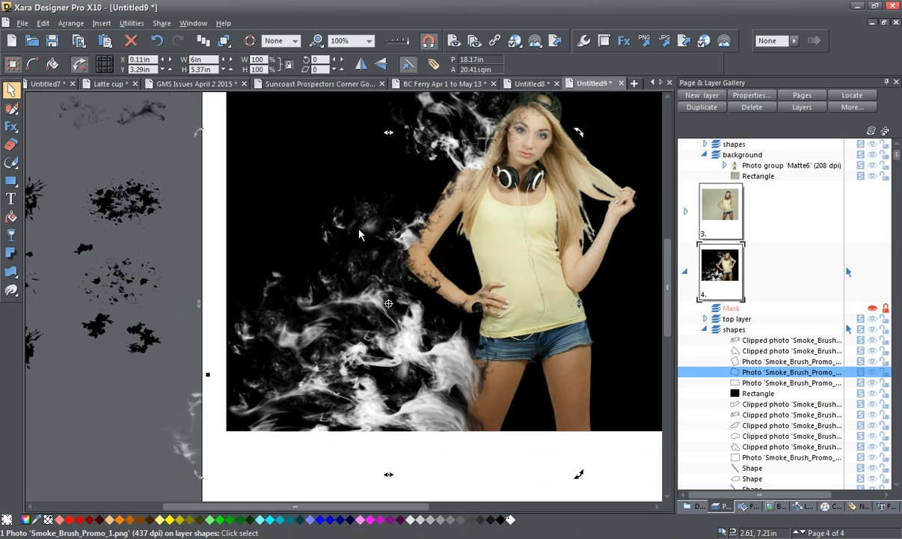
drag(370, 230, 187, 154)
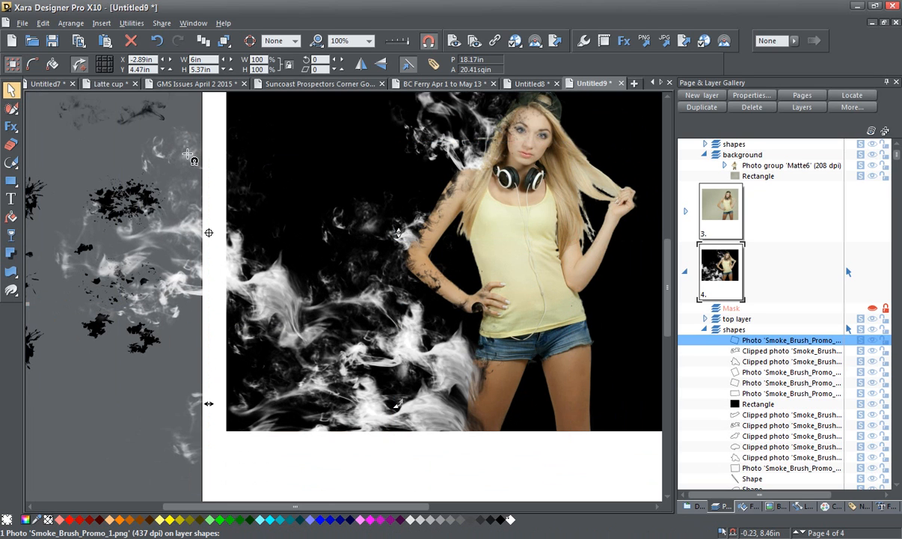
key(Delete)
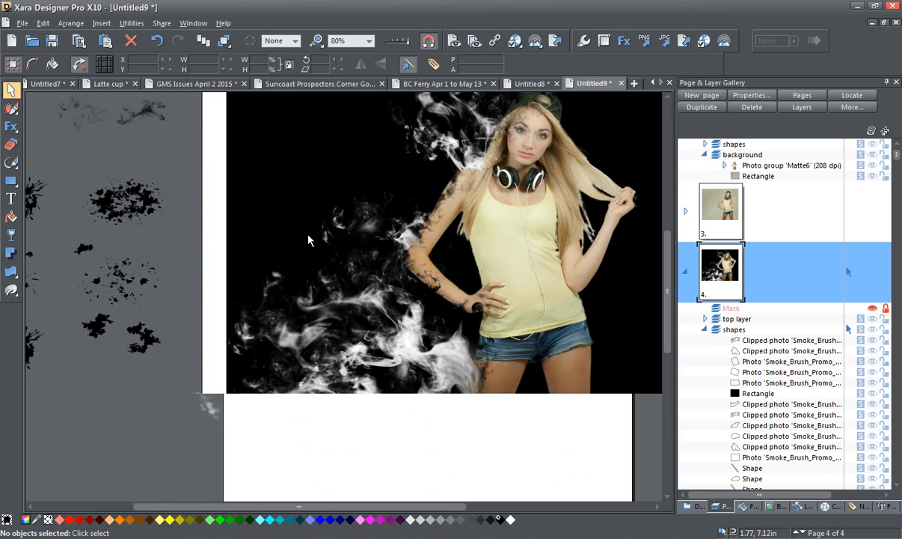
Add five copies of small white smoke wisps to the black rectangle, one near the bent elbow and four in its upper area
scroll(308, 235, down, 2)
drag(177, 215, 274, 303)
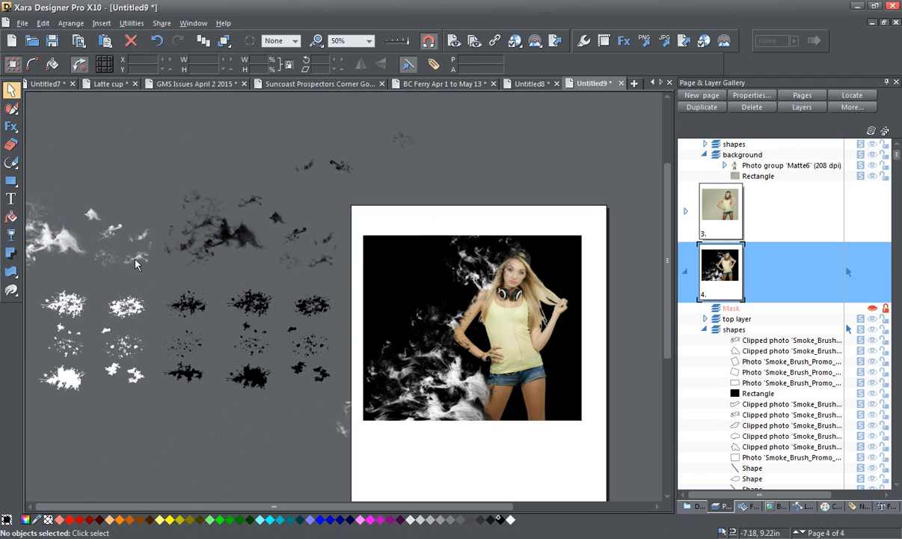
drag(67, 345, 443, 347)
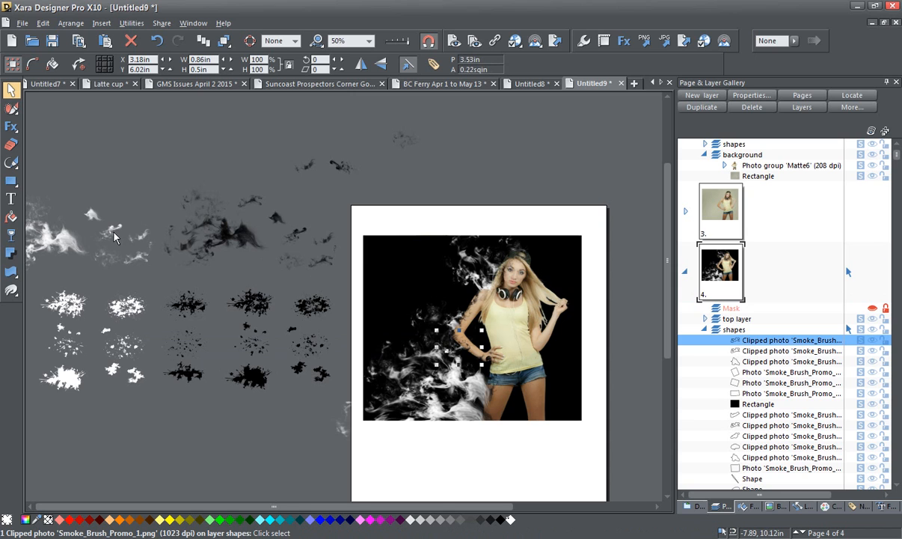
drag(110, 233, 418, 289)
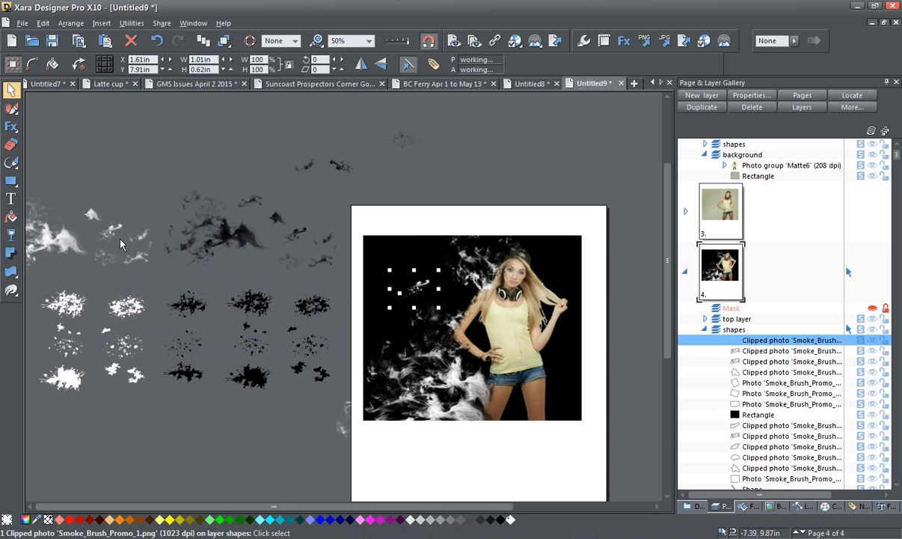
drag(97, 219, 404, 274)
drag(103, 264, 366, 278)
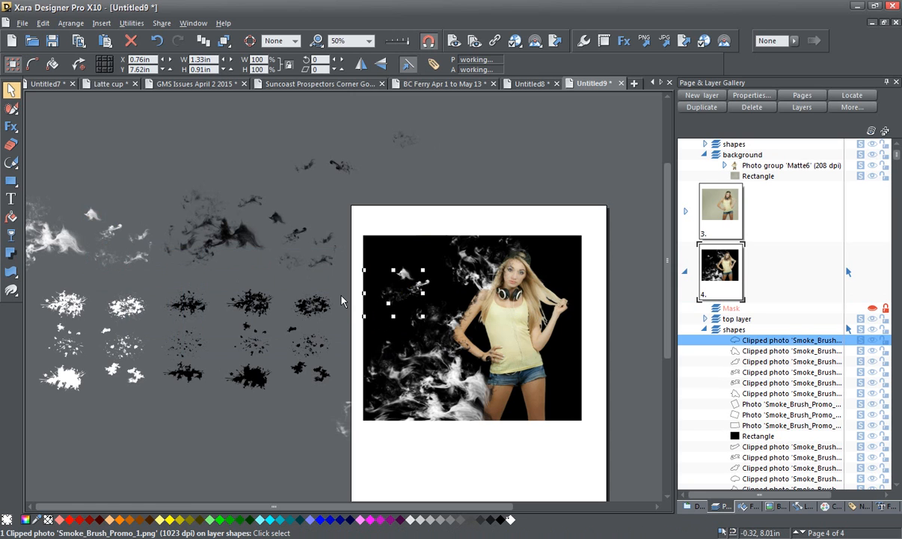
drag(143, 238, 449, 297)
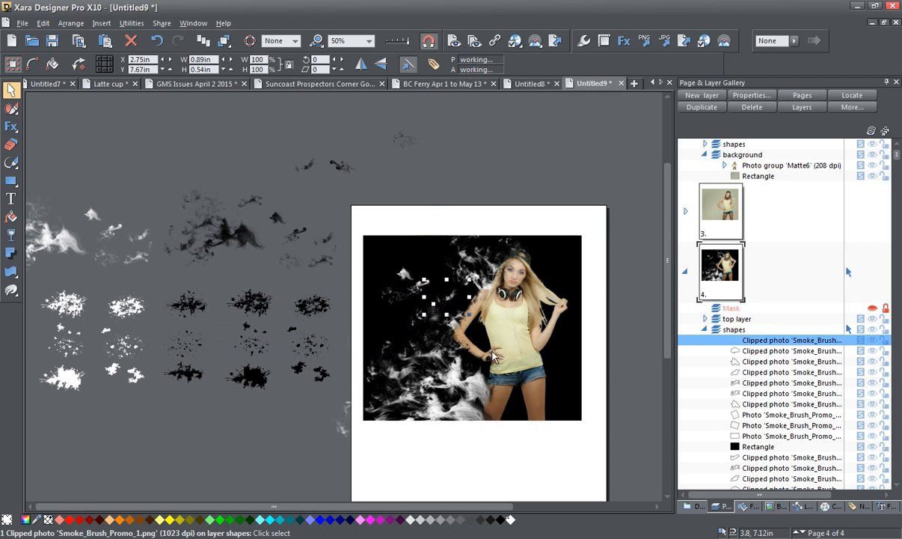
Move the 0.89 in wide wisp down near the elbow, and flip the 1.01 in wide wisp horizontally and place it against the elbow
scroll(470, 344, up, 5)
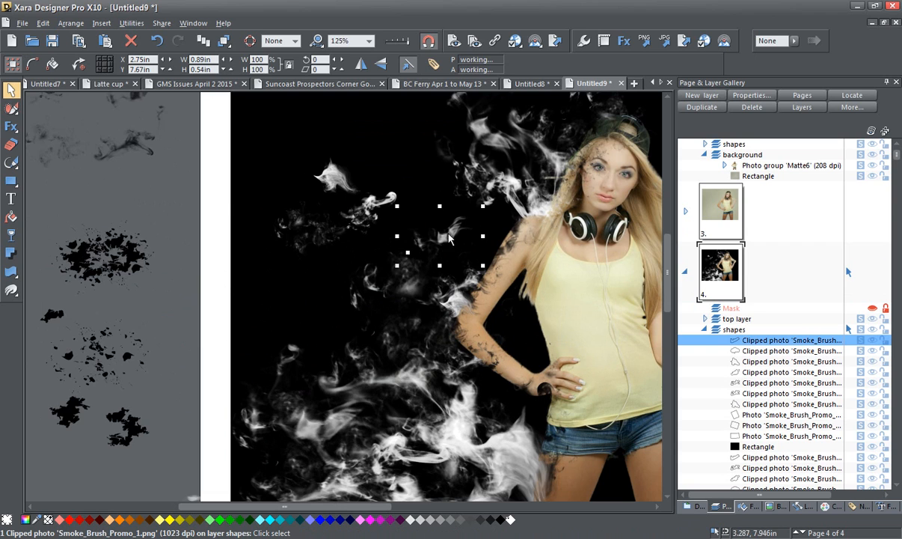
drag(449, 238, 445, 342)
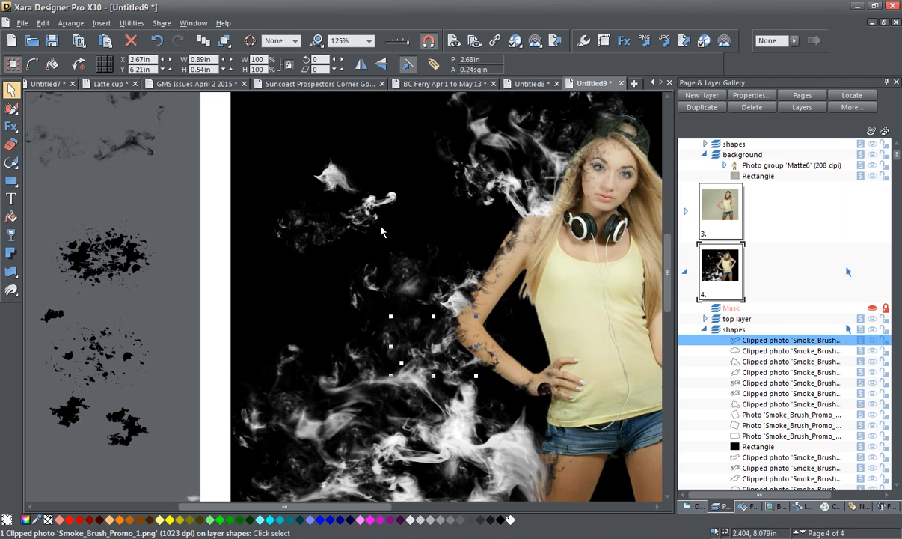
drag(376, 213, 406, 217)
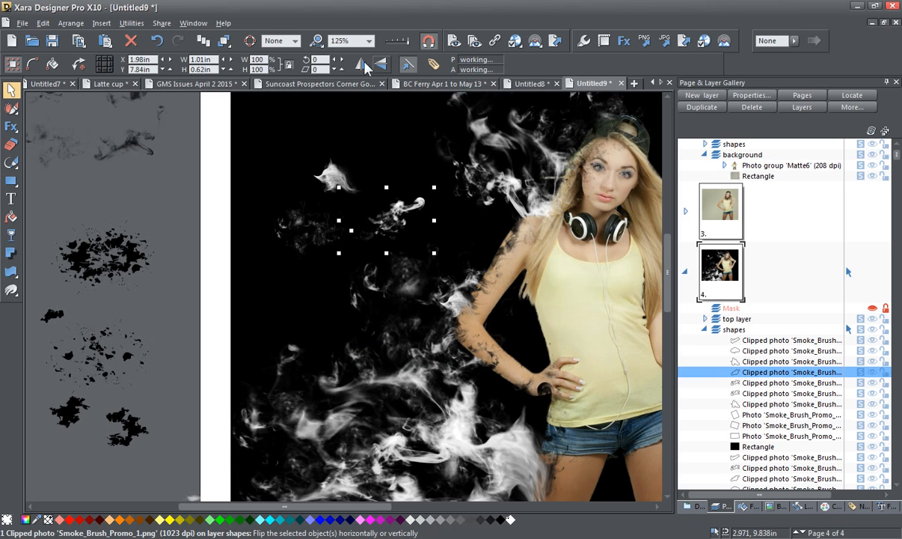
click(364, 65)
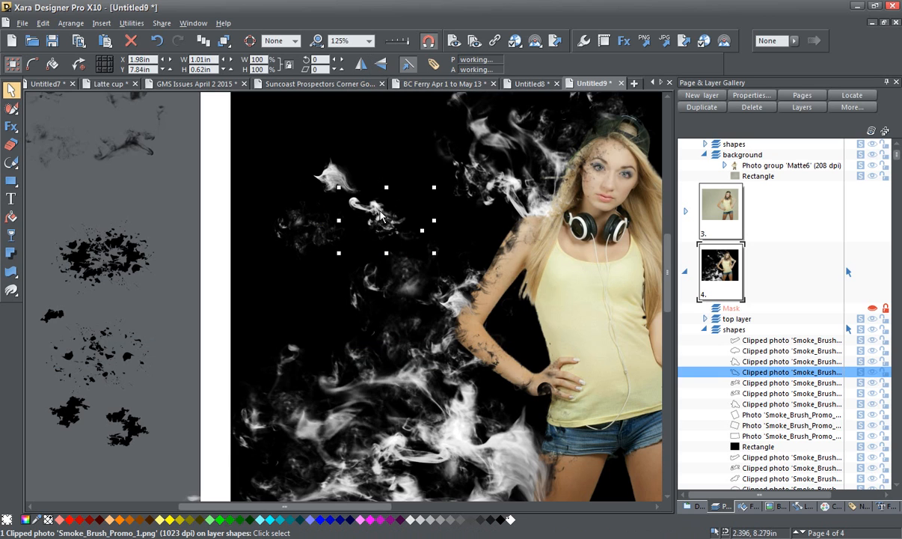
drag(374, 217, 428, 319)
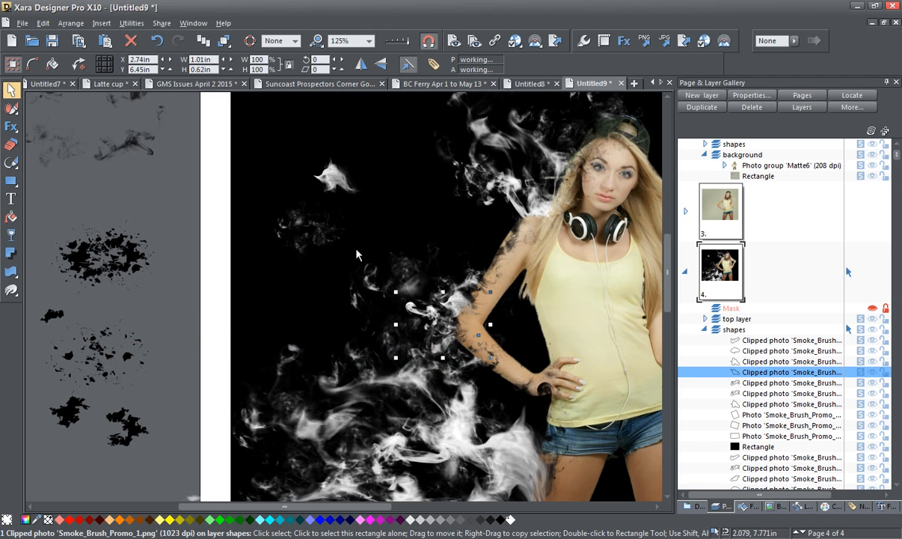
Copy the faint smoke puff above the lower smoke and beside the head, and copy the flipped curled wisp to the woman's shoulder
scroll(356, 256, down, 2)
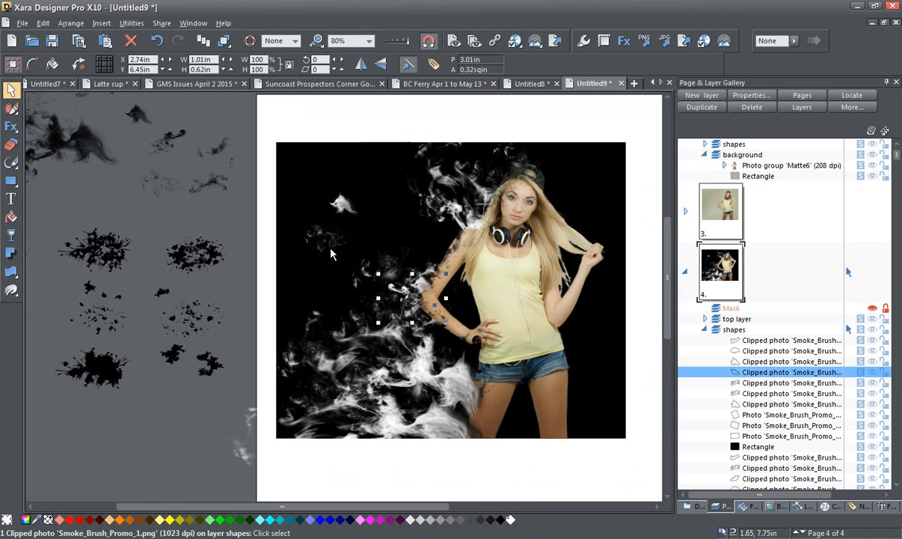
drag(326, 242, 353, 292)
drag(326, 252, 403, 185)
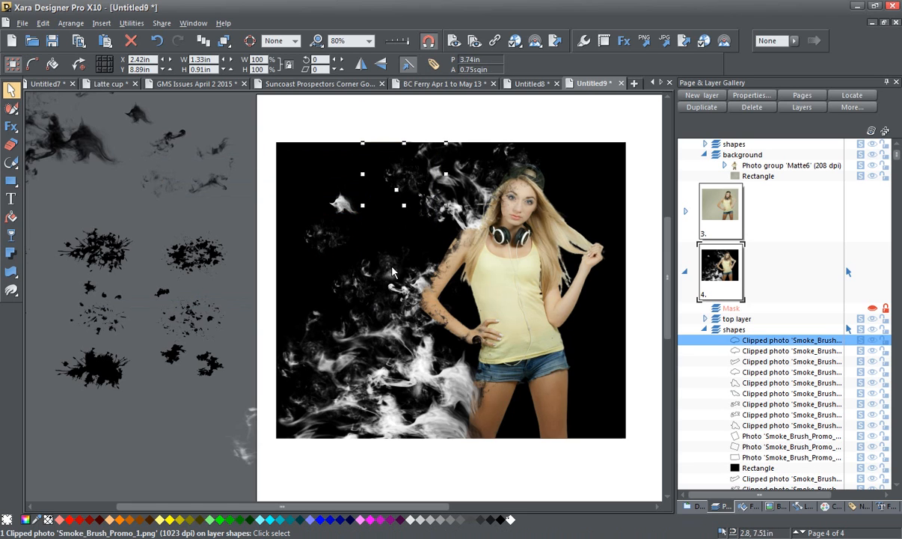
click(393, 294)
drag(393, 294, 445, 230)
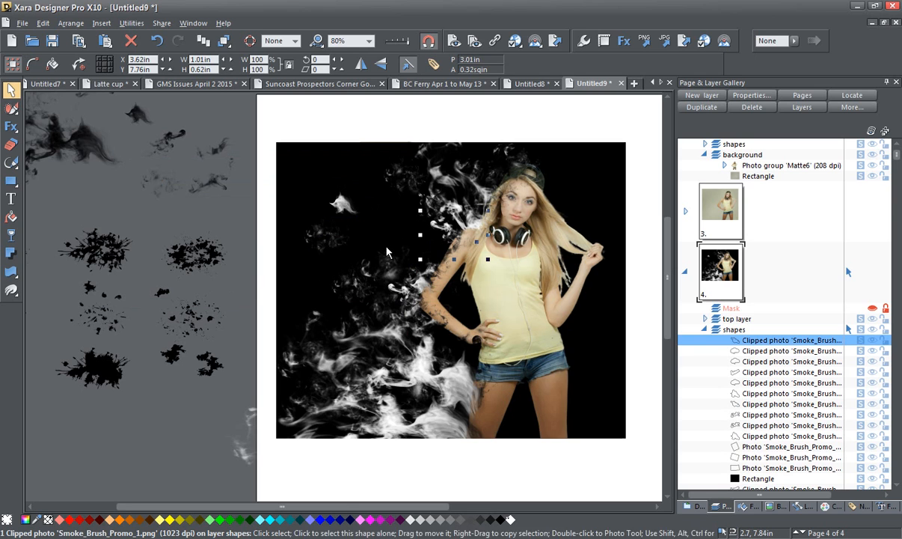
Add a copy of the thin white smoke wisp, rotate it to about 0.75 by 0.79 in, and duplicate it over the woman's upper arm
scroll(183, 191, down, 1)
scroll(182, 192, down, 1)
drag(116, 181, 264, 209)
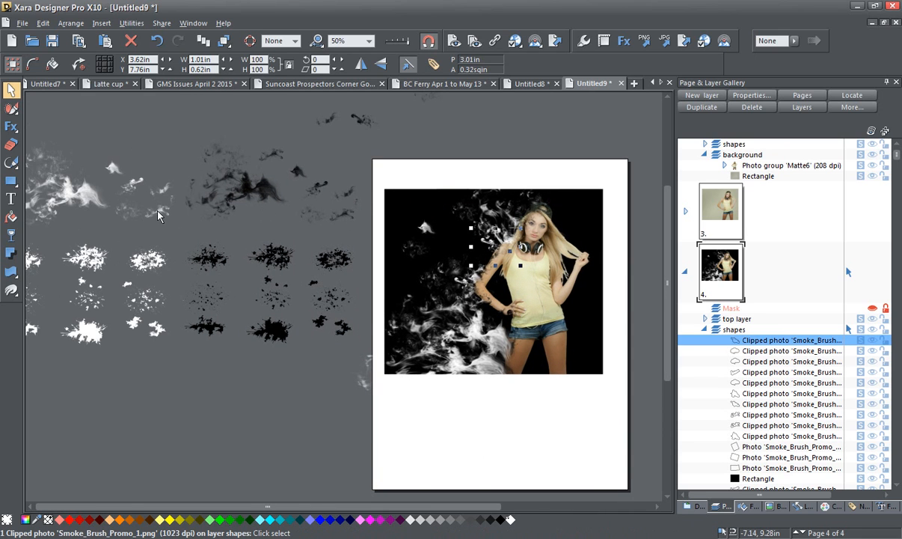
mouse_move(157, 215)
mouse_down()
mouse_move(382, 234)
mouse_move(450, 252)
mouse_up()
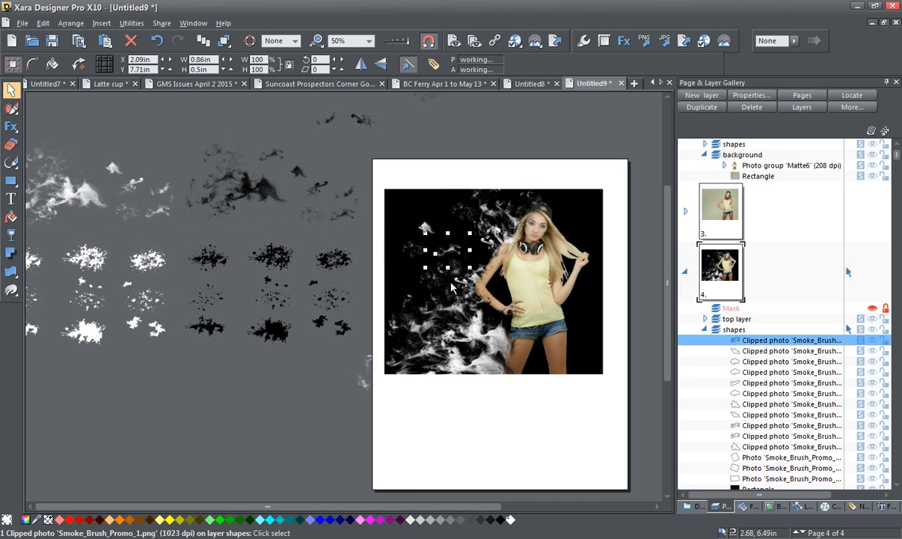
scroll(451, 256, up, 1)
scroll(451, 258, up, 4)
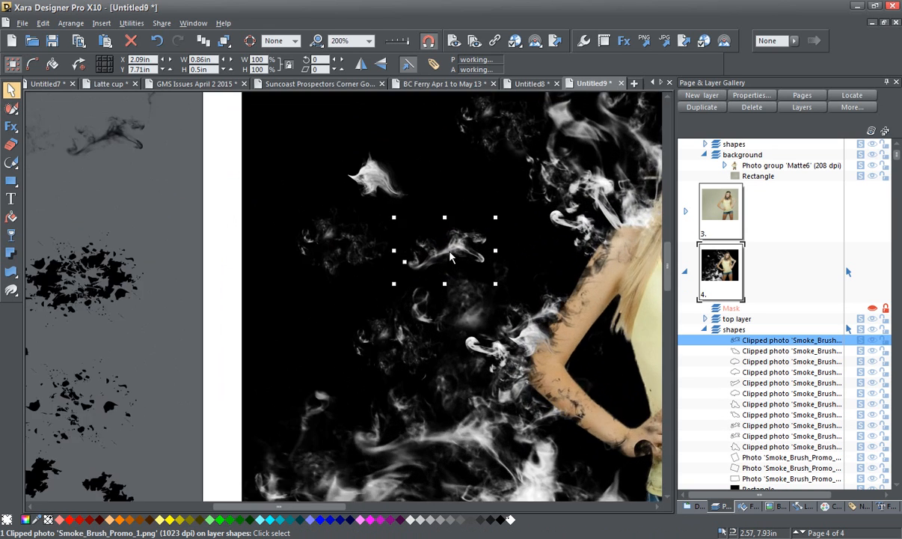
scroll(498, 267, down, 2)
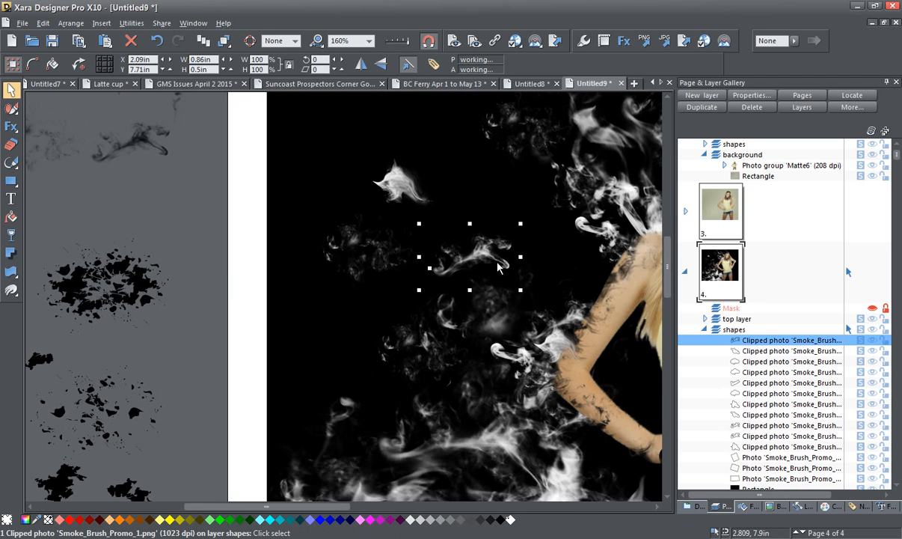
drag(498, 268, 607, 271)
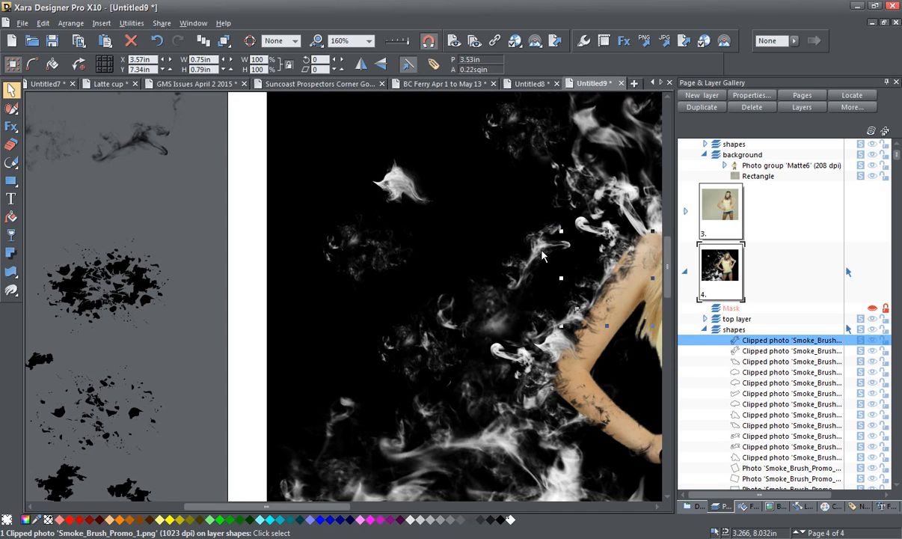
Duplicate the rotated thin wisp, flip it horizontally, and place it at about 0.83 by 0.55 in beside the upper arm
drag(540, 255, 512, 223)
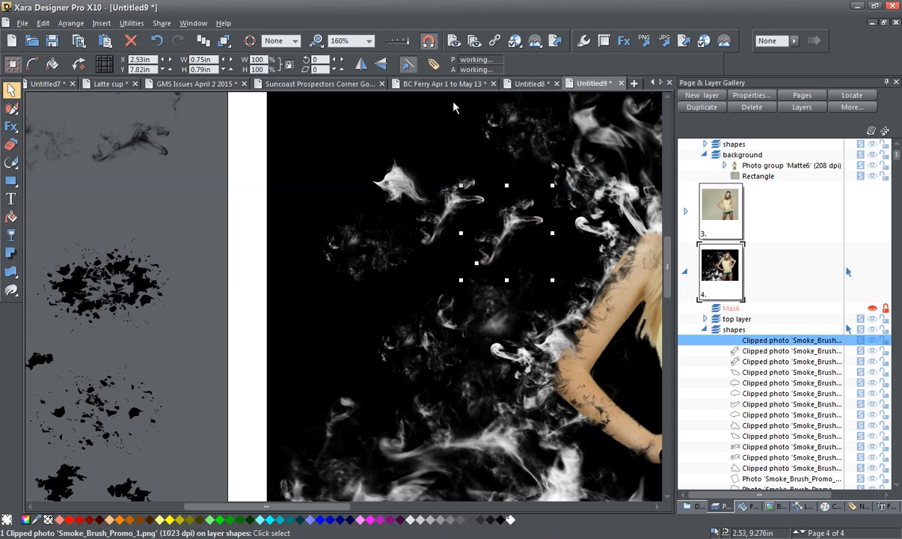
click(362, 64)
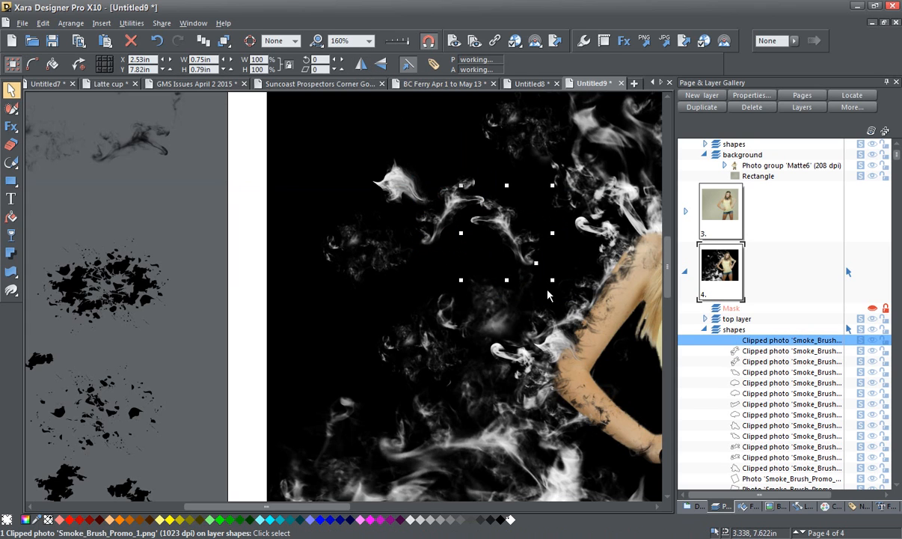
drag(547, 278, 576, 287)
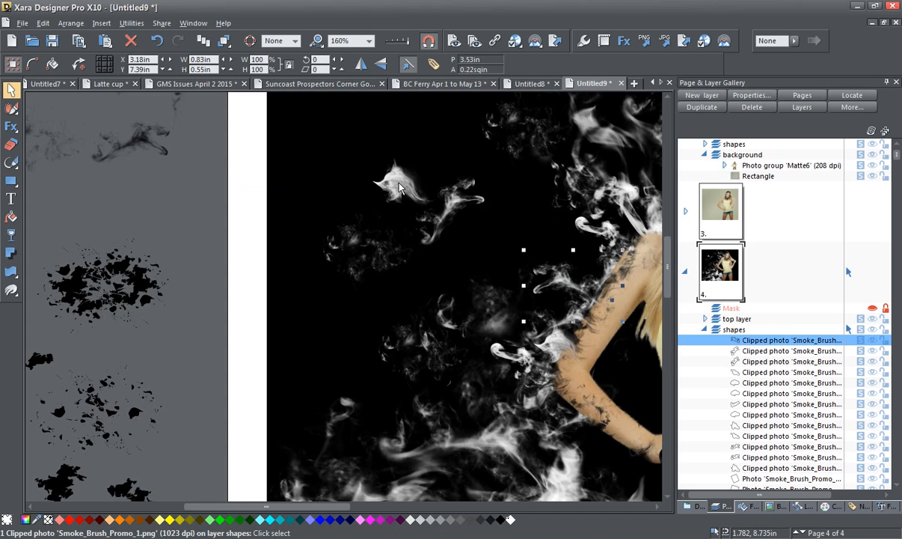
Add copies of the faint smoke puff along the upper arm, rotating one to about 0.91 by 1.24 in beside the shoulder
drag(363, 251, 546, 306)
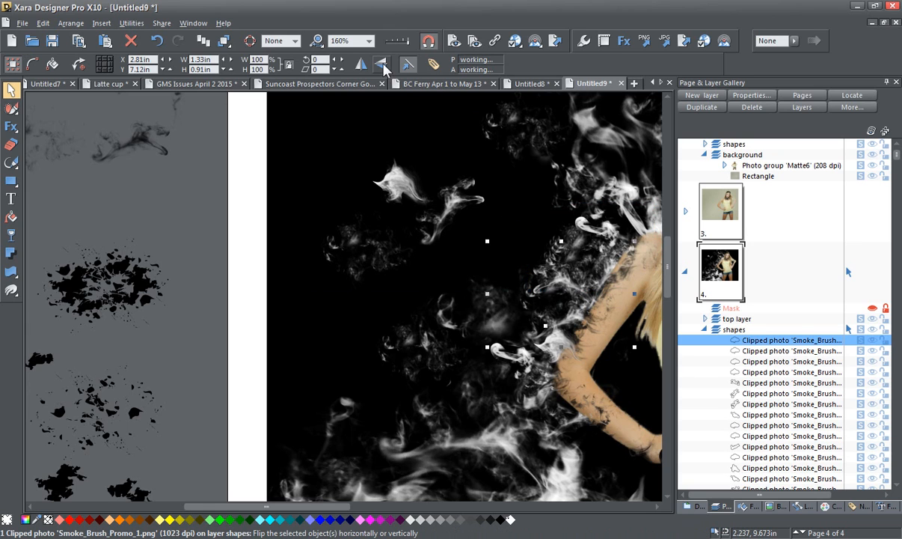
click(584, 242)
click(532, 205)
drag(517, 193, 520, 280)
Flip the large smoke photo over the lower picture vertically, rotate it, and move it toward the picture's lower edge beside the woman's hip
scroll(555, 280, down, 2)
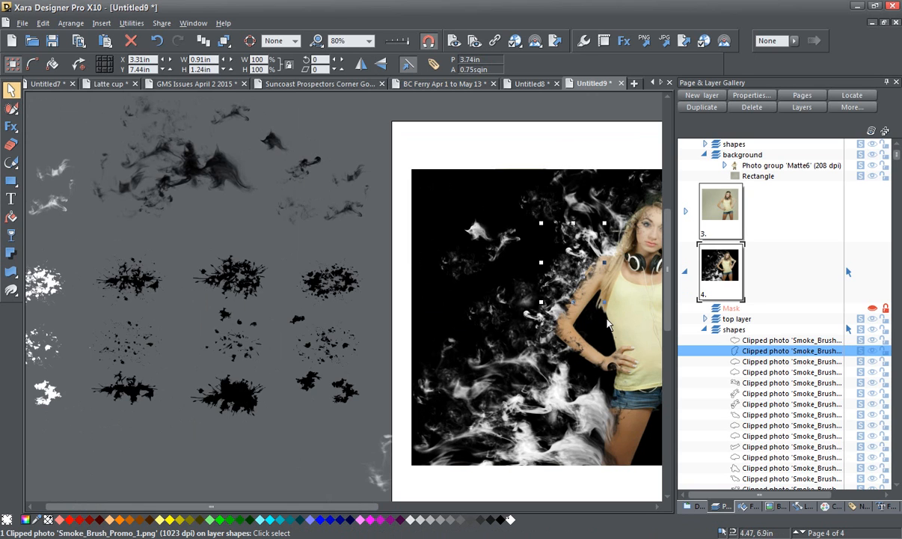
drag(610, 323, 498, 301)
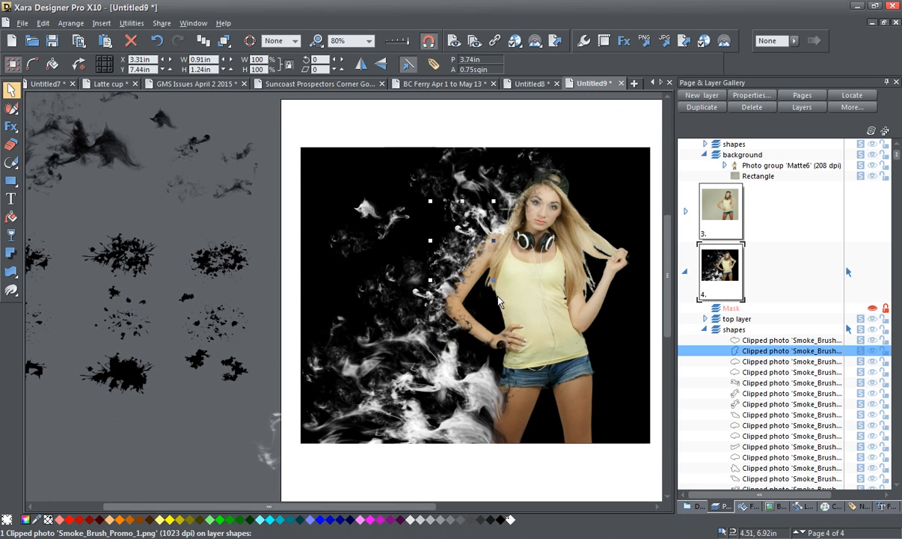
click(473, 394)
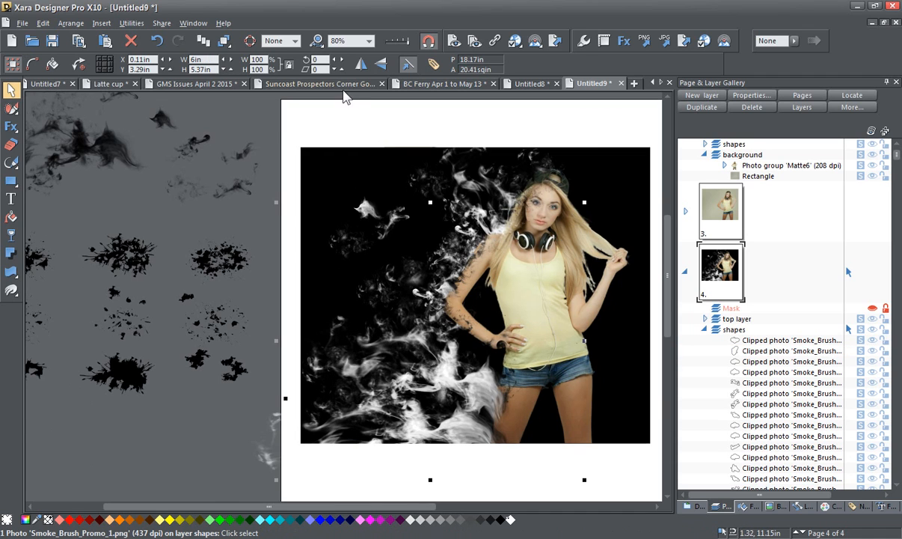
click(386, 66)
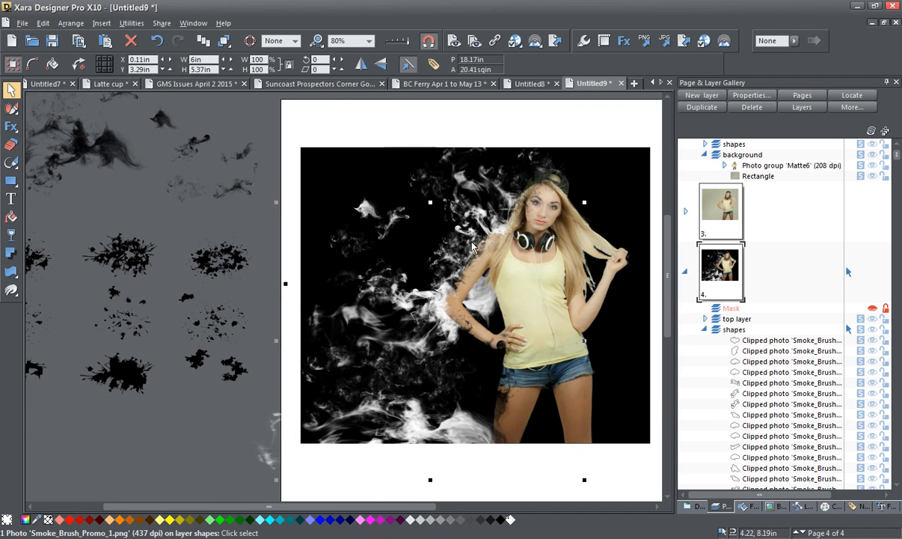
click(292, 226)
drag(288, 202, 447, 120)
drag(488, 371, 472, 425)
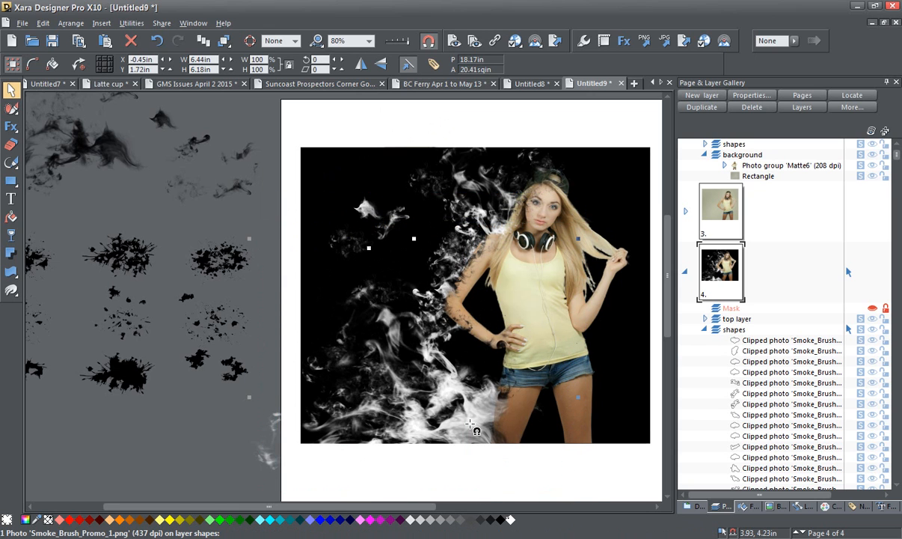
Rotate the large smoke photo to about 6.41 by 6.44 in at X -0.61, Y 2.09, and reposition the other photo along the lower edge
click(422, 334)
drag(249, 239, 303, 233)
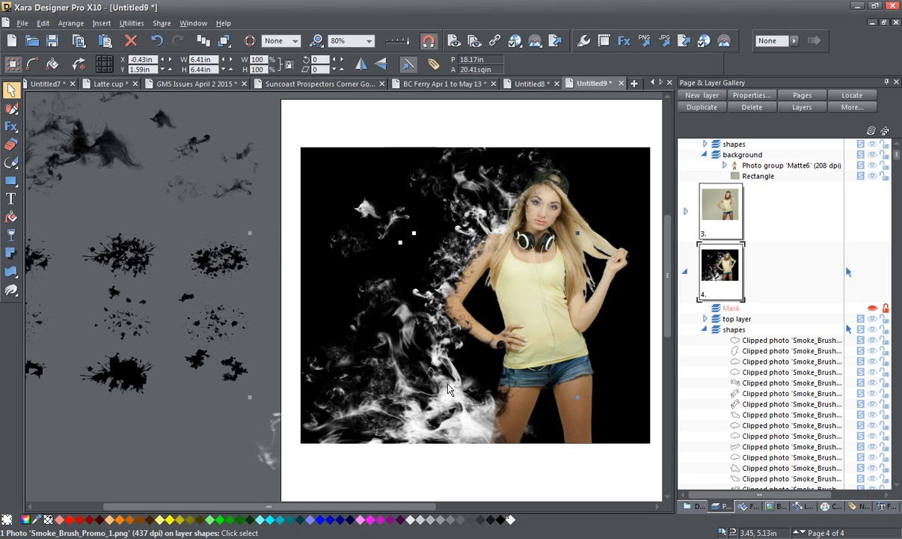
drag(449, 387, 444, 368)
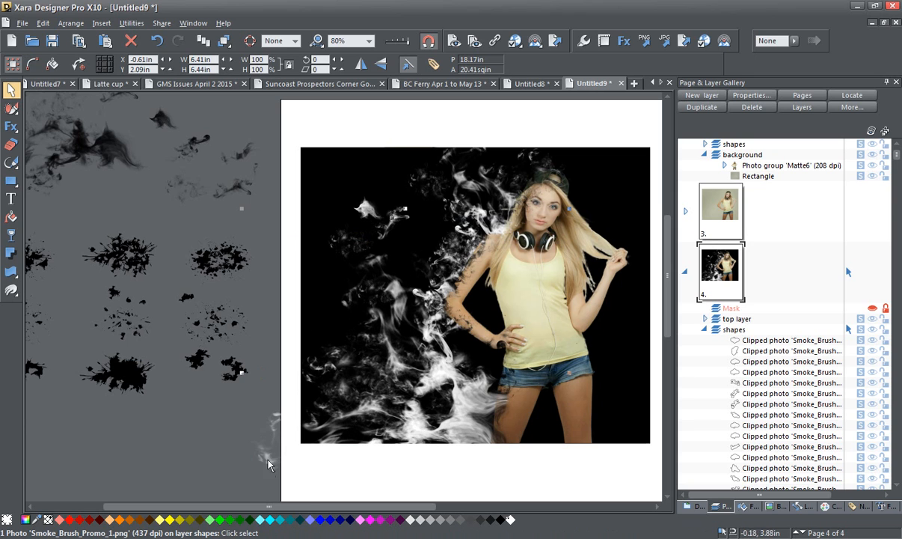
mouse_move(269, 464)
mouse_down()
mouse_move(259, 460)
mouse_move(284, 473)
mouse_up()
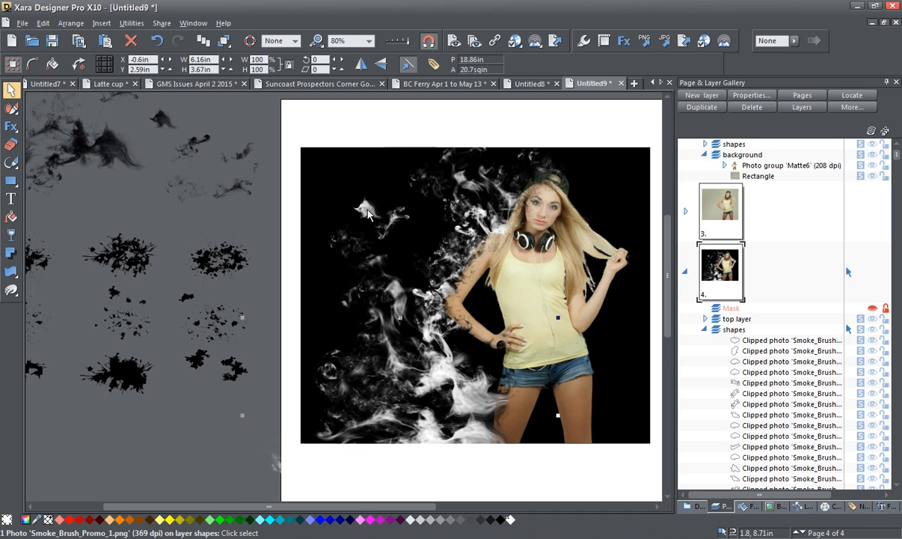
Copy the white curled wisp beside the woman's face, and add copies of the faint smoke puff around the upper side of her head
drag(368, 215, 522, 197)
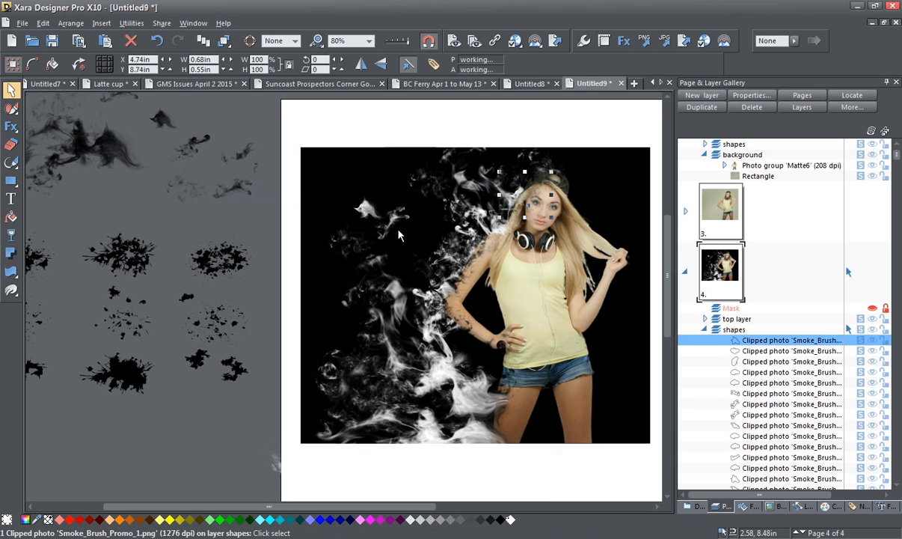
drag(345, 241, 529, 174)
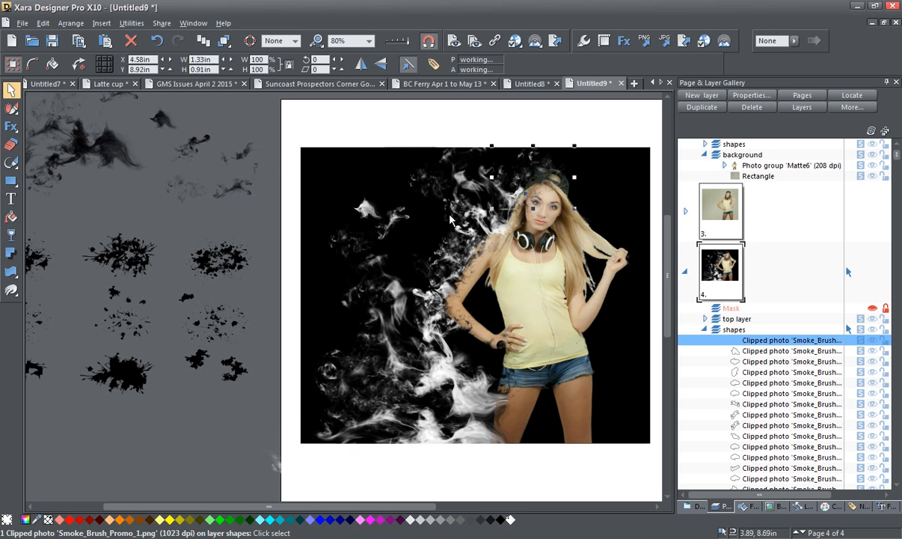
drag(345, 248, 516, 166)
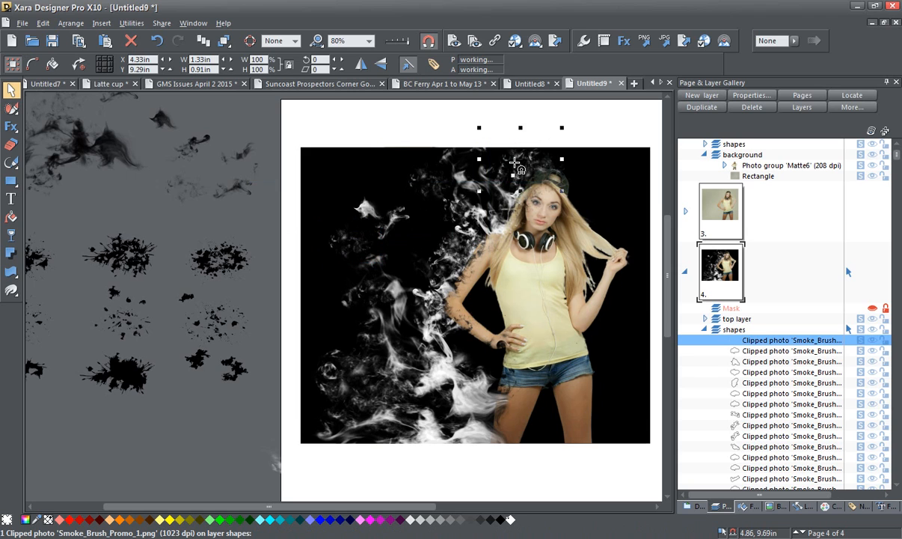
drag(351, 249, 344, 158)
Enlarge the faint smoke puff beside the woman's upper arm and rotate it to about 1.92 by 1.35 in
click(345, 248)
mouse_move(346, 249)
mouse_down()
mouse_move(351, 240)
mouse_move(403, 263)
mouse_move(334, 262)
mouse_up()
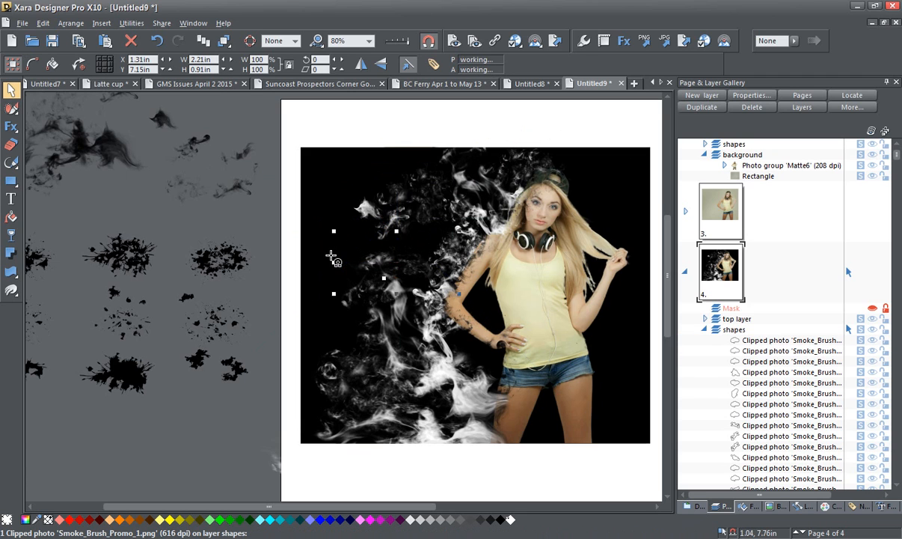
click(426, 282)
drag(425, 282, 425, 306)
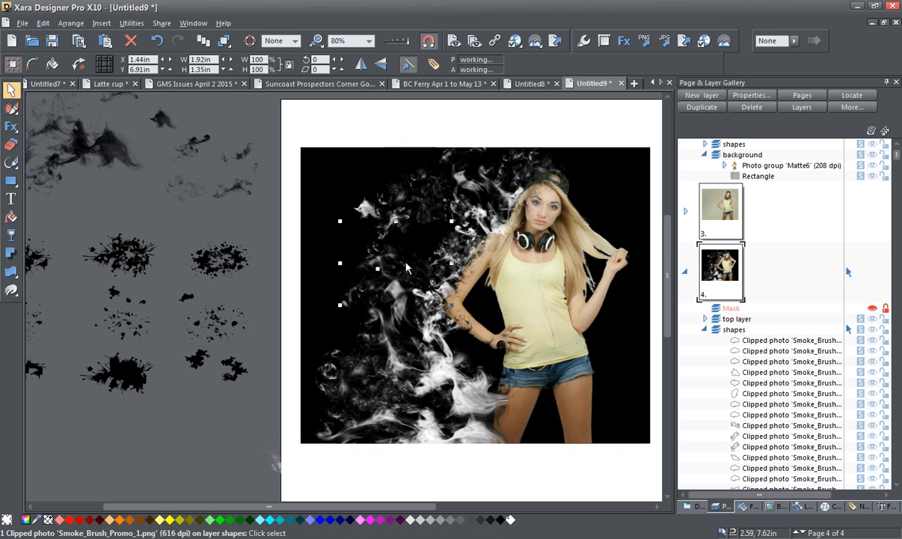
Move the spare white wisp off the picture to the pasteboard at about X -2.01, Y 8.39 in
drag(405, 268, 198, 211)
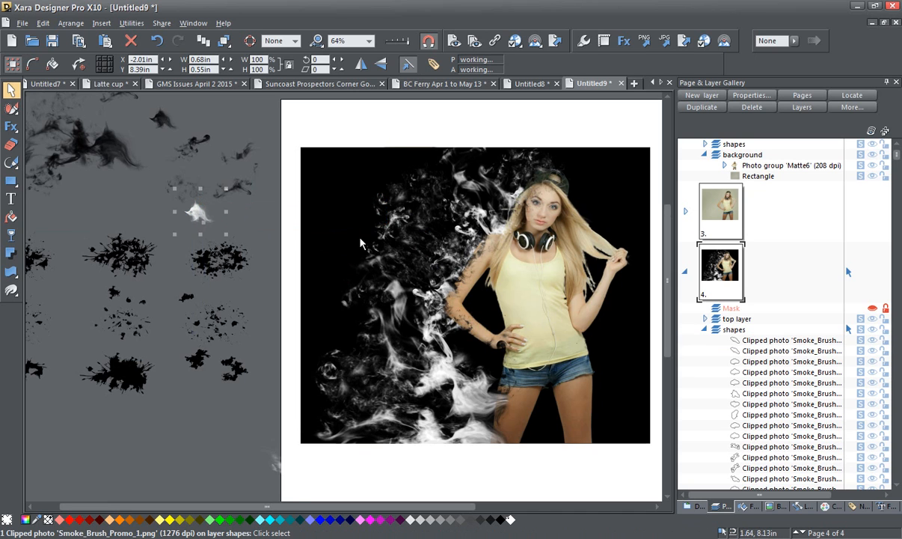
scroll(360, 243, down, 2)
scroll(360, 243, down, 1)
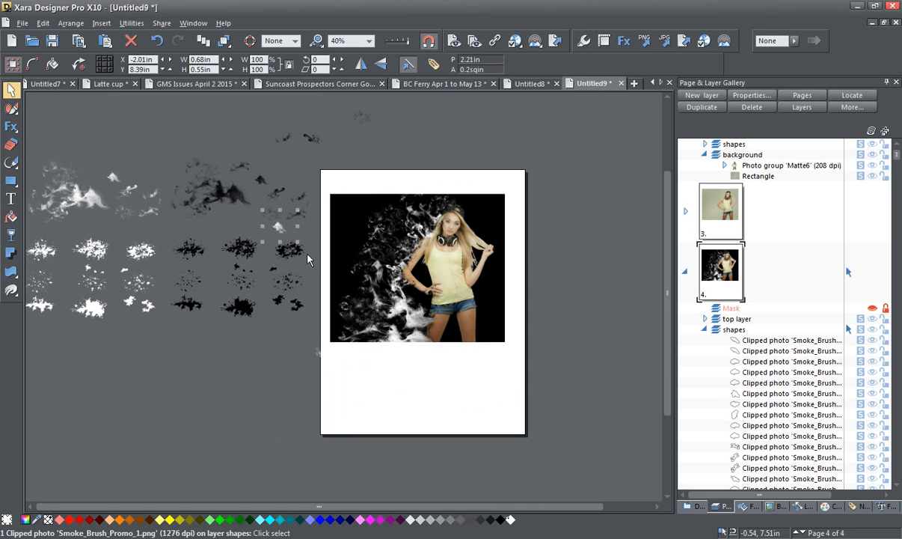
drag(377, 336, 406, 338)
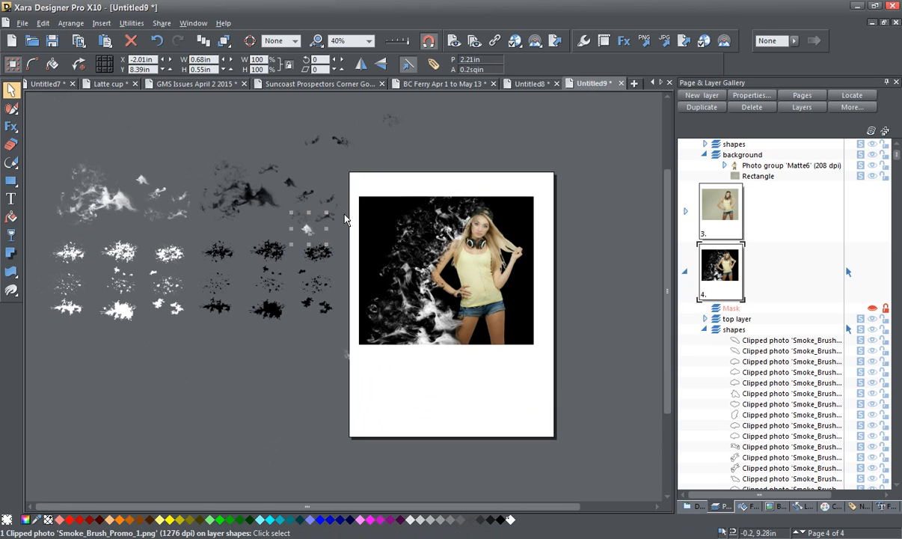
Move the spare black smoke and splatter brushes on the pasteboard farther away from the page
click(527, 327)
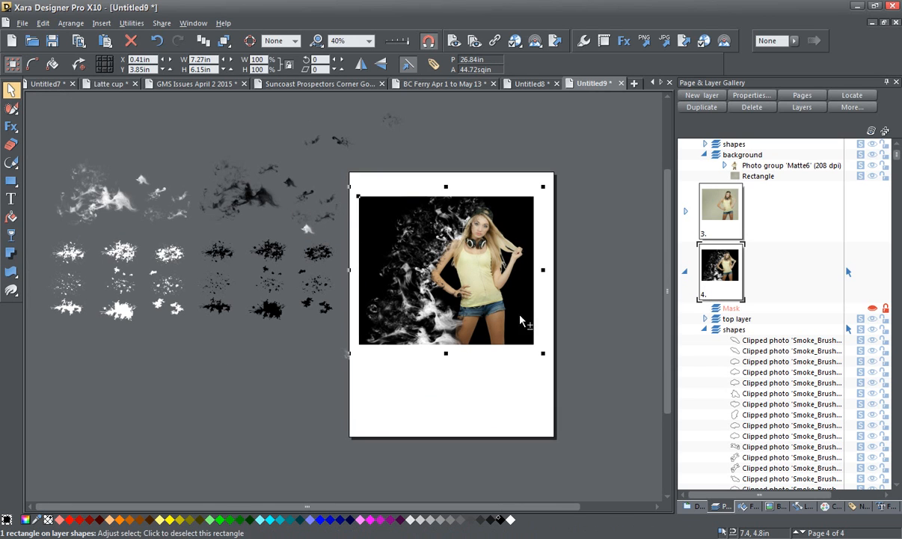
drag(179, 106, 338, 335)
drag(303, 279, 229, 303)
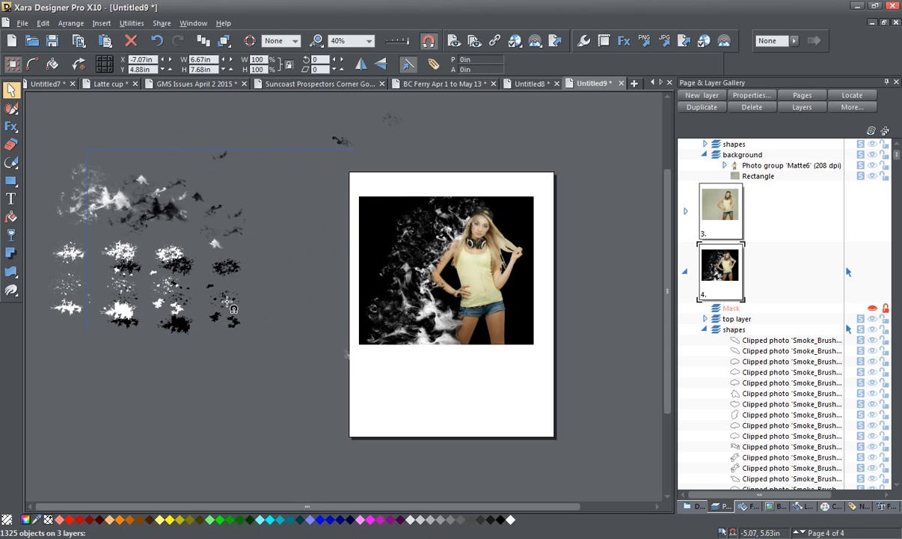
click(324, 284)
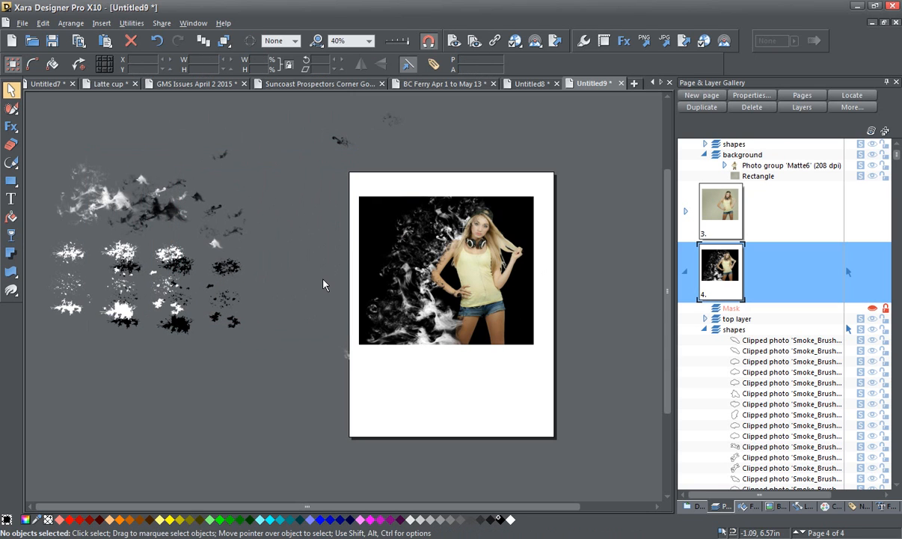
Try to group the black rectangle with the smoke pieces enclosed by a marquee around the picture, and undo the grouping
click(530, 305)
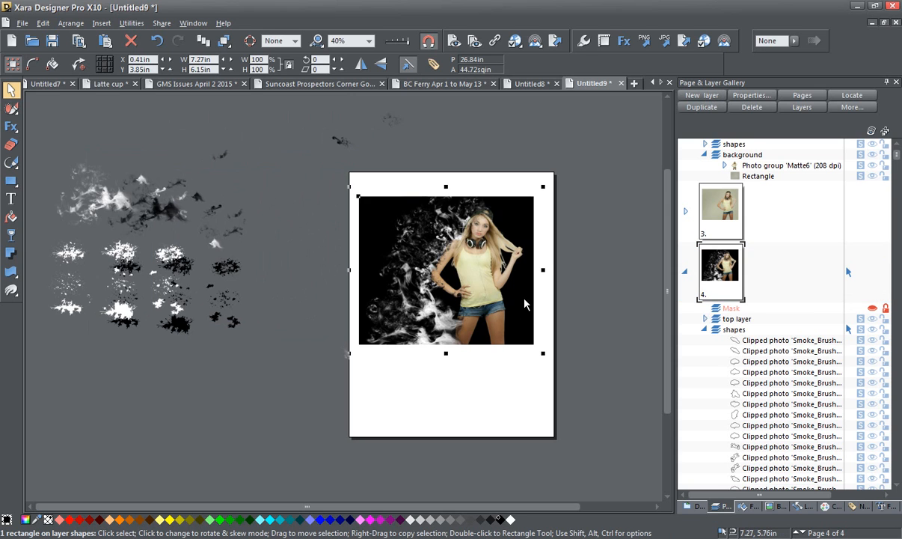
drag(306, 171, 499, 389)
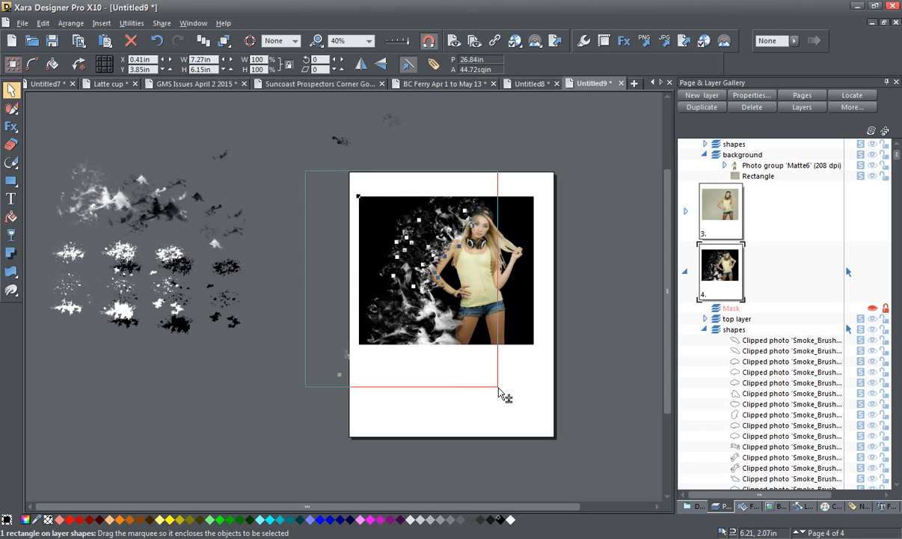
drag(499, 388, 516, 390)
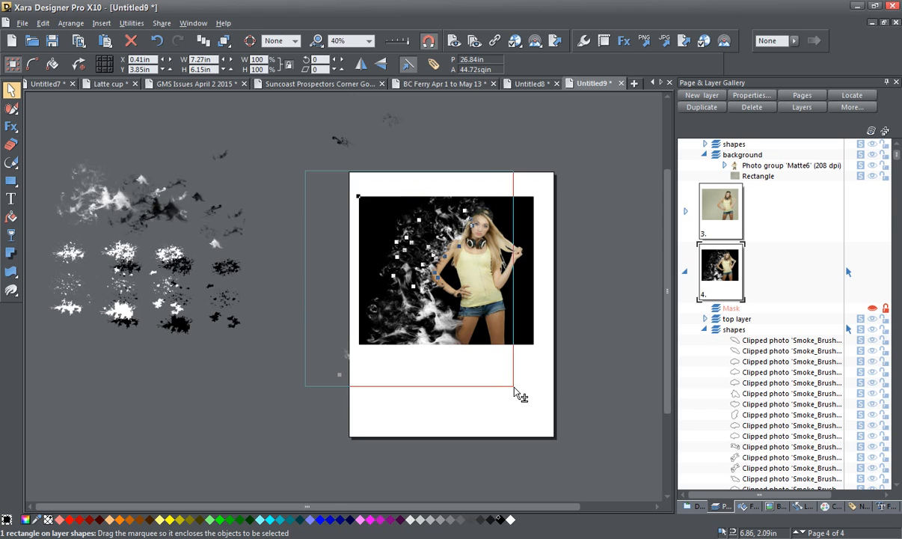
drag(514, 388, 515, 388)
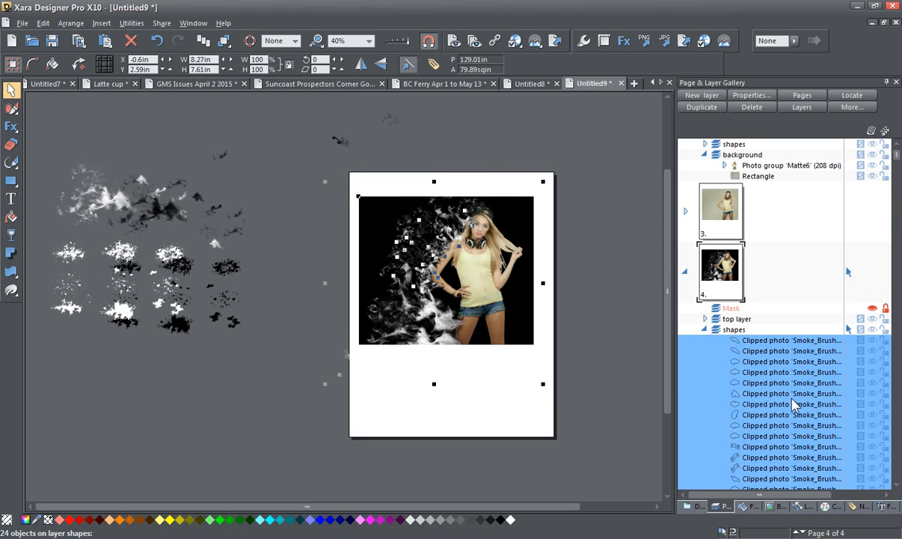
scroll(789, 402, down, 5)
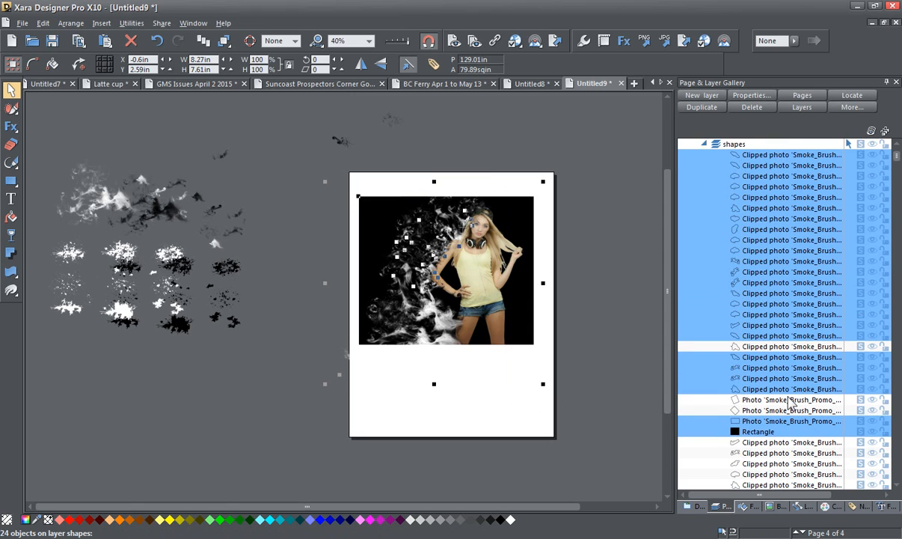
scroll(789, 402, down, 2)
scroll(791, 403, up, 3)
scroll(791, 403, up, 4)
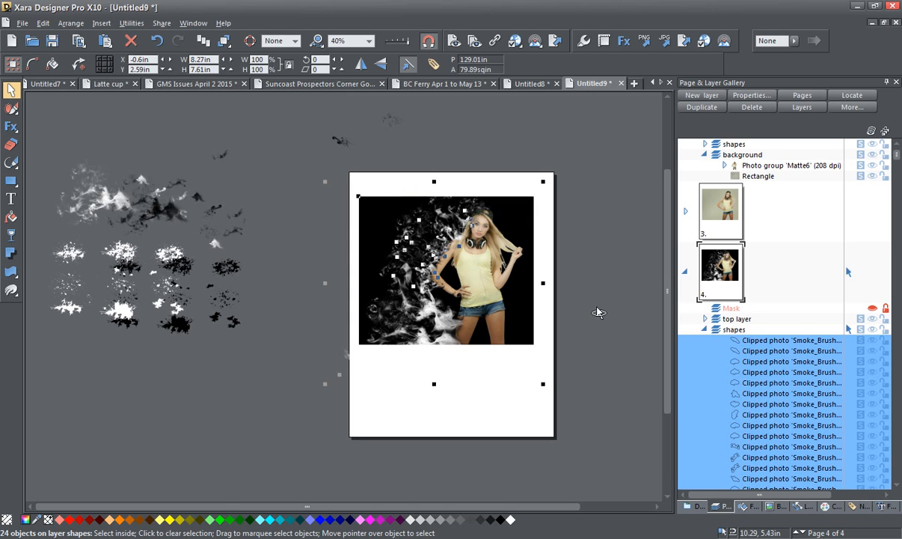
key(ctrl+g)
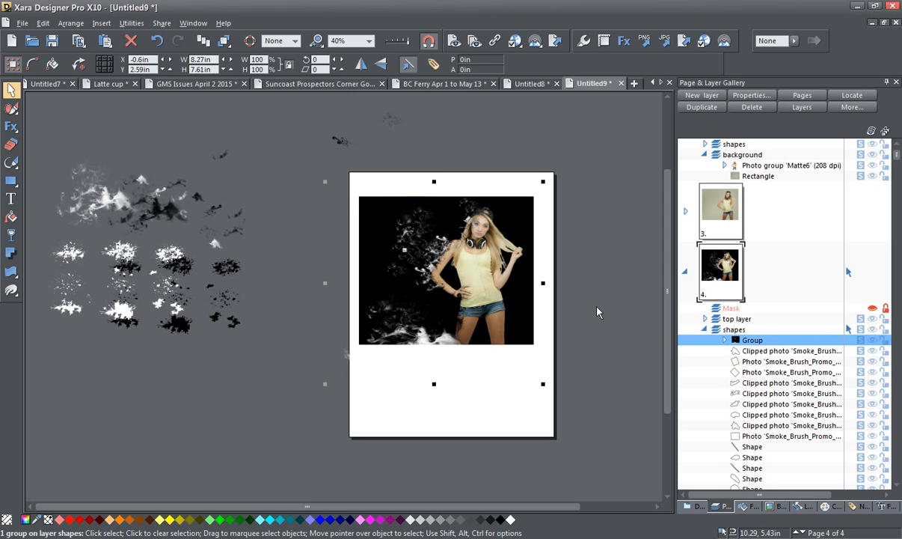
key(ctrl+z)
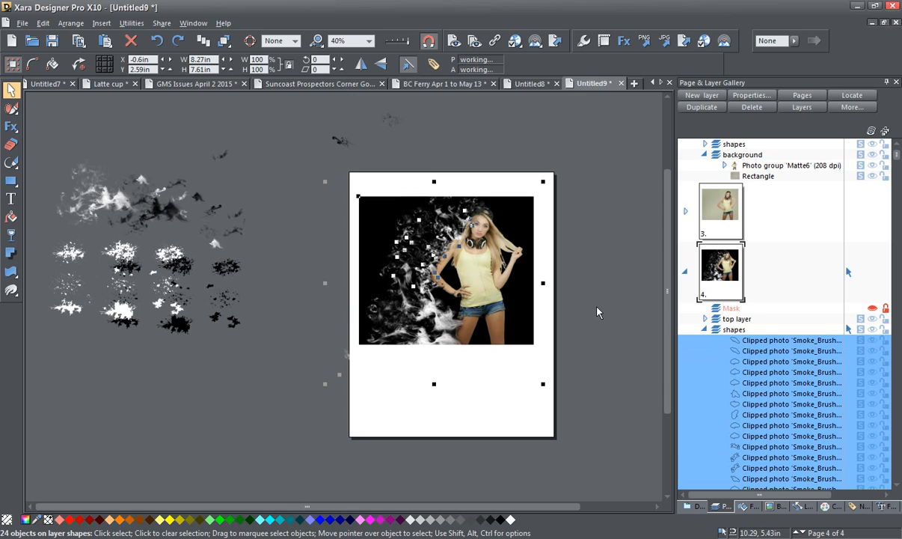
Add the large rotated smoke photo to the selected pieces, try grouping them all, and undo that group
shift+click(432, 308)
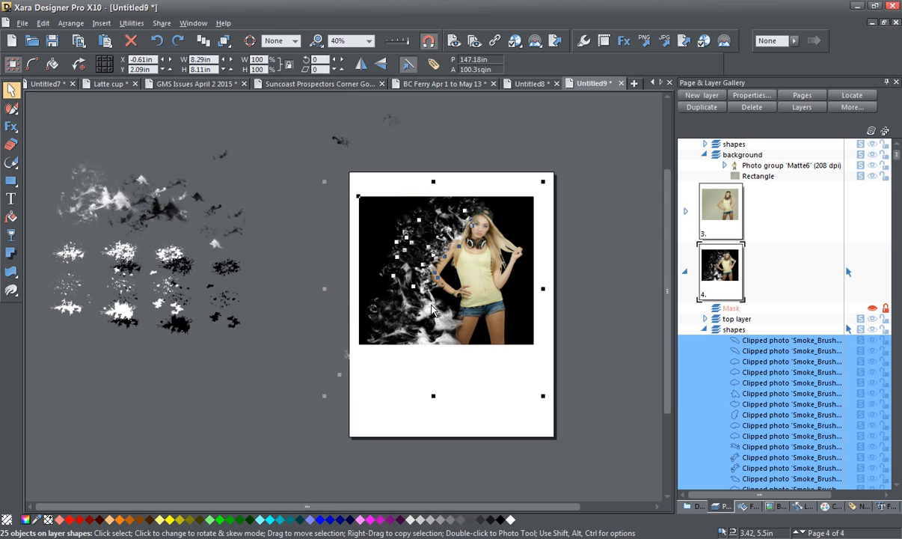
key(ctrl)
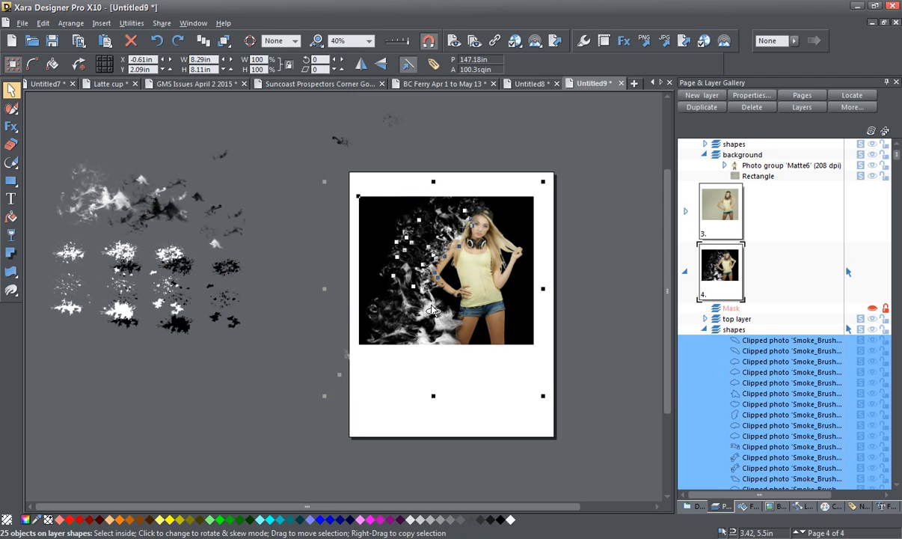
key(ctrl+g)
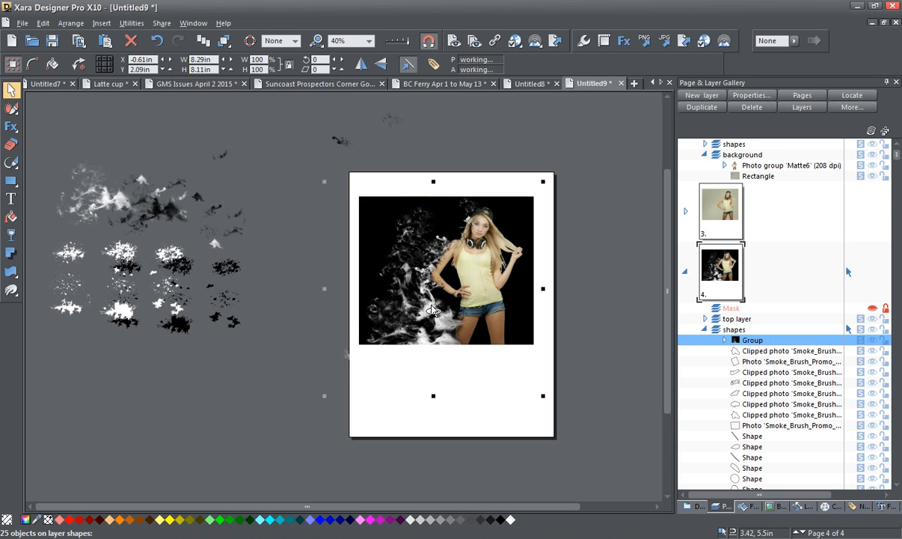
key(ctrl+u)
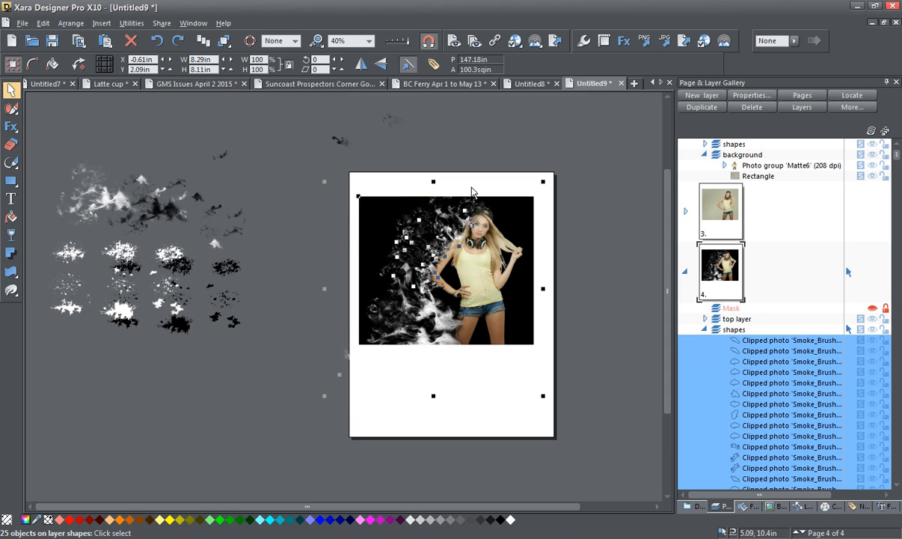
Move the dark wisp and the faint puff above the page farther left on the pasteboard, clear of the picture
click(340, 147)
scroll(314, 150, right, 3)
drag(349, 170, 497, 269)
drag(412, 225, 192, 202)
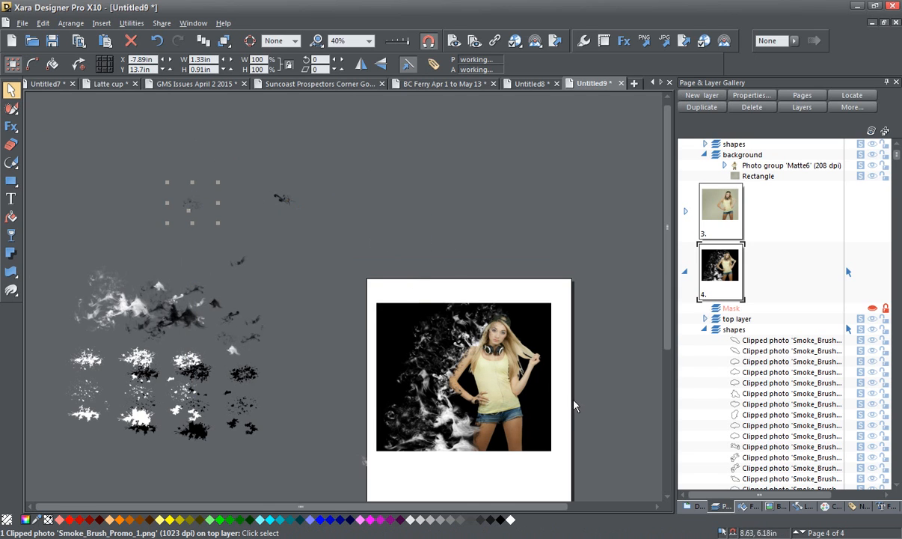
Select the black rectangle together with the smoke pieces over the picture, try grouping them, and undo the grouping
click(539, 419)
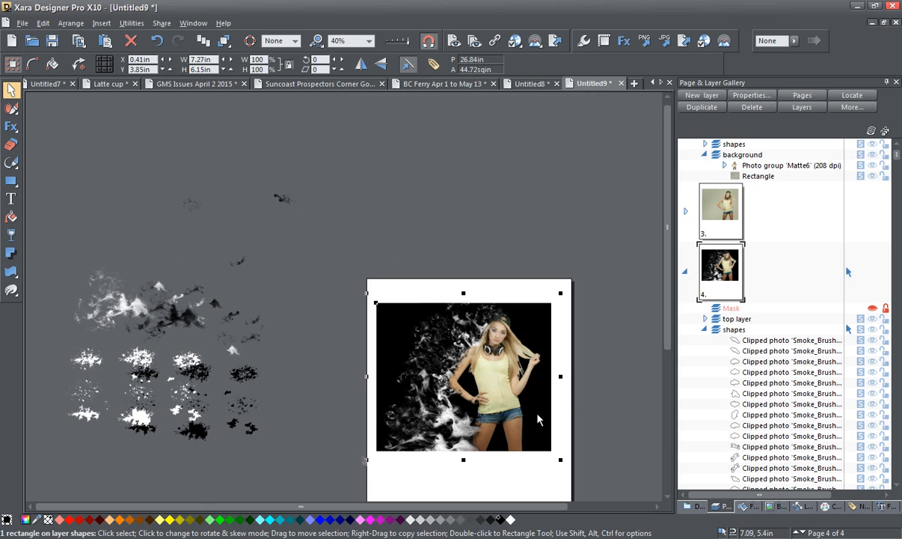
key(shift)
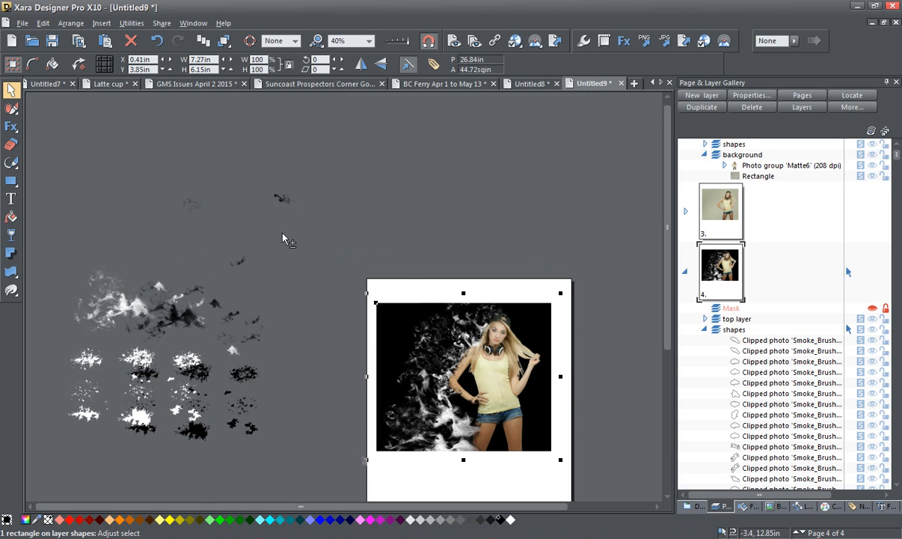
drag(283, 220, 386, 410)
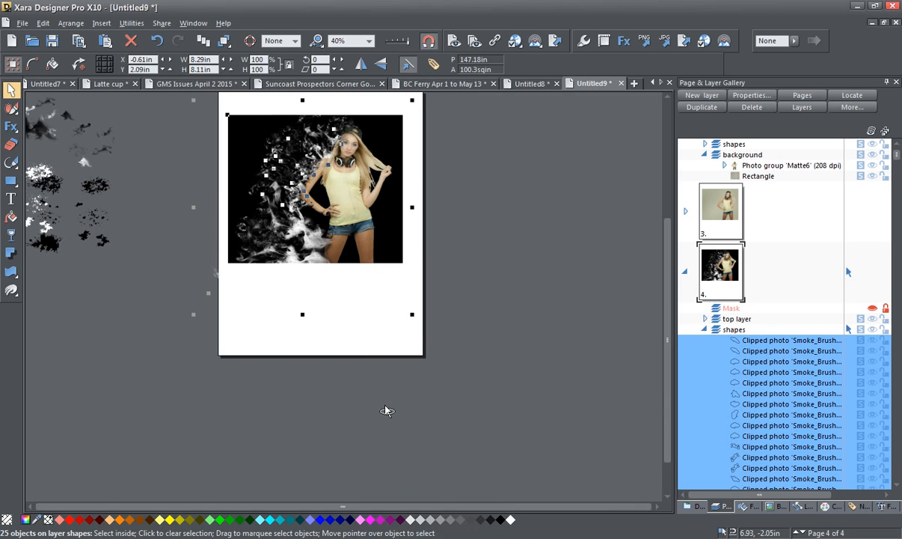
key(ctrl+g)
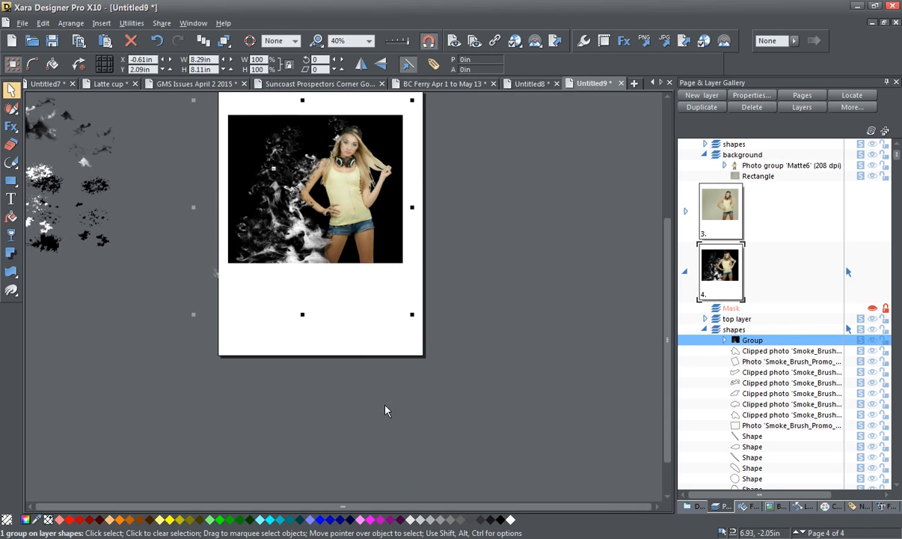
key(ctrl+u)
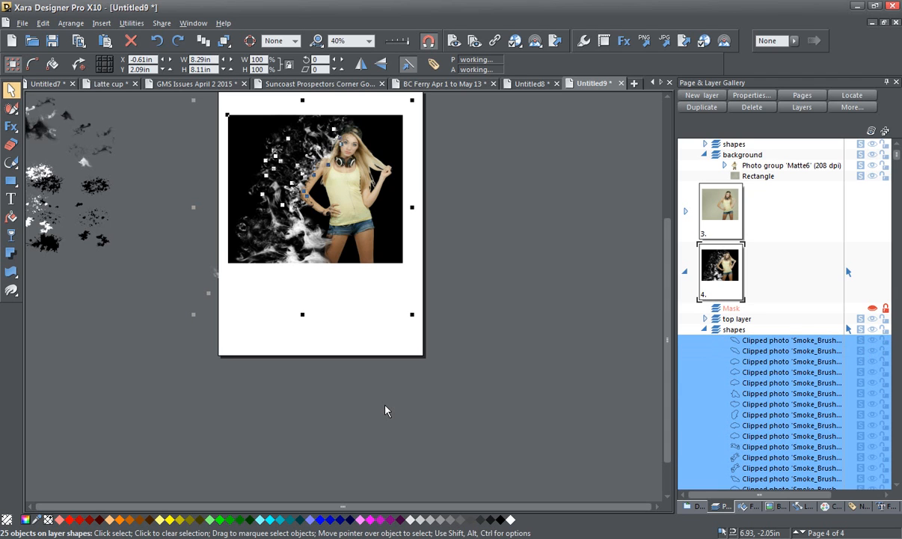
Add the missed smoke wisp at the picture's upper edge to the selection, group all the pieces, and cut the group from the page
mouse_move(378, 378)
mouse_down()
mouse_move(424, 441)
mouse_move(434, 524)
mouse_up()
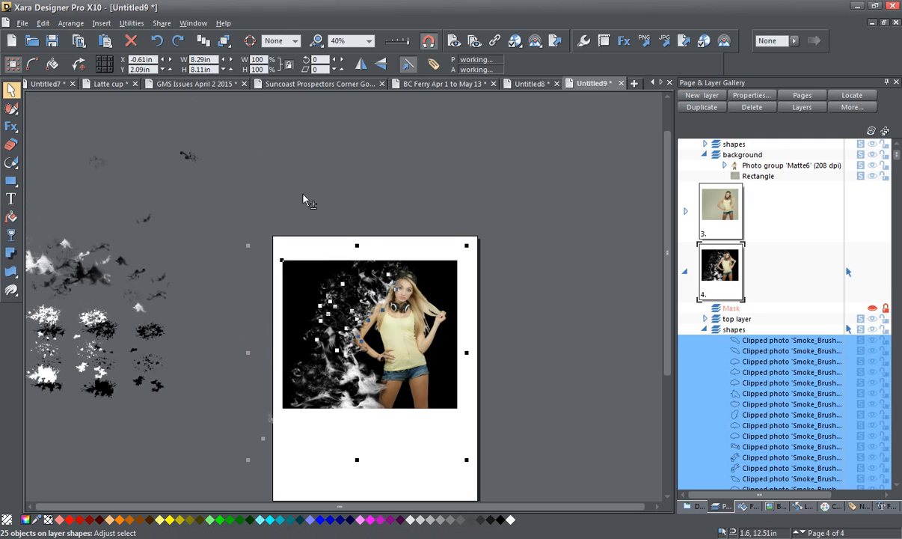
mouse_move(218, 99)
mouse_down()
mouse_move(282, 216)
mouse_move(409, 390)
mouse_up()
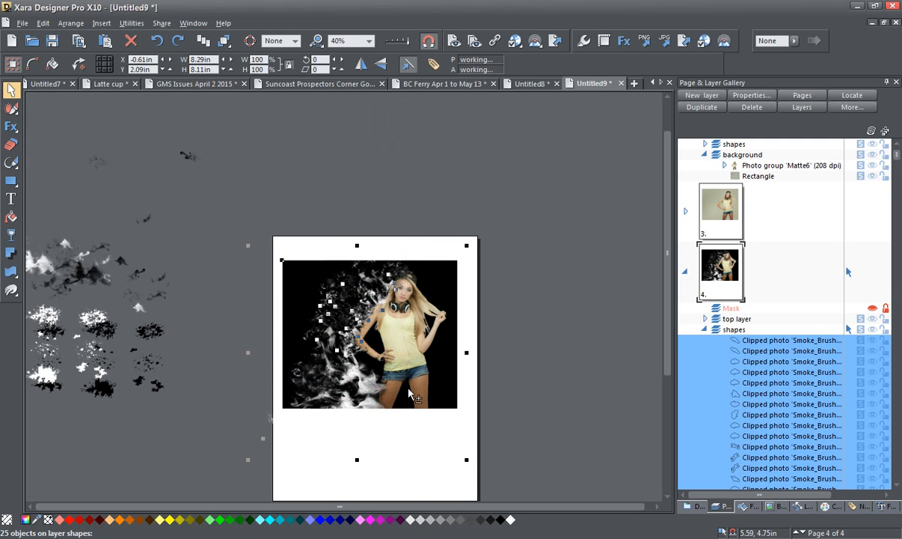
shift+click(357, 272)
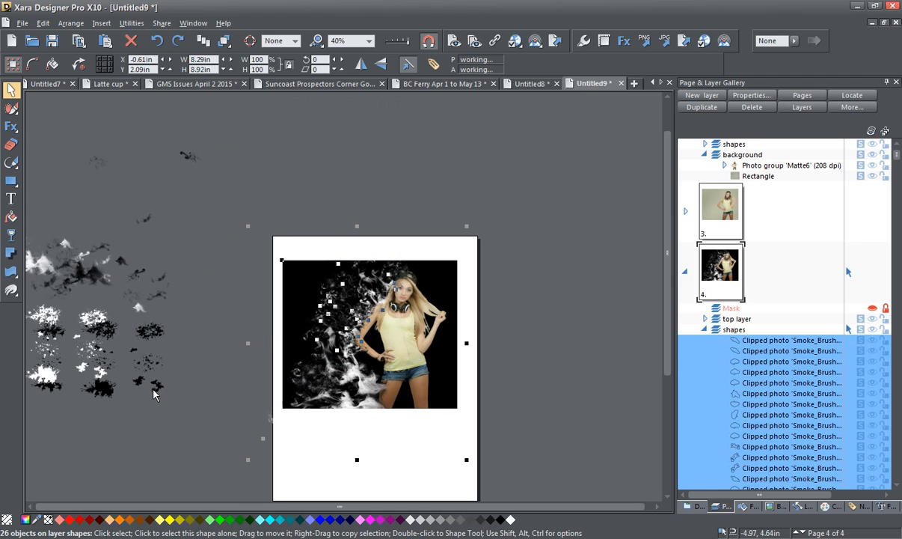
key(ctrl+g)
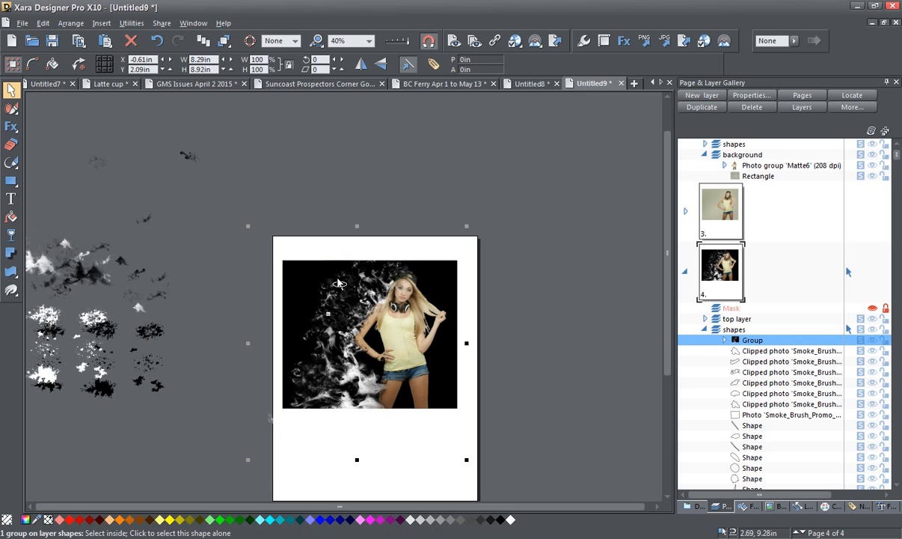
key(Delete)
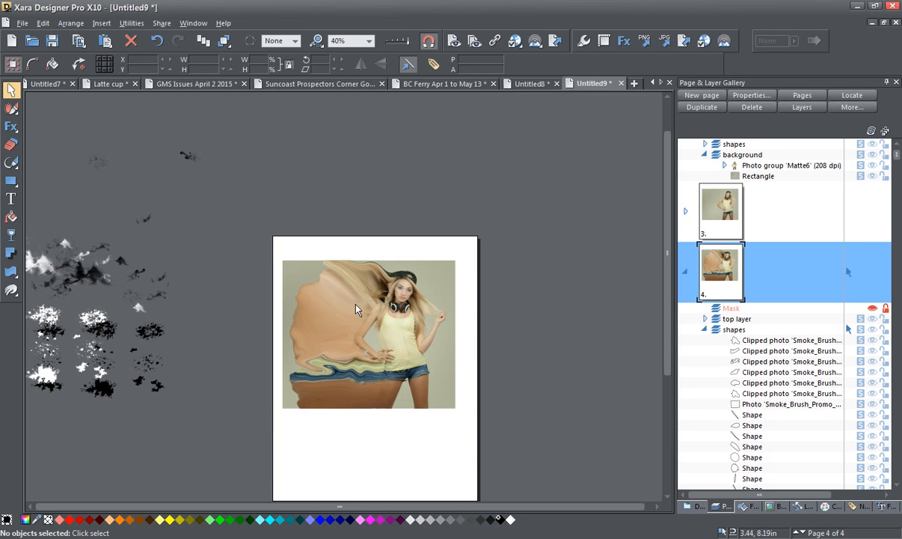
Turn the smeared photo group into a locked bitmap effect with the Live Effect Tool
click(308, 307)
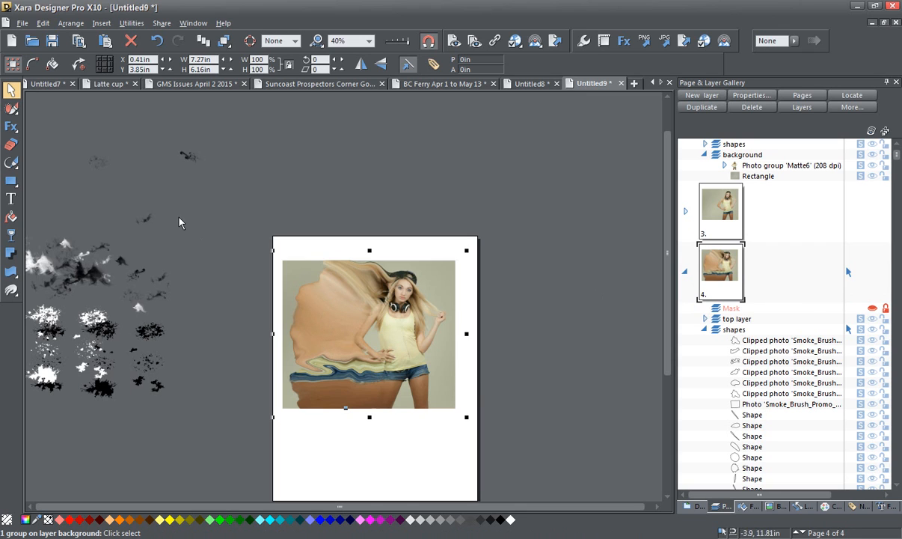
mouse_move(10, 133)
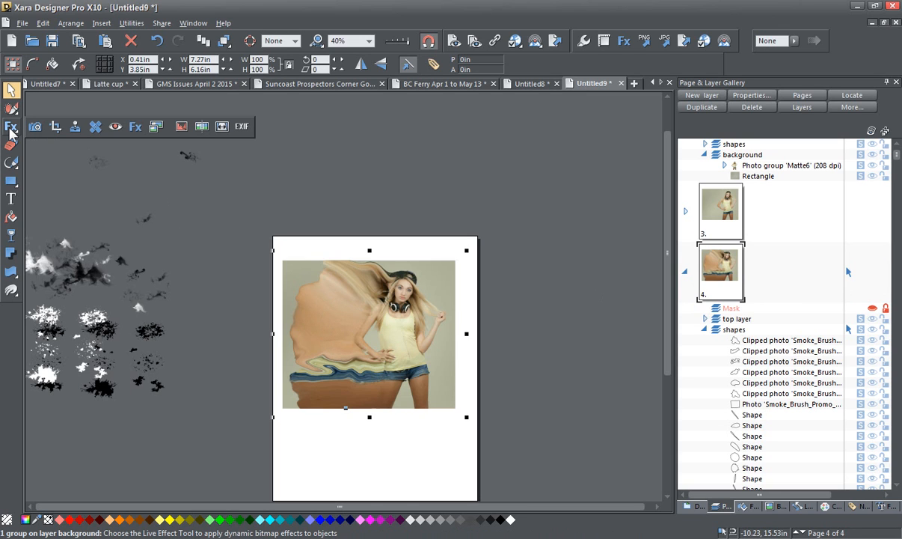
click(136, 126)
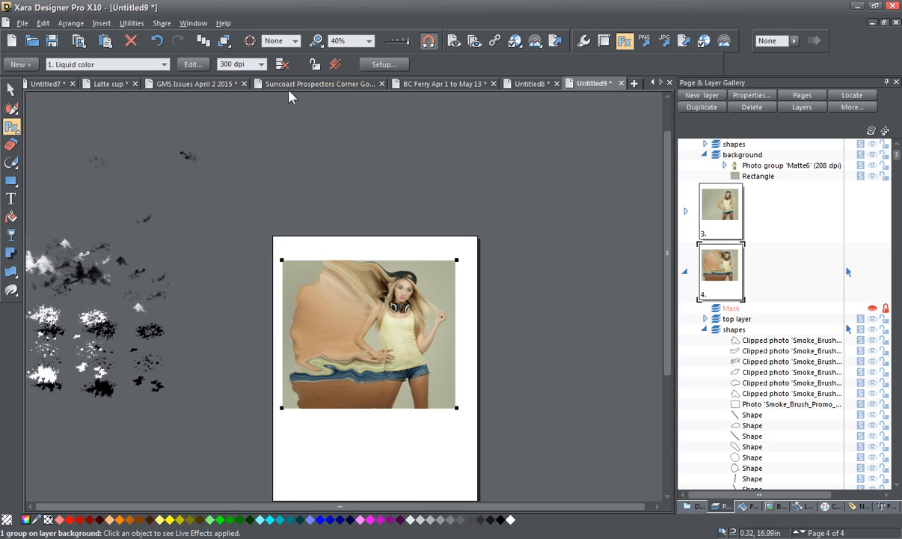
click(315, 65)
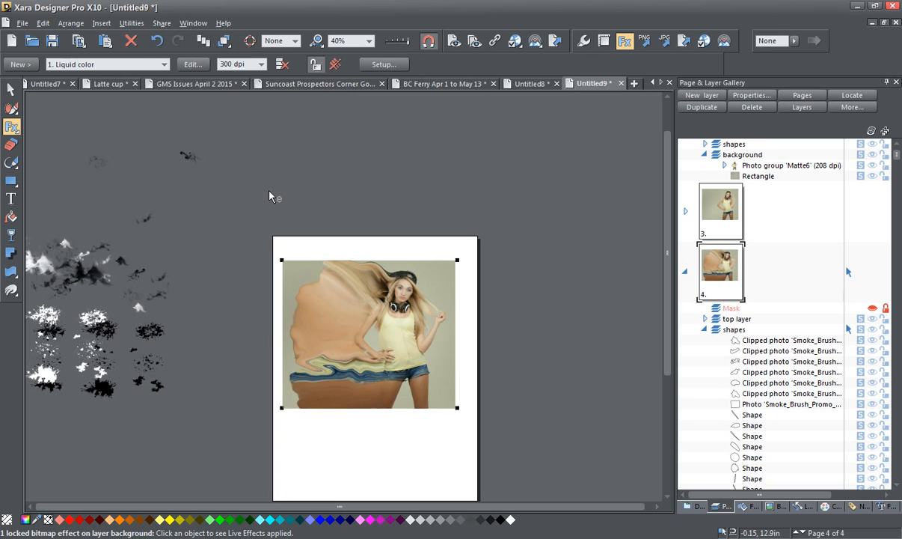
Put the cut smoke group back in place over the locked photo and apply it as an inside opacity mask
scroll(269, 190, down, 1)
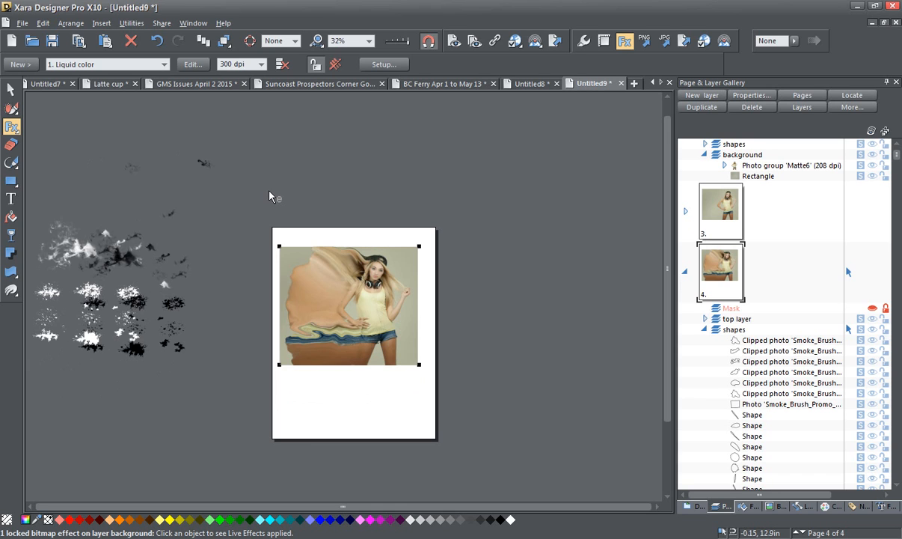
click(11, 90)
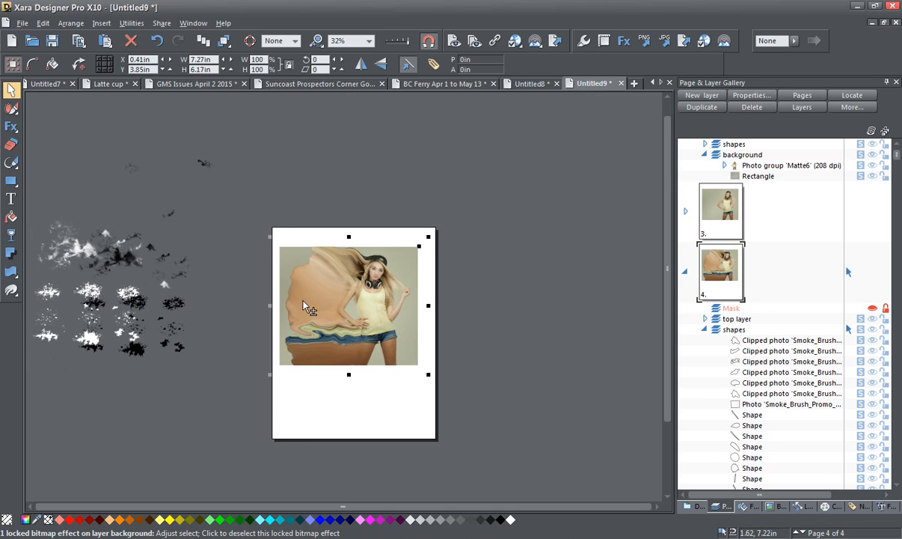
shift+click(303, 302)
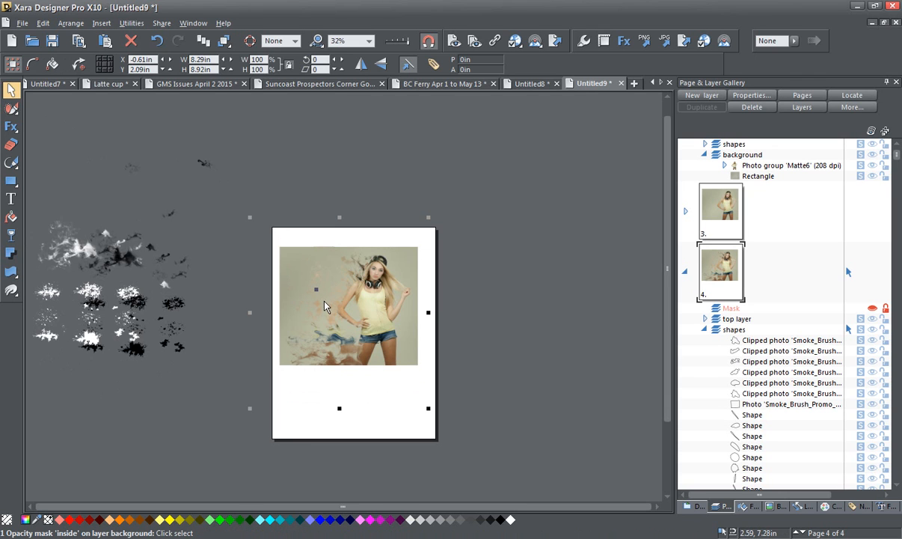
scroll(326, 307, up, 1)
scroll(325, 307, up, 3)
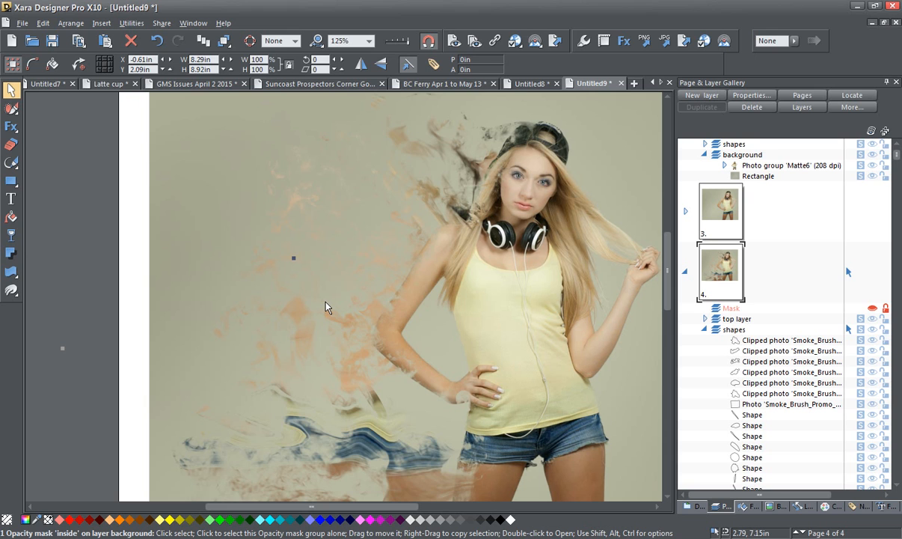
scroll(326, 307, down, 2)
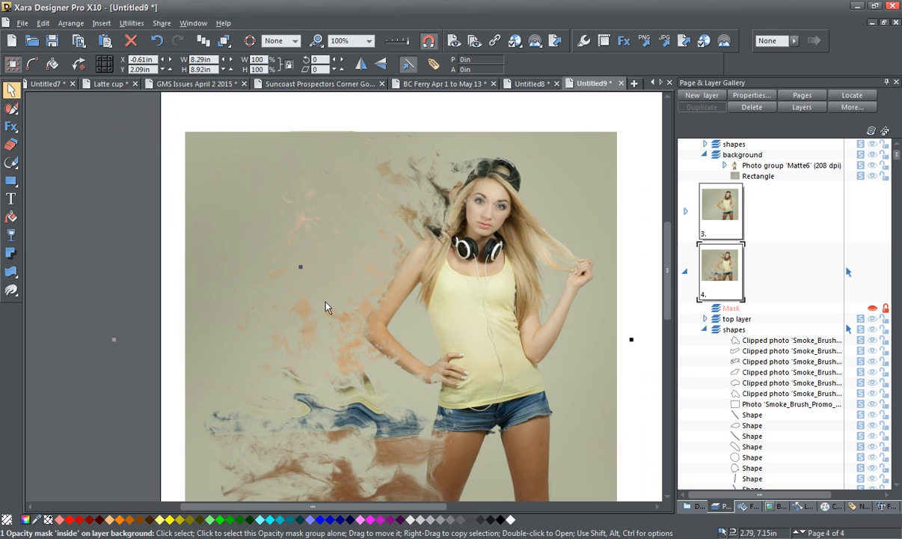